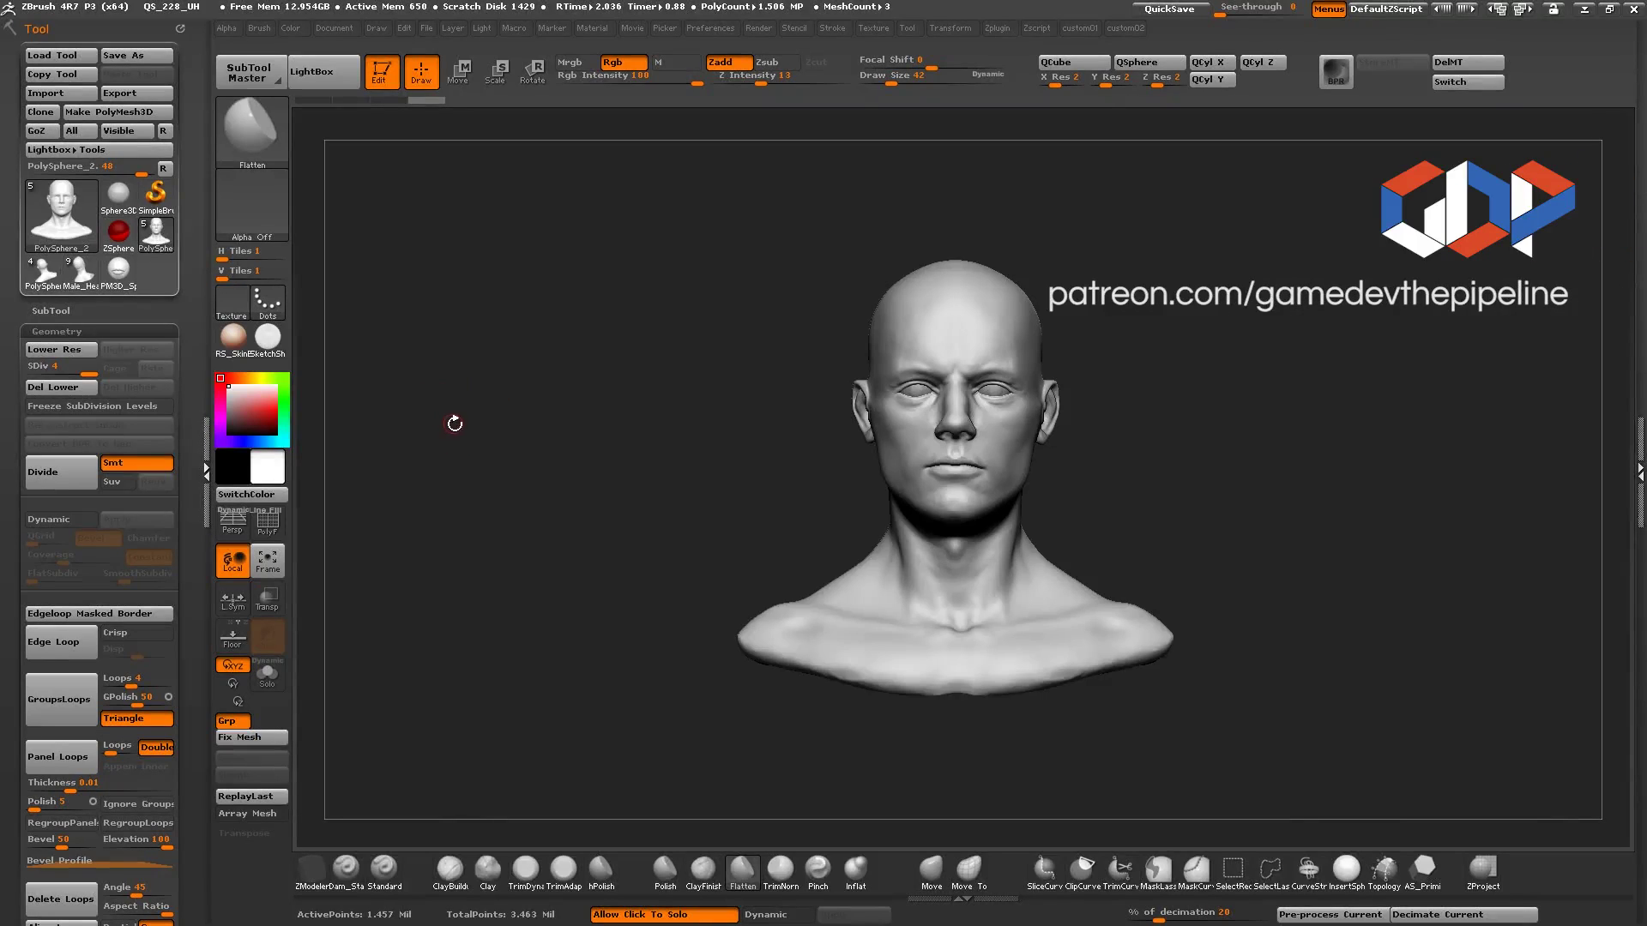
Step: Examine the male bust from several angles and look through the geometry options for the mesh
{"action": "left_click_drag", "start_coordinate": [489, 400], "coordinate": [513, 418]}
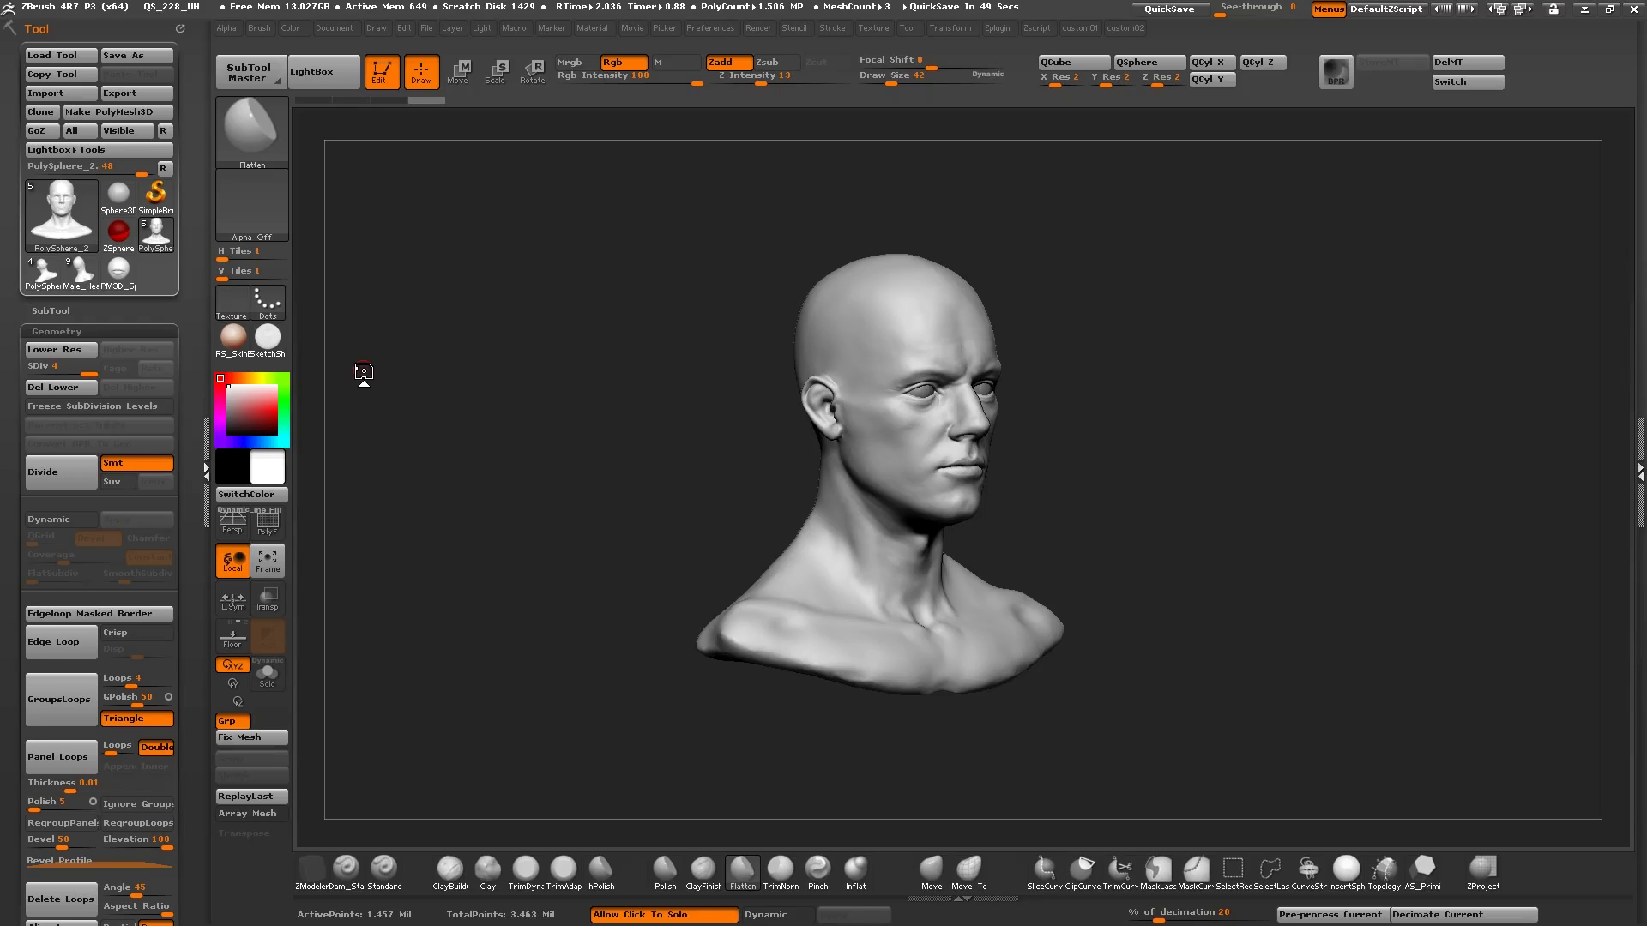
{"action": "mouse_move", "coordinate": [481, 497]}
{"action": "left_mouse_down"}
{"action": "mouse_move", "coordinate": [456, 458]}
{"action": "mouse_move", "coordinate": [497, 488]}
{"action": "mouse_move", "coordinate": [474, 451]}
{"action": "mouse_move", "coordinate": [586, 631]}
{"action": "left_mouse_up"}
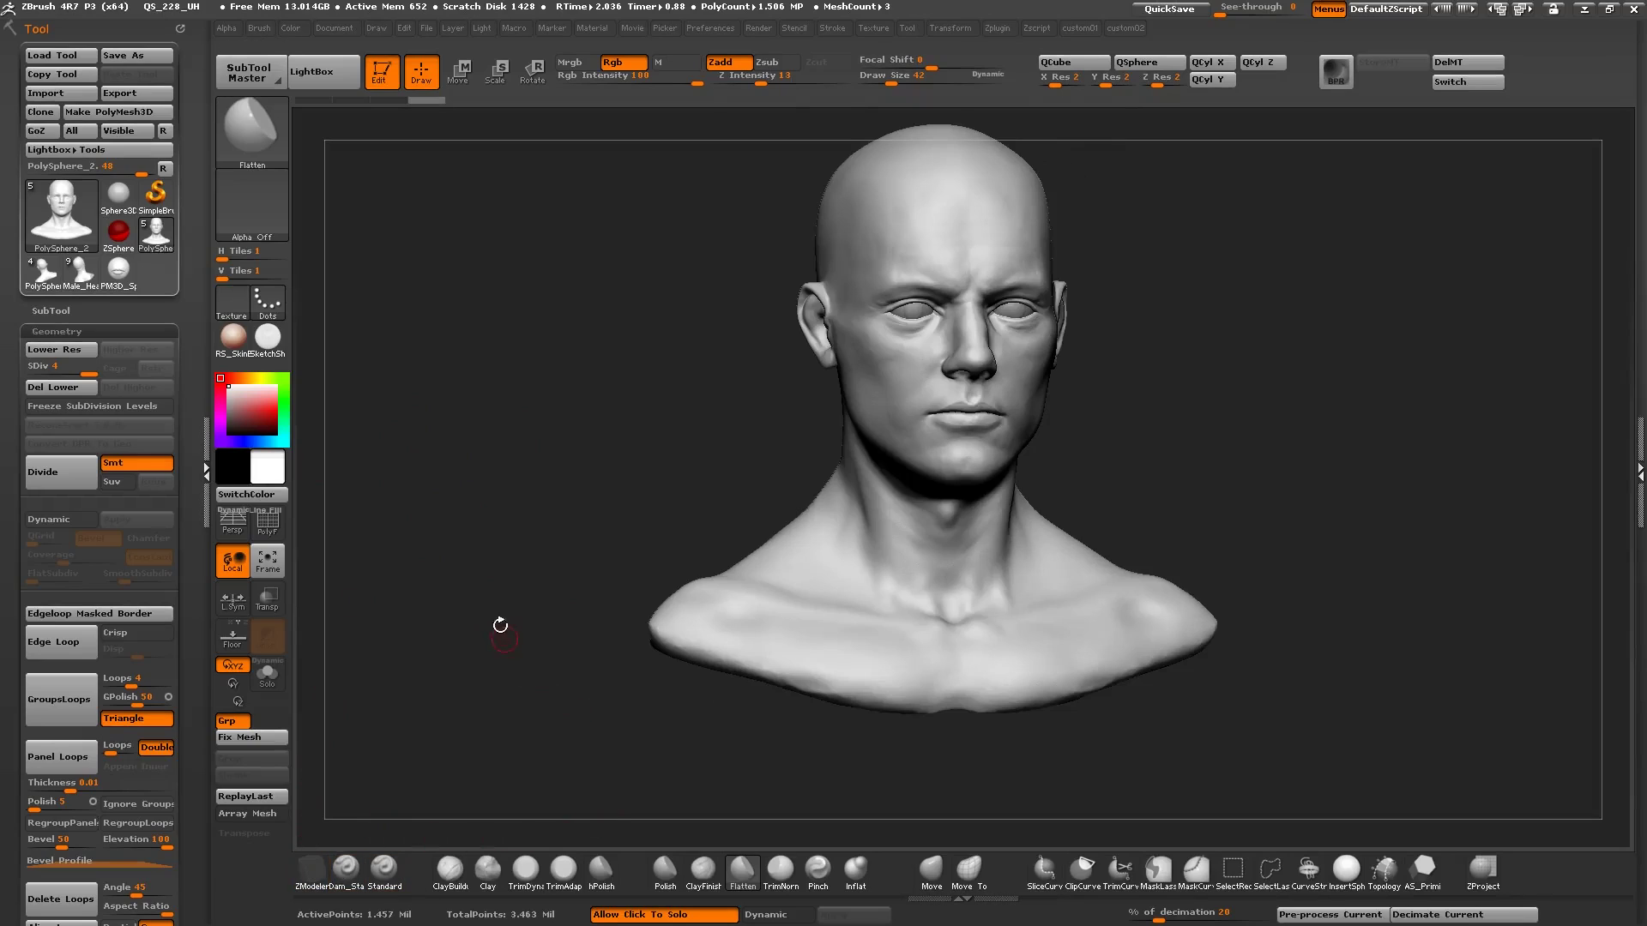
{"action": "left_click_drag", "start_coordinate": [498, 619], "coordinate": [512, 649]}
{"action": "left_click_drag", "start_coordinate": [496, 523], "coordinate": [463, 489]}
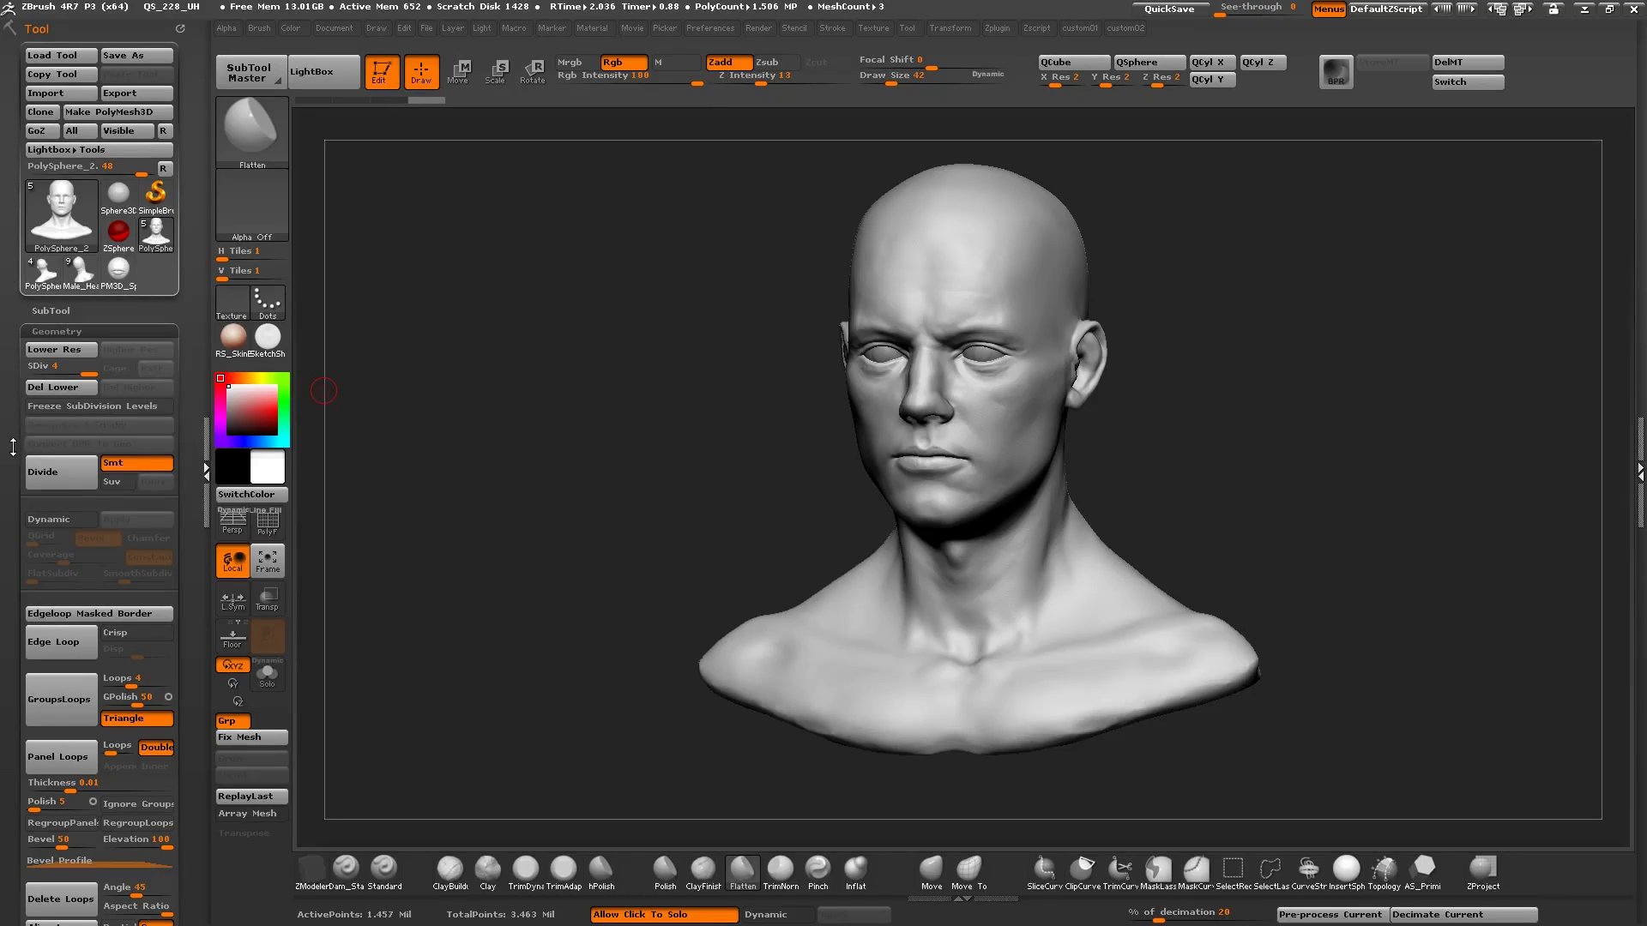
{"action": "left_click_drag", "start_coordinate": [13, 446], "coordinate": [2, 163]}
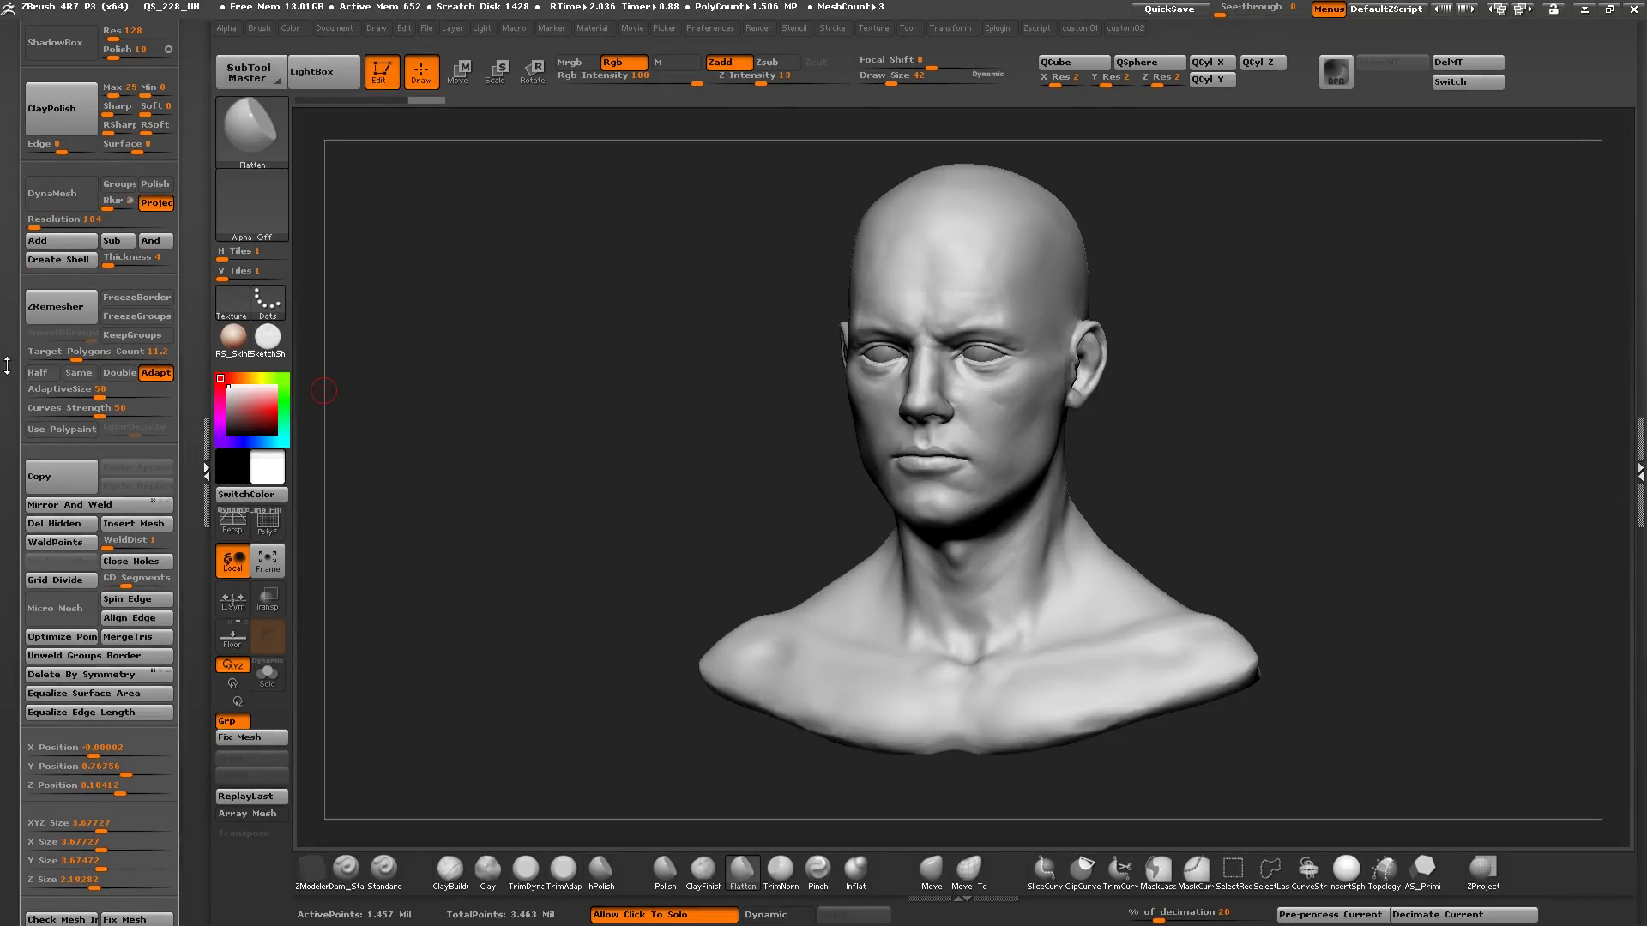
{"action": "left_click_drag", "start_coordinate": [8, 364], "coordinate": [28, 409]}
{"action": "scroll", "coordinate": [30, 410], "scroll_direction": "up", "scroll_amount": 3}
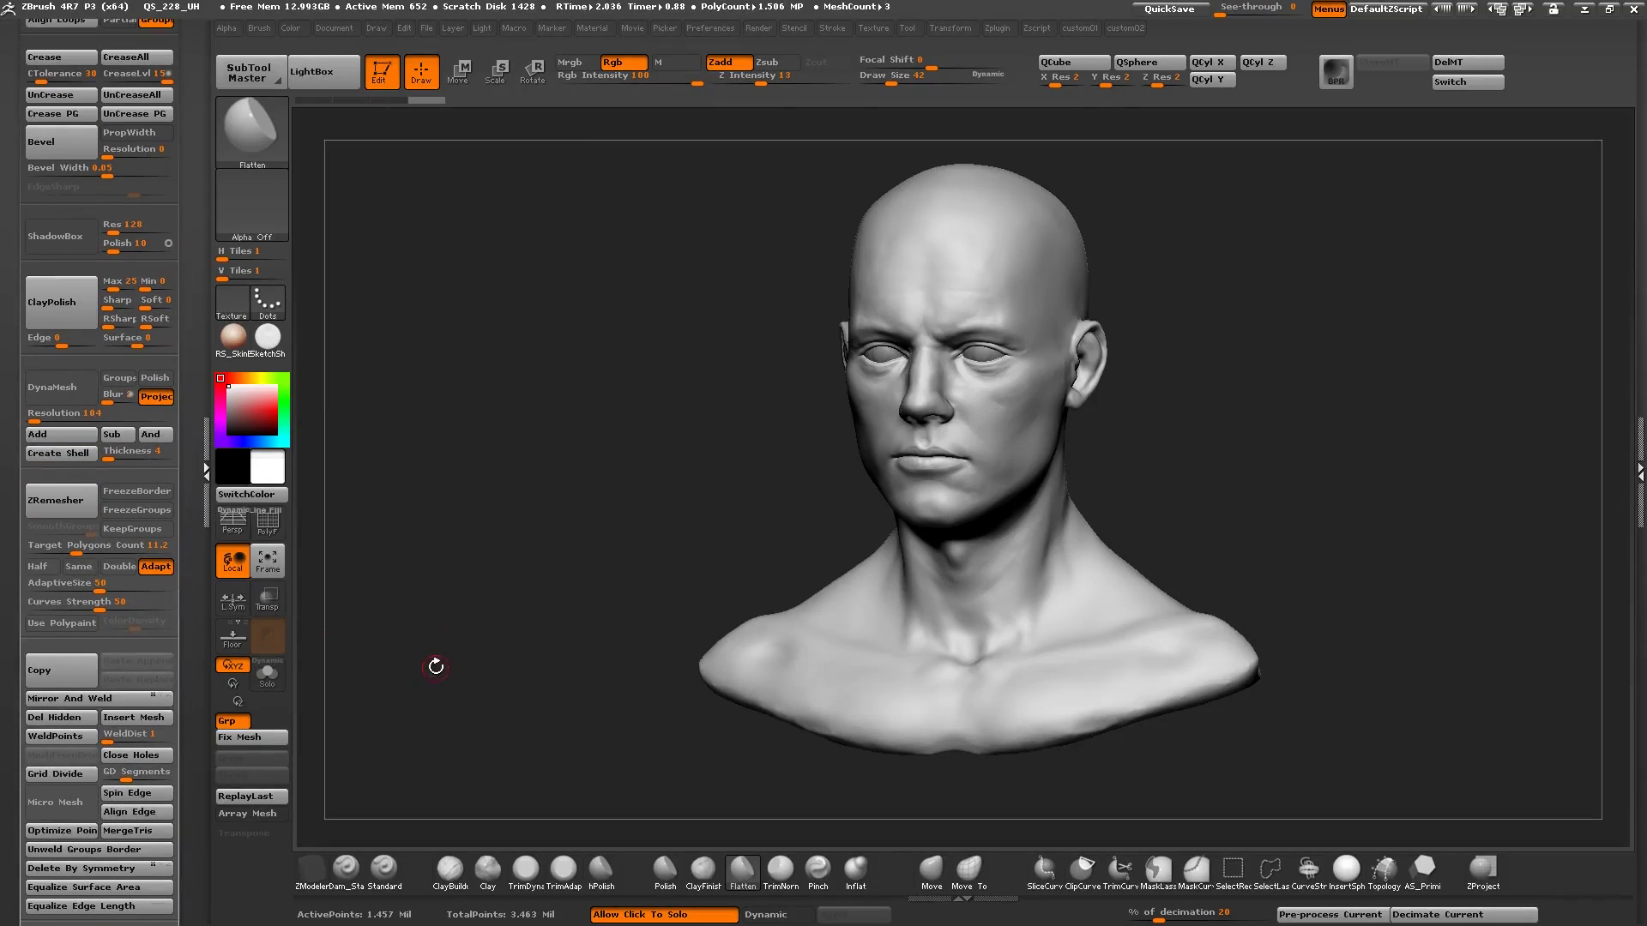
{"action": "left_click_drag", "start_coordinate": [434, 666], "coordinate": [460, 552], "text": "alt"}
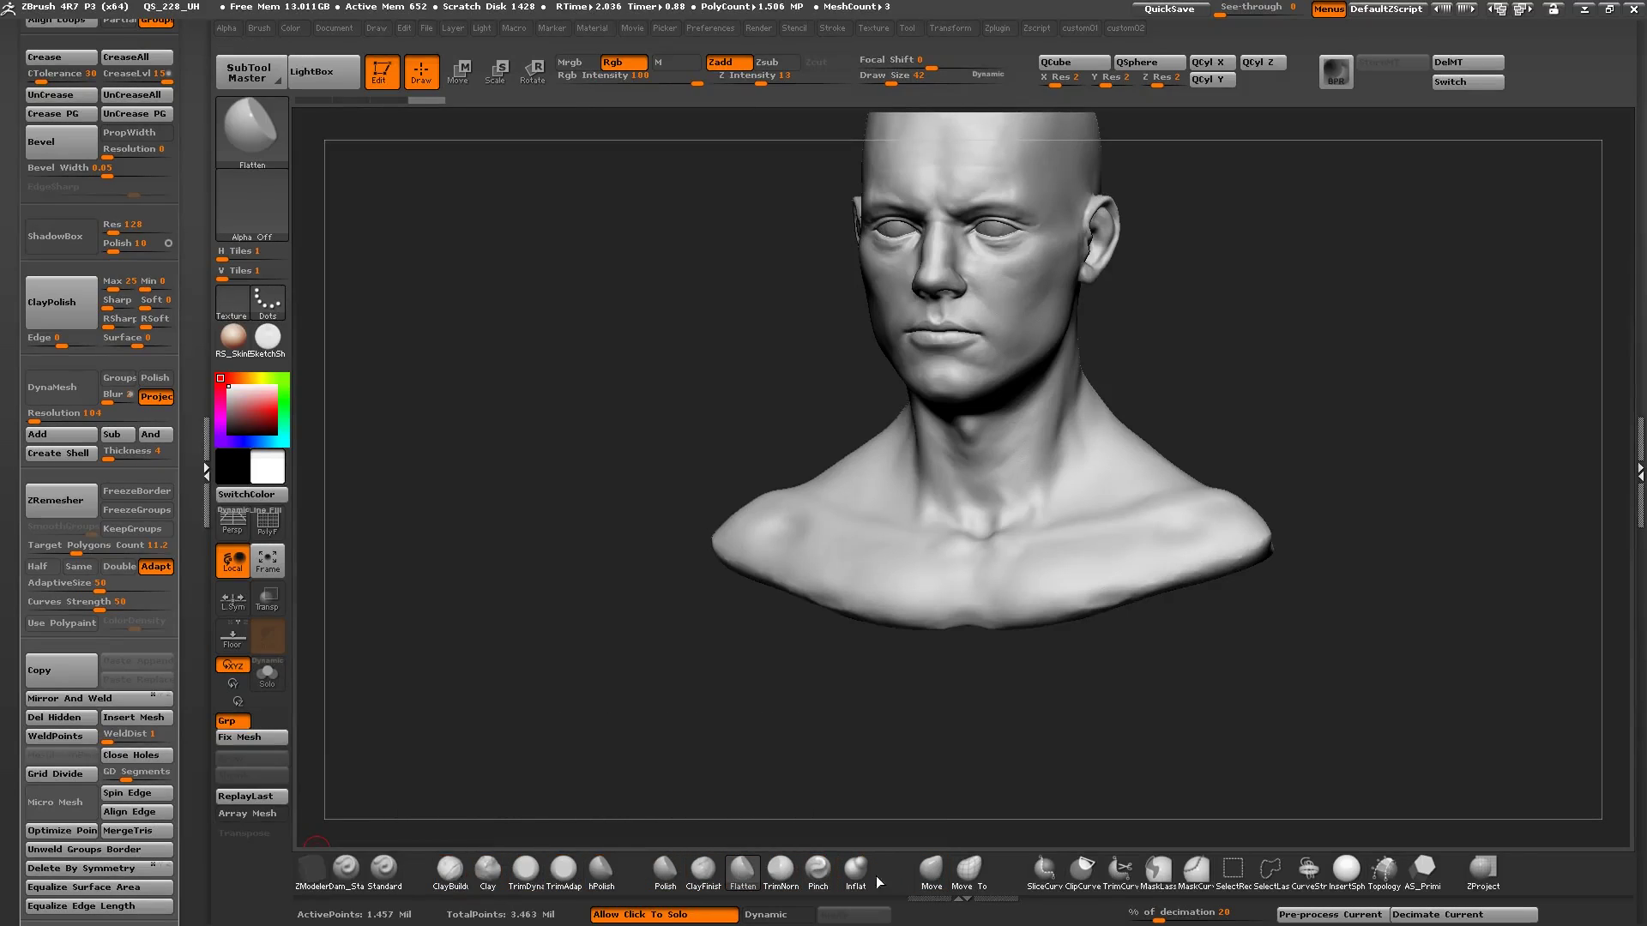
Step: Select the Dam_Standard brush for sculpting
{"action": "key", "text": "b"}
{"action": "key", "text": "b"}
{"action": "key", "text": "b"}
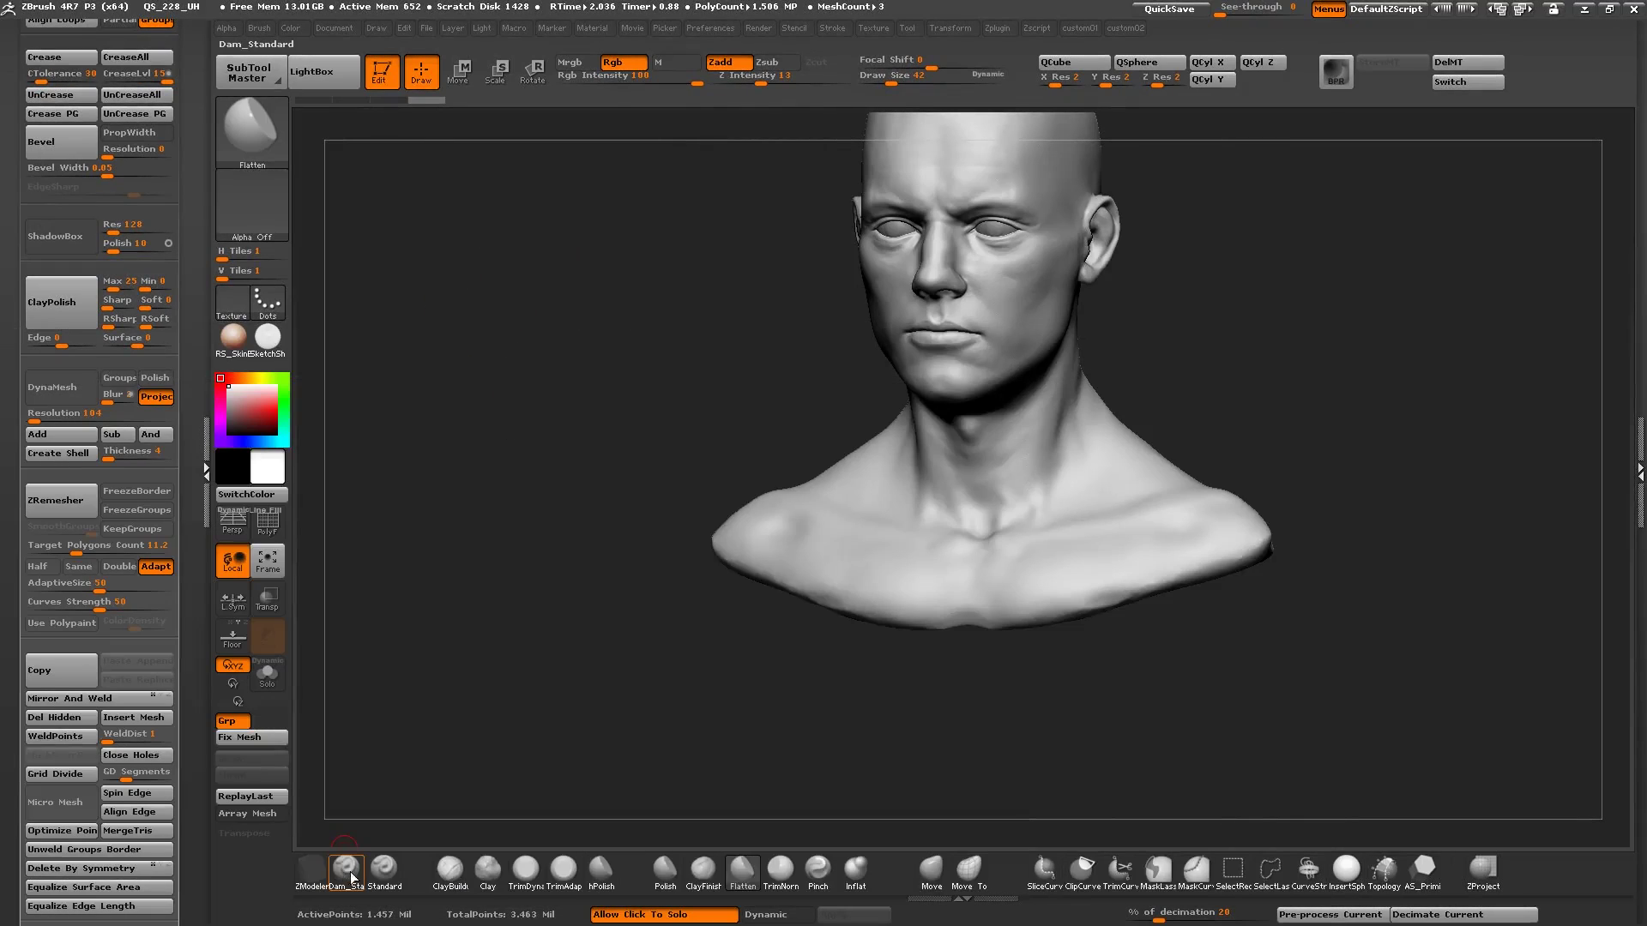
{"action": "left_click", "coordinate": [352, 876]}
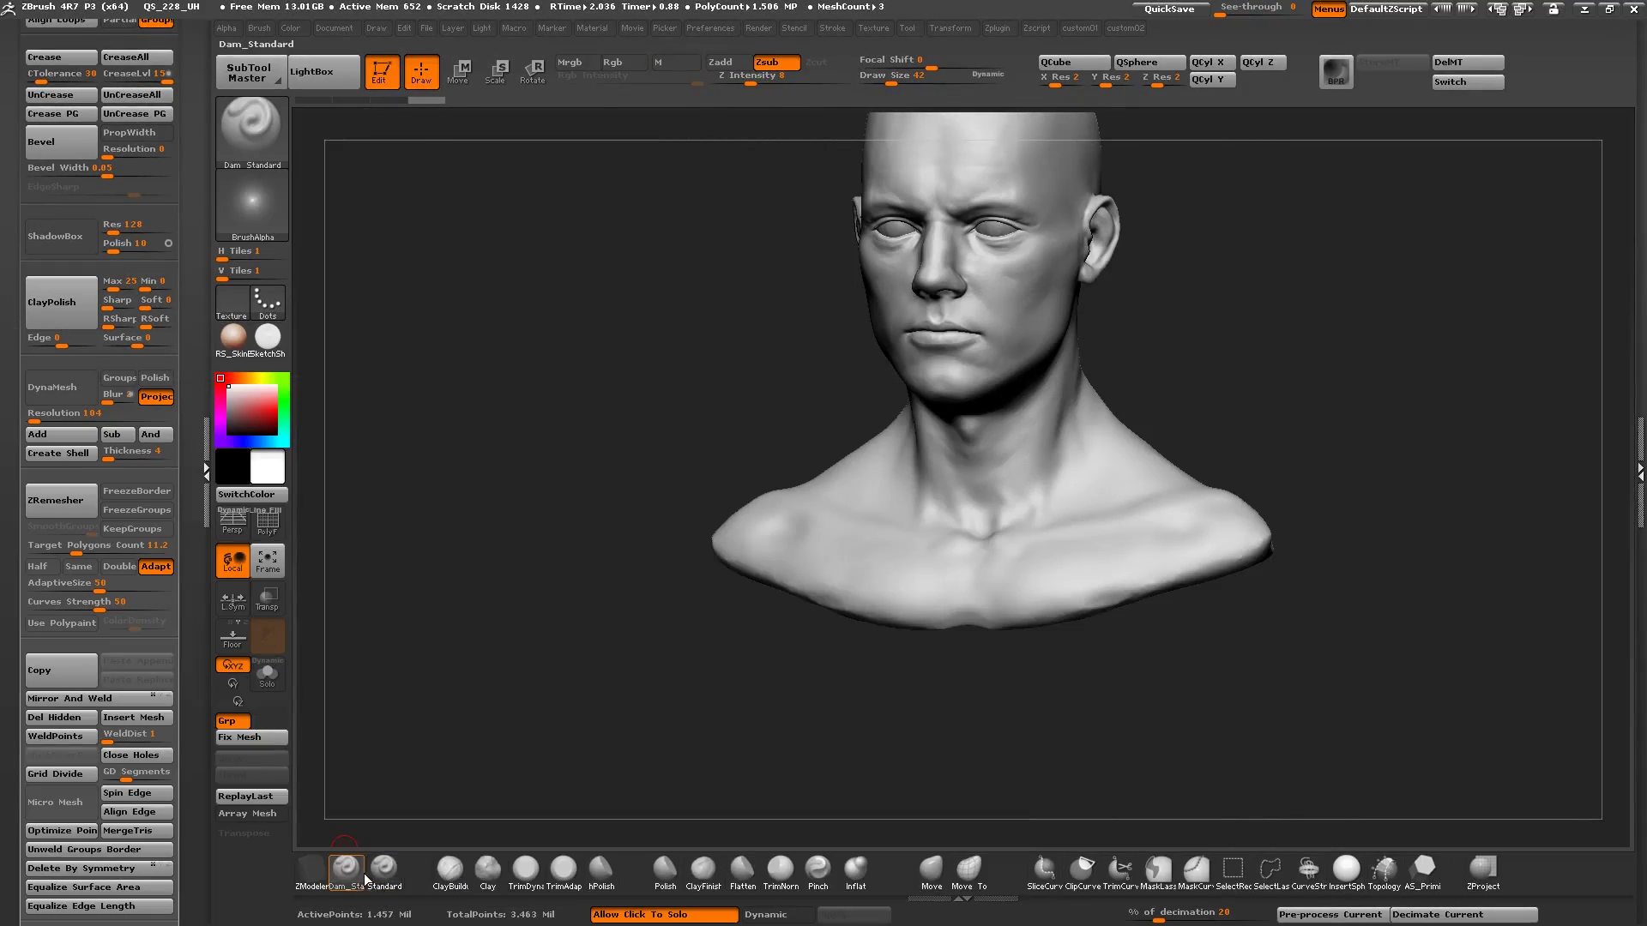
{"action": "left_click", "coordinate": [382, 886]}
{"action": "left_click", "coordinate": [345, 871]}
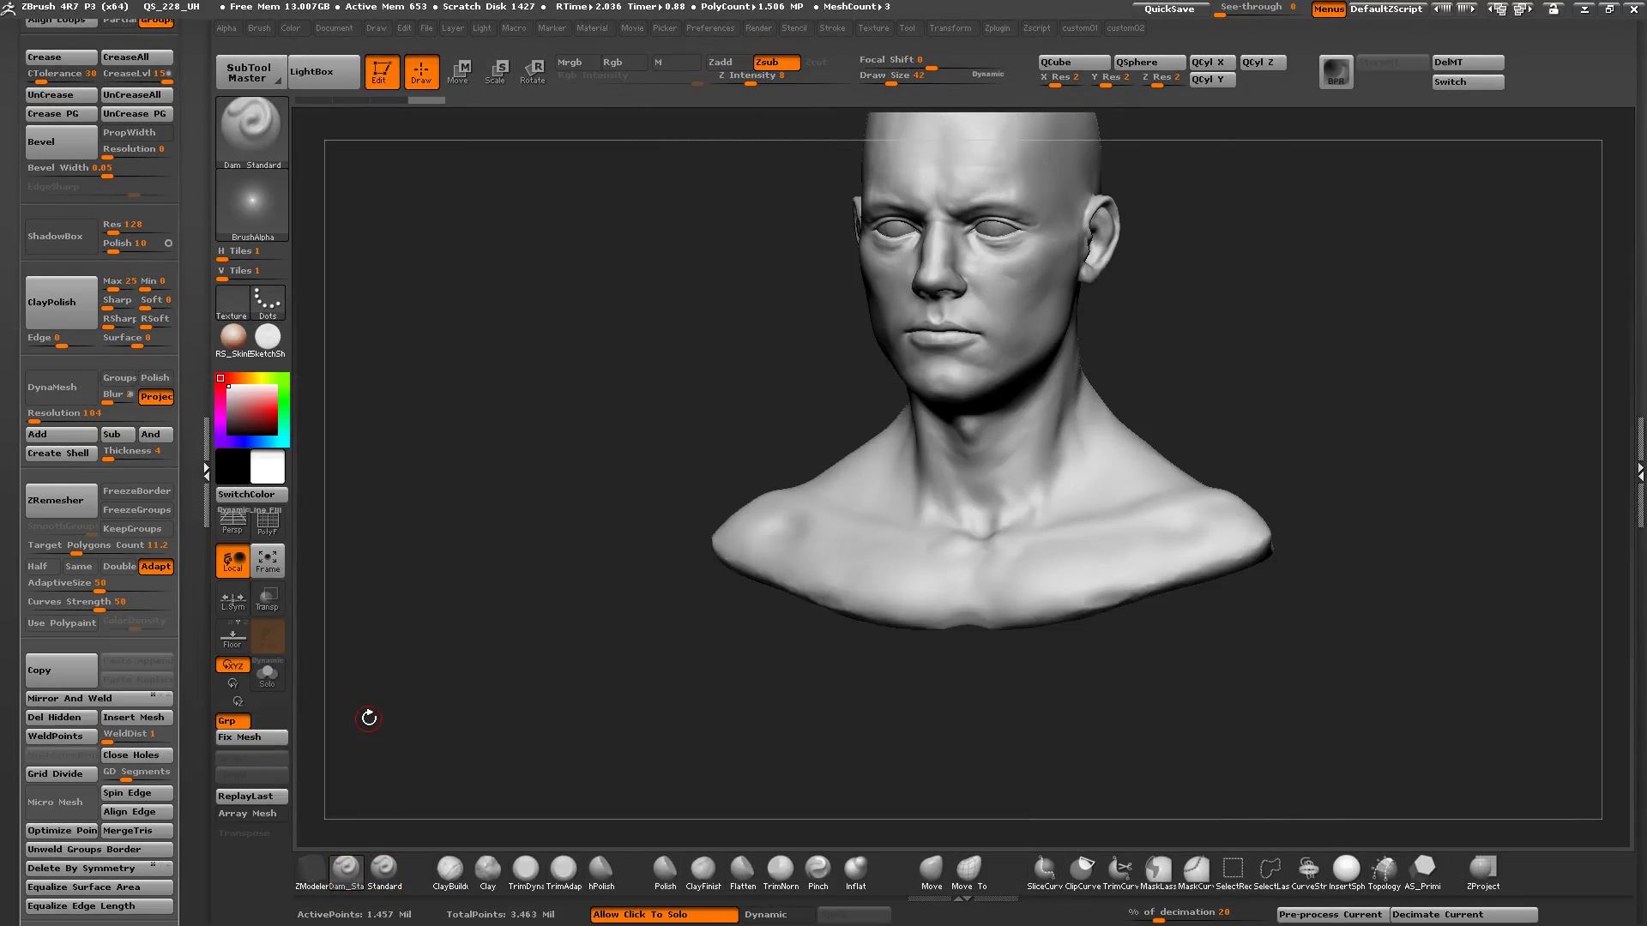
Step: Apply the RS_Skin material to the bust and view it from different angles
{"action": "left_click", "coordinate": [232, 337]}
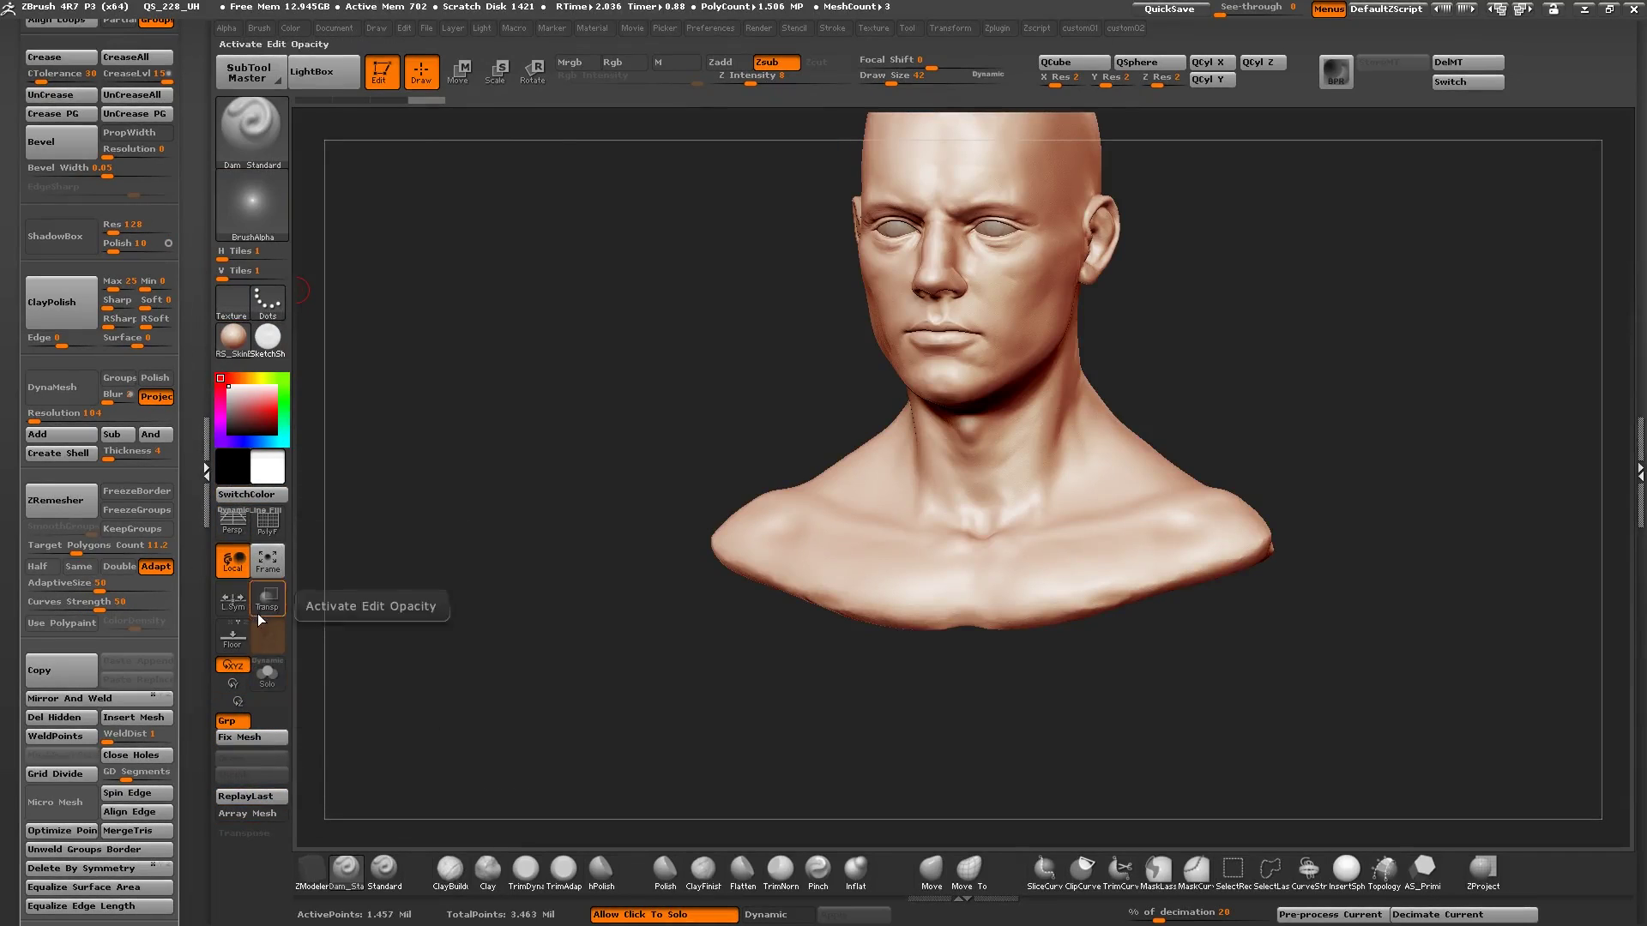
{"action": "left_click_drag", "start_coordinate": [441, 383], "coordinate": [453, 536], "text": "alt"}
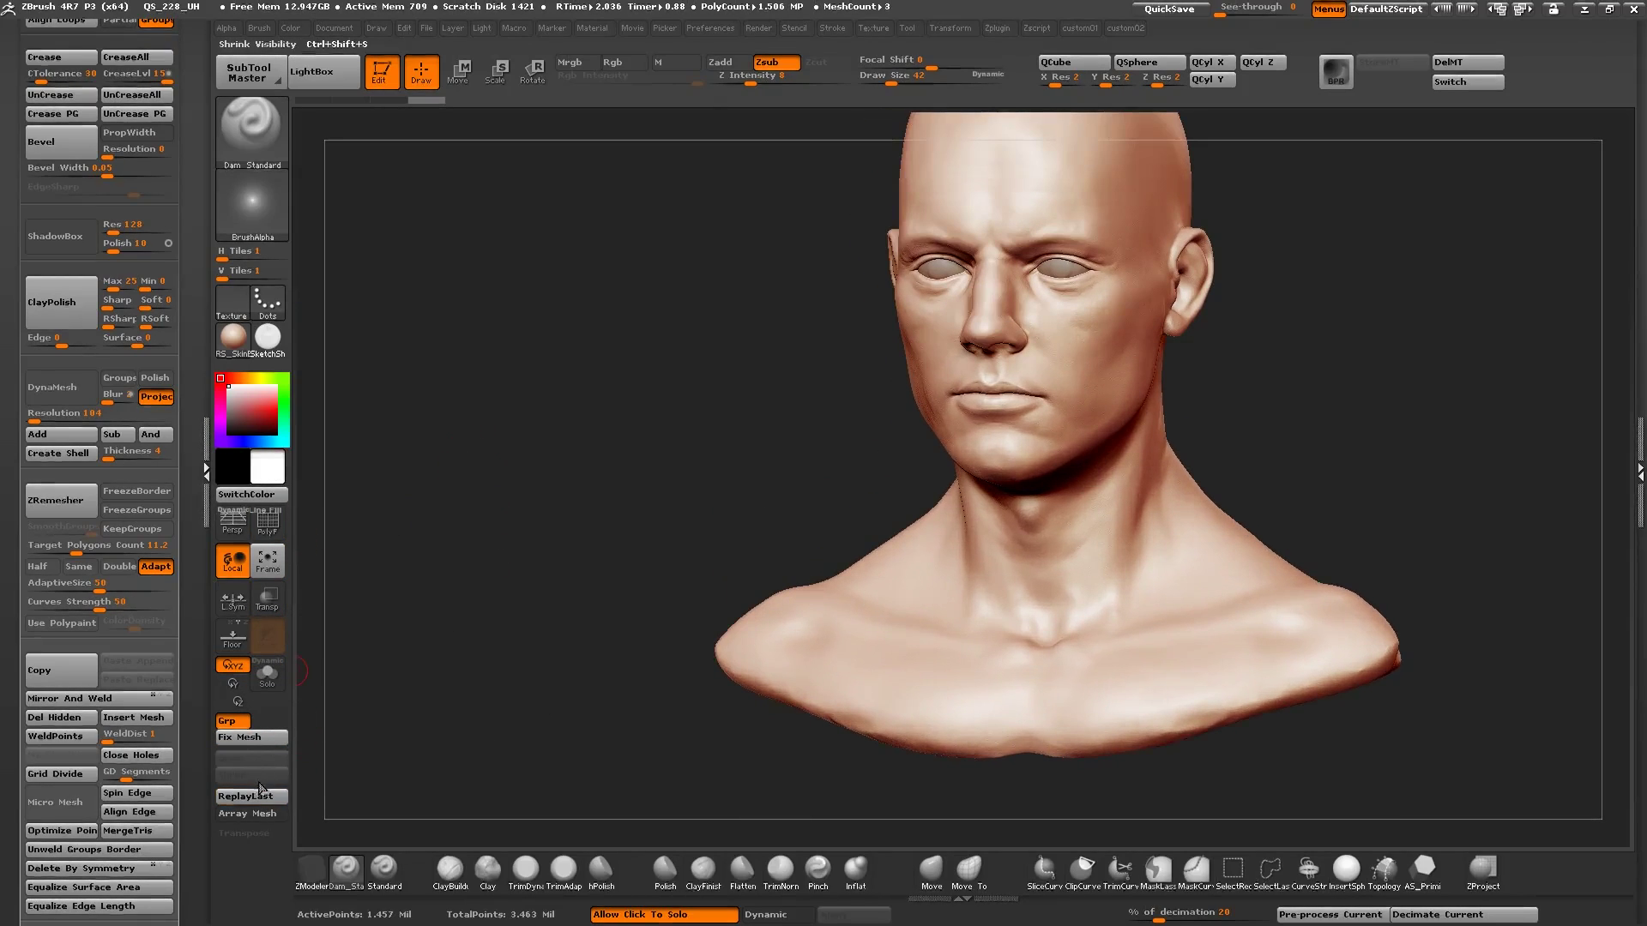
{"action": "left_click", "coordinate": [229, 817]}
{"action": "left_click_drag", "start_coordinate": [408, 482], "coordinate": [455, 461]}
{"action": "left_click_drag", "start_coordinate": [449, 388], "coordinate": [506, 580], "text": "alt"}
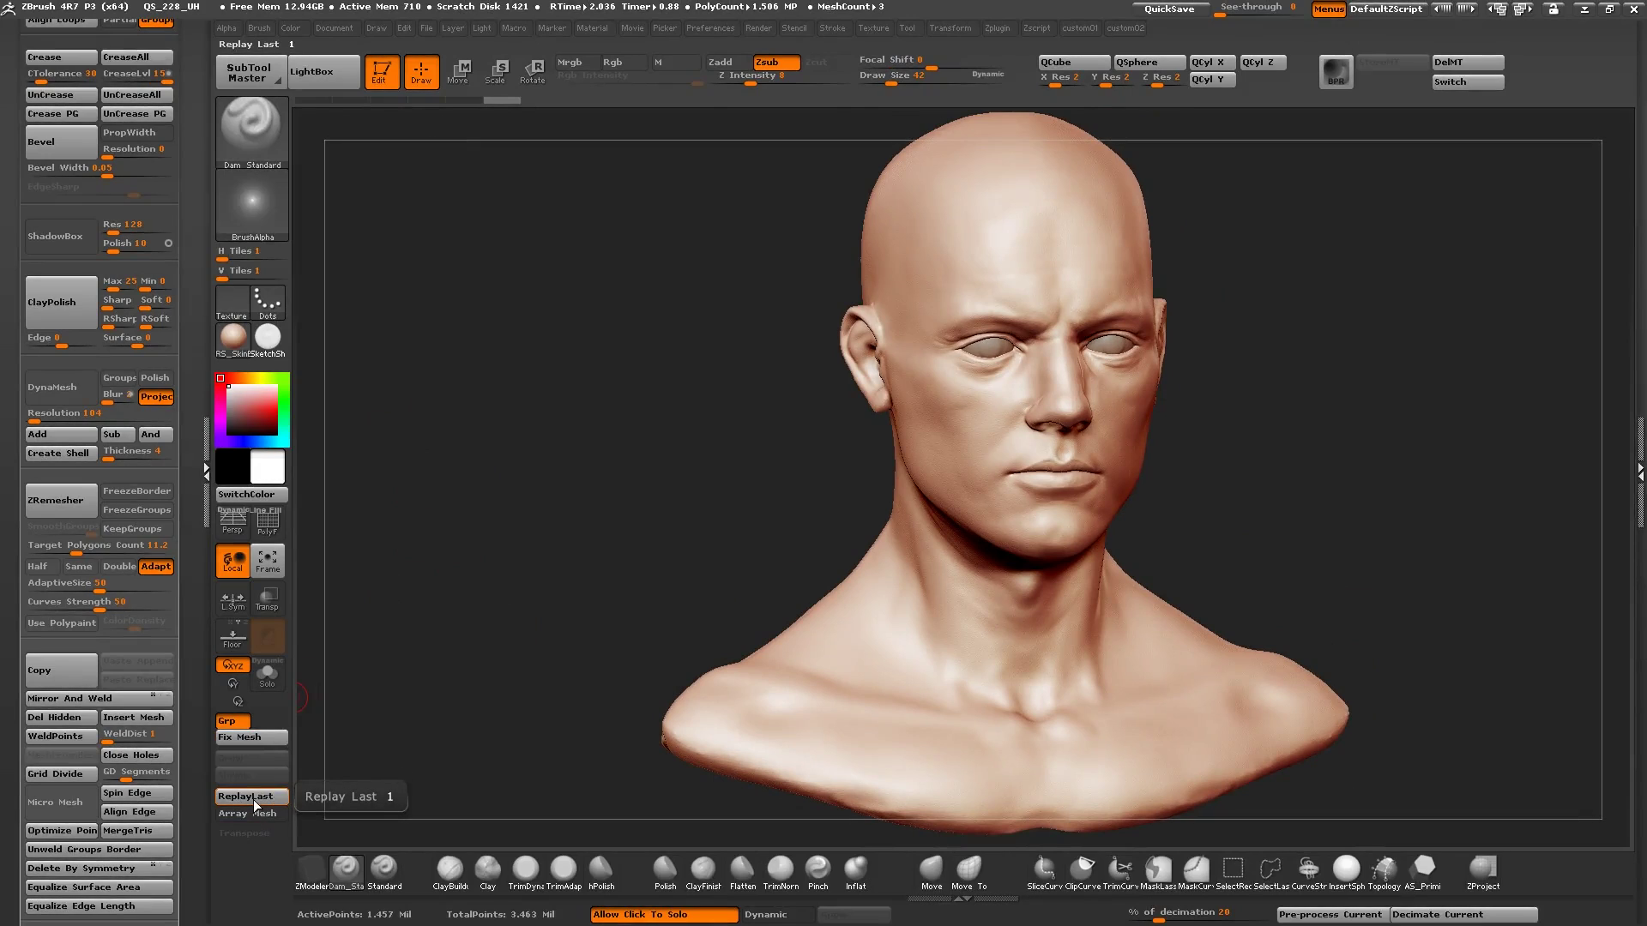
{"action": "left_click_drag", "start_coordinate": [432, 656], "coordinate": [403, 511]}
Step: Apply BasicMaterial to the bust and frame the head closer
{"action": "left_click", "coordinate": [235, 339]}
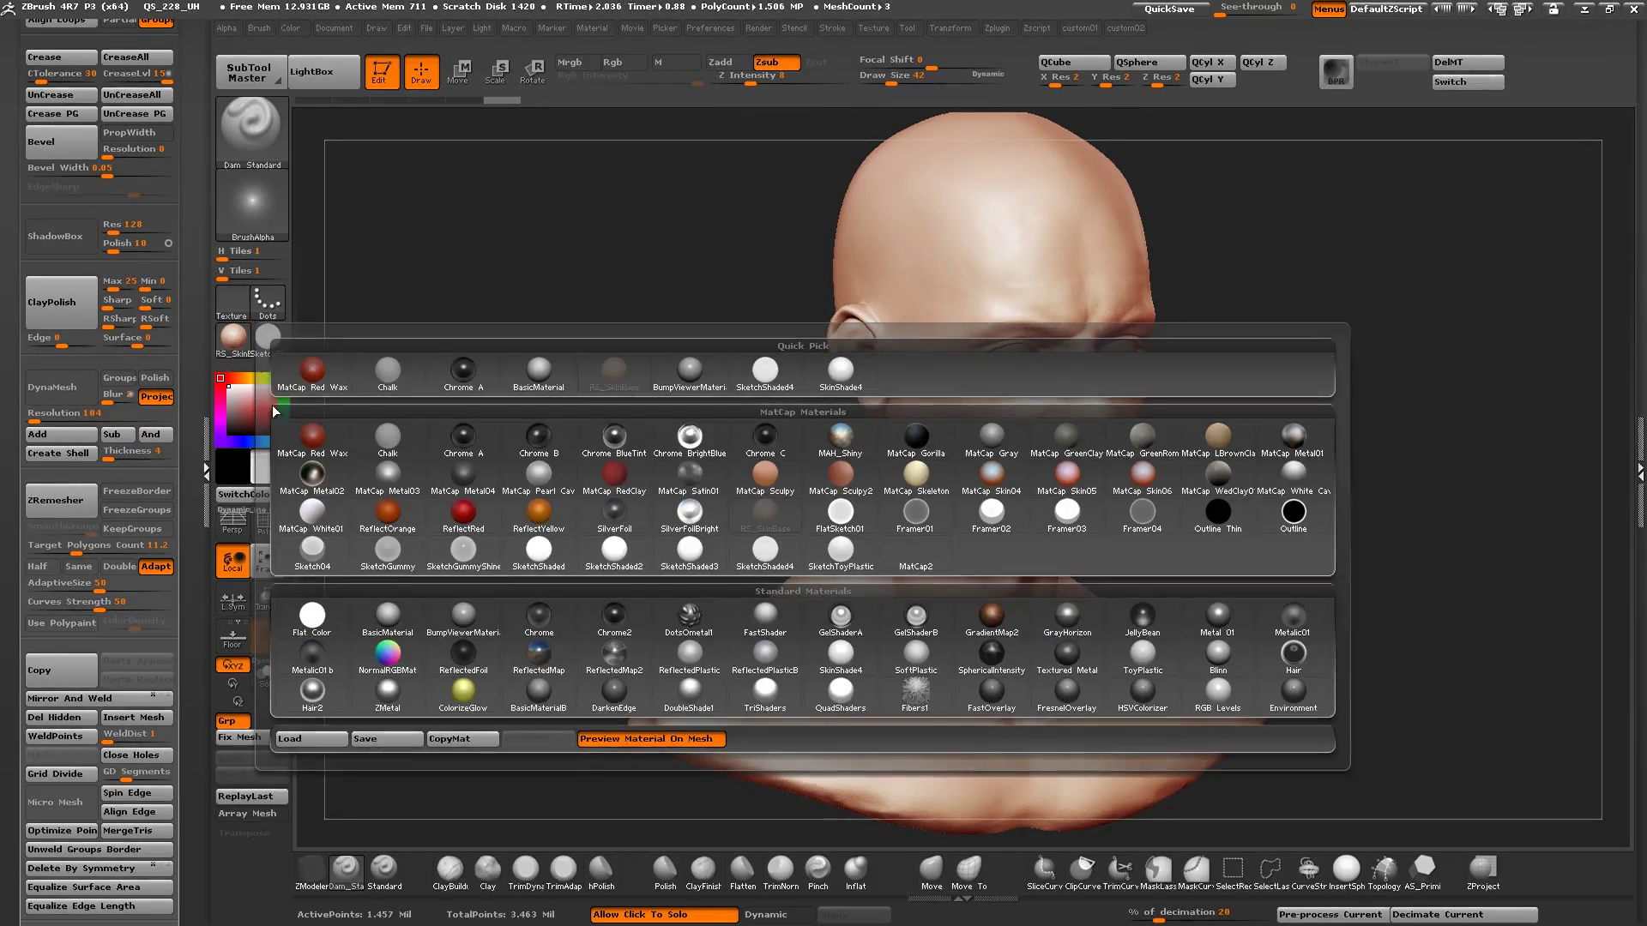
{"action": "left_click", "coordinate": [519, 503]}
{"action": "left_click_drag", "start_coordinate": [519, 503], "coordinate": [456, 460]}
{"action": "left_click_drag", "start_coordinate": [579, 262], "coordinate": [526, 393], "text": "alt"}
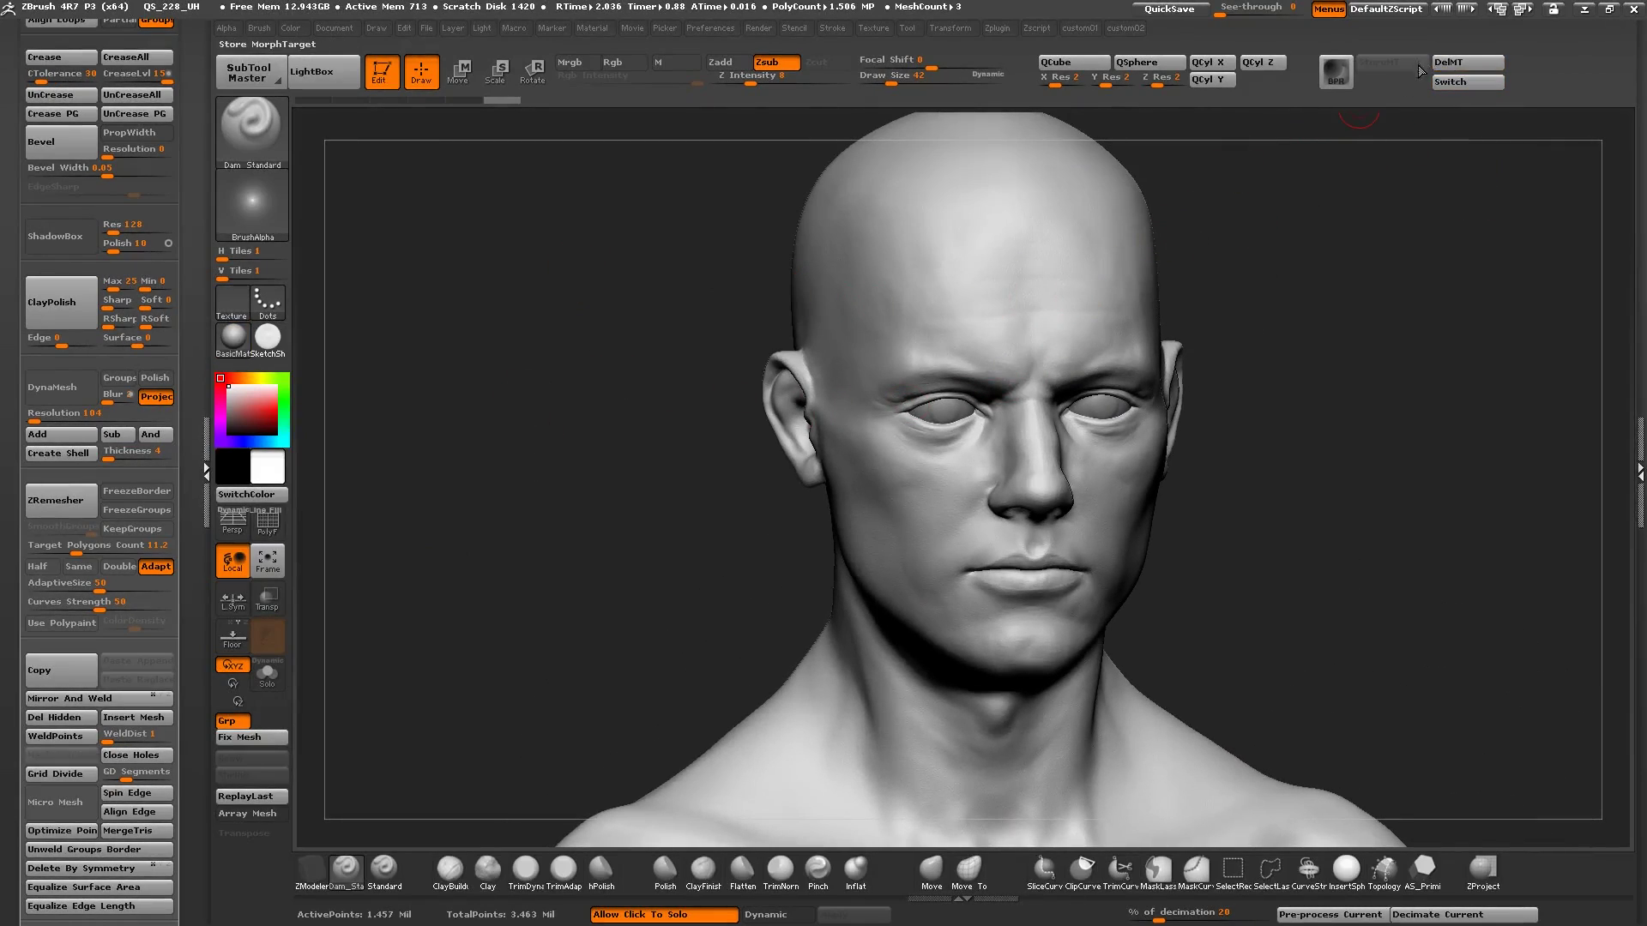
Step: Switch the head back and forth between its current shape and the stored morph target to compare them
{"action": "left_click", "coordinate": [1461, 82]}
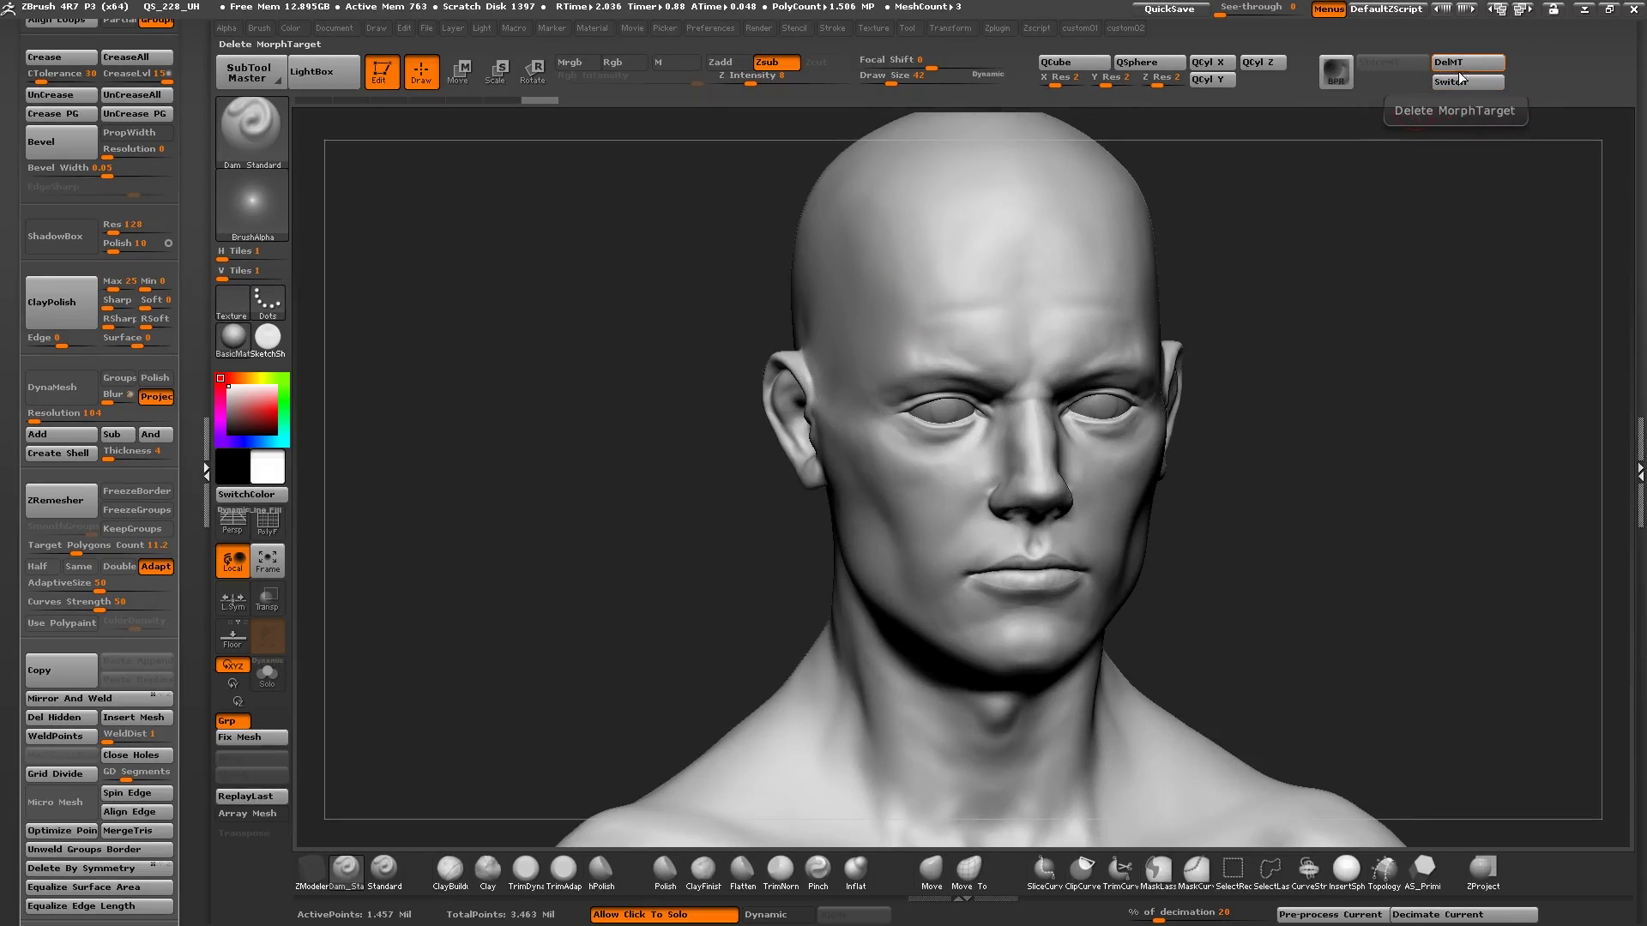
{"action": "left_click", "coordinate": [1455, 84]}
{"action": "left_click", "coordinate": [1452, 81]}
{"action": "left_click", "coordinate": [1454, 80]}
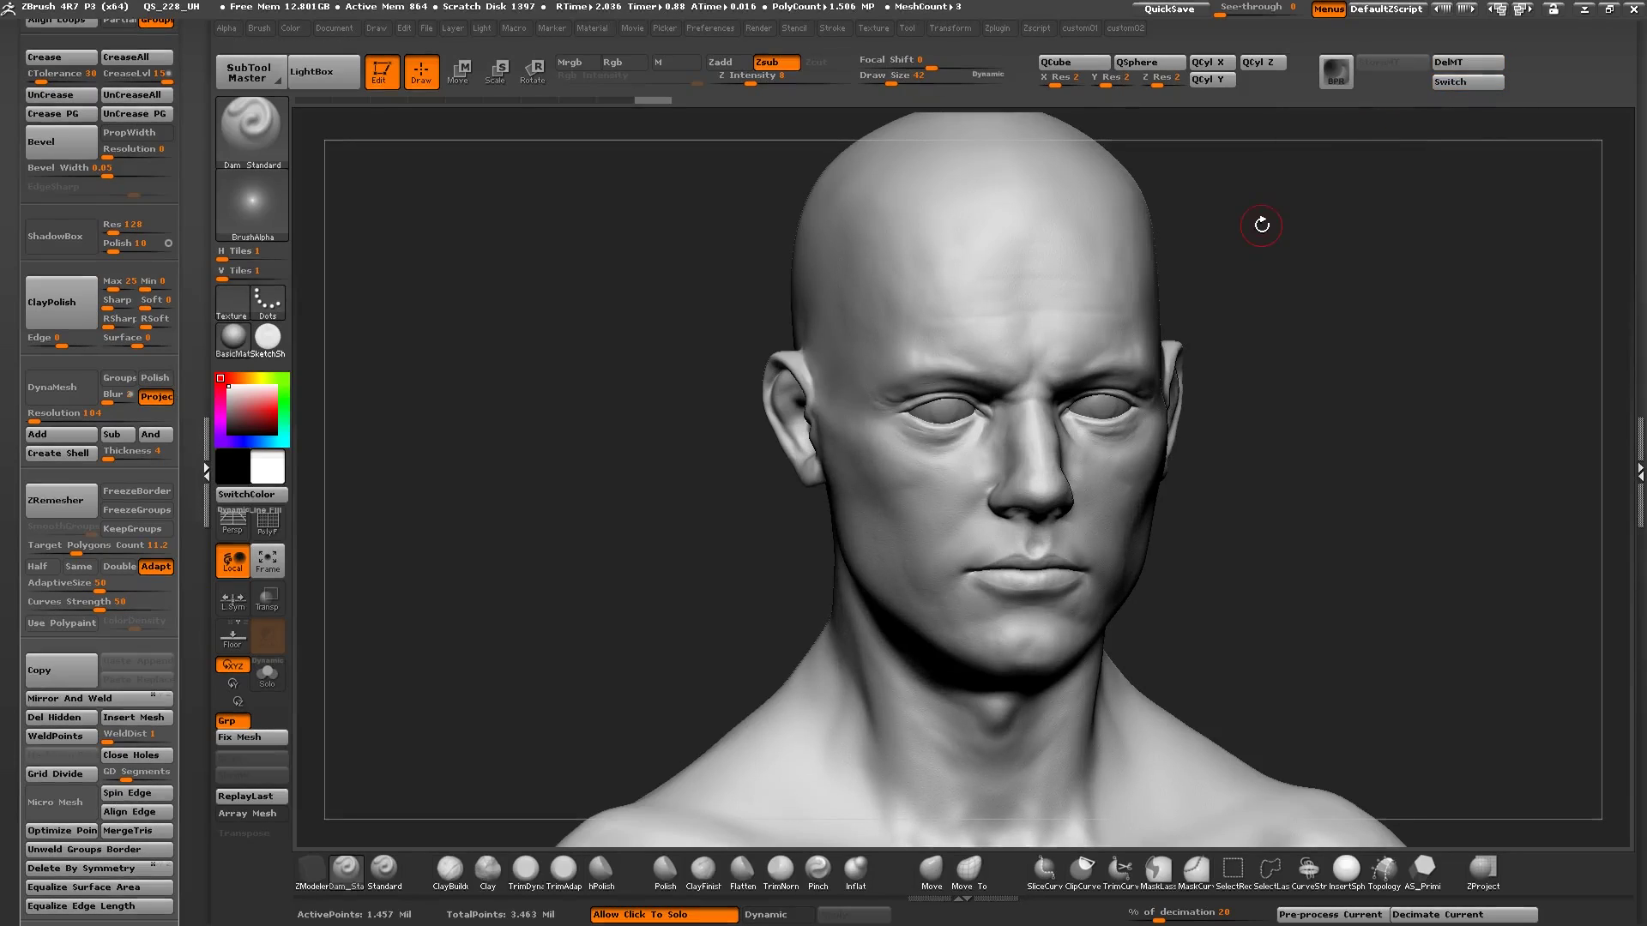
Step: Look through the full list of tool settings from Geometry down to Export and return to the beginning
{"action": "scroll", "coordinate": [15, 557], "scroll_direction": "down", "scroll_amount": 6}
{"action": "scroll", "coordinate": [7, 607], "scroll_direction": "down", "scroll_amount": 5}
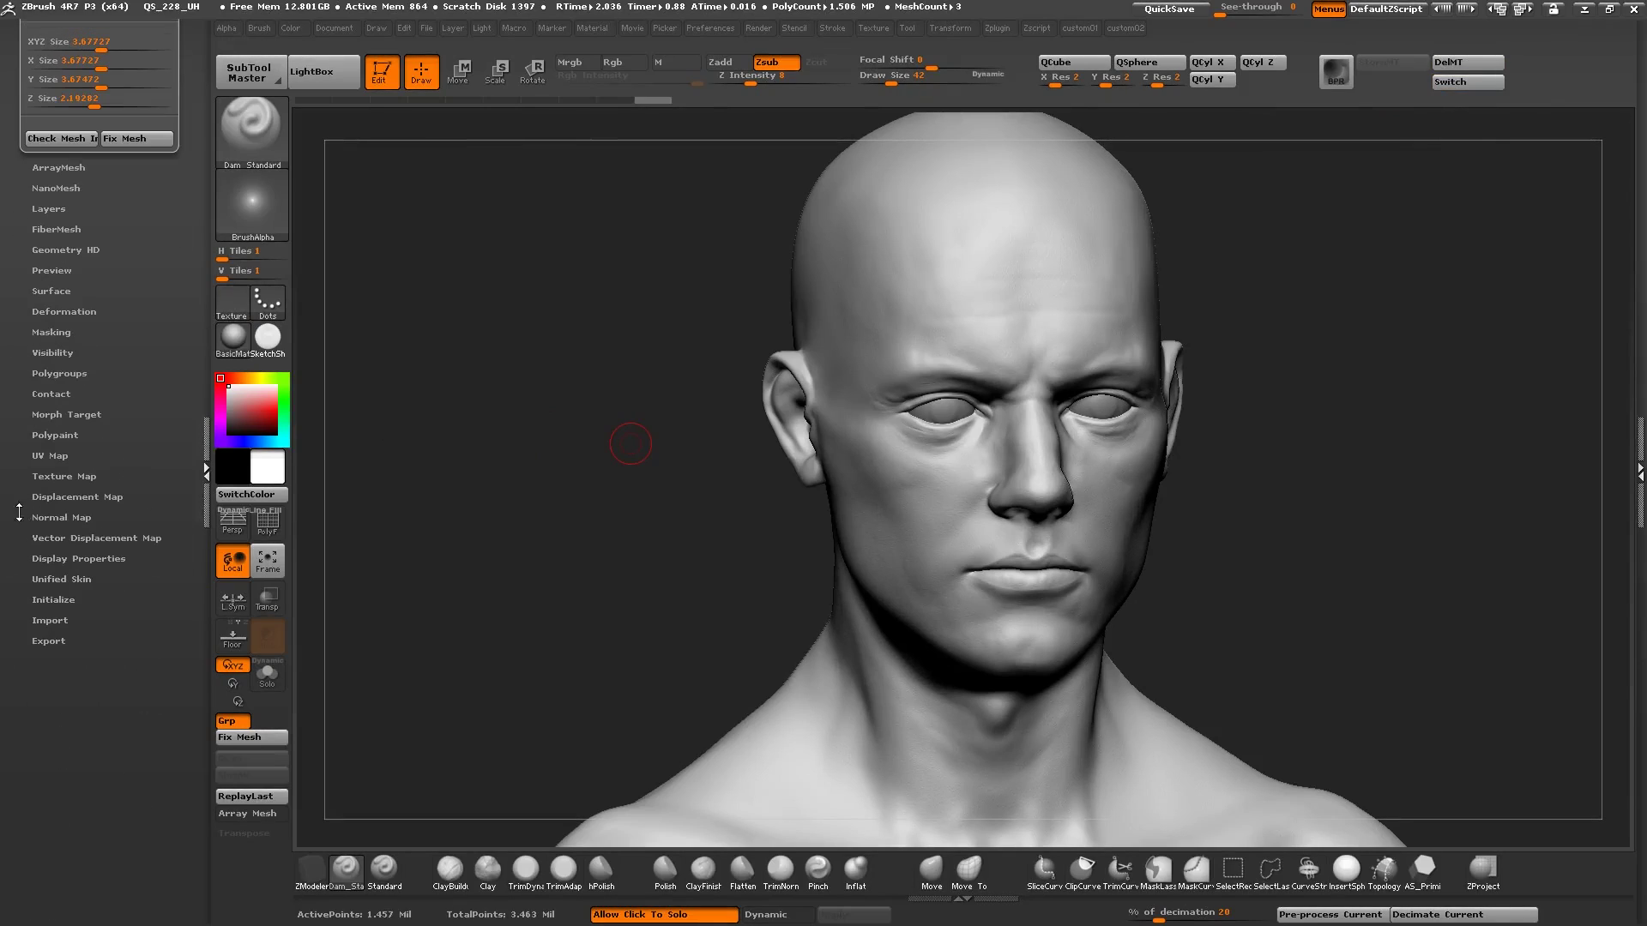
{"action": "left_click_drag", "start_coordinate": [69, 373], "coordinate": [114, 427]}
{"action": "left_click_drag", "start_coordinate": [525, 459], "coordinate": [315, 332]}
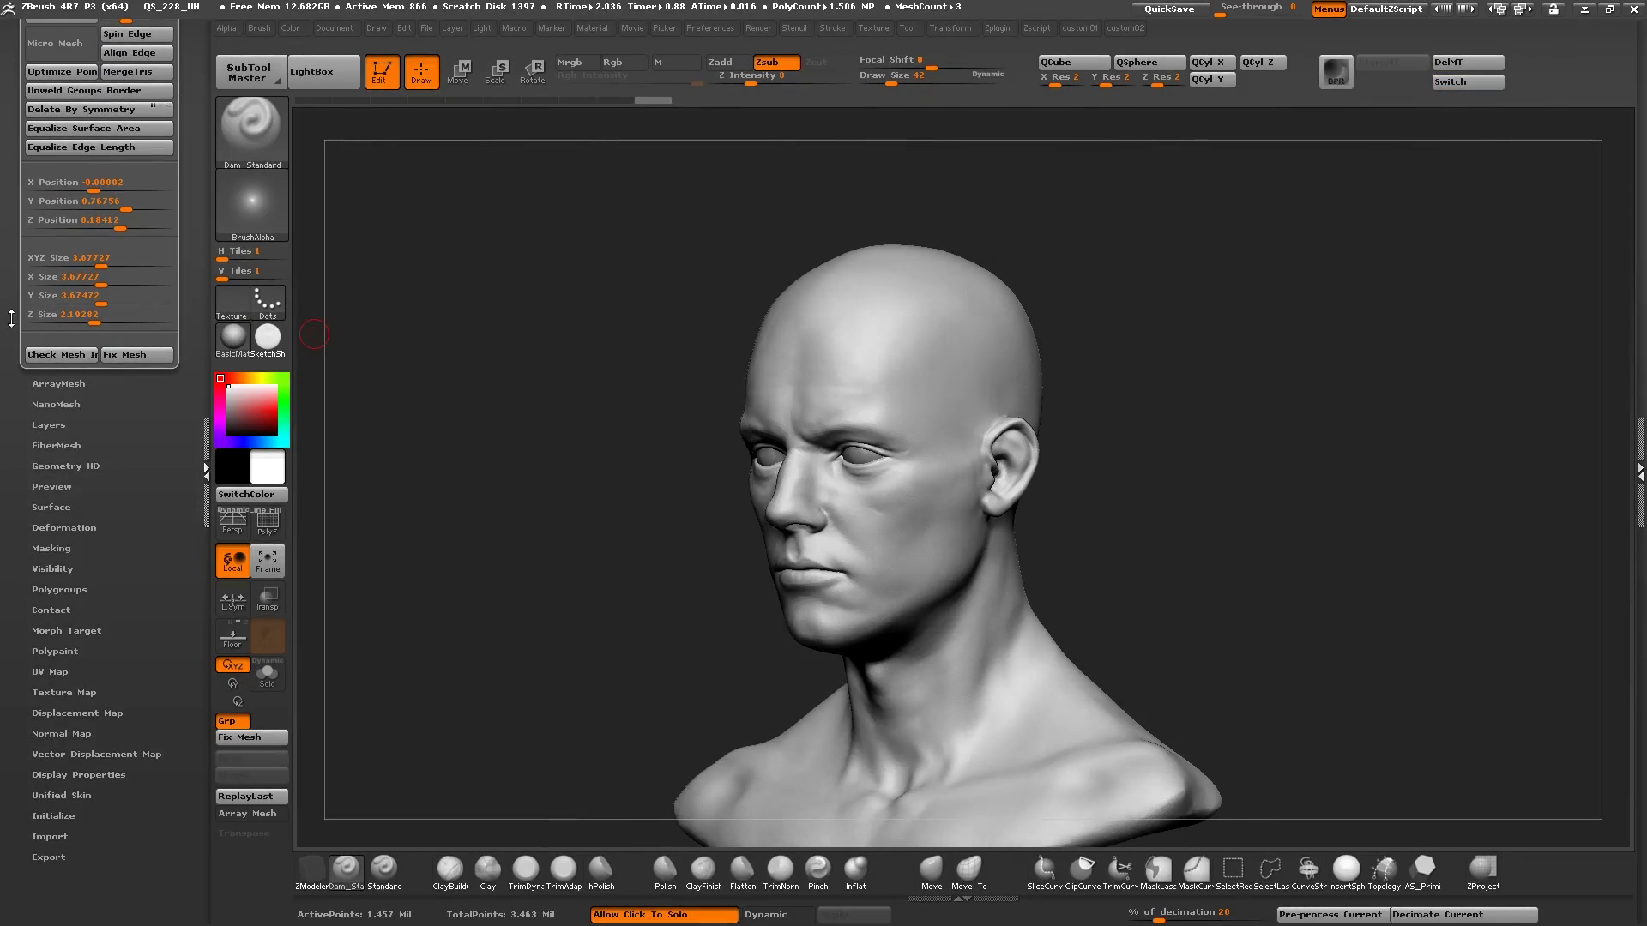
{"action": "left_click_drag", "start_coordinate": [11, 318], "coordinate": [11, 858]}
{"action": "left_click_drag", "start_coordinate": [518, 383], "coordinate": [523, 436]}
{"action": "left_click_drag", "start_coordinate": [517, 543], "coordinate": [458, 478], "text": "alt"}
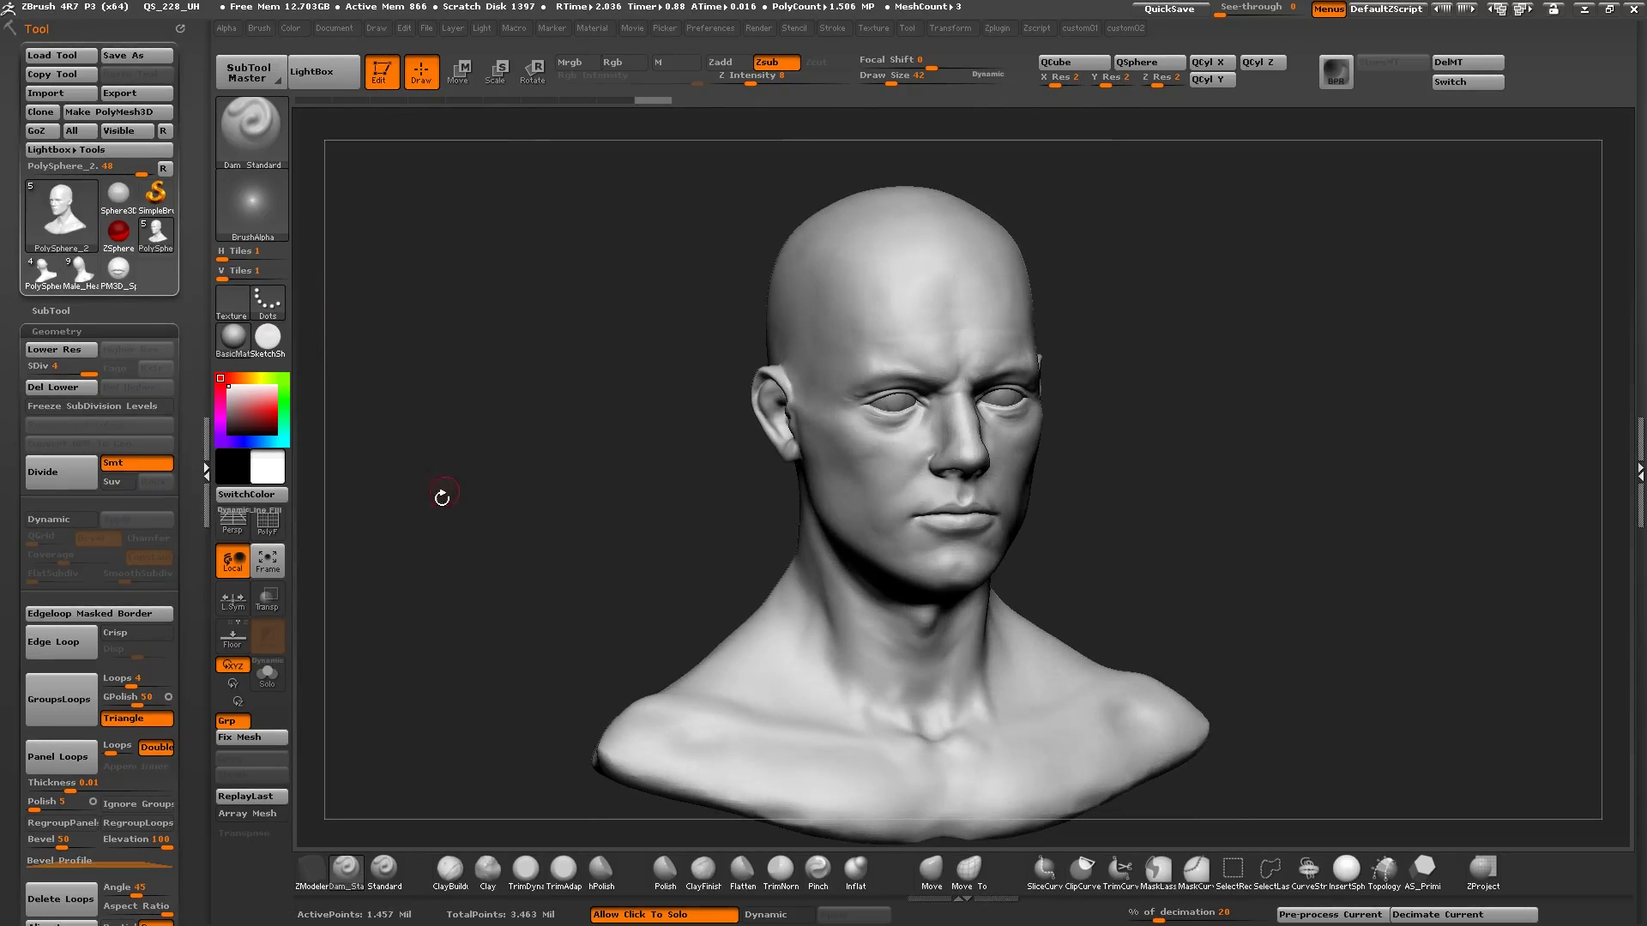
Step: Inspect the bust's face, neck and shoulders from front and three-quarter views
{"action": "left_click_drag", "start_coordinate": [474, 556], "coordinate": [470, 561], "text": "shift"}
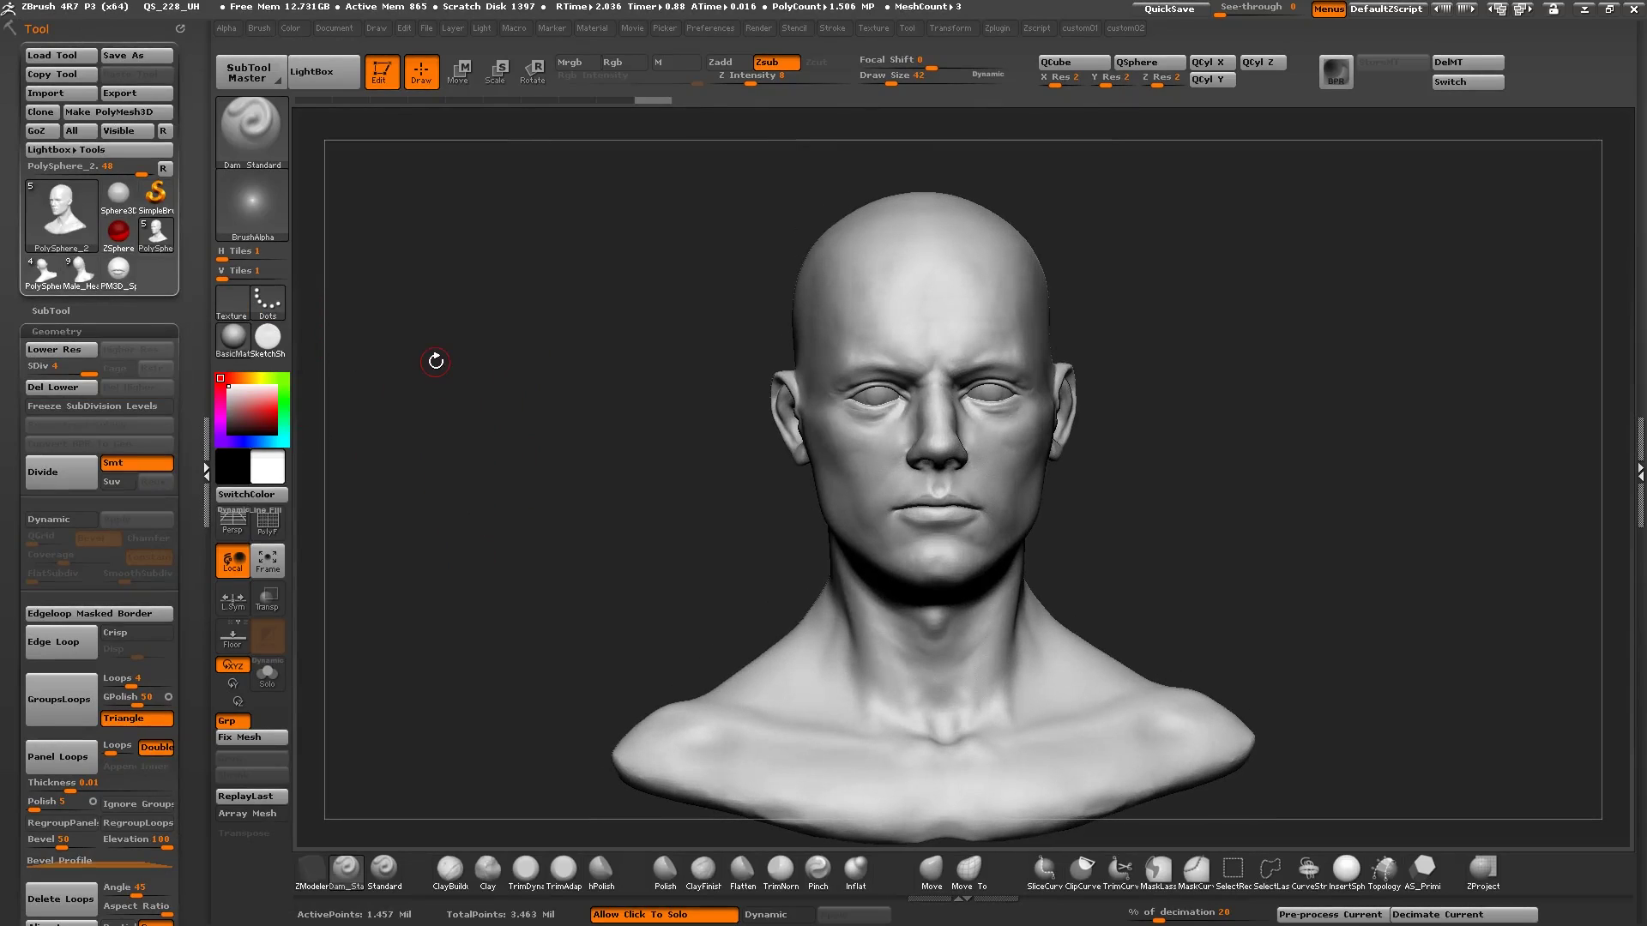
{"action": "left_click_drag", "start_coordinate": [436, 361], "coordinate": [514, 464]}
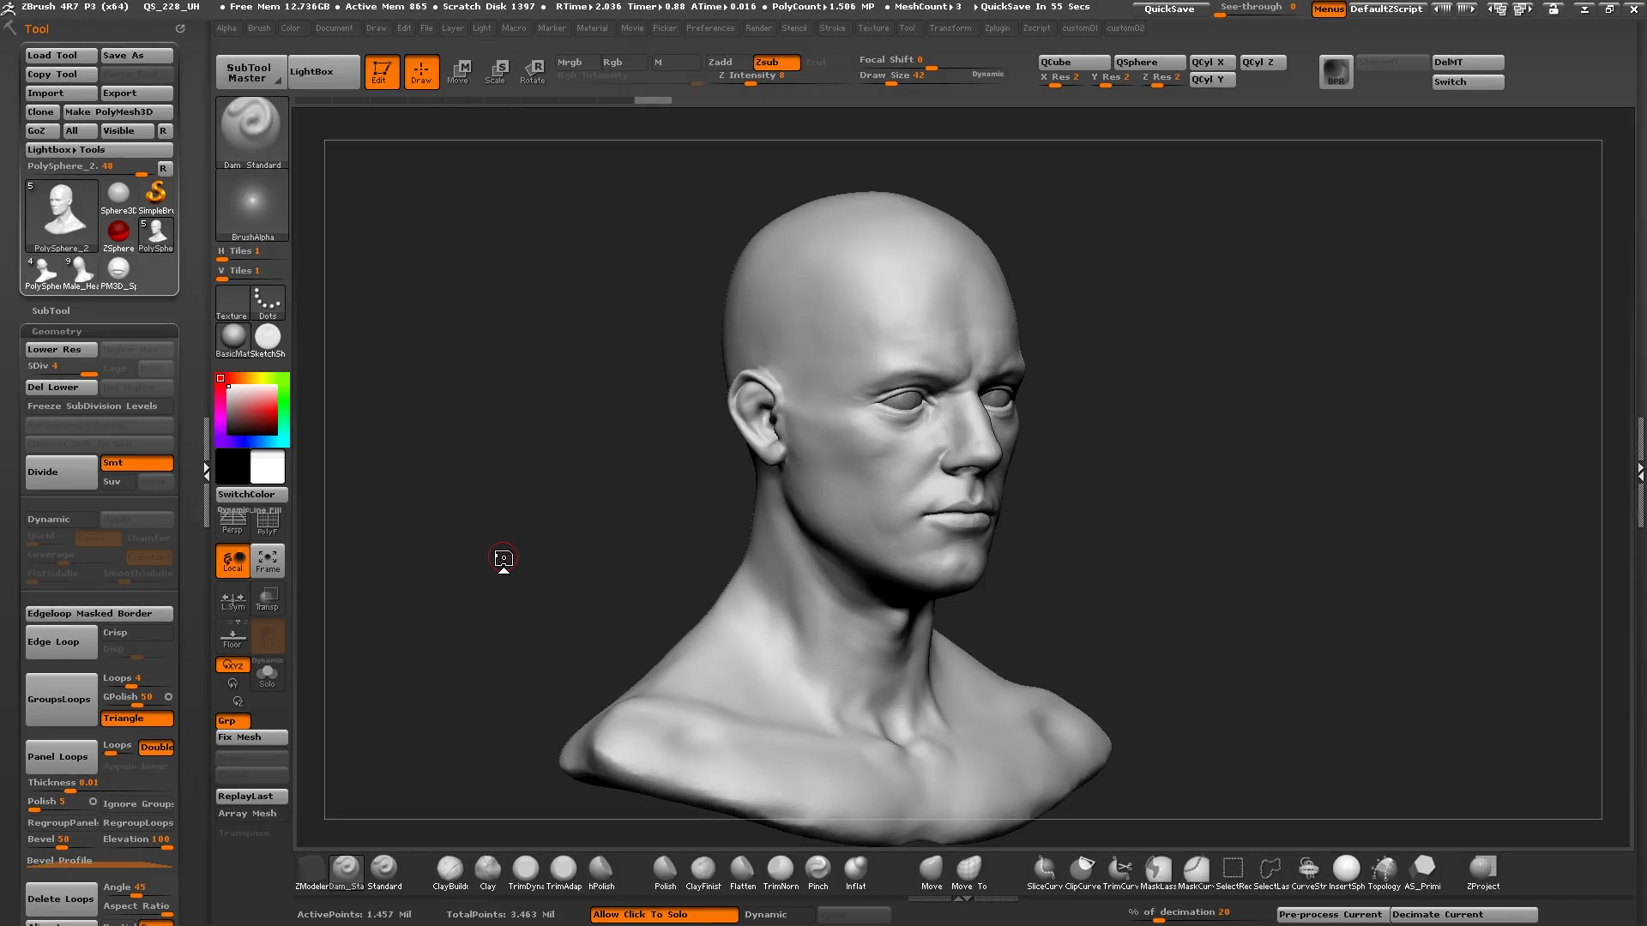
{"action": "left_click_drag", "start_coordinate": [504, 558], "coordinate": [482, 784]}
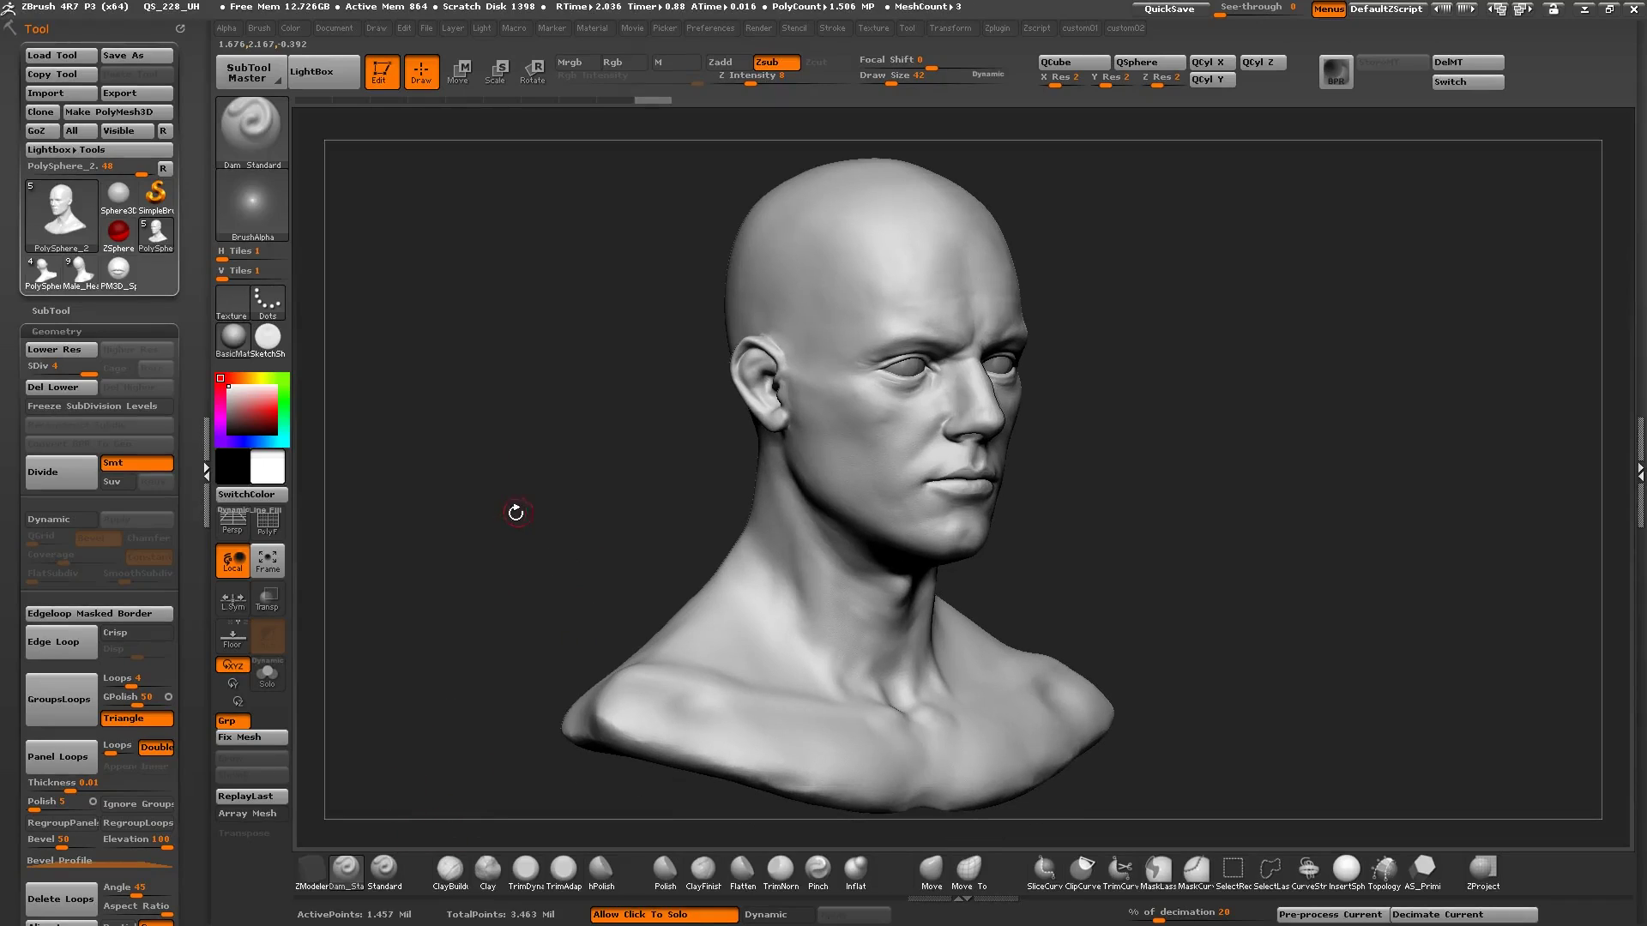
{"action": "left_click_drag", "start_coordinate": [515, 513], "coordinate": [409, 362]}
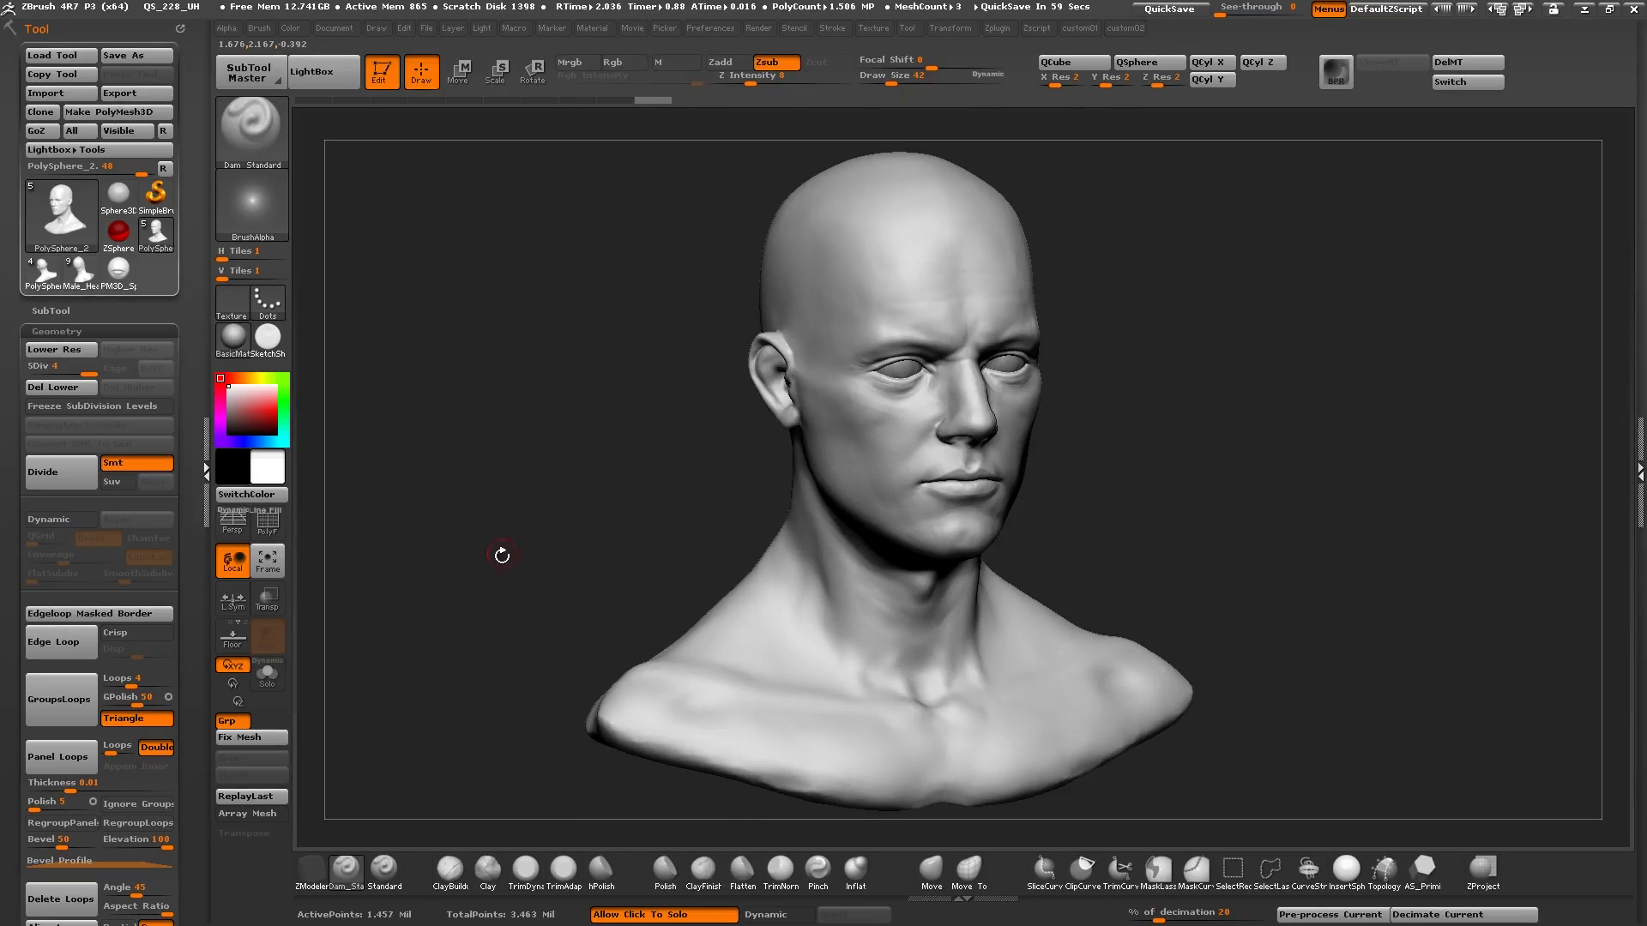
{"action": "left_click_drag", "start_coordinate": [495, 594], "coordinate": [545, 512], "text": "alt"}
{"action": "left_click_drag", "start_coordinate": [505, 377], "coordinate": [496, 521], "text": "alt"}
{"action": "left_click_drag", "start_coordinate": [489, 464], "coordinate": [446, 451]}
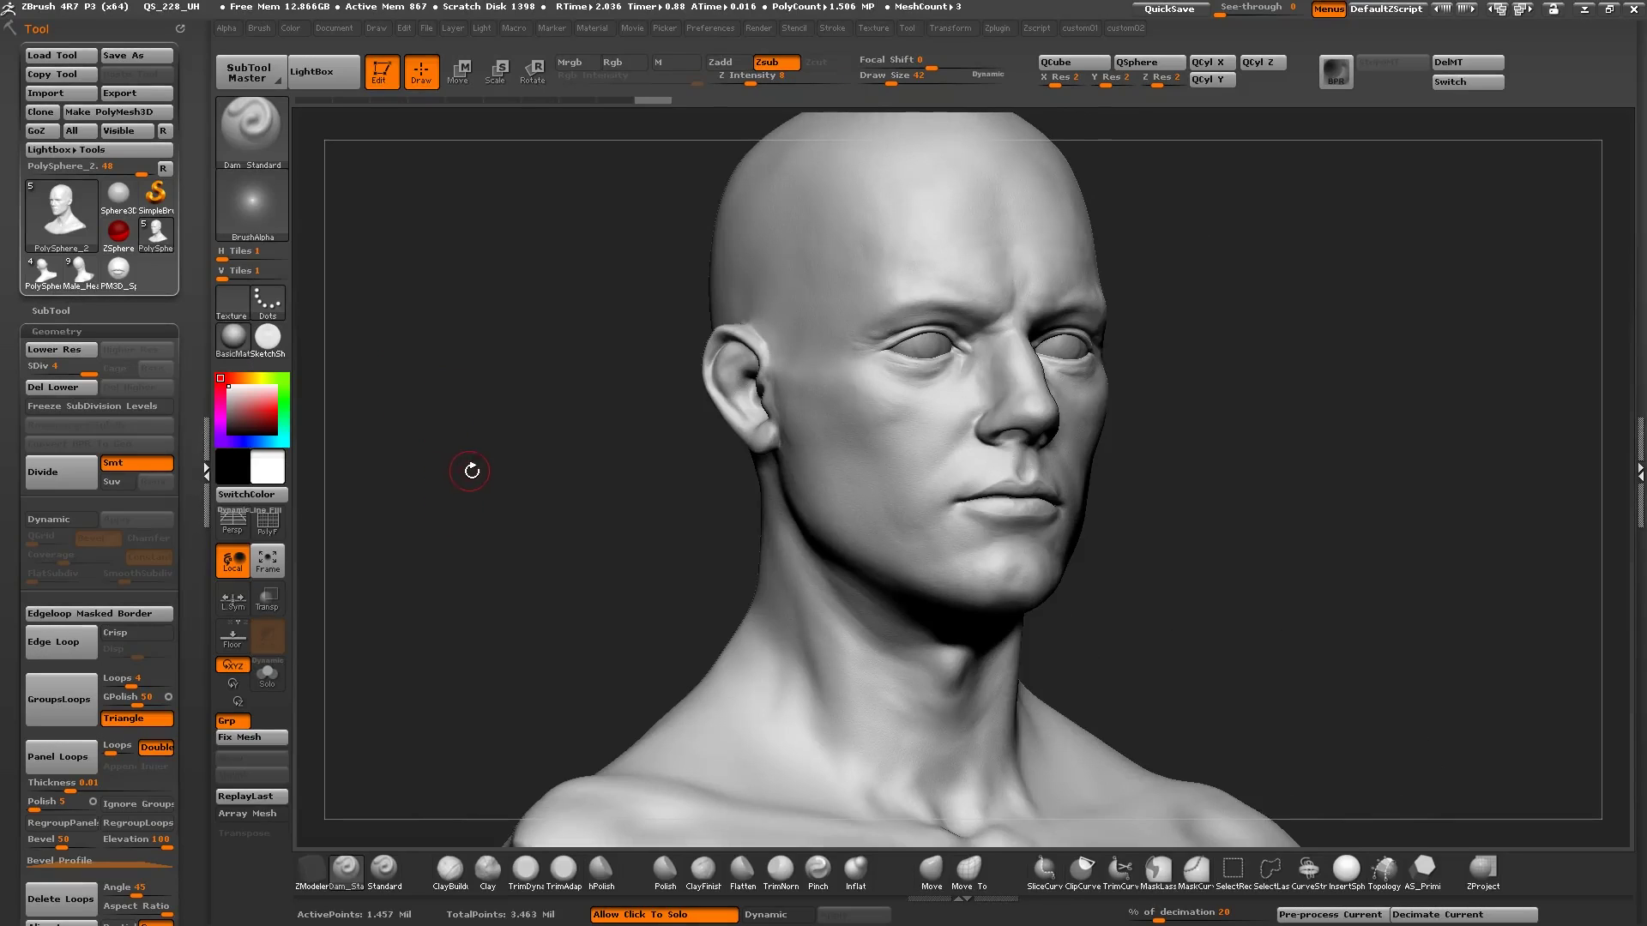
{"action": "mouse_move", "coordinate": [491, 479]}
{"action": "left_mouse_down"}
{"action": "mouse_move", "coordinate": [477, 478]}
{"action": "mouse_move", "coordinate": [503, 478]}
{"action": "mouse_move", "coordinate": [491, 492]}
{"action": "left_mouse_up"}
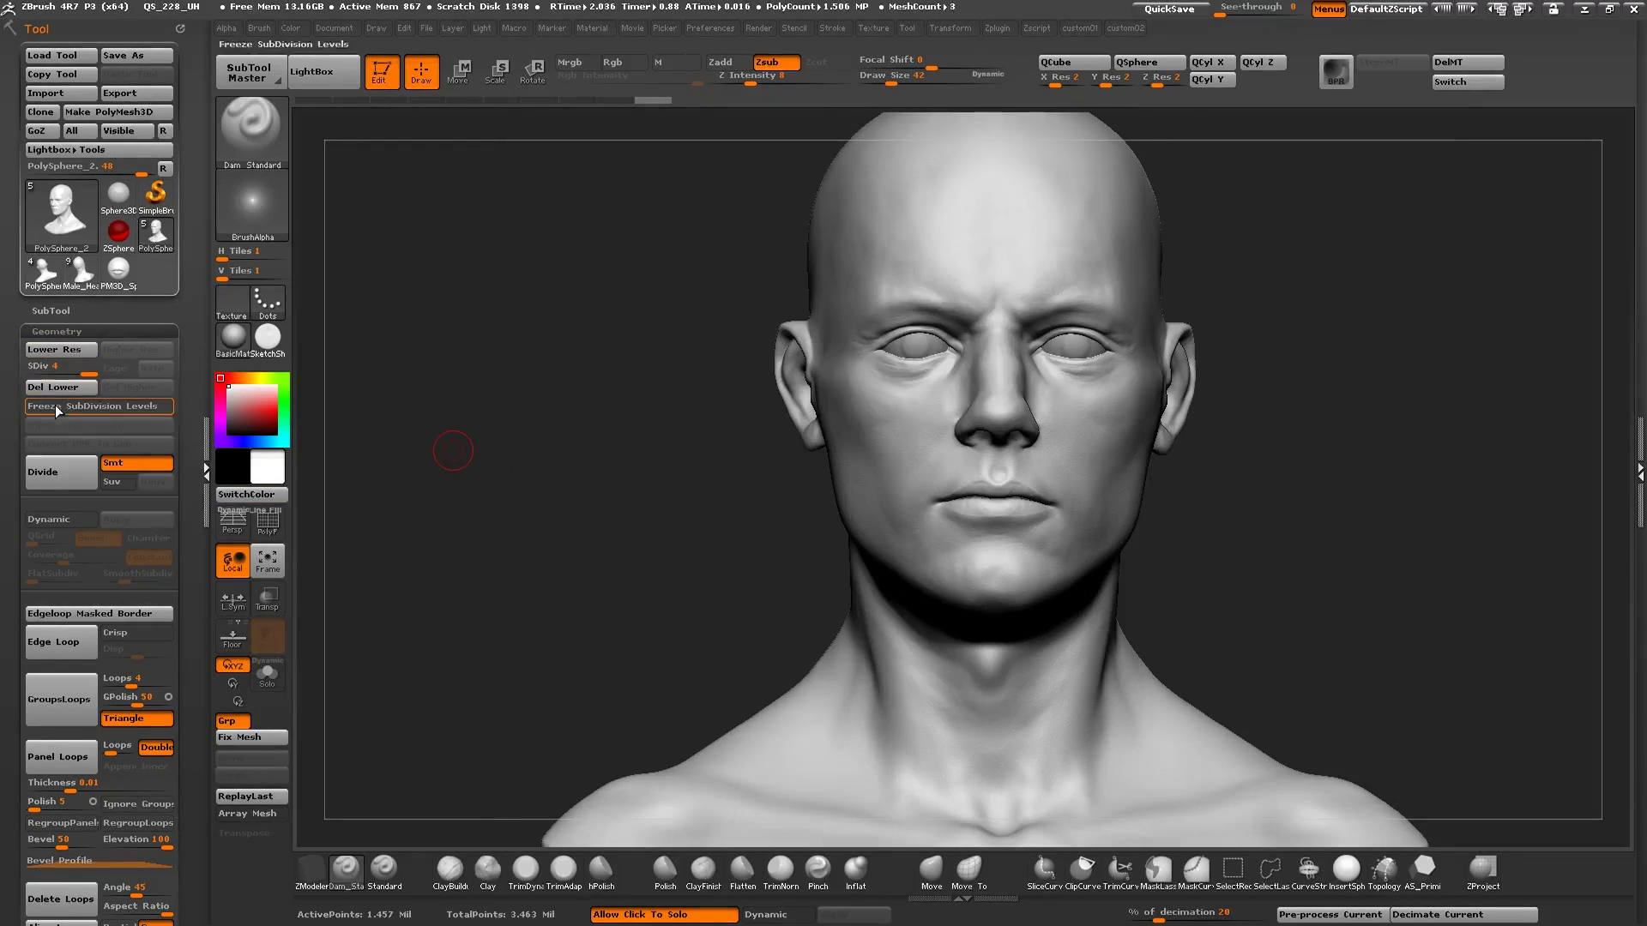
{"action": "left_click_drag", "start_coordinate": [434, 423], "coordinate": [455, 483]}
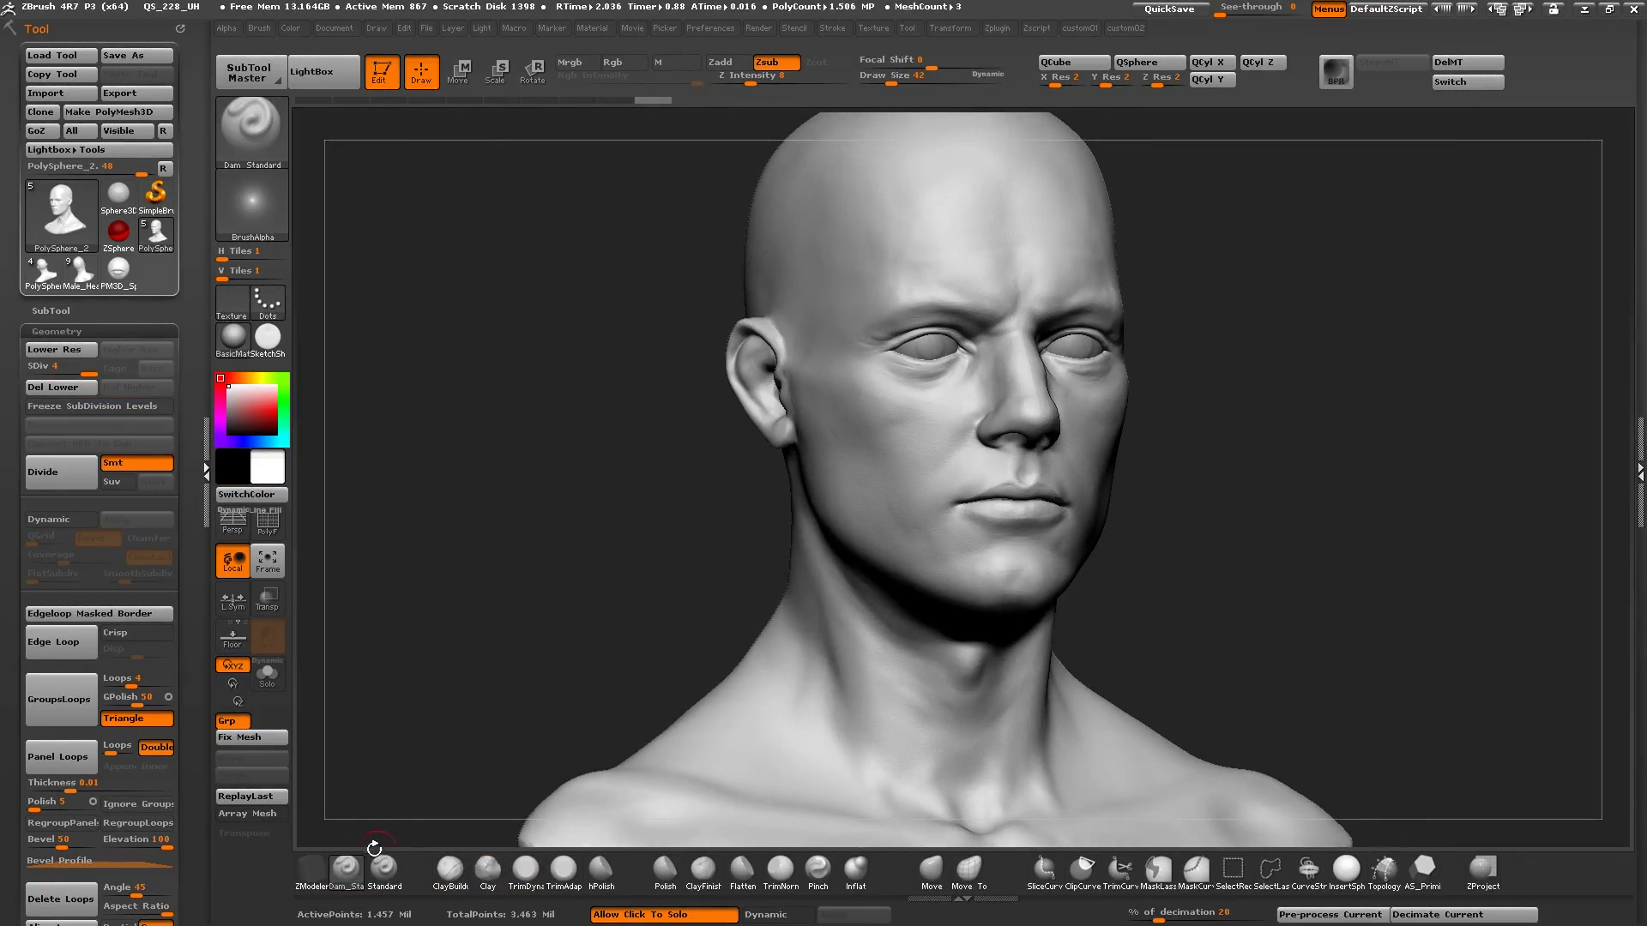
Step: Bring up both custom command sets and review their subdivision, deformation, grouping and edge loop options
{"action": "left_click_drag", "start_coordinate": [22, 314], "coordinate": [18, 161]}
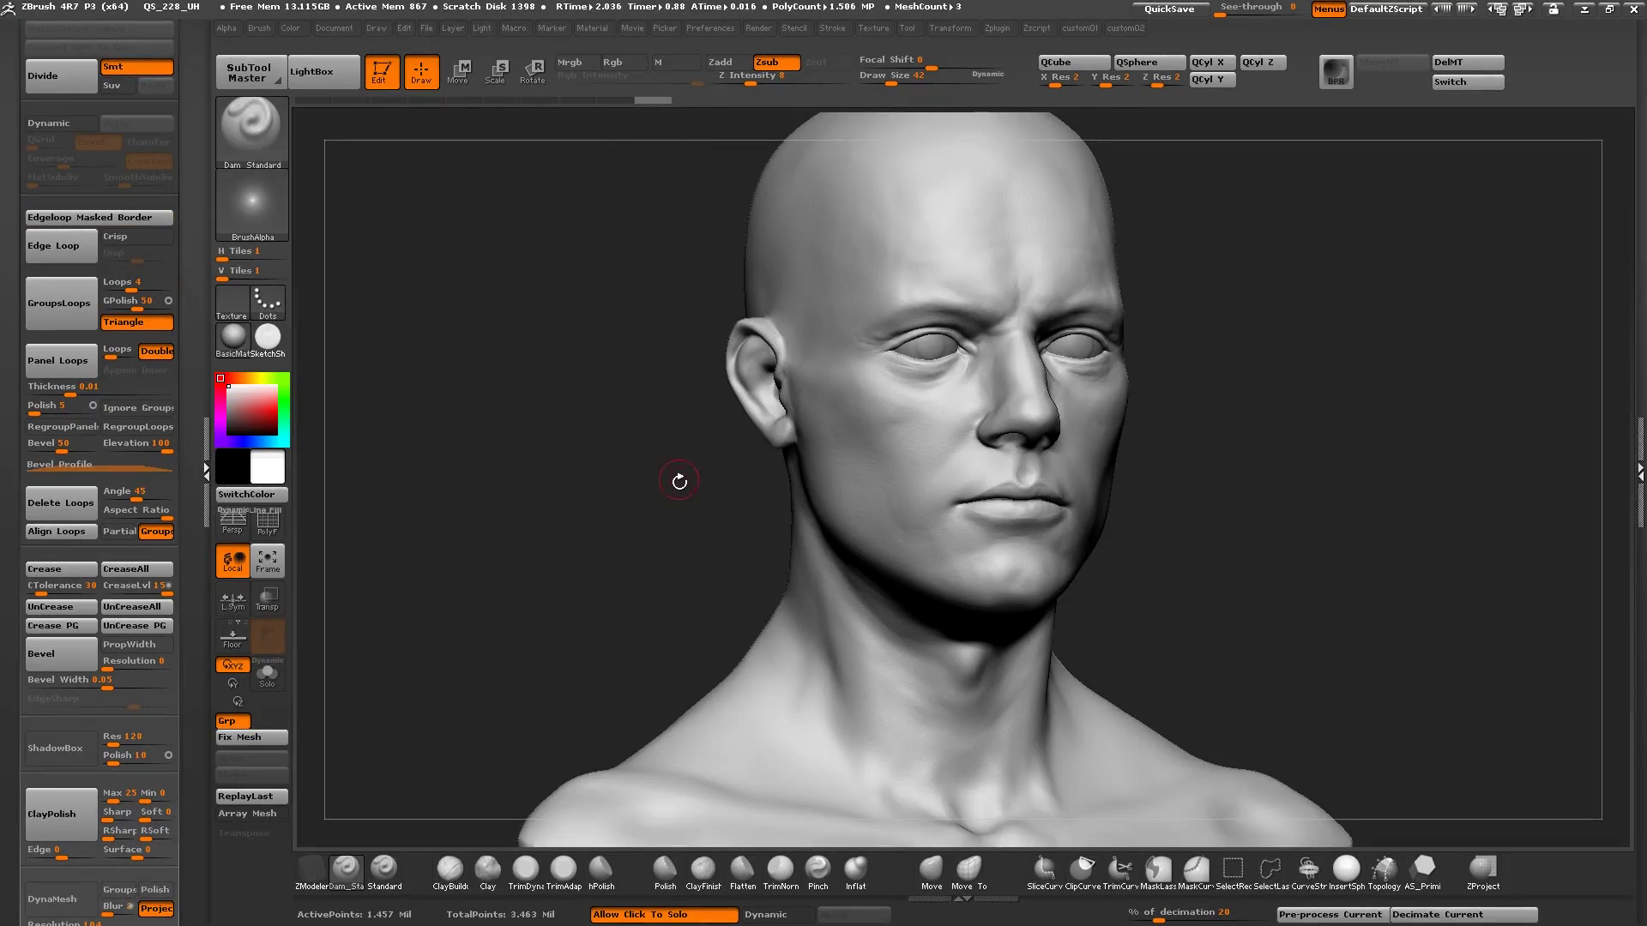
{"action": "left_click", "coordinate": [1082, 27]}
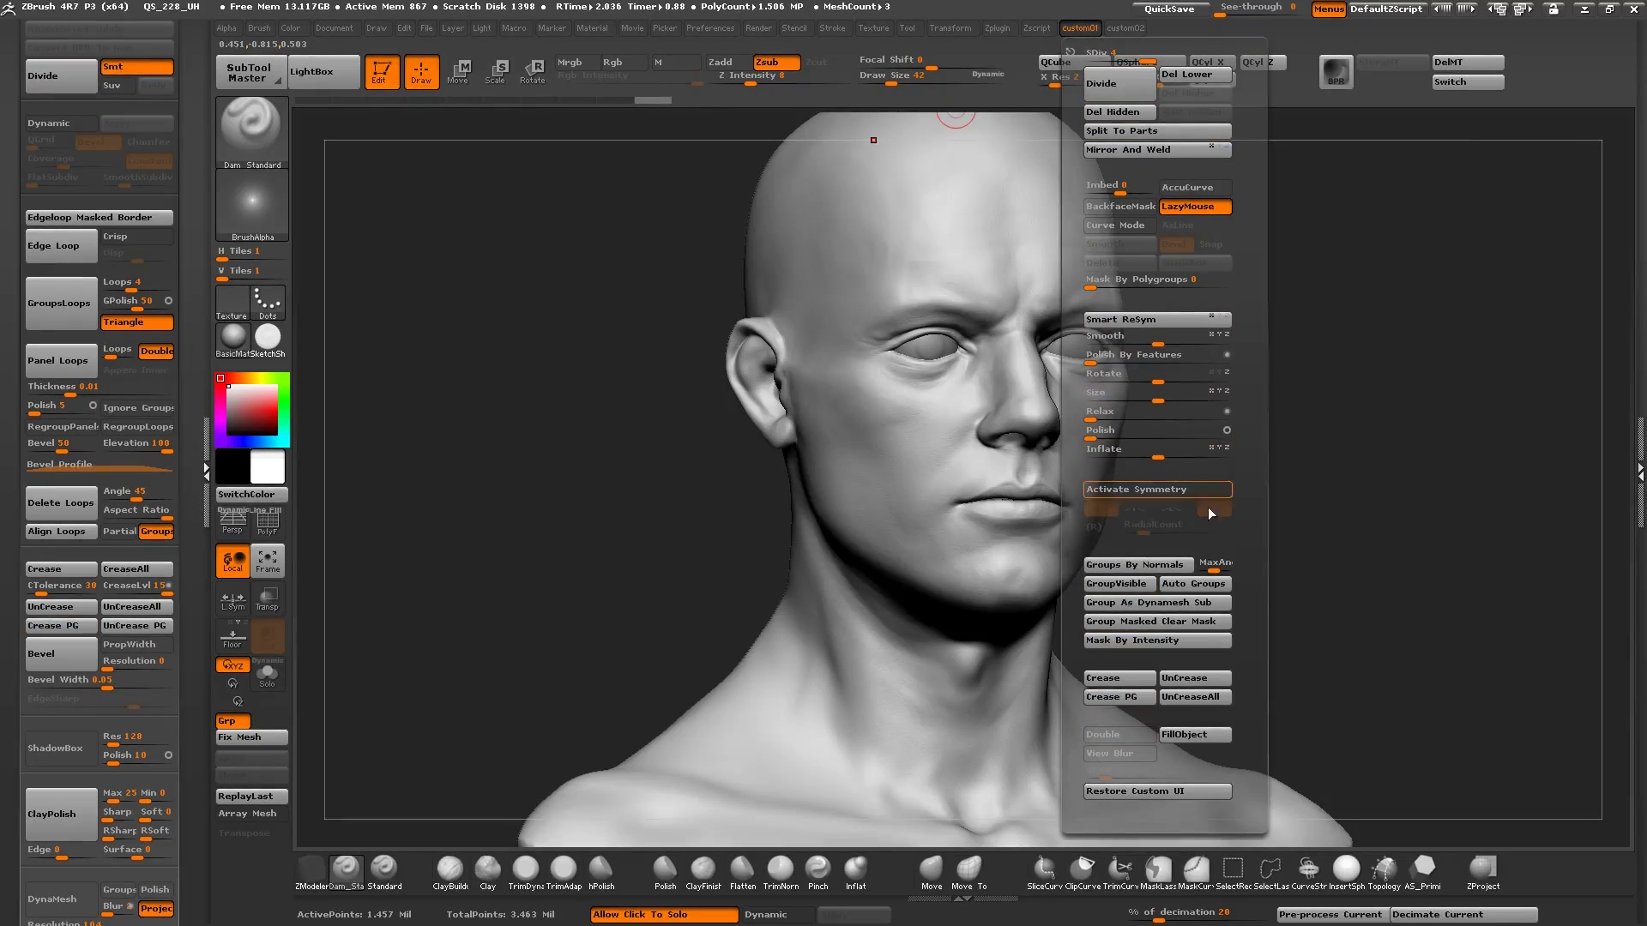
{"action": "key", "text": "1"}
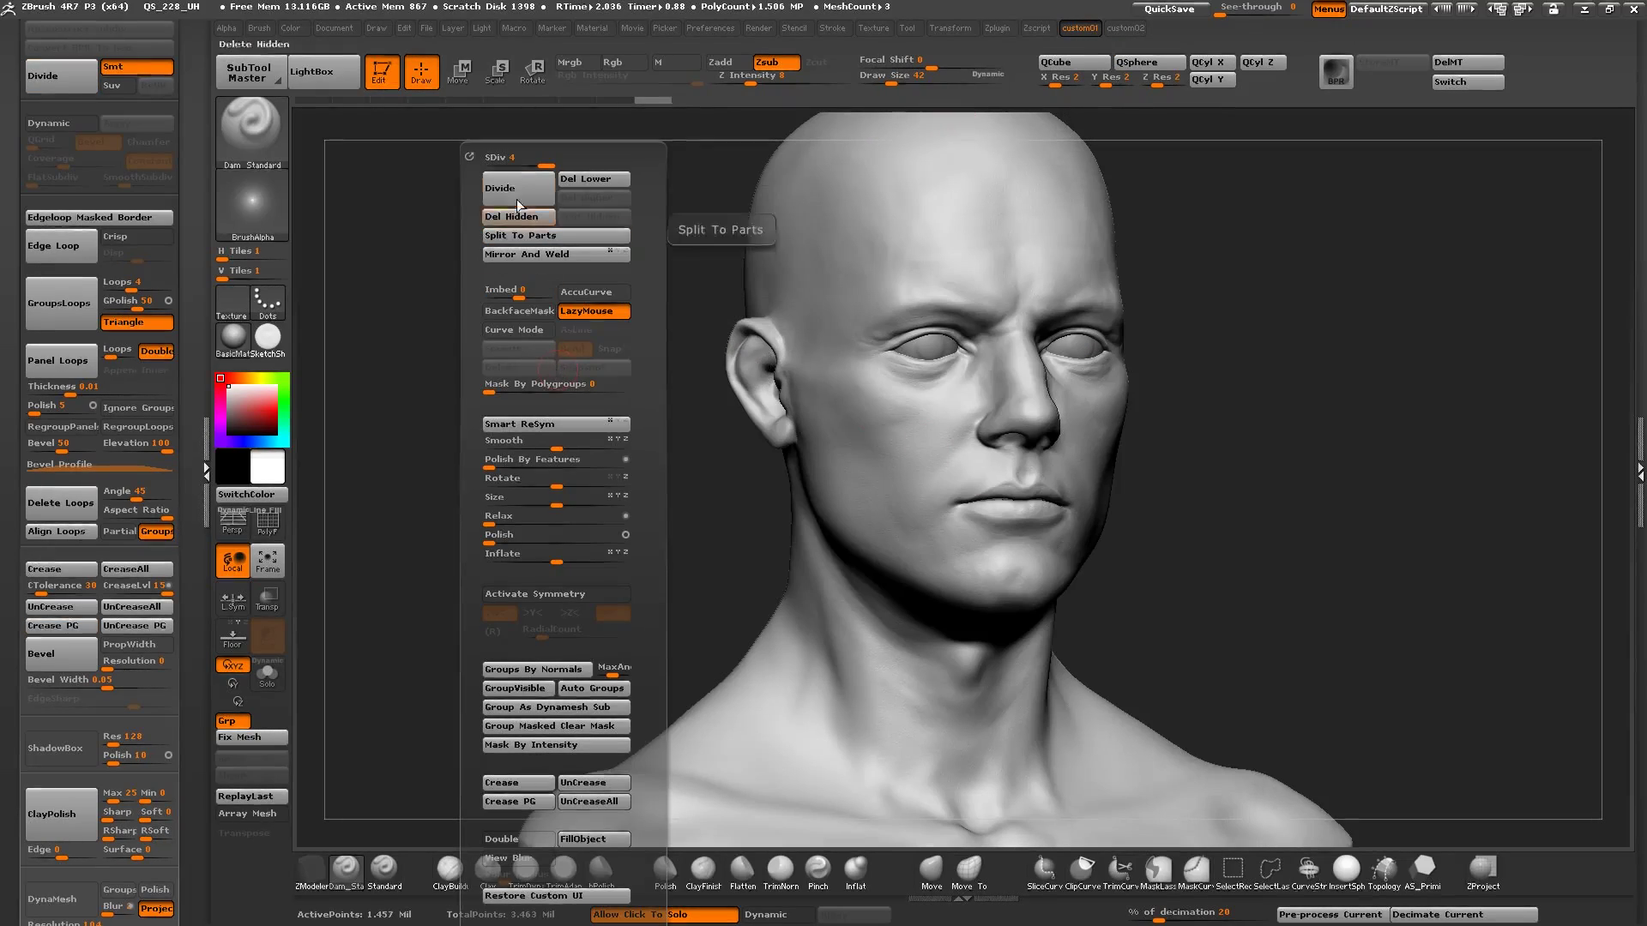
{"action": "key", "text": "space"}
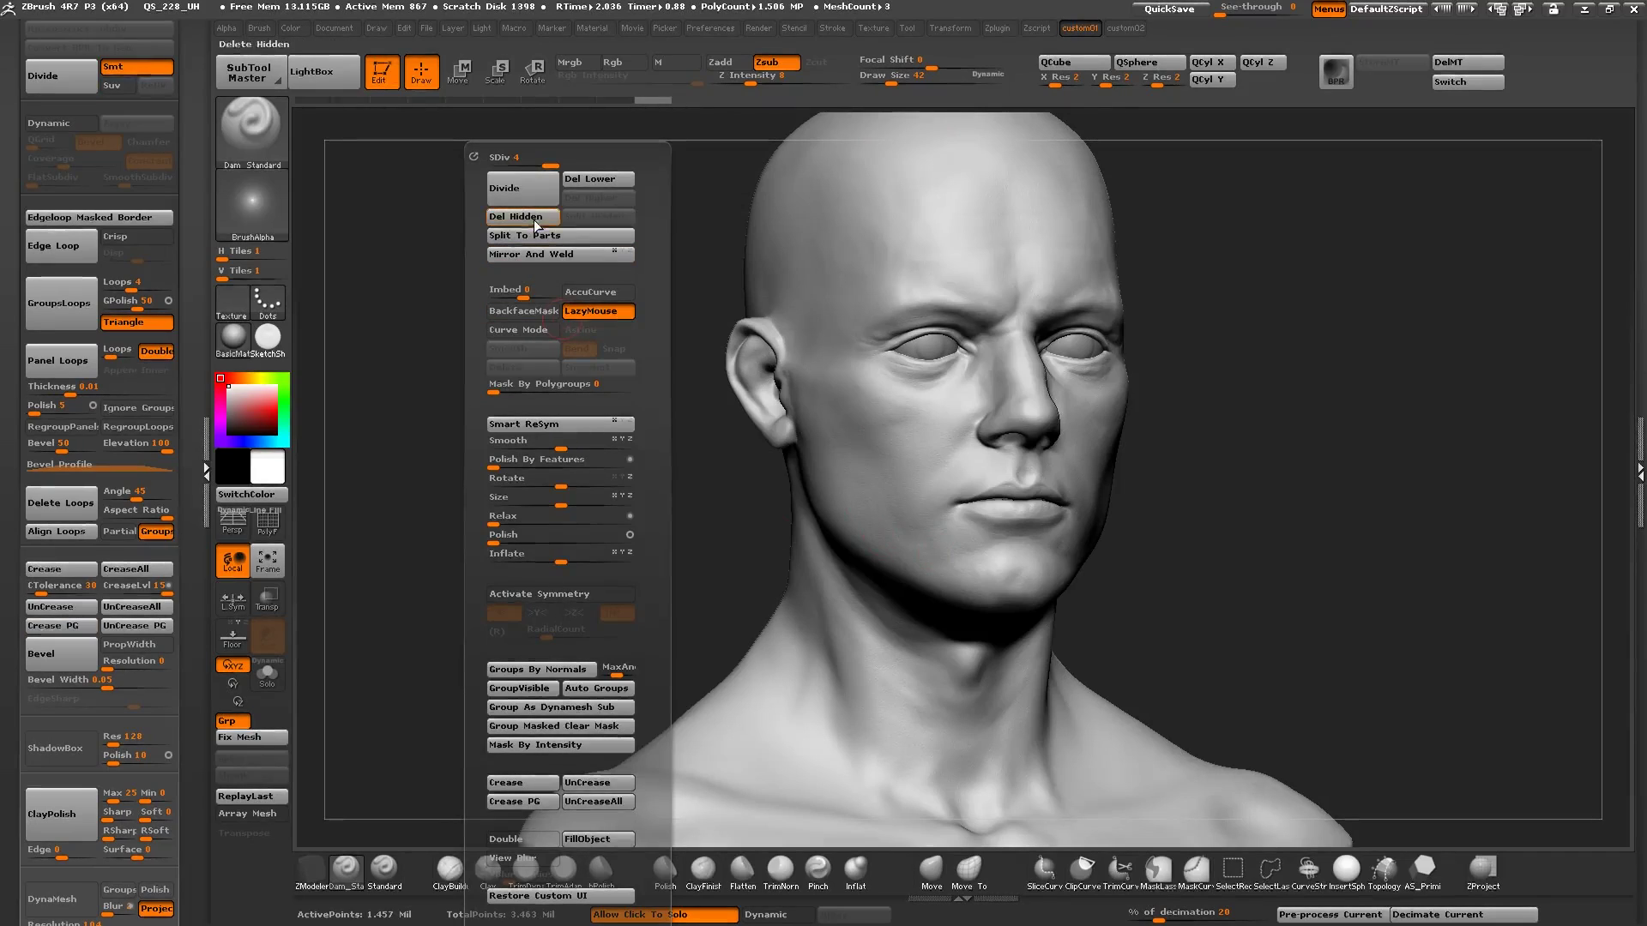
{"action": "key", "text": "2"}
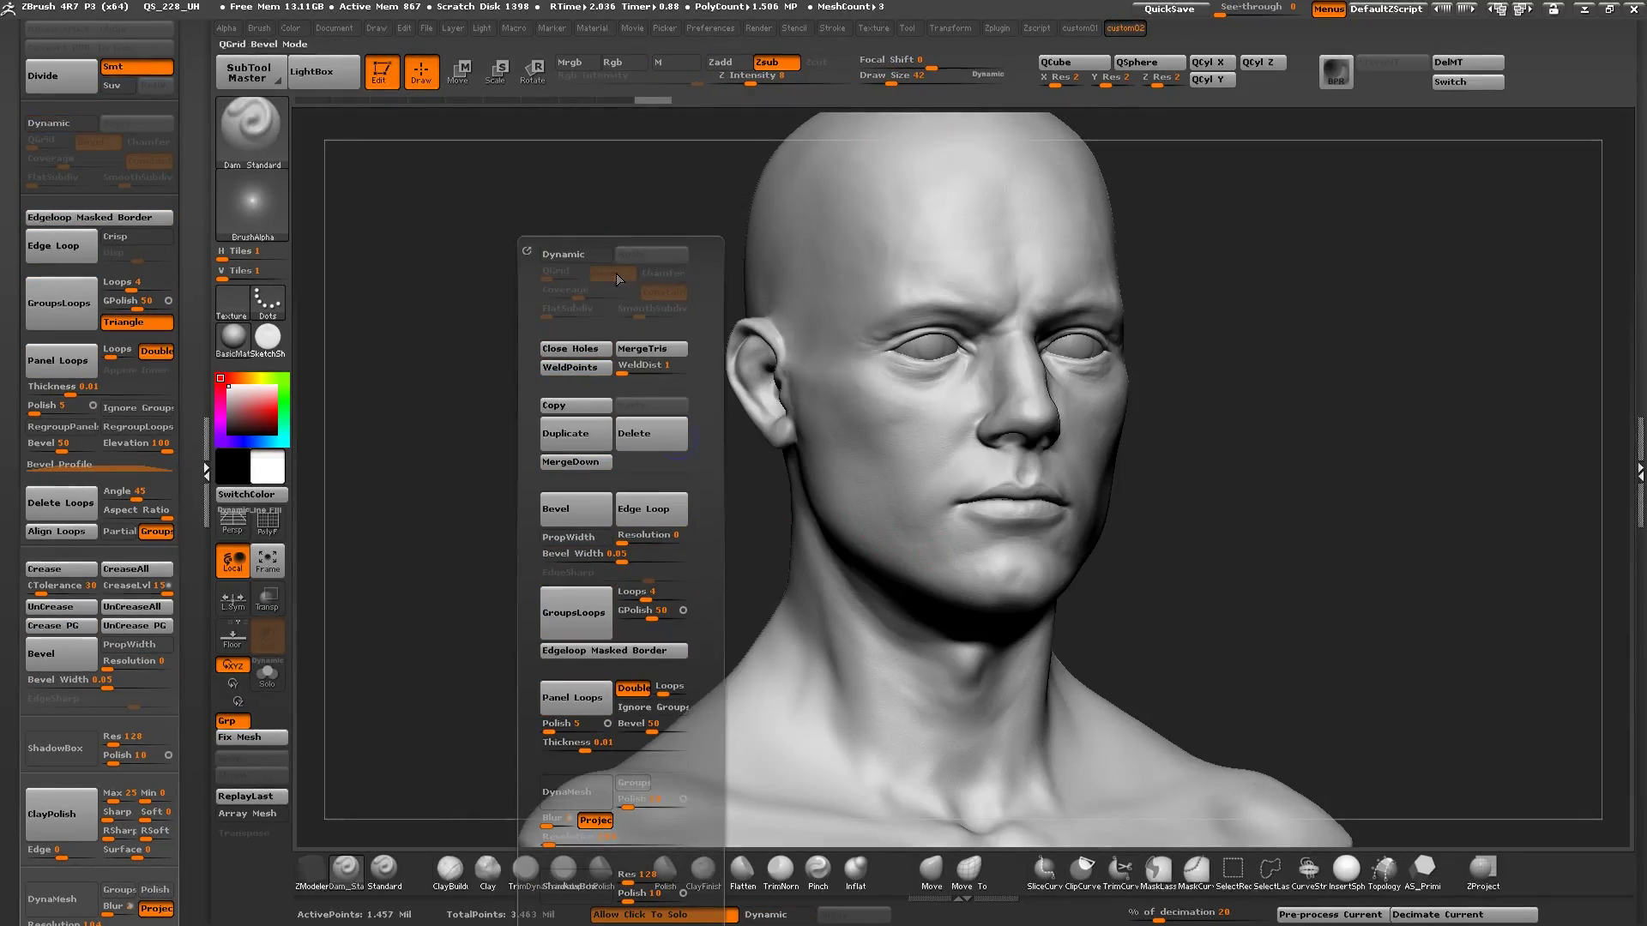
{"action": "key", "text": "space"}
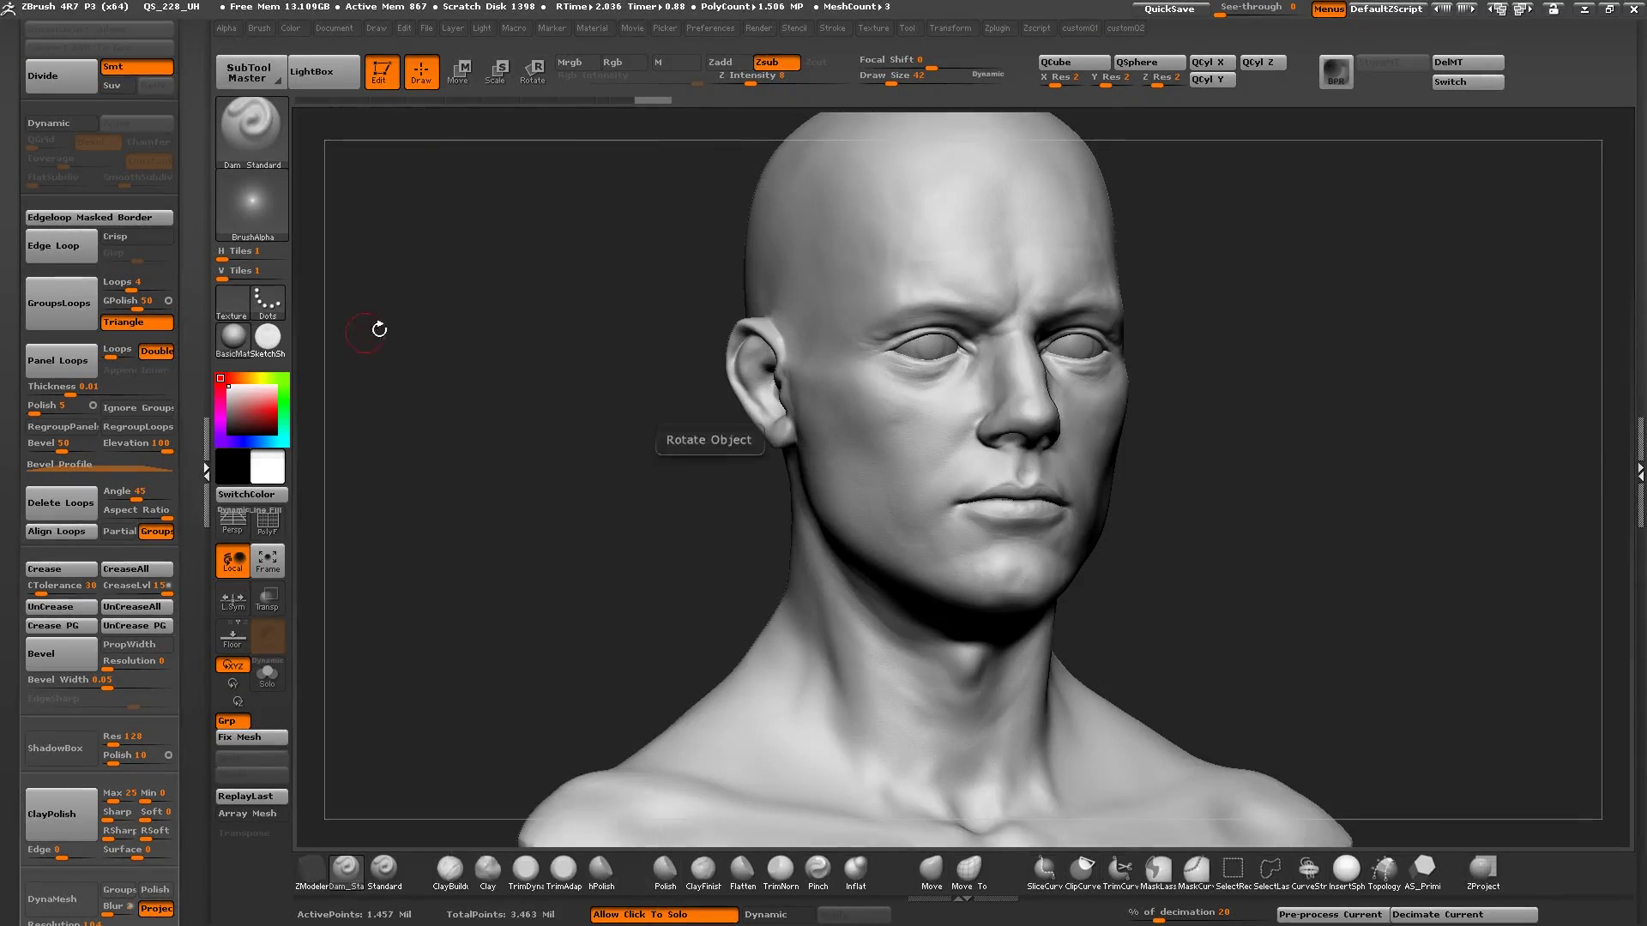
Step: Turn the head to a front view and restore the standard UI layout
{"action": "mouse_move", "coordinate": [471, 408]}
{"action": "left_mouse_down"}
{"action": "mouse_move", "coordinate": [404, 367]}
{"action": "mouse_move", "coordinate": [438, 337]}
{"action": "left_mouse_up"}
{"action": "left_click", "coordinate": [708, 31]}
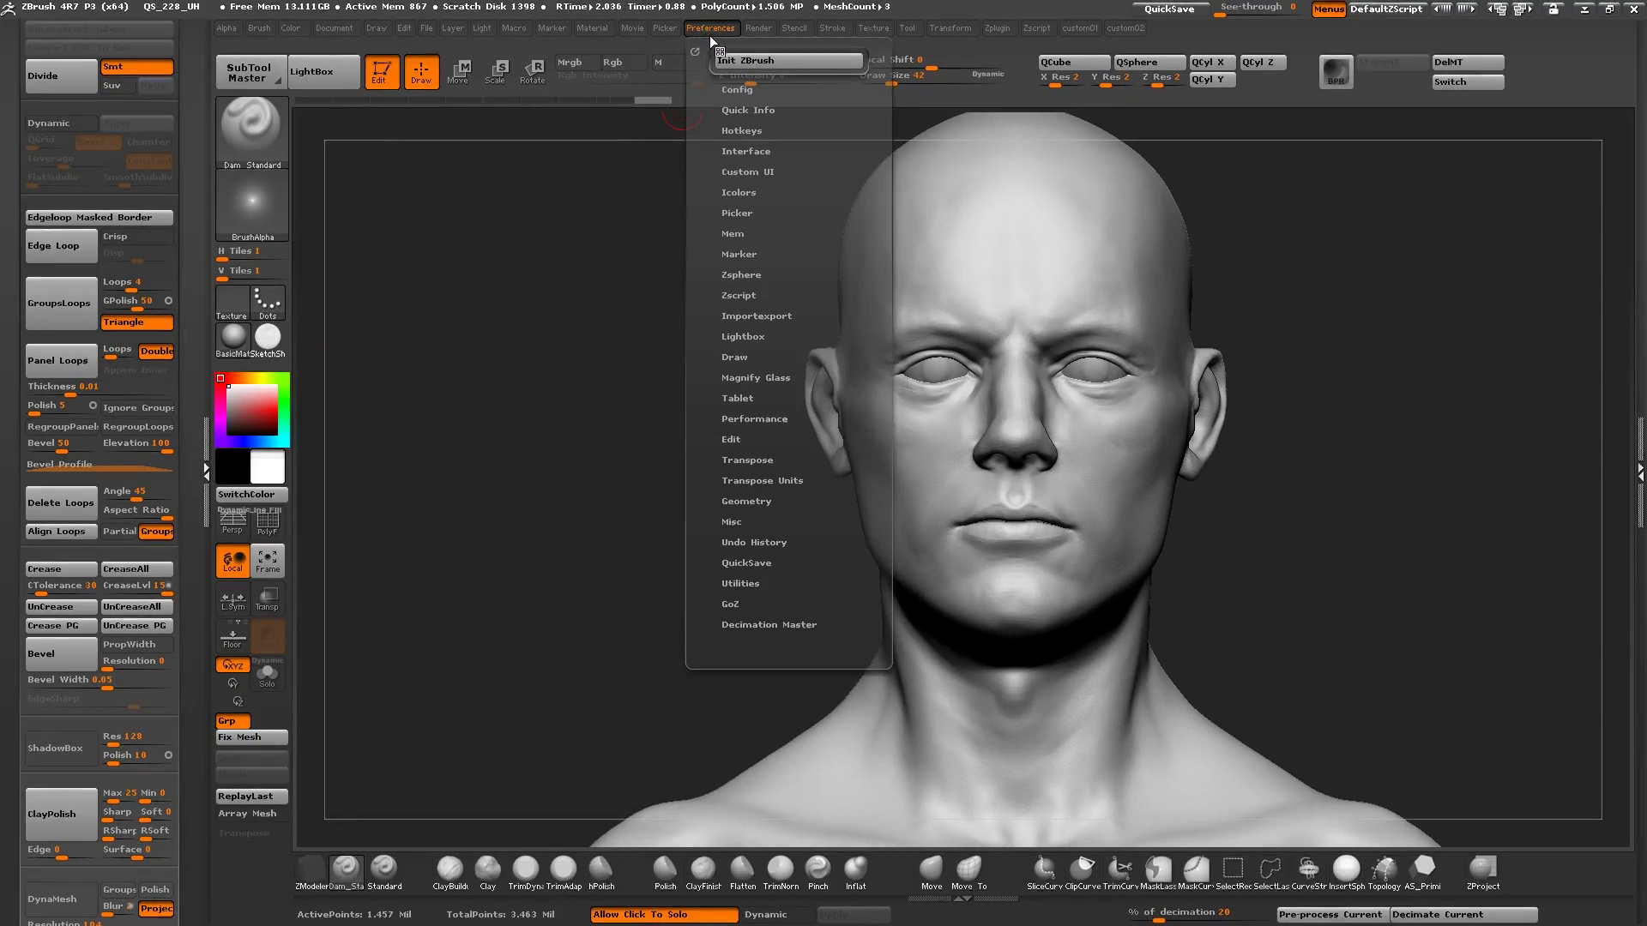
{"action": "left_click", "coordinate": [731, 85]}
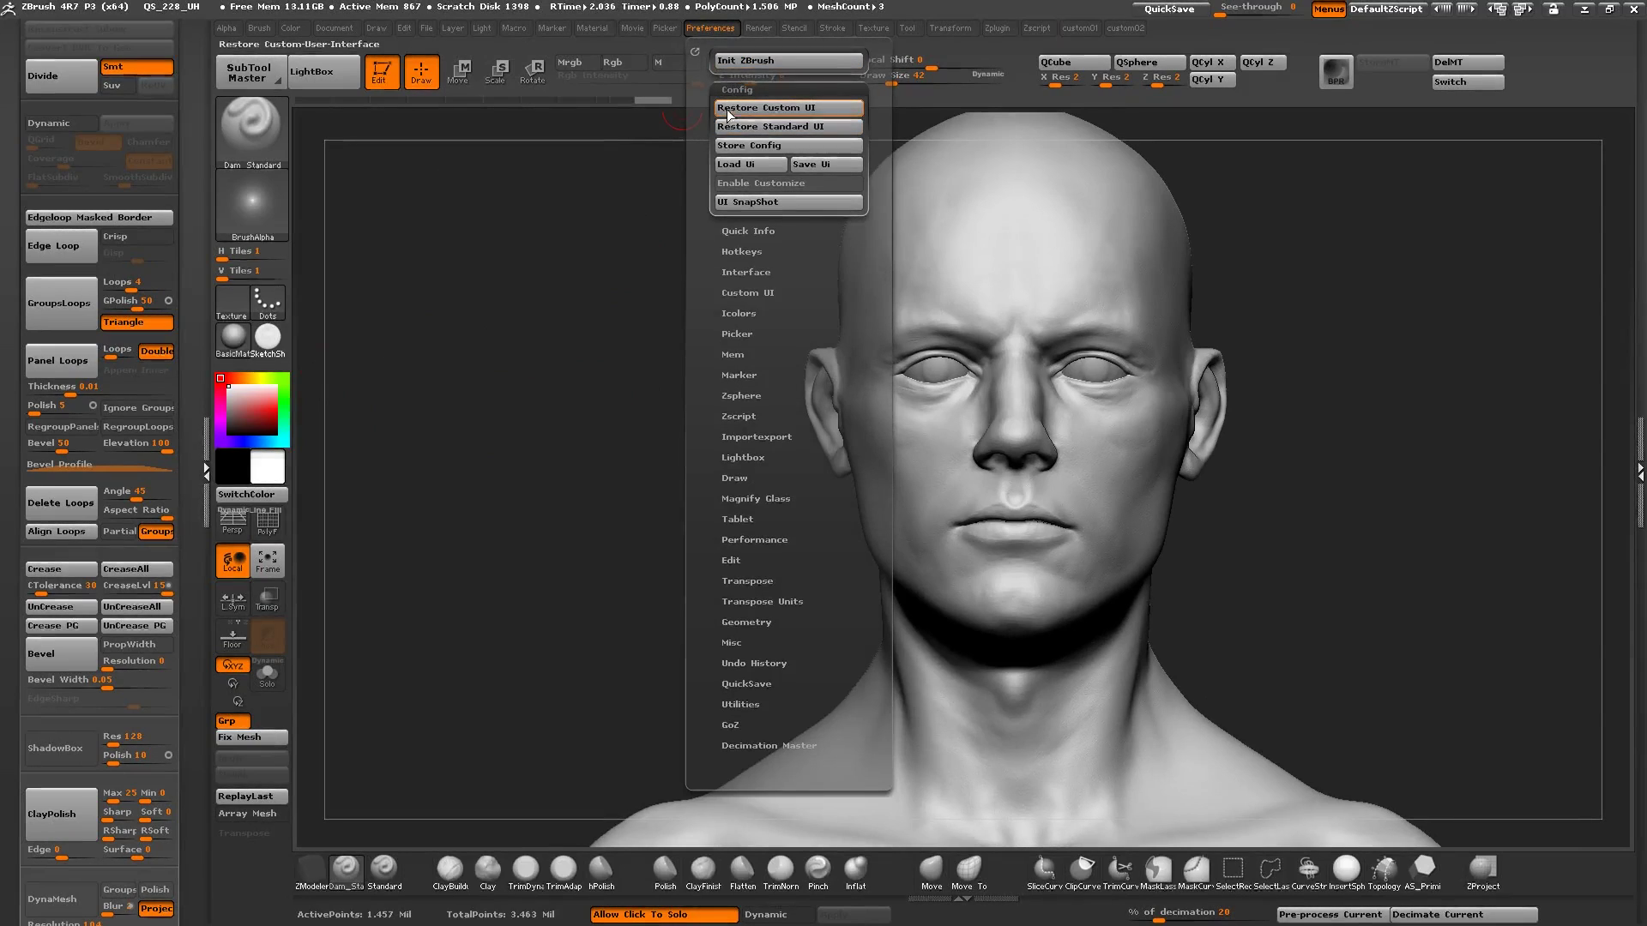
{"action": "left_click", "coordinate": [730, 126]}
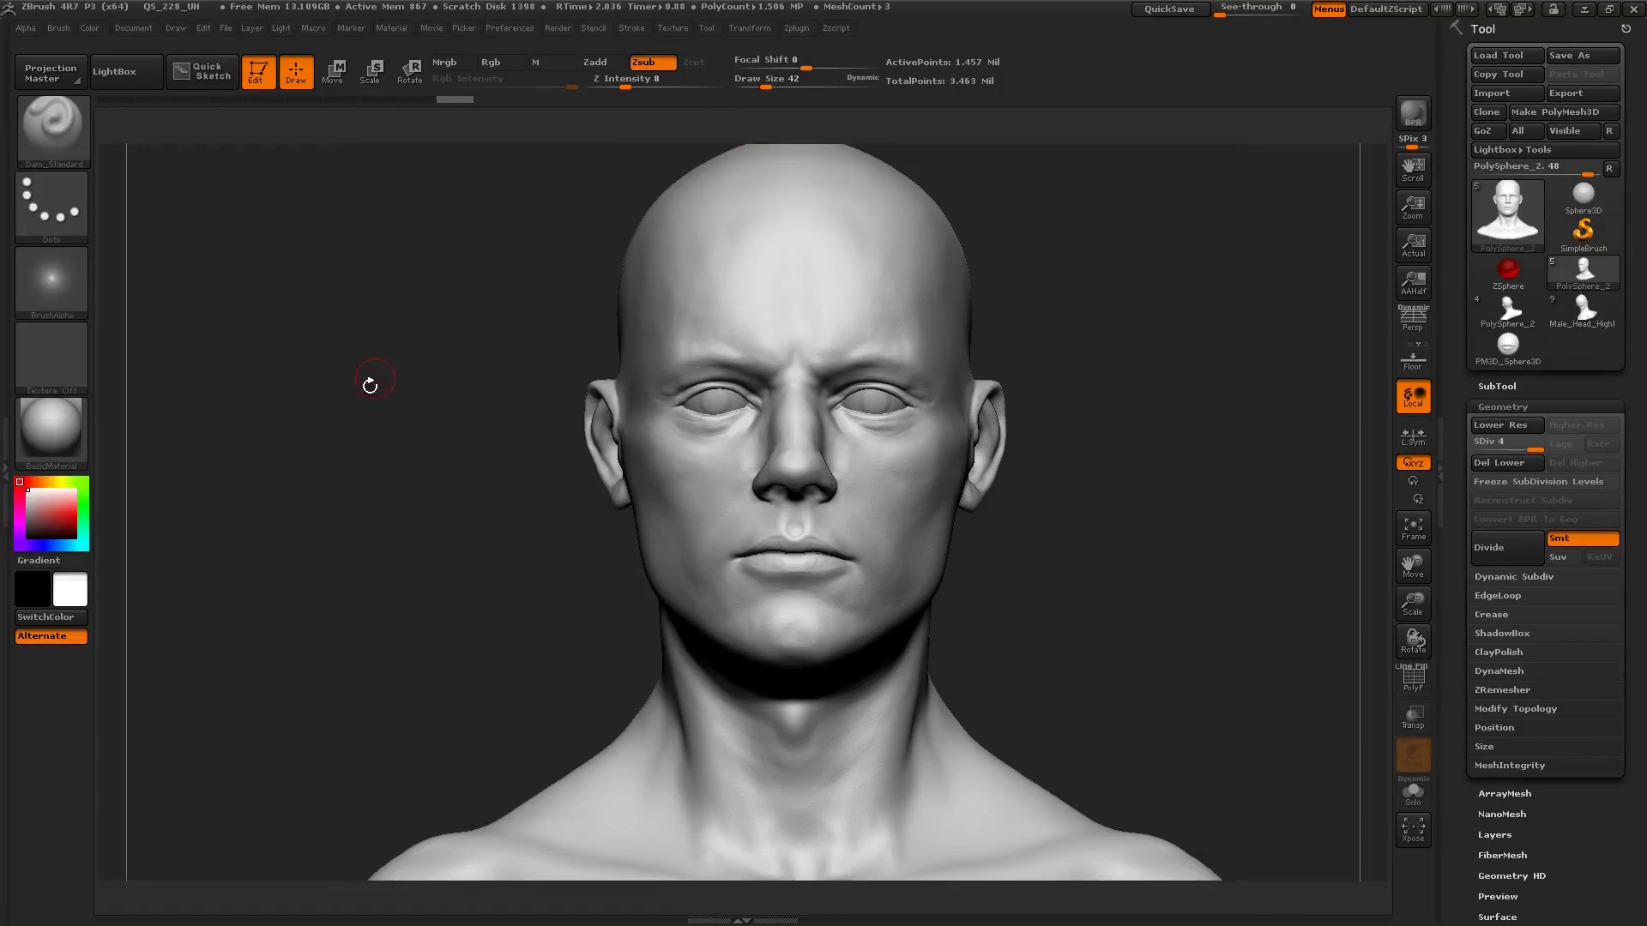
Step: Reframe the bust from a three-quarter angle and open the left tray
{"action": "left_click_drag", "start_coordinate": [370, 386], "coordinate": [492, 334], "text": "alt"}
{"action": "left_click_drag", "start_coordinate": [417, 395], "coordinate": [362, 368], "text": "alt"}
{"action": "left_click", "coordinate": [5, 434]}
{"action": "left_click_drag", "start_coordinate": [573, 514], "coordinate": [580, 533]}
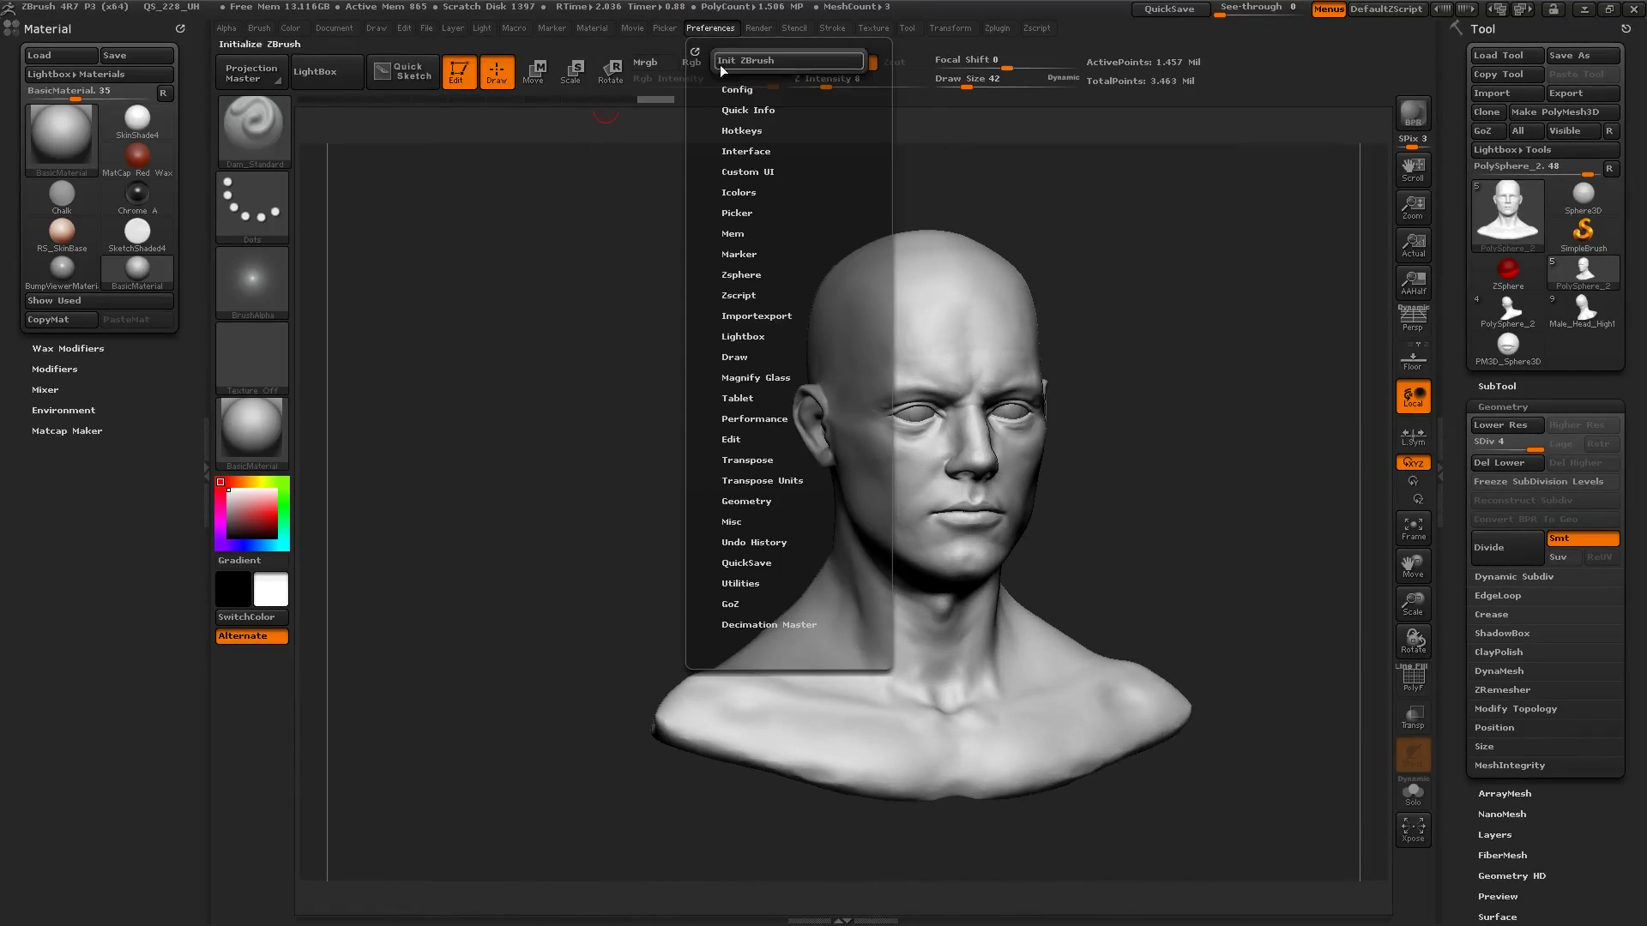
Step: Turn on Enable Customize in the Config preferences so the interface can be rearranged
{"action": "left_click", "coordinate": [725, 89]}
{"action": "left_click", "coordinate": [729, 183]}
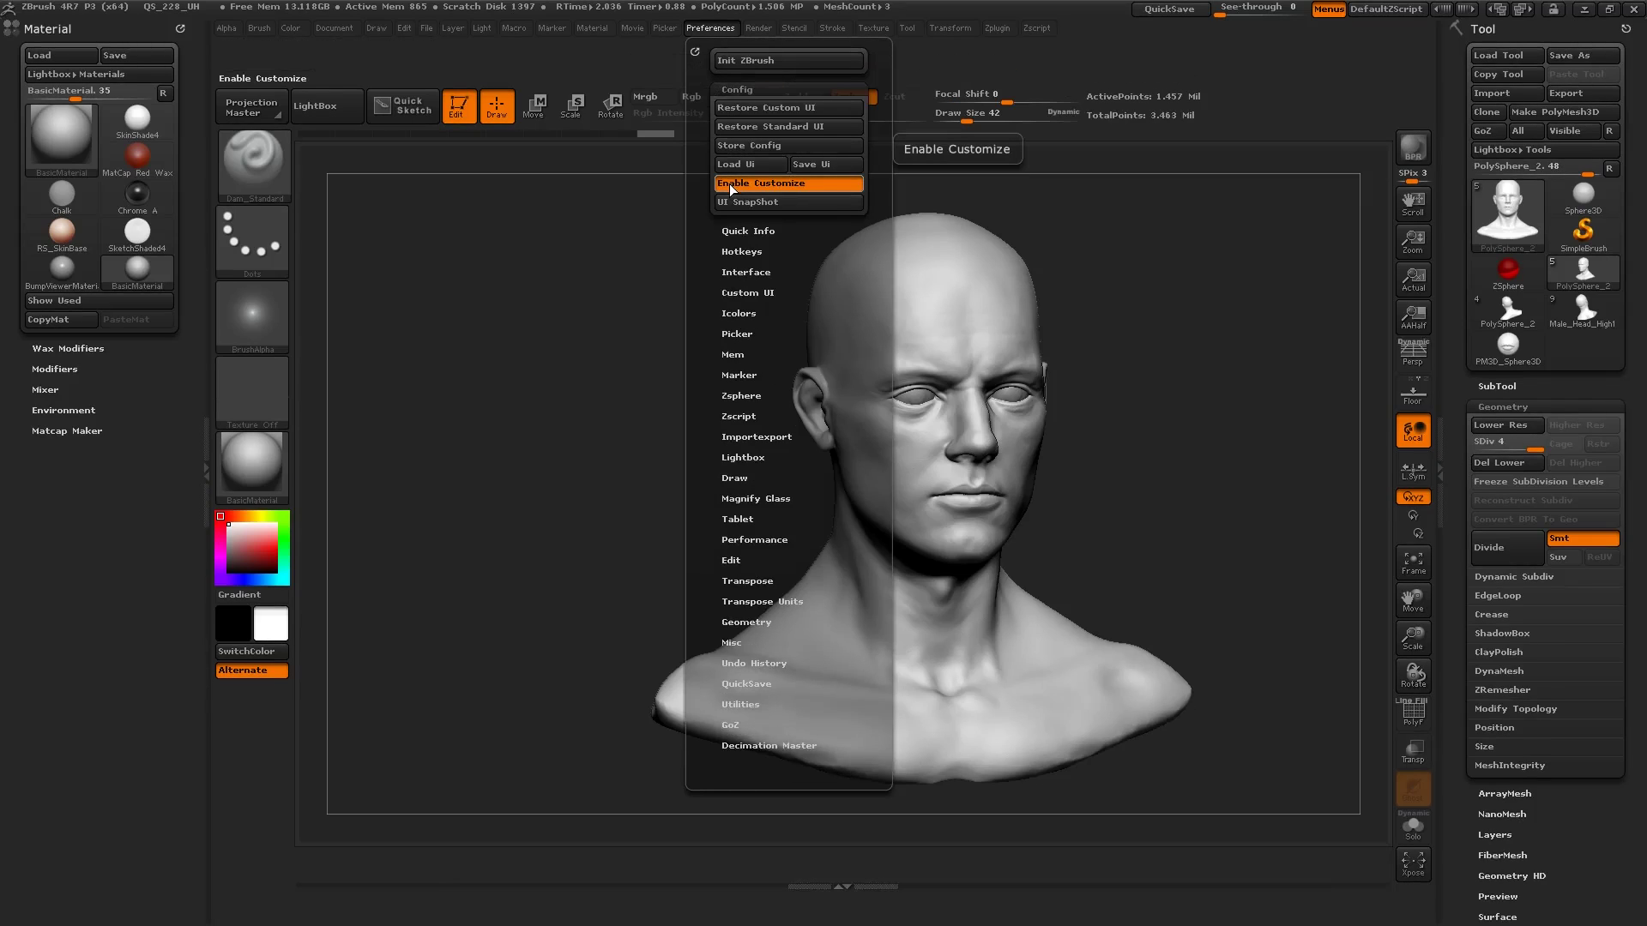
{"action": "left_click", "coordinate": [729, 184]}
{"action": "left_click", "coordinate": [730, 183]}
{"action": "left_click", "coordinate": [730, 182]}
{"action": "left_click", "coordinate": [731, 183]}
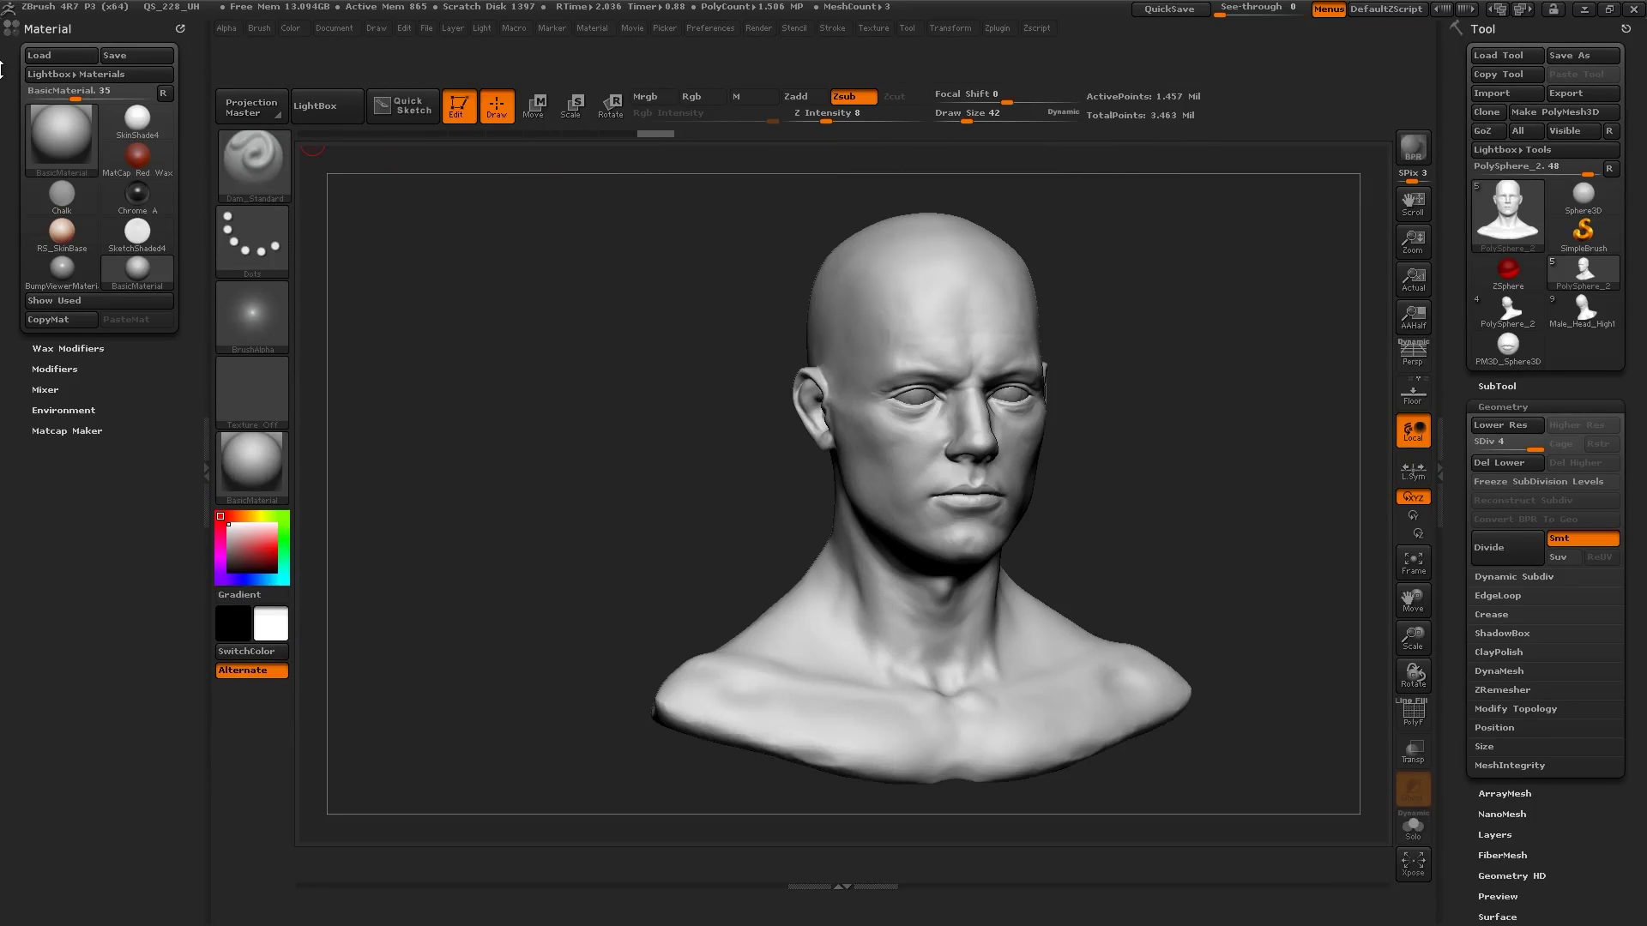
Step: Remove the Material and Tool palettes from their trays and dock the Tool palette in the left tray
{"action": "left_click", "coordinate": [178, 28]}
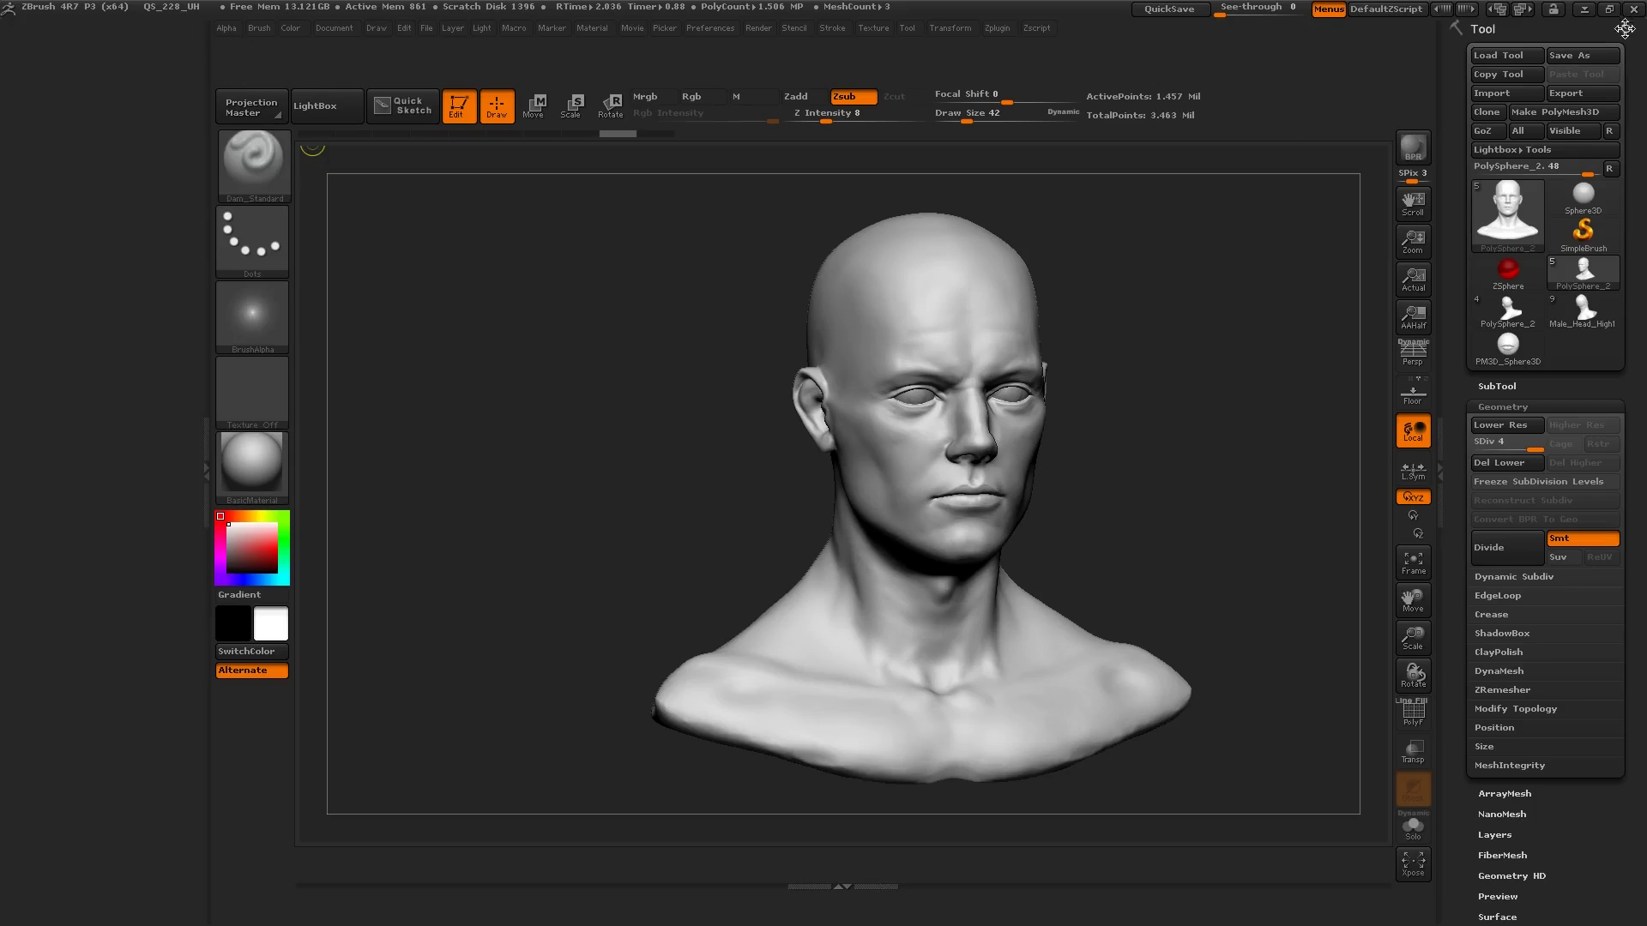
{"action": "left_click", "coordinate": [1625, 29]}
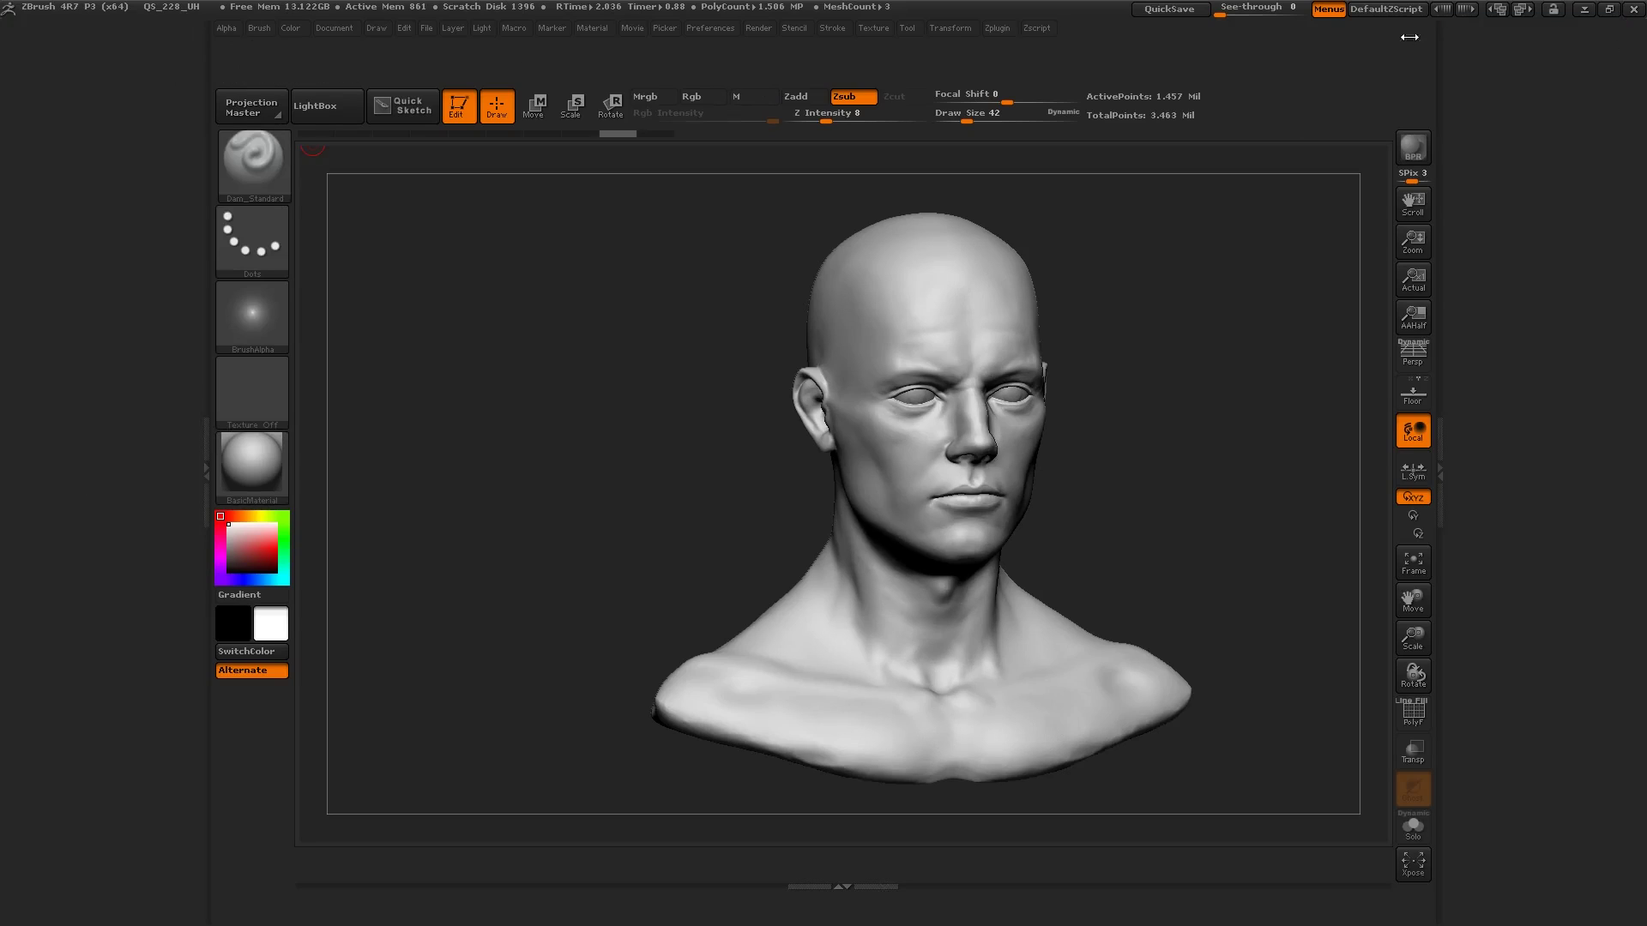
{"action": "left_click", "coordinate": [905, 28]}
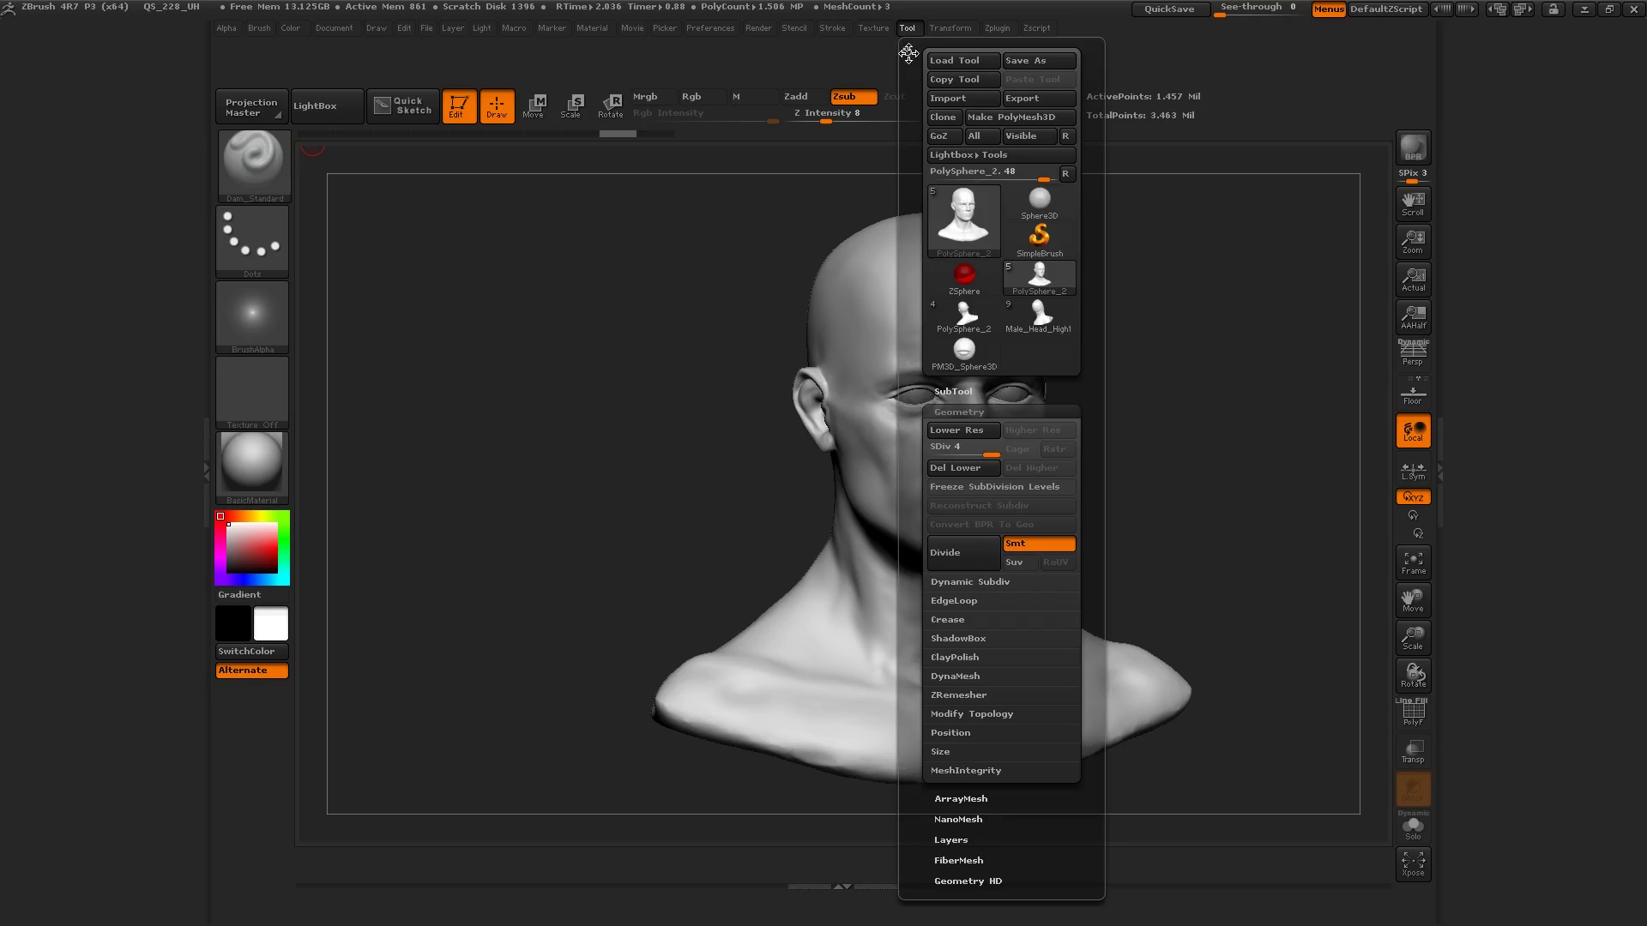
{"action": "left_click_drag", "start_coordinate": [907, 51], "coordinate": [52, 63]}
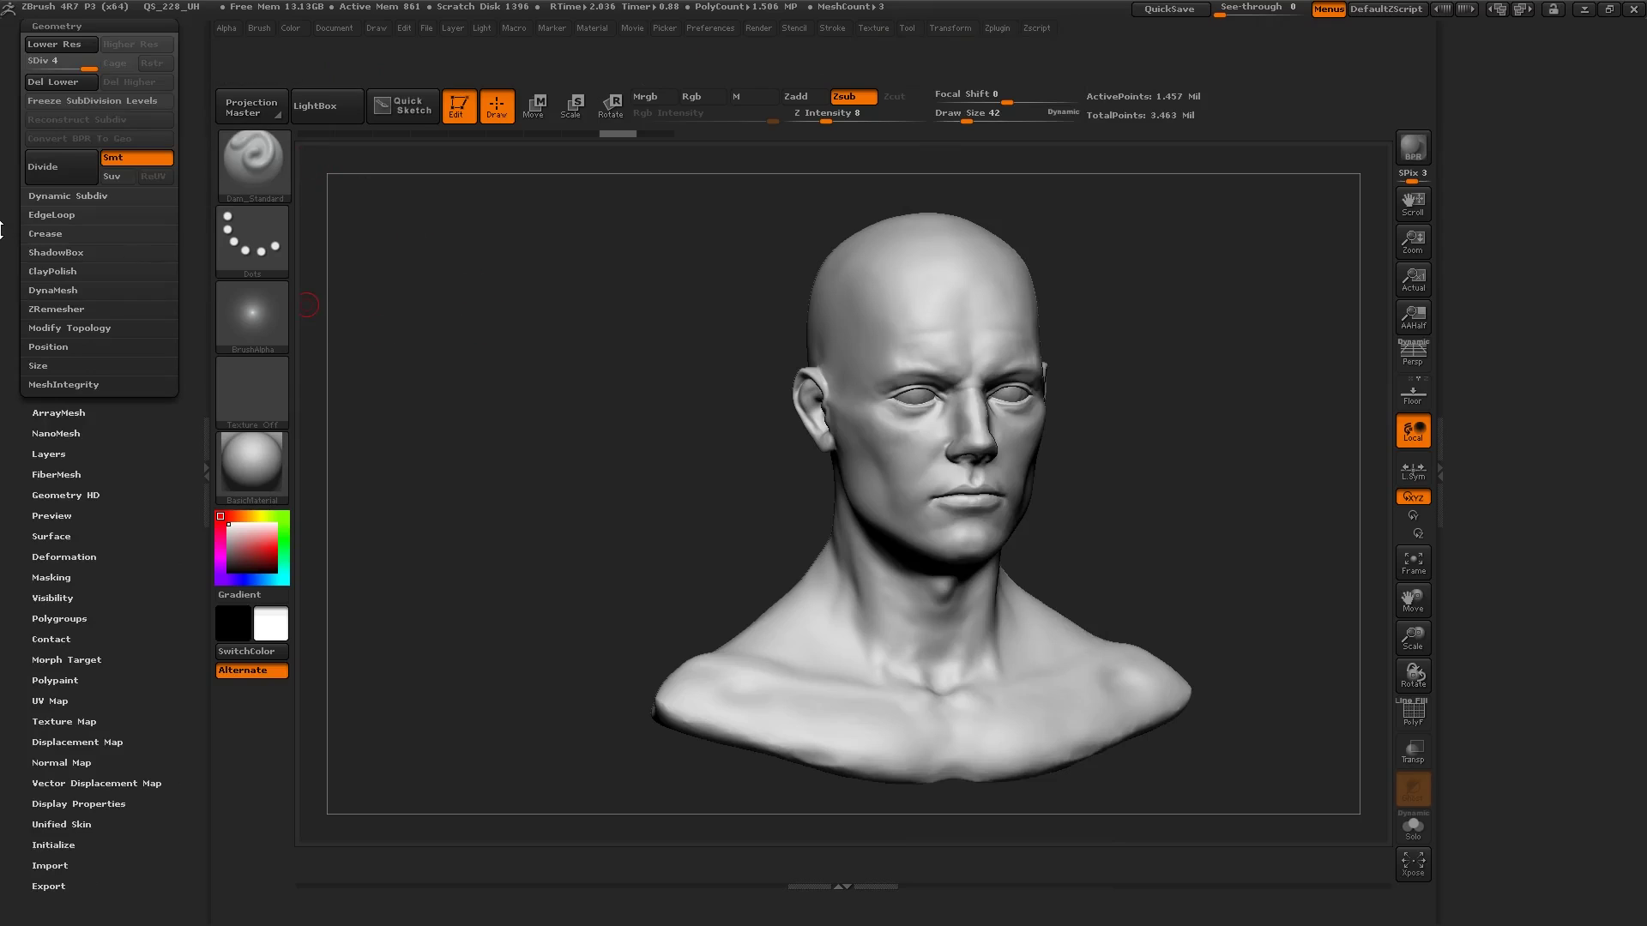
Step: Look through the Geometry sub-groups, expanding and collapsing ClayPolish, DynaMesh and ZRemesher in turn
{"action": "left_click_drag", "start_coordinate": [2, 231], "coordinate": [2, 600]}
{"action": "left_click_drag", "start_coordinate": [386, 472], "coordinate": [565, 476]}
{"action": "left_click_drag", "start_coordinate": [4, 487], "coordinate": [3, 339]}
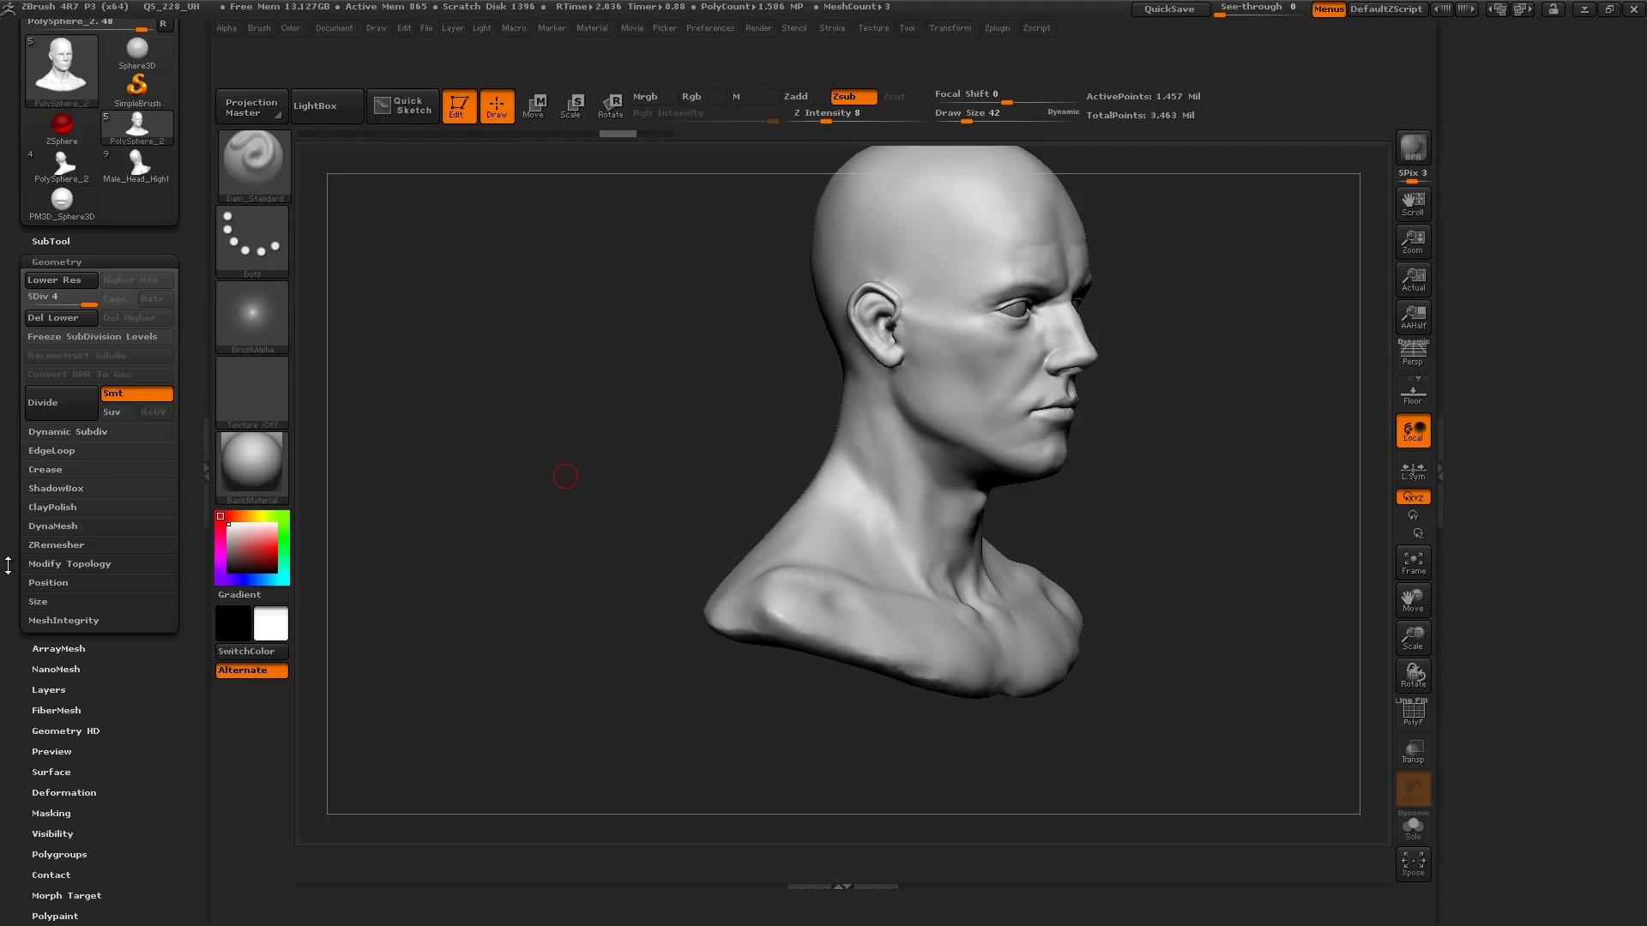
{"action": "scroll", "coordinate": [47, 487], "scroll_direction": "down", "scroll_amount": 1}
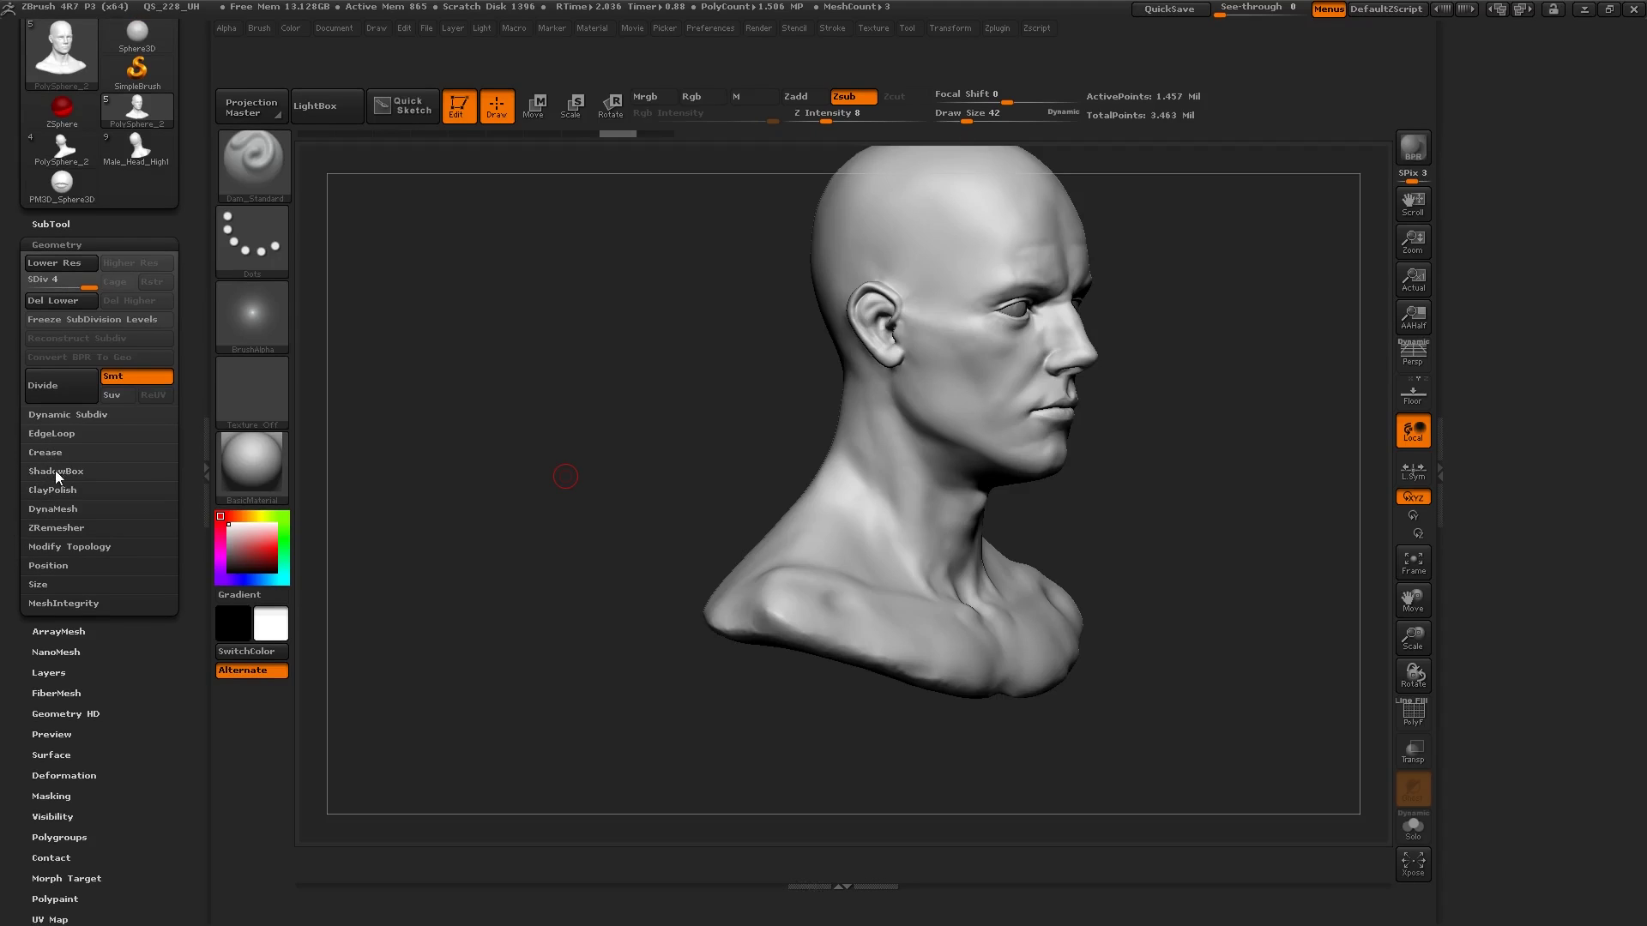
{"action": "left_click", "coordinate": [60, 492]}
{"action": "left_click", "coordinate": [59, 493]}
{"action": "left_click", "coordinate": [48, 511]}
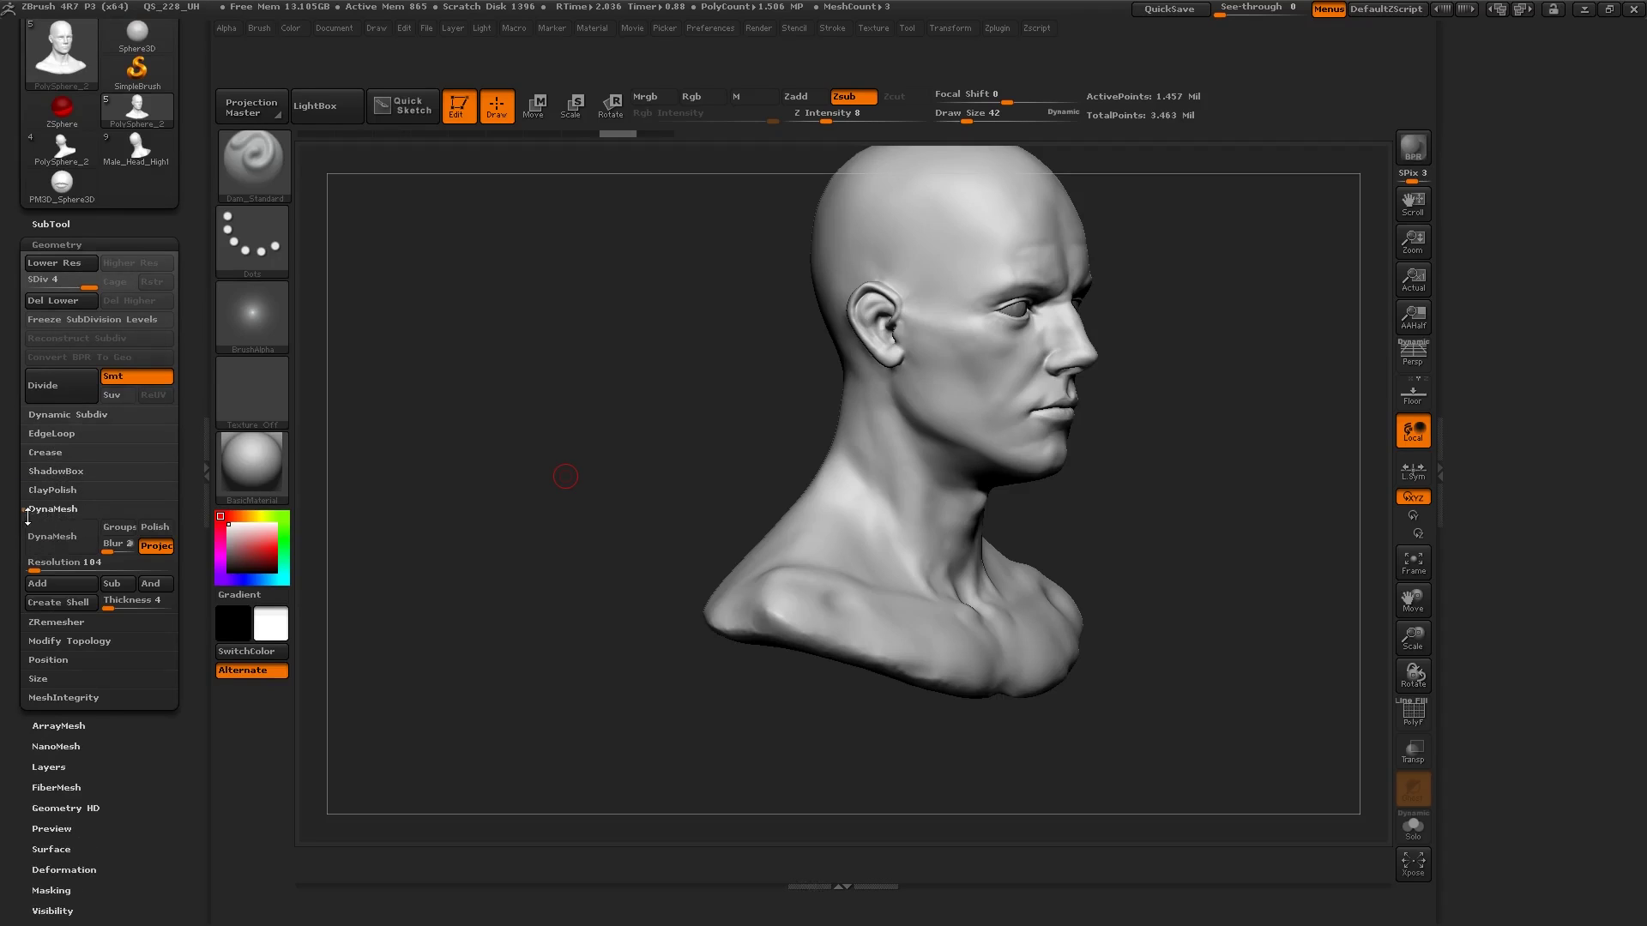
{"action": "left_click", "coordinate": [48, 510]}
{"action": "left_click", "coordinate": [40, 531]}
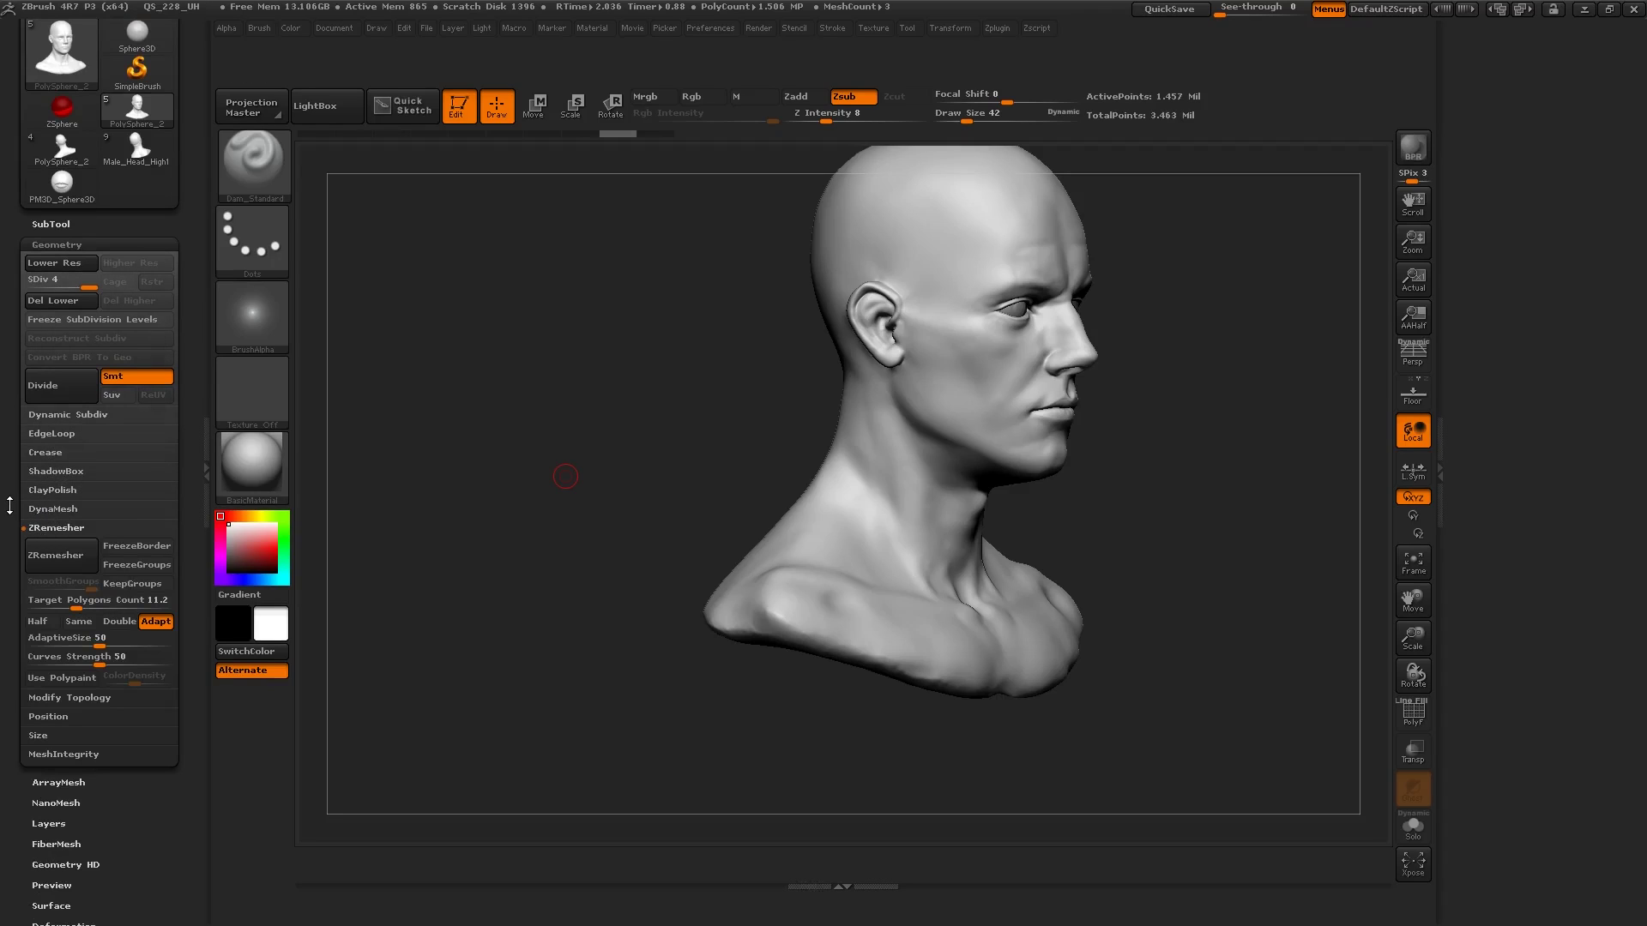
{"action": "left_click_drag", "start_coordinate": [10, 505], "coordinate": [10, 492]}
{"action": "left_click", "coordinate": [47, 515]}
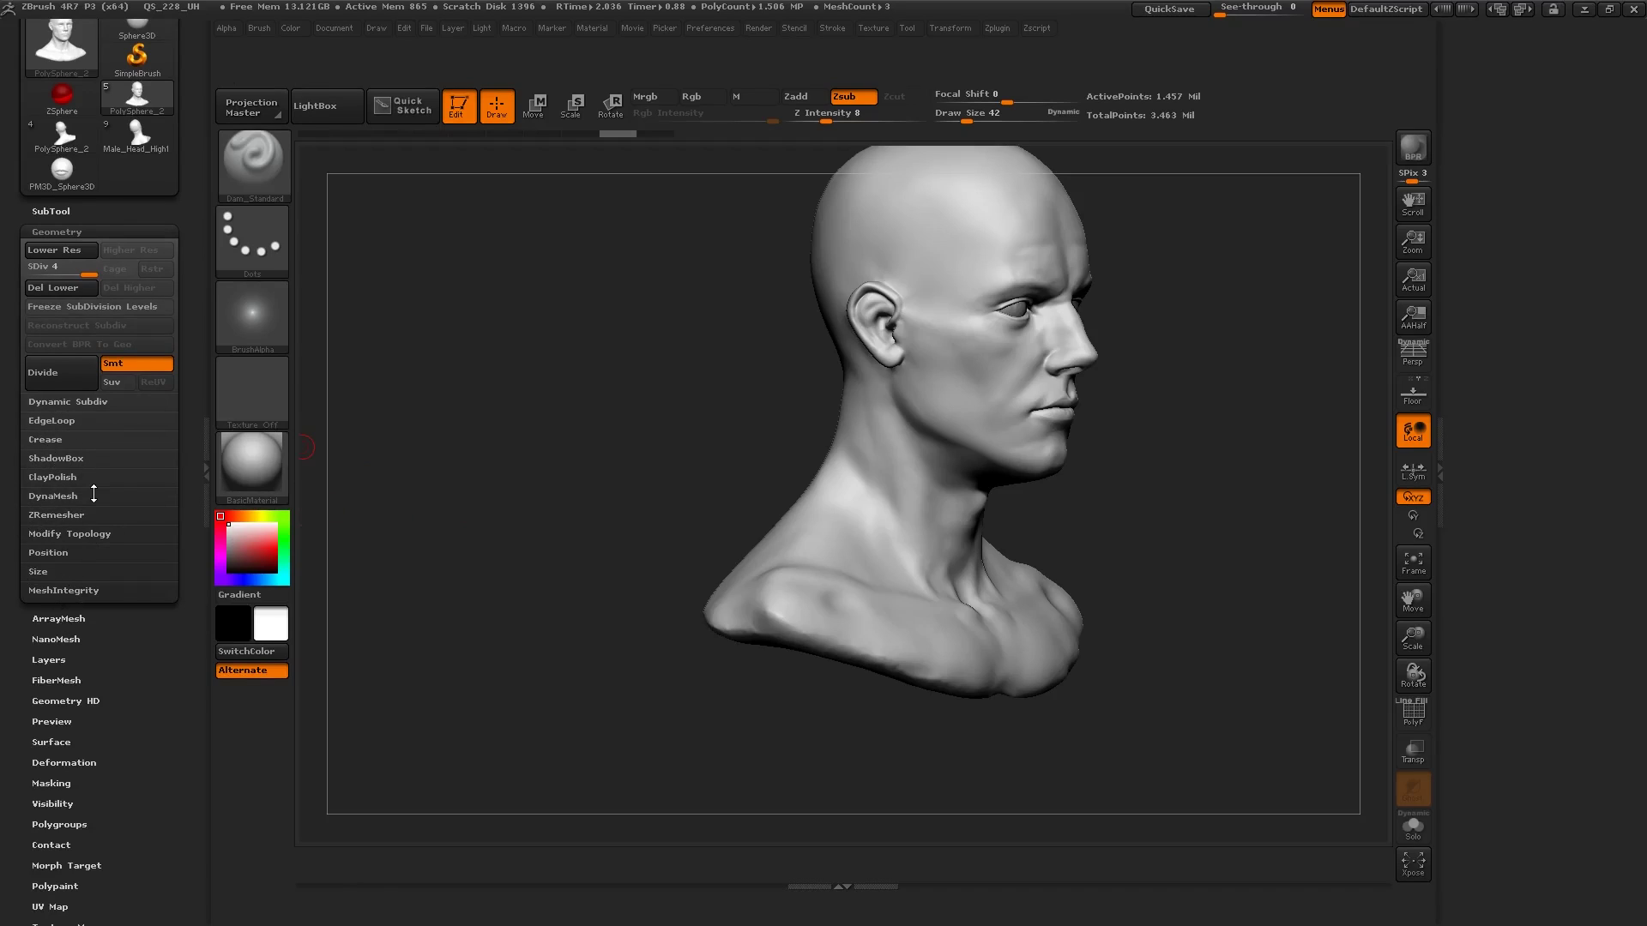
Step: Convert the bust with DynaMesh at resolution 104, declining to freeze its subdivision levels
{"action": "left_click_drag", "start_coordinate": [606, 468], "coordinate": [390, 460]}
{"action": "left_click_drag", "start_coordinate": [515, 478], "coordinate": [600, 540], "text": "alt"}
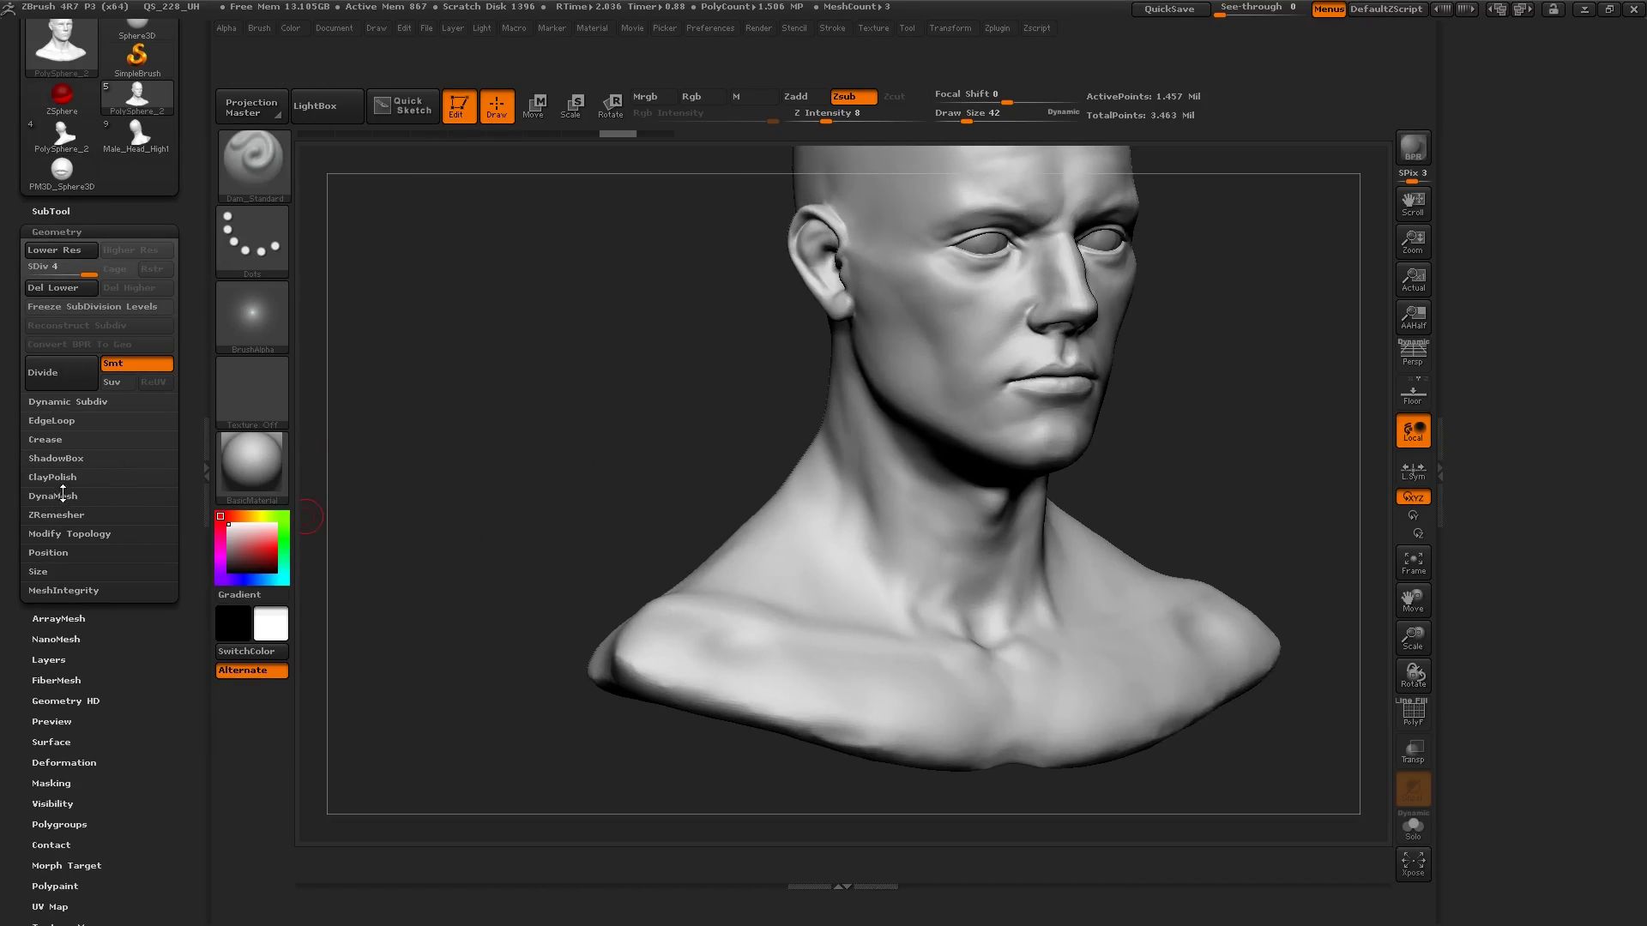
{"action": "left_click", "coordinate": [56, 231]}
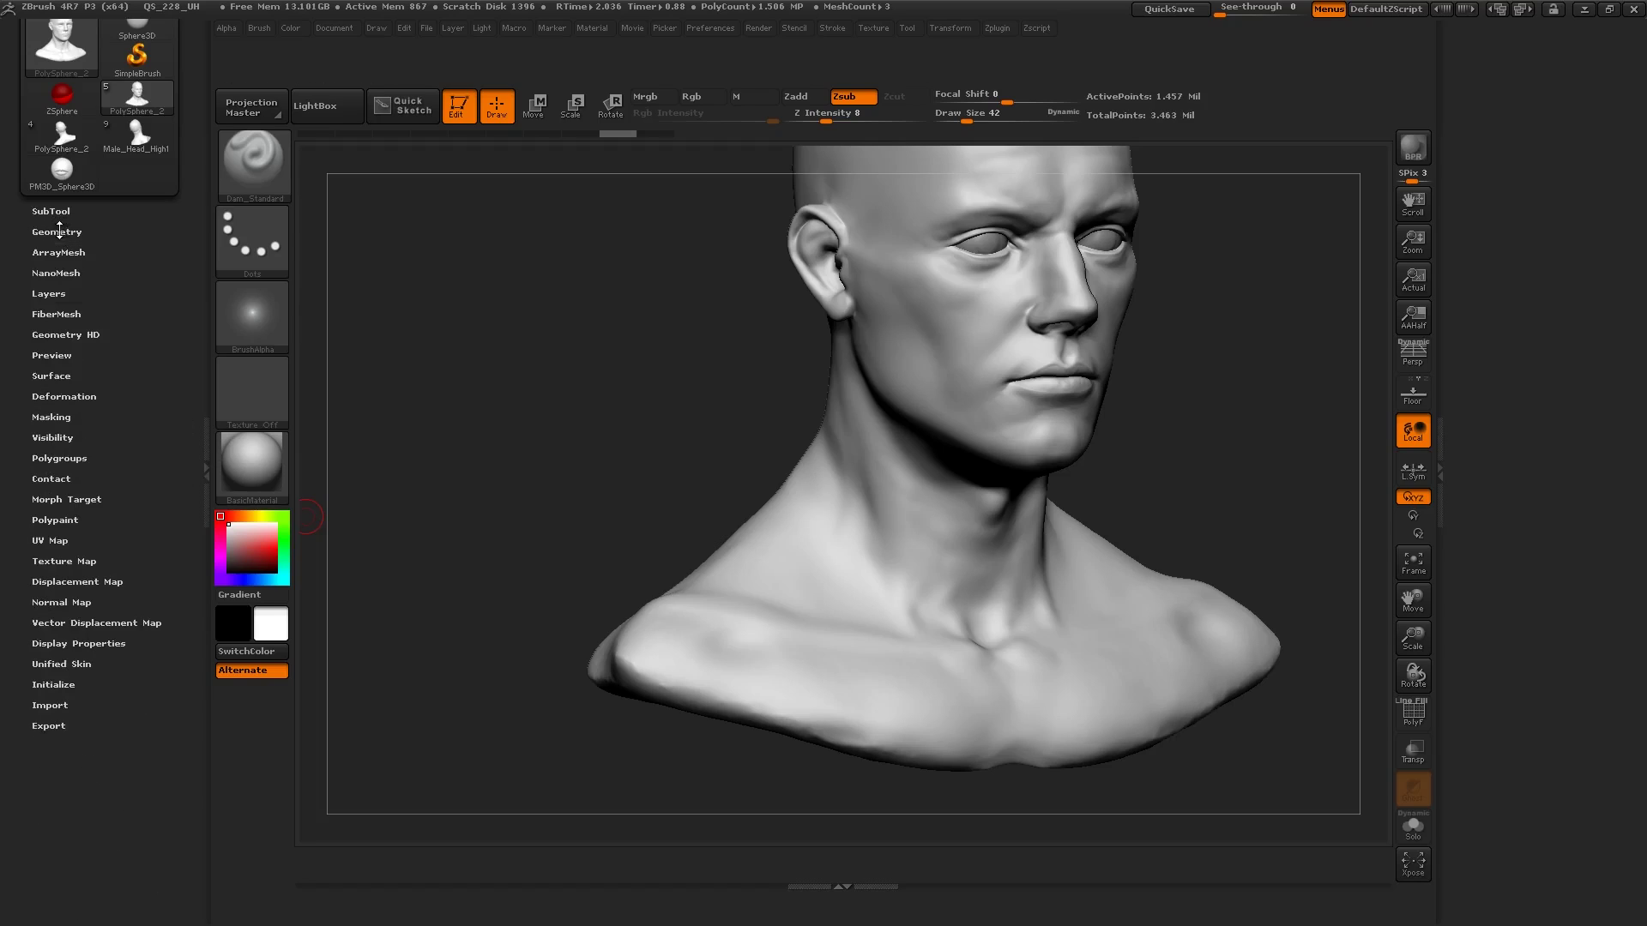
{"action": "left_click", "coordinate": [55, 230]}
{"action": "left_click", "coordinate": [60, 495]}
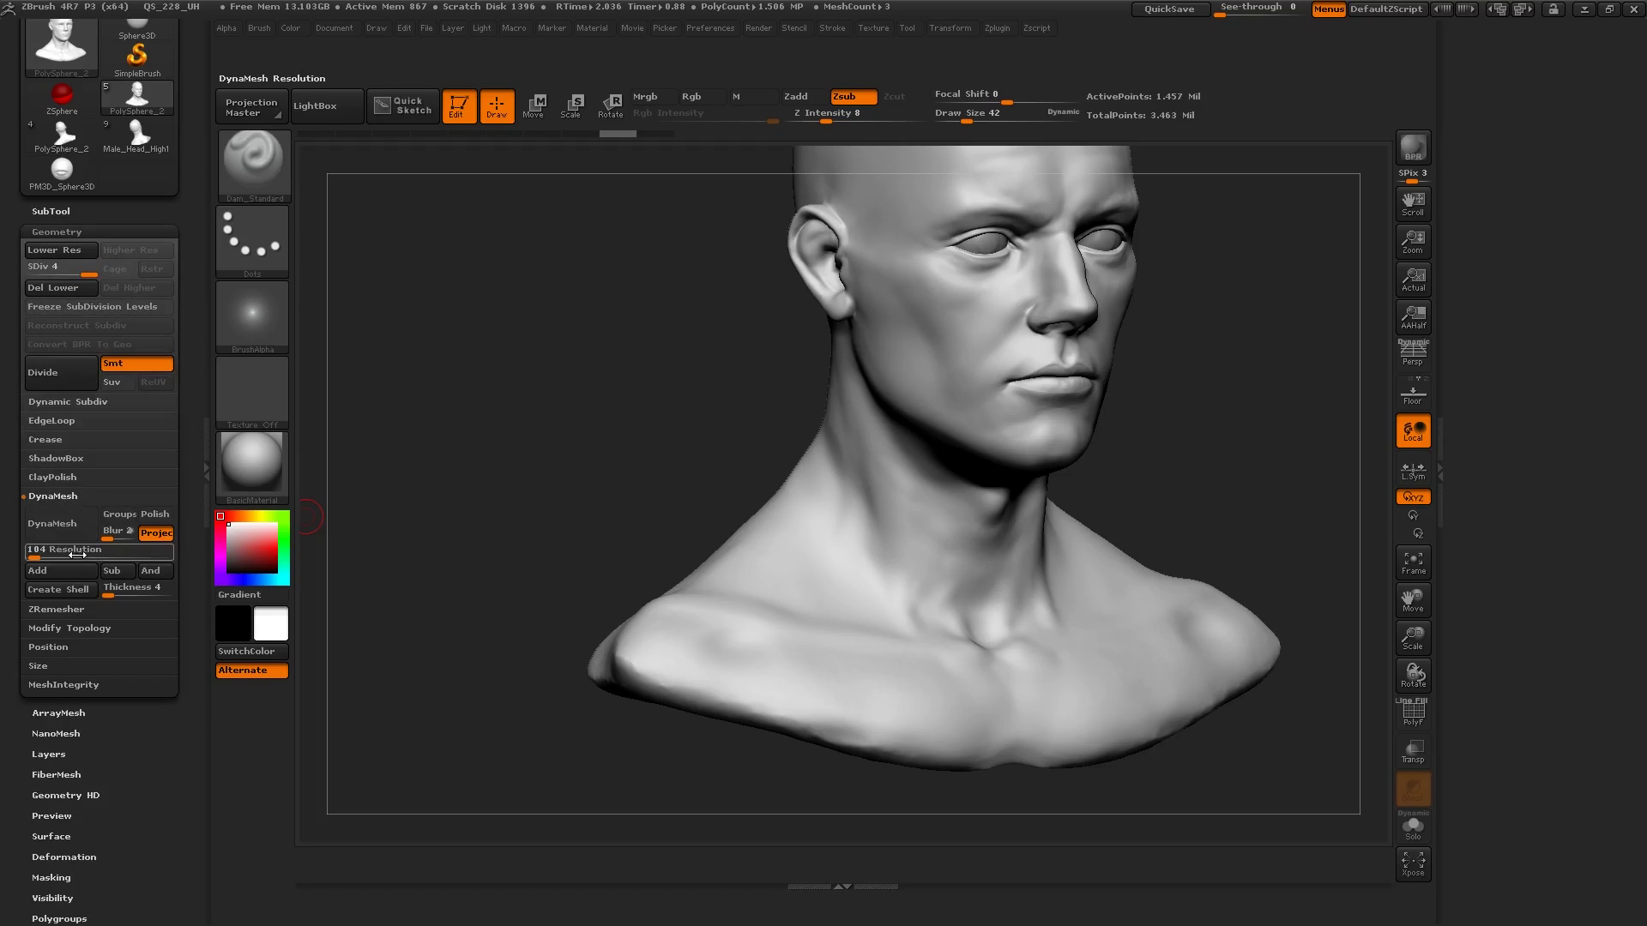
{"action": "left_click", "coordinate": [59, 526]}
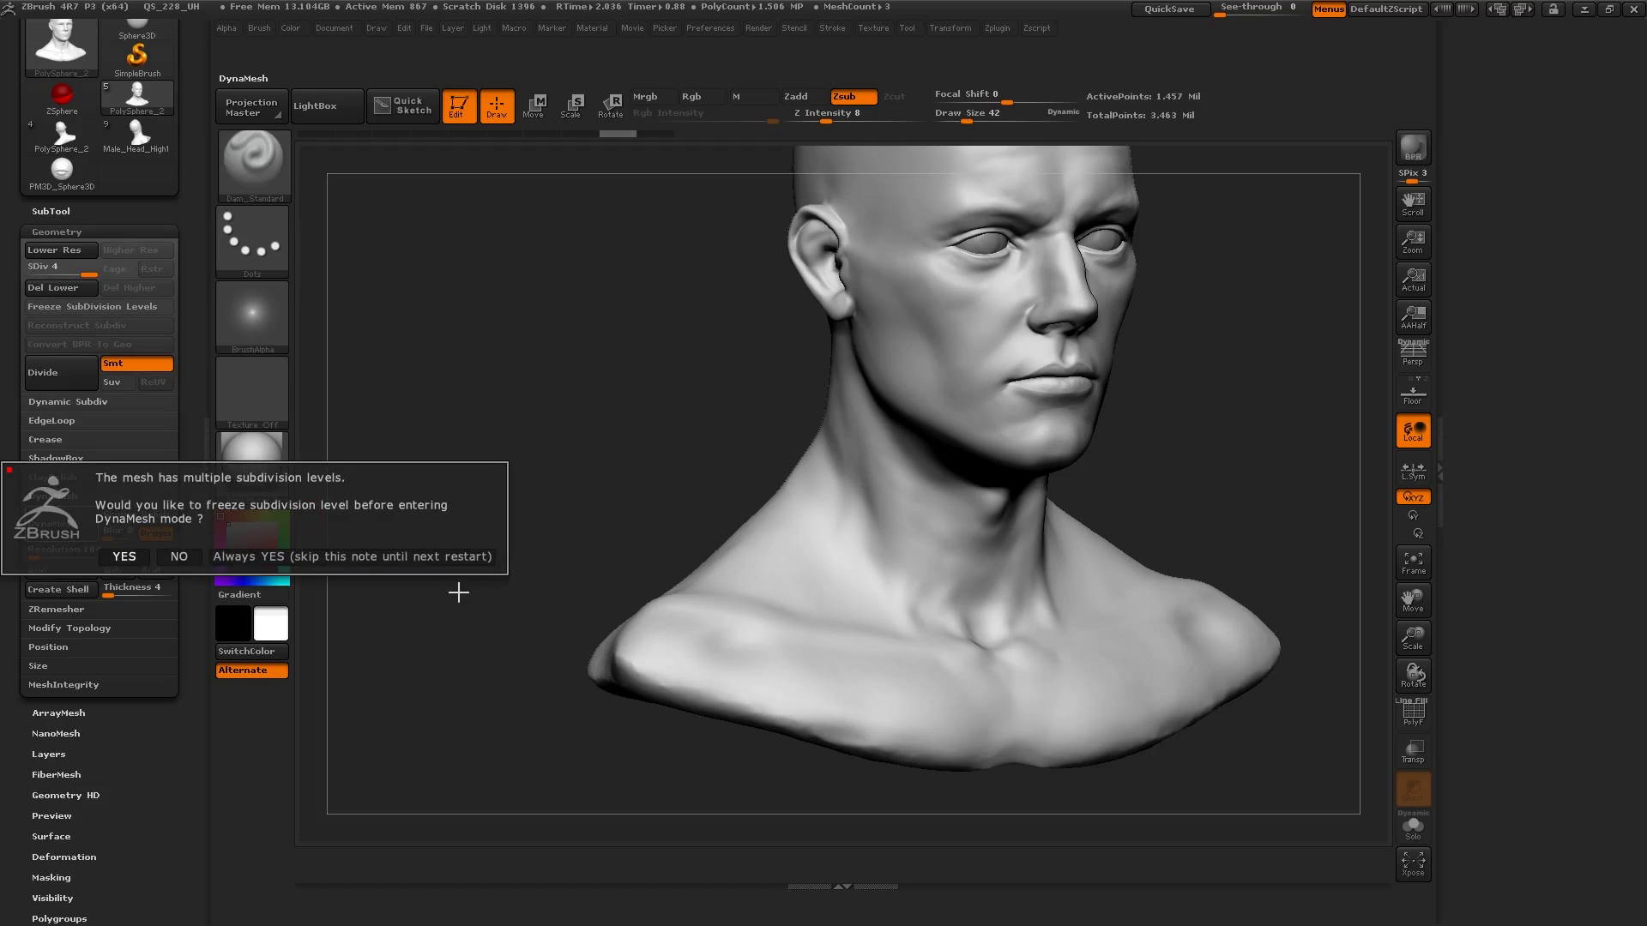
{"action": "left_click", "coordinate": [163, 557]}
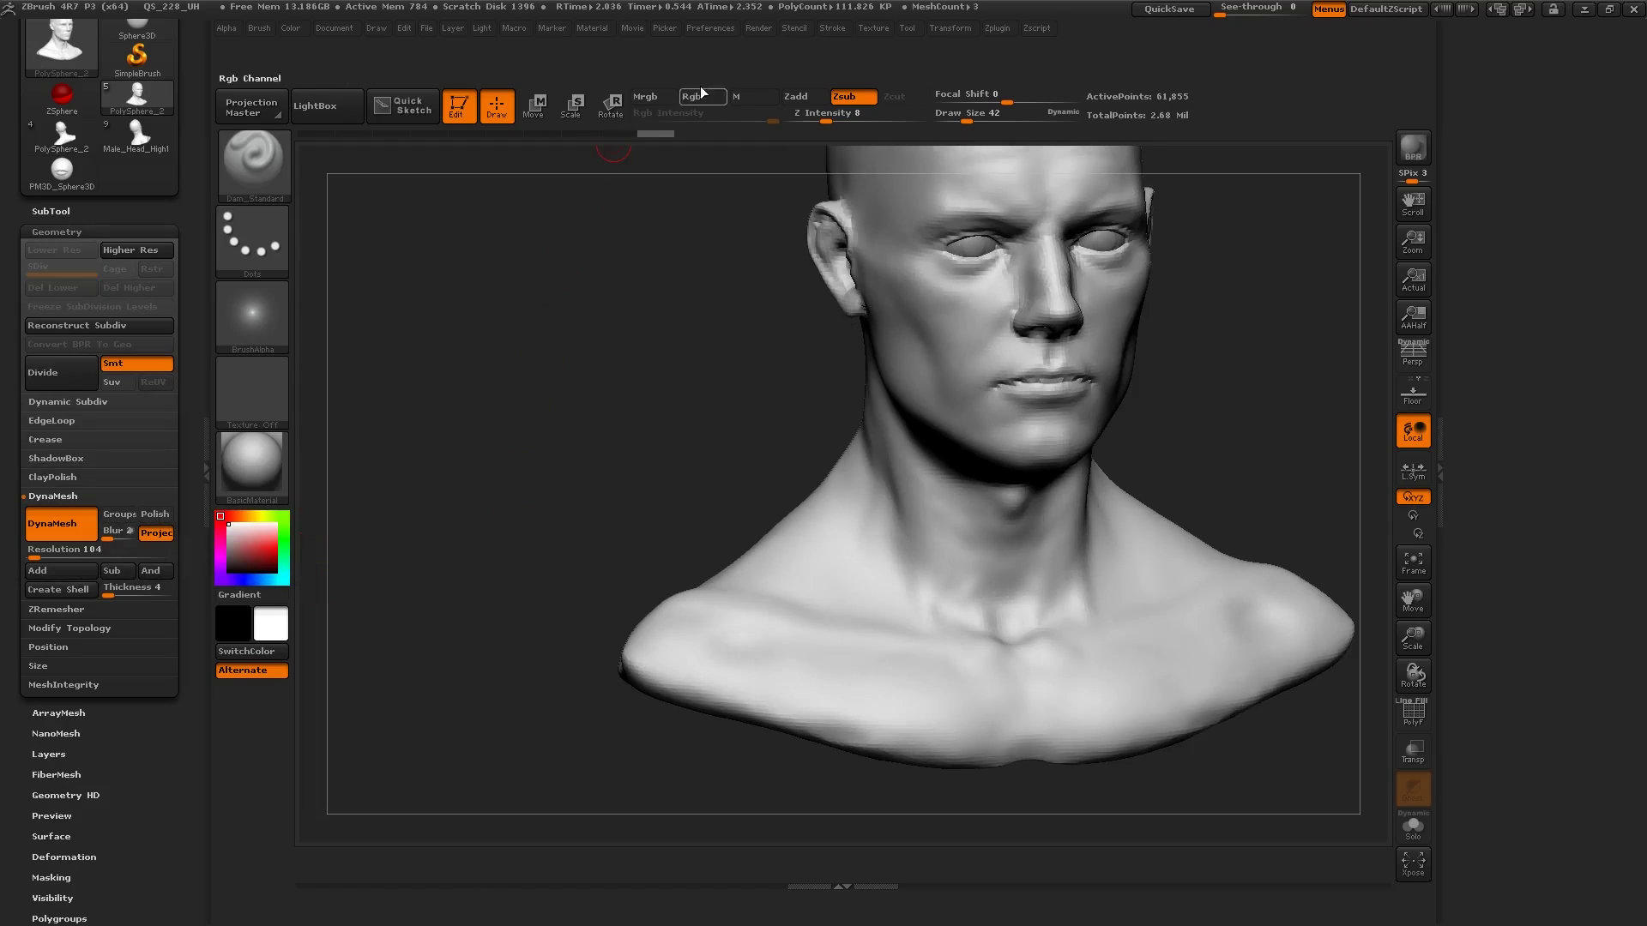
Step: Turn off Use UI Groups in the Interface preferences
{"action": "left_click", "coordinate": [697, 31]}
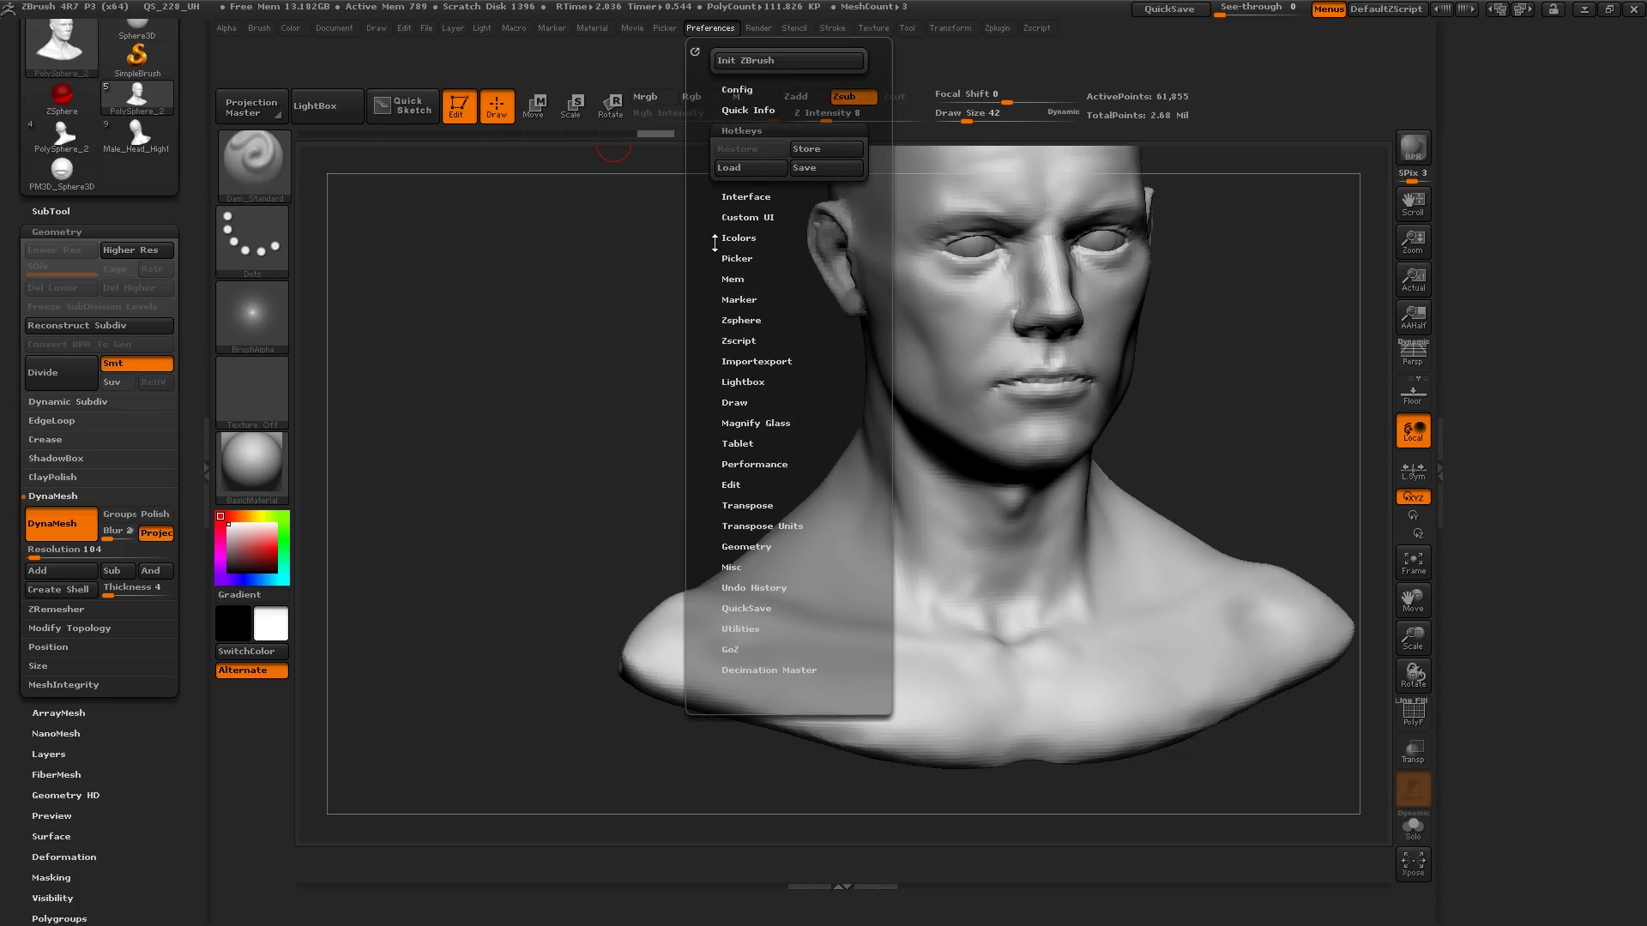
{"action": "left_click", "coordinate": [712, 199]}
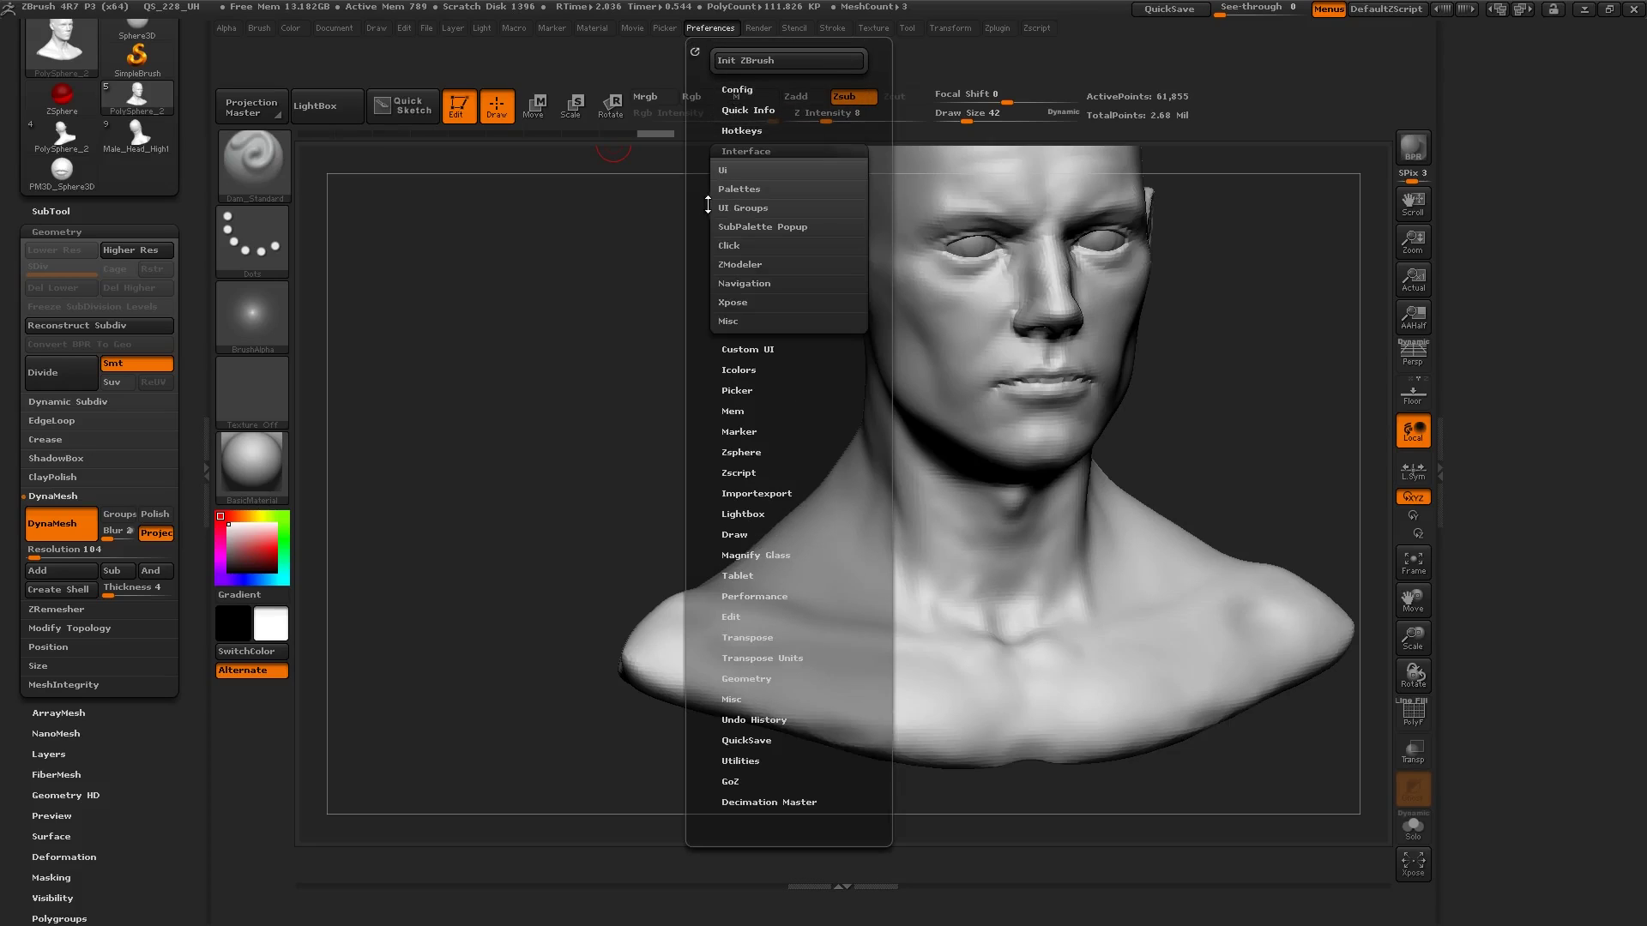
{"action": "left_click", "coordinate": [729, 207]}
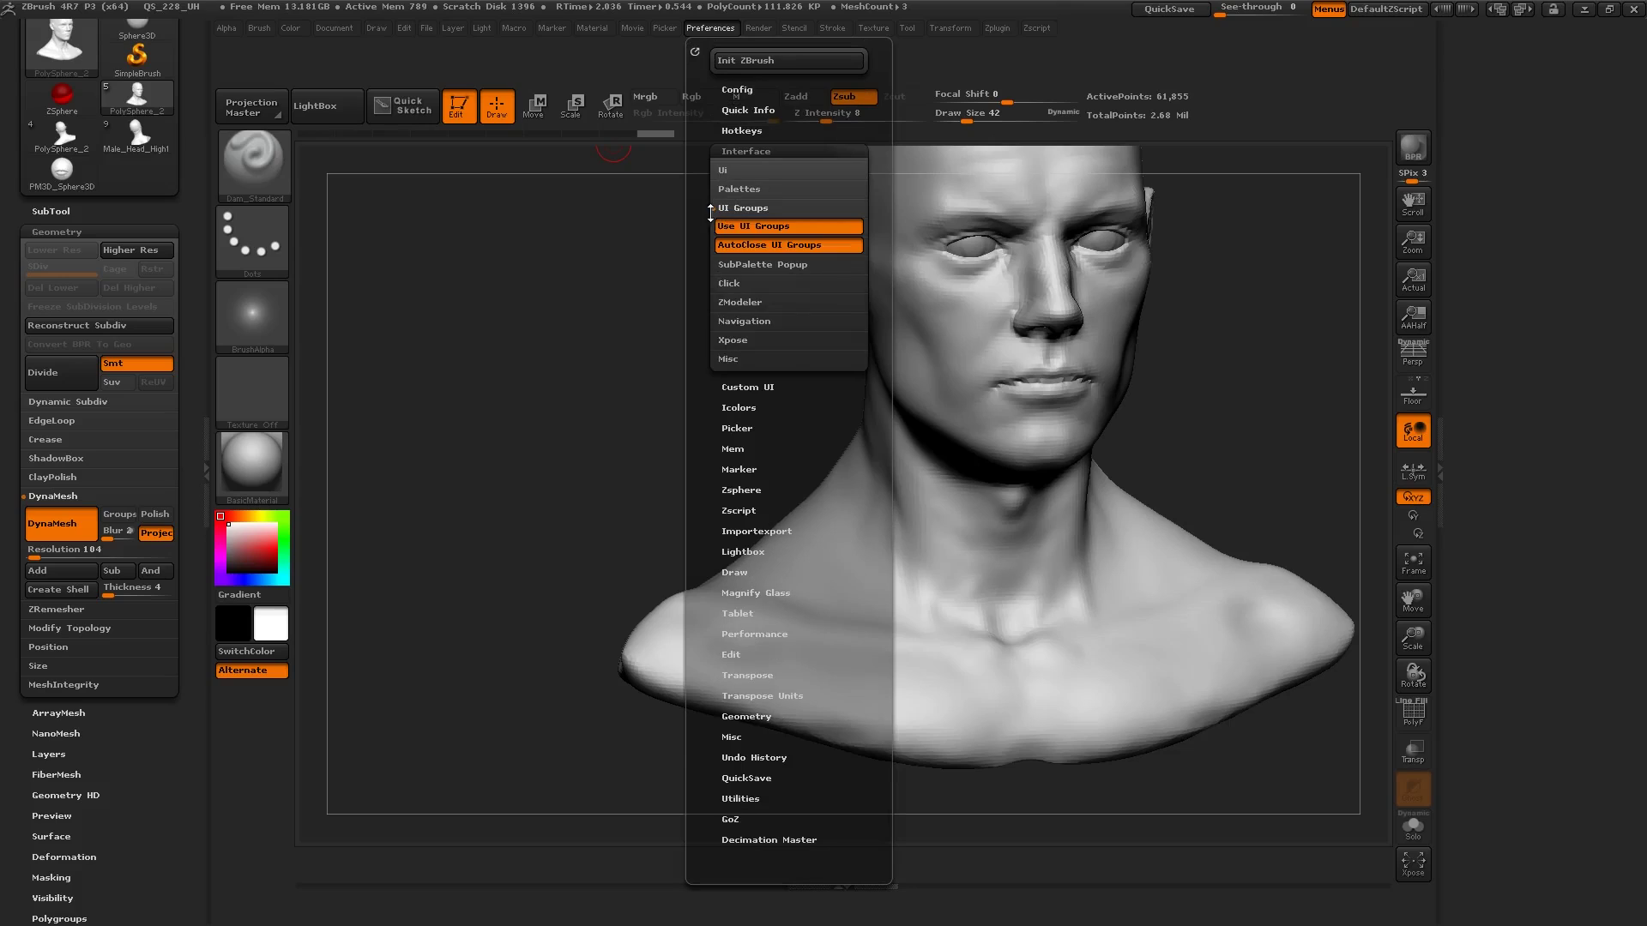
{"action": "left_click", "coordinate": [727, 226]}
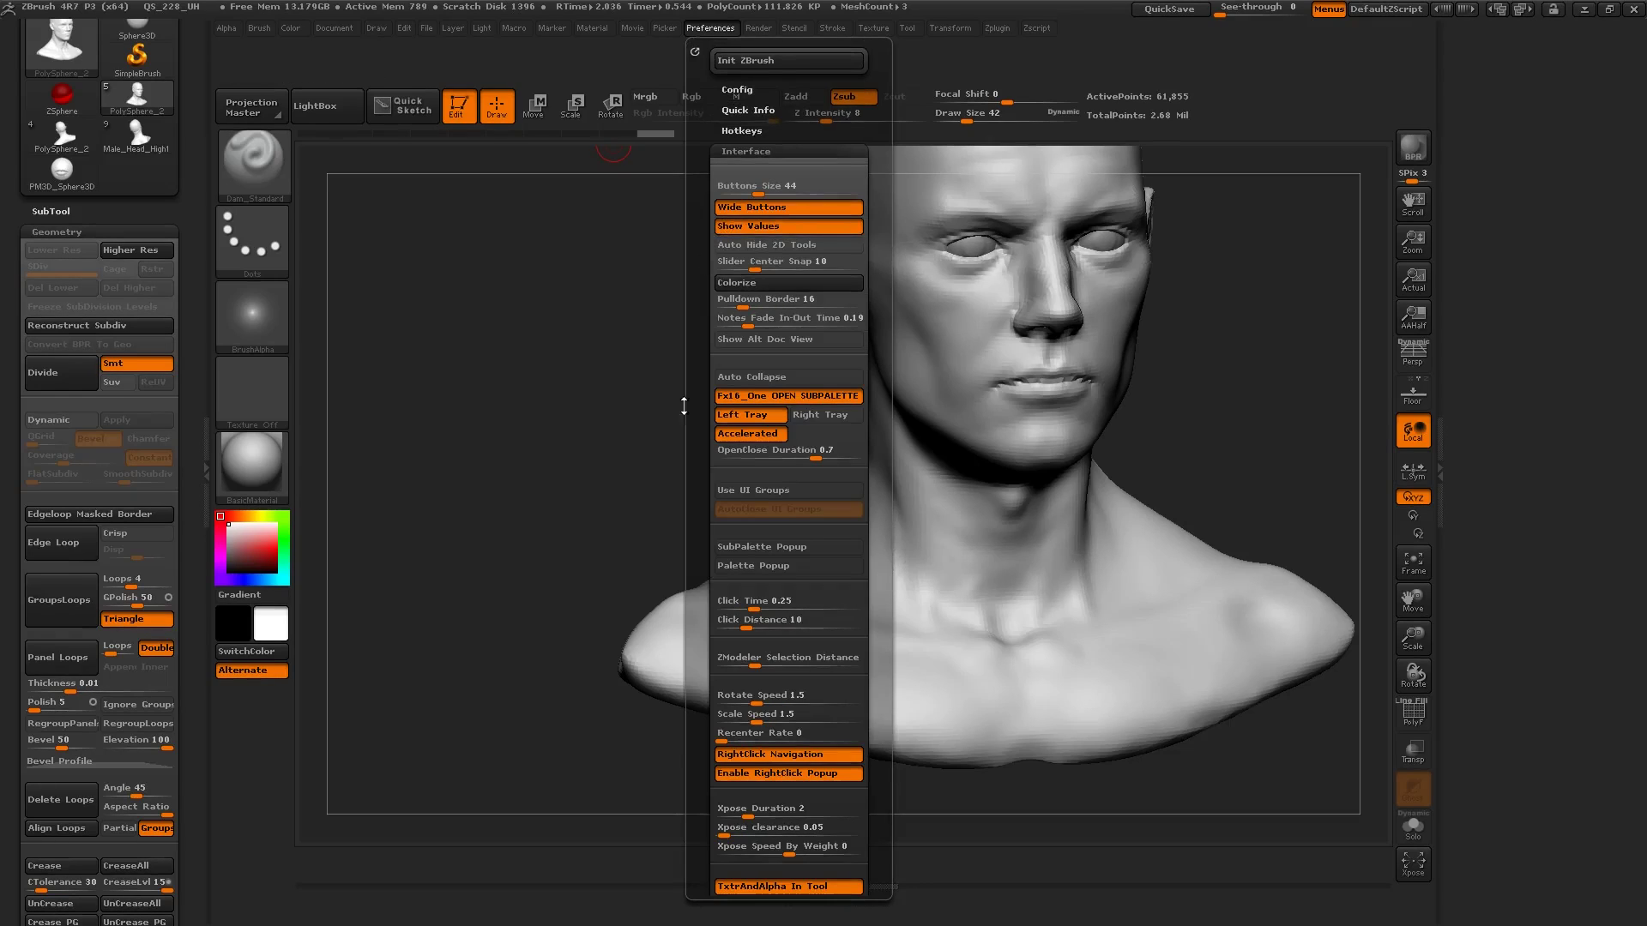
Step: Undo the DynaMesh conversion of the bust and return to the start of the Tool palette
{"action": "mouse_move", "coordinate": [5, 630]}
{"action": "left_mouse_down"}
{"action": "mouse_move", "coordinate": [4, 484]}
{"action": "mouse_move", "coordinate": [5, 630]}
{"action": "left_mouse_up"}
{"action": "left_click", "coordinate": [53, 203]}
{"action": "left_click", "coordinate": [53, 202]}
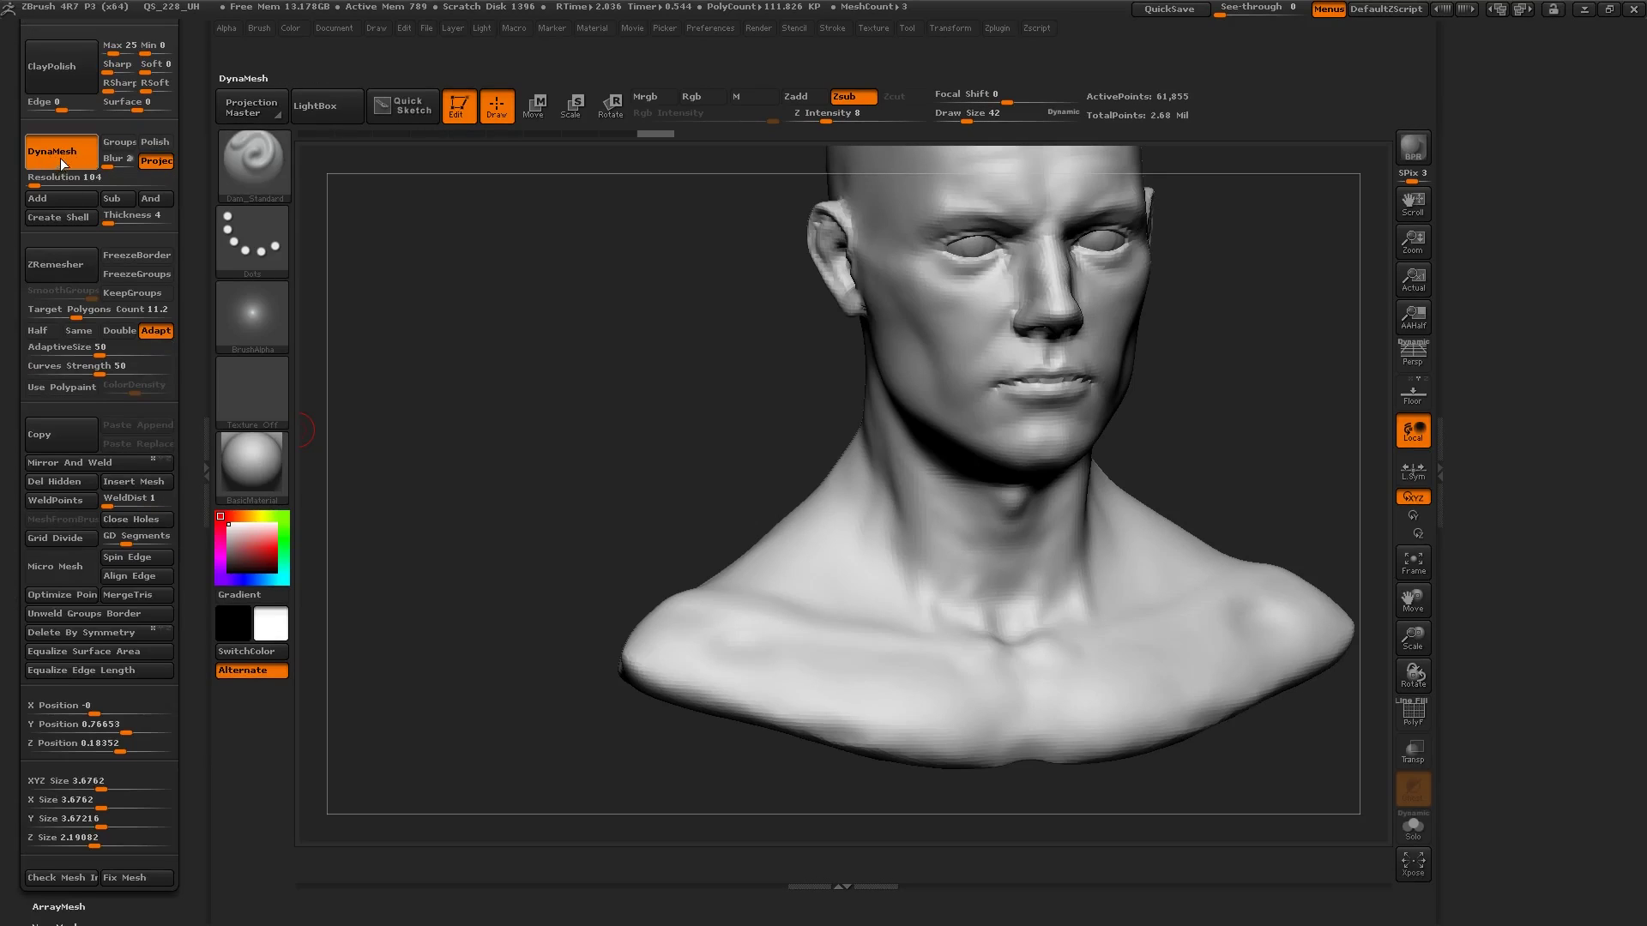
{"action": "key", "text": "ctrl+z"}
{"action": "left_click_drag", "start_coordinate": [567, 322], "coordinate": [384, 325], "text": "alt"}
{"action": "left_click_drag", "start_coordinate": [16, 191], "coordinate": [36, 522]}
{"action": "left_click_drag", "start_coordinate": [4, 451], "coordinate": [7, 436]}
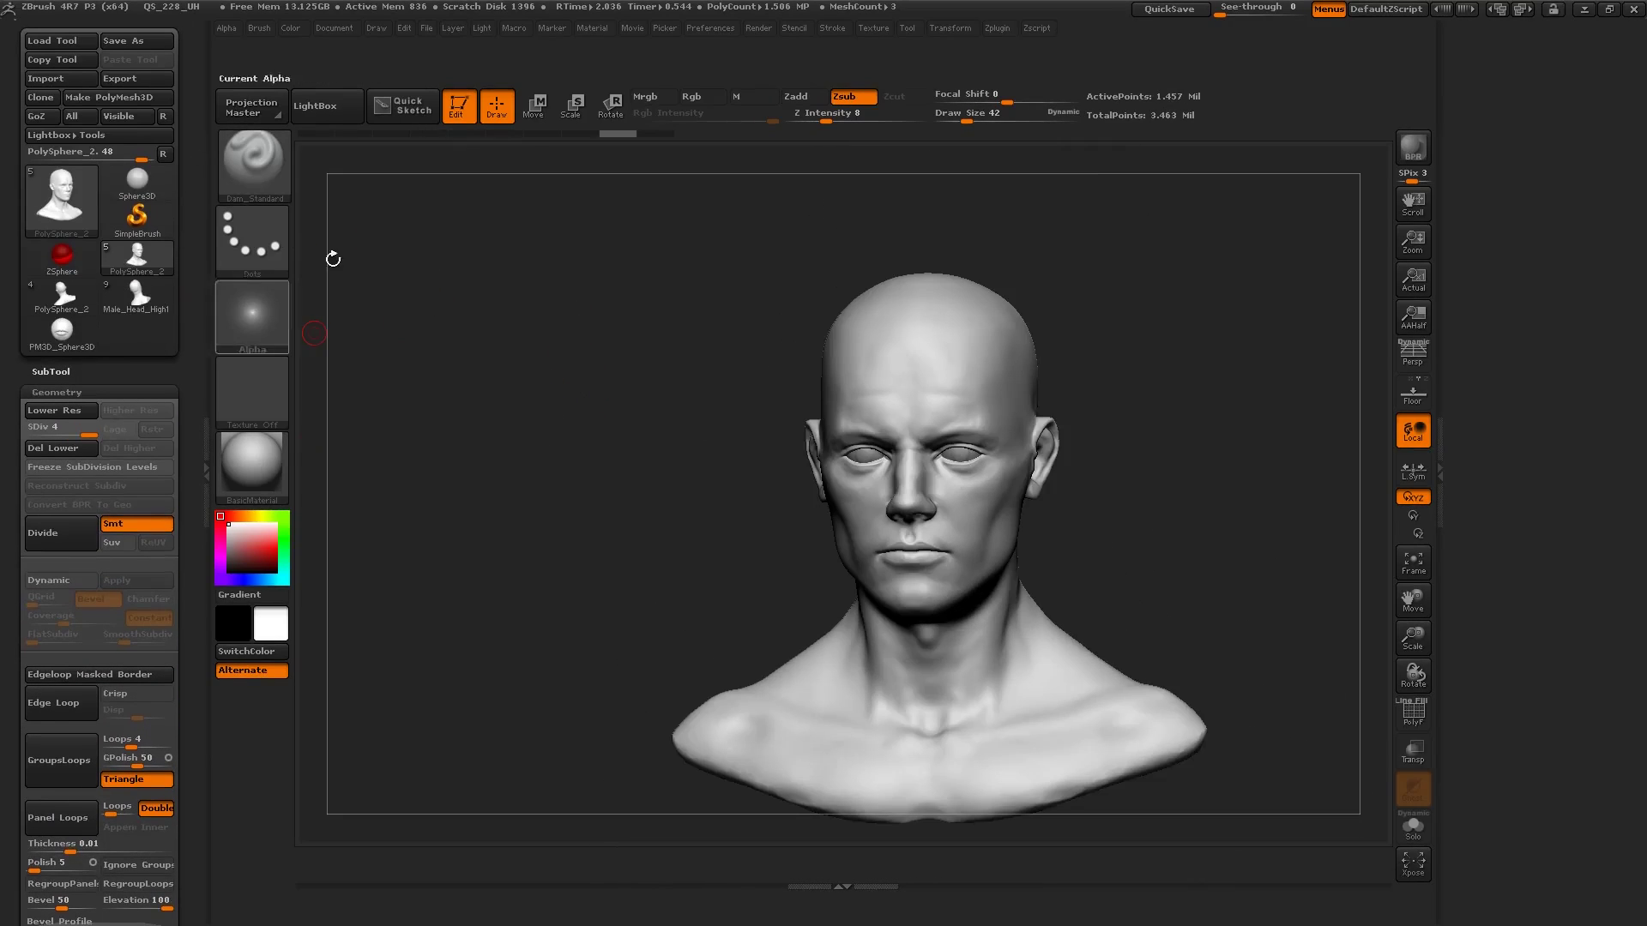
Step: Dock the Preferences palette in the right tray and turn off Wide Buttons in its Interface settings
{"action": "left_click", "coordinate": [710, 28]}
{"action": "left_click_drag", "start_coordinate": [697, 45], "coordinate": [1461, 651]}
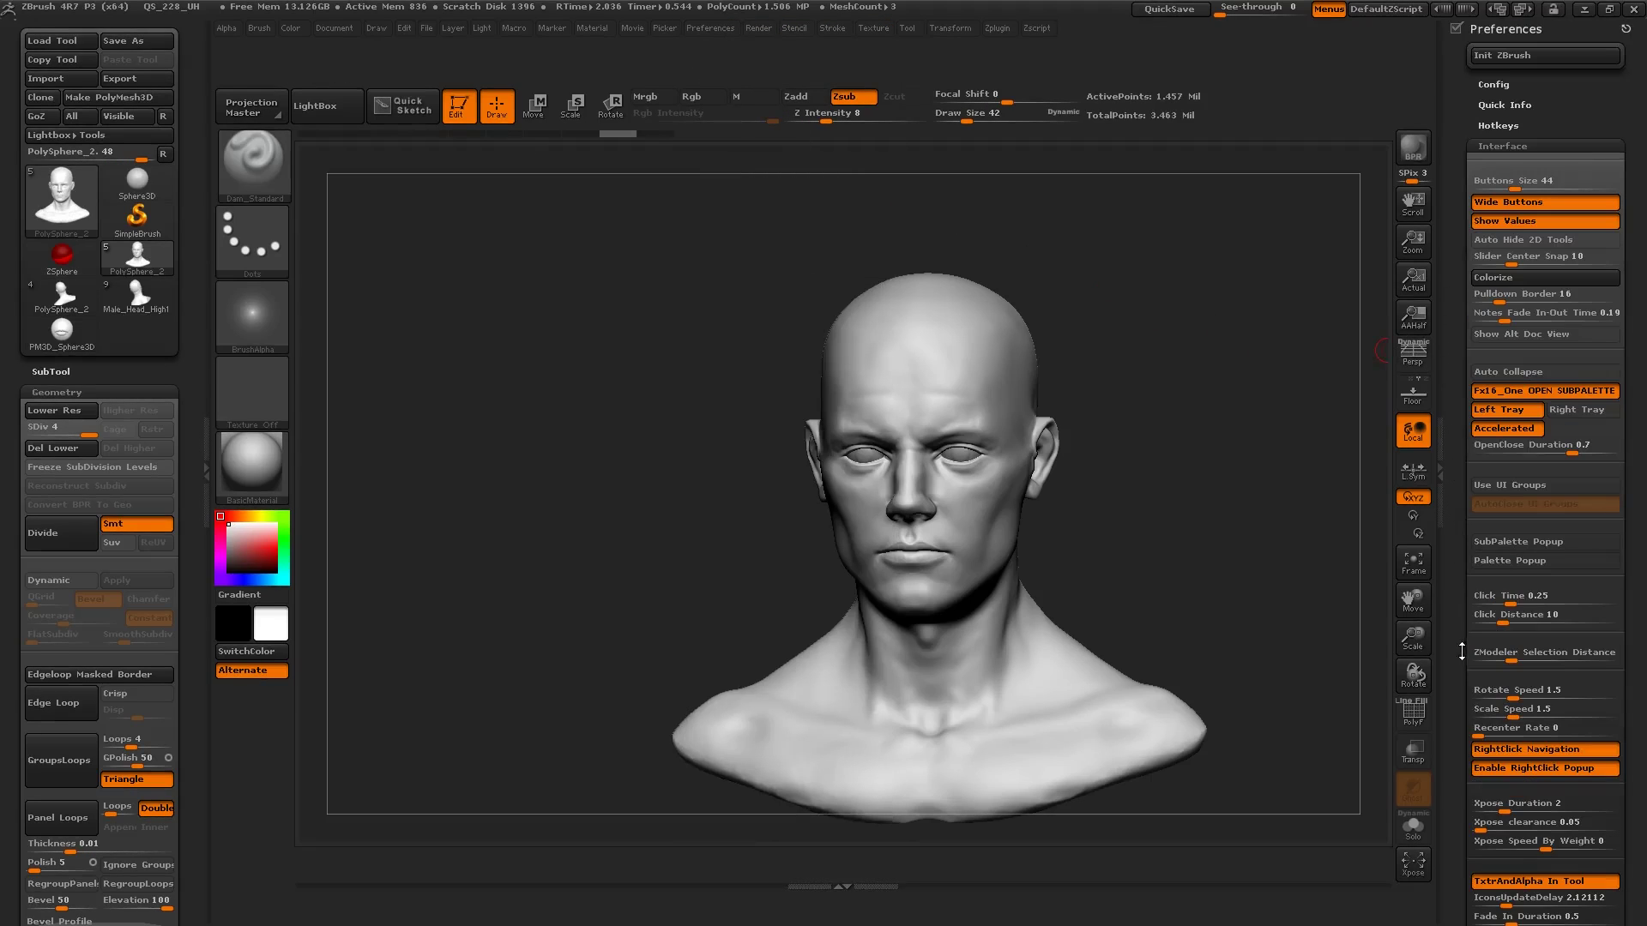
{"action": "left_click", "coordinate": [1490, 204]}
{"action": "left_click", "coordinate": [1491, 204]}
{"action": "left_click", "coordinate": [1492, 205]}
{"action": "left_click", "coordinate": [1494, 204]}
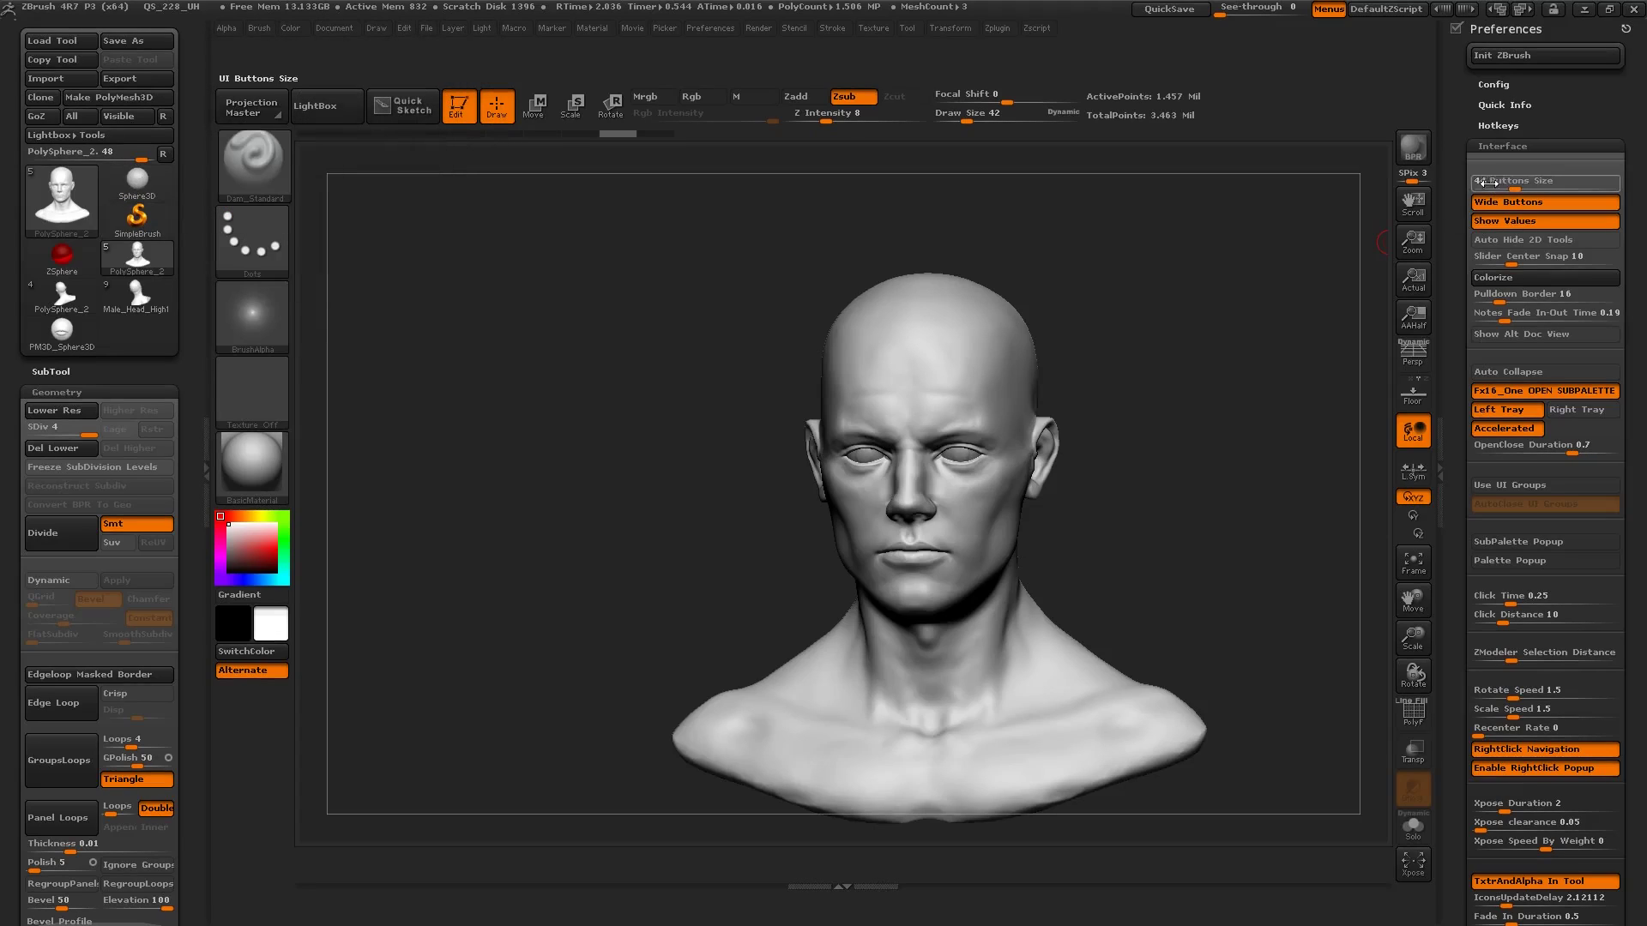
{"action": "left_click", "coordinate": [1490, 208]}
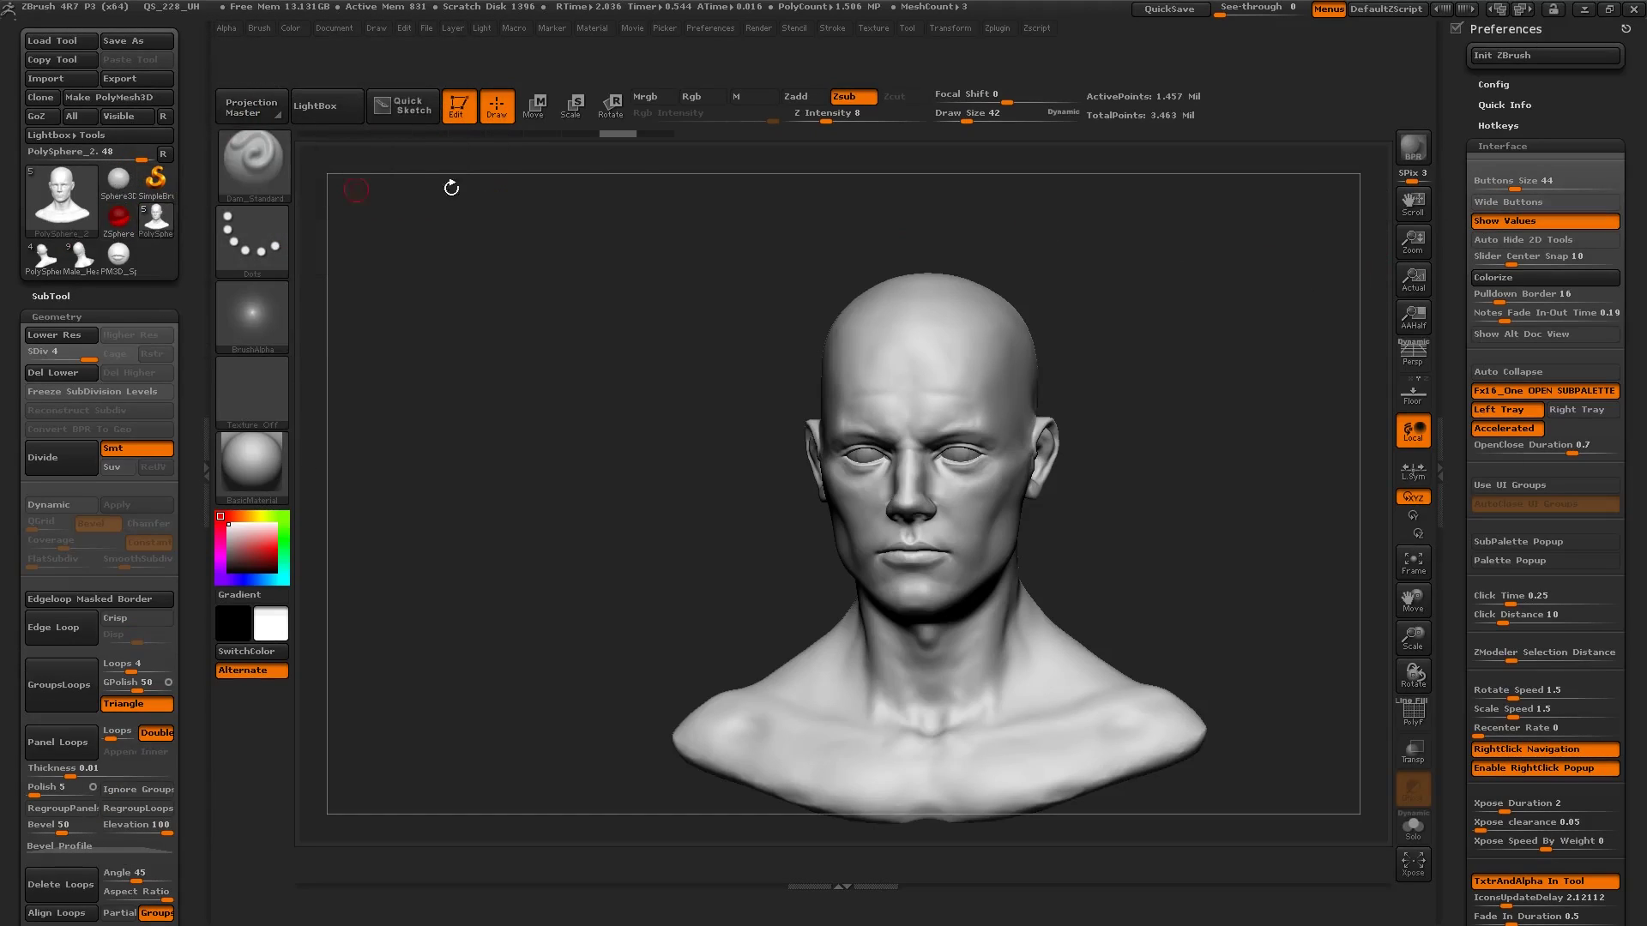
Step: Look through the Interface preferences, including the palette popup, navigation, Xpose and miscellaneous options
{"action": "mouse_move", "coordinate": [1465, 233]}
{"action": "left_mouse_down"}
{"action": "mouse_move", "coordinate": [1468, 207]}
{"action": "mouse_move", "coordinate": [1468, 237]}
{"action": "left_mouse_up"}
{"action": "left_click_drag", "start_coordinate": [1468, 400], "coordinate": [1571, 344]}
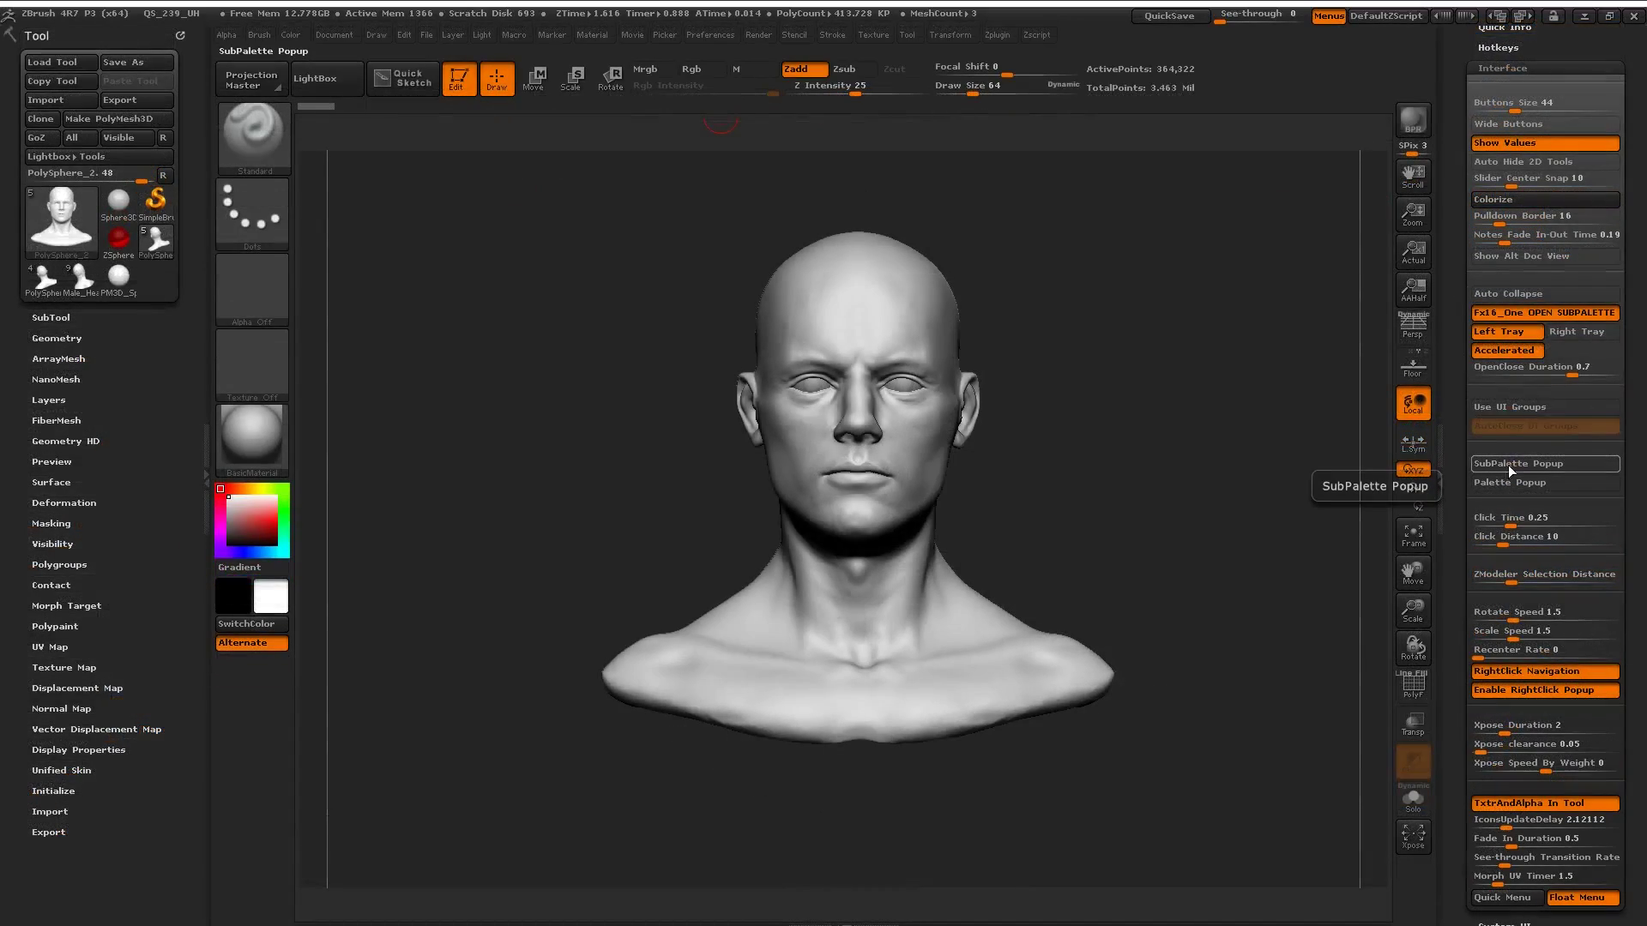
{"action": "scroll", "coordinate": [1488, 447], "scroll_direction": "down", "scroll_amount": 1}
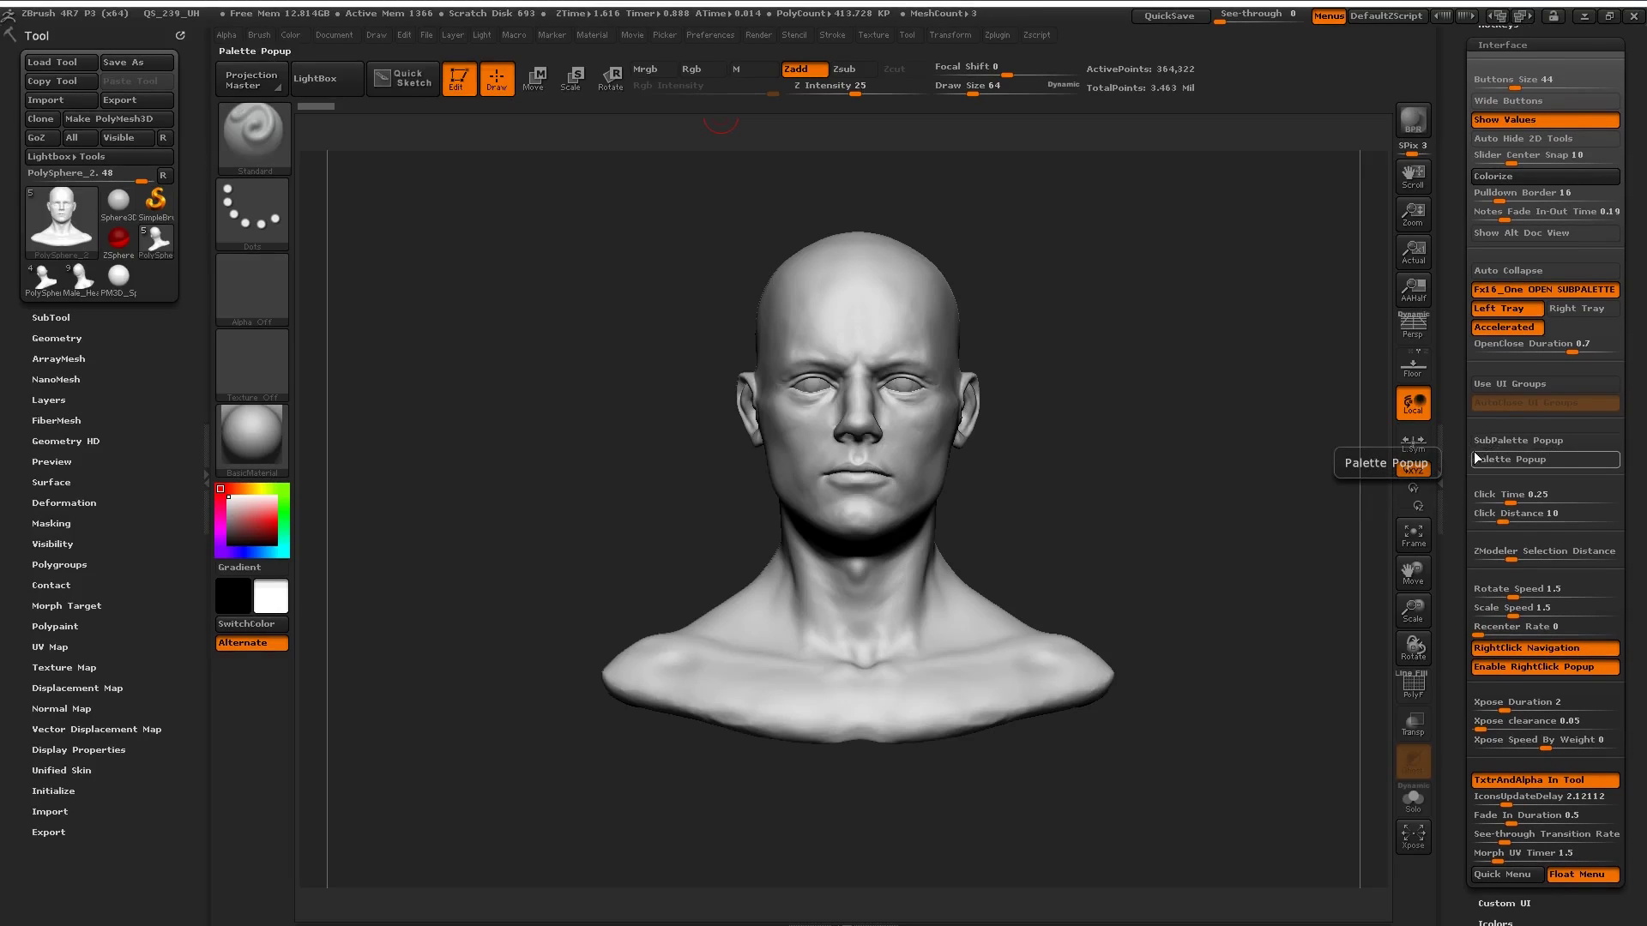
{"action": "scroll", "coordinate": [1458, 454], "scroll_direction": "down", "scroll_amount": 1}
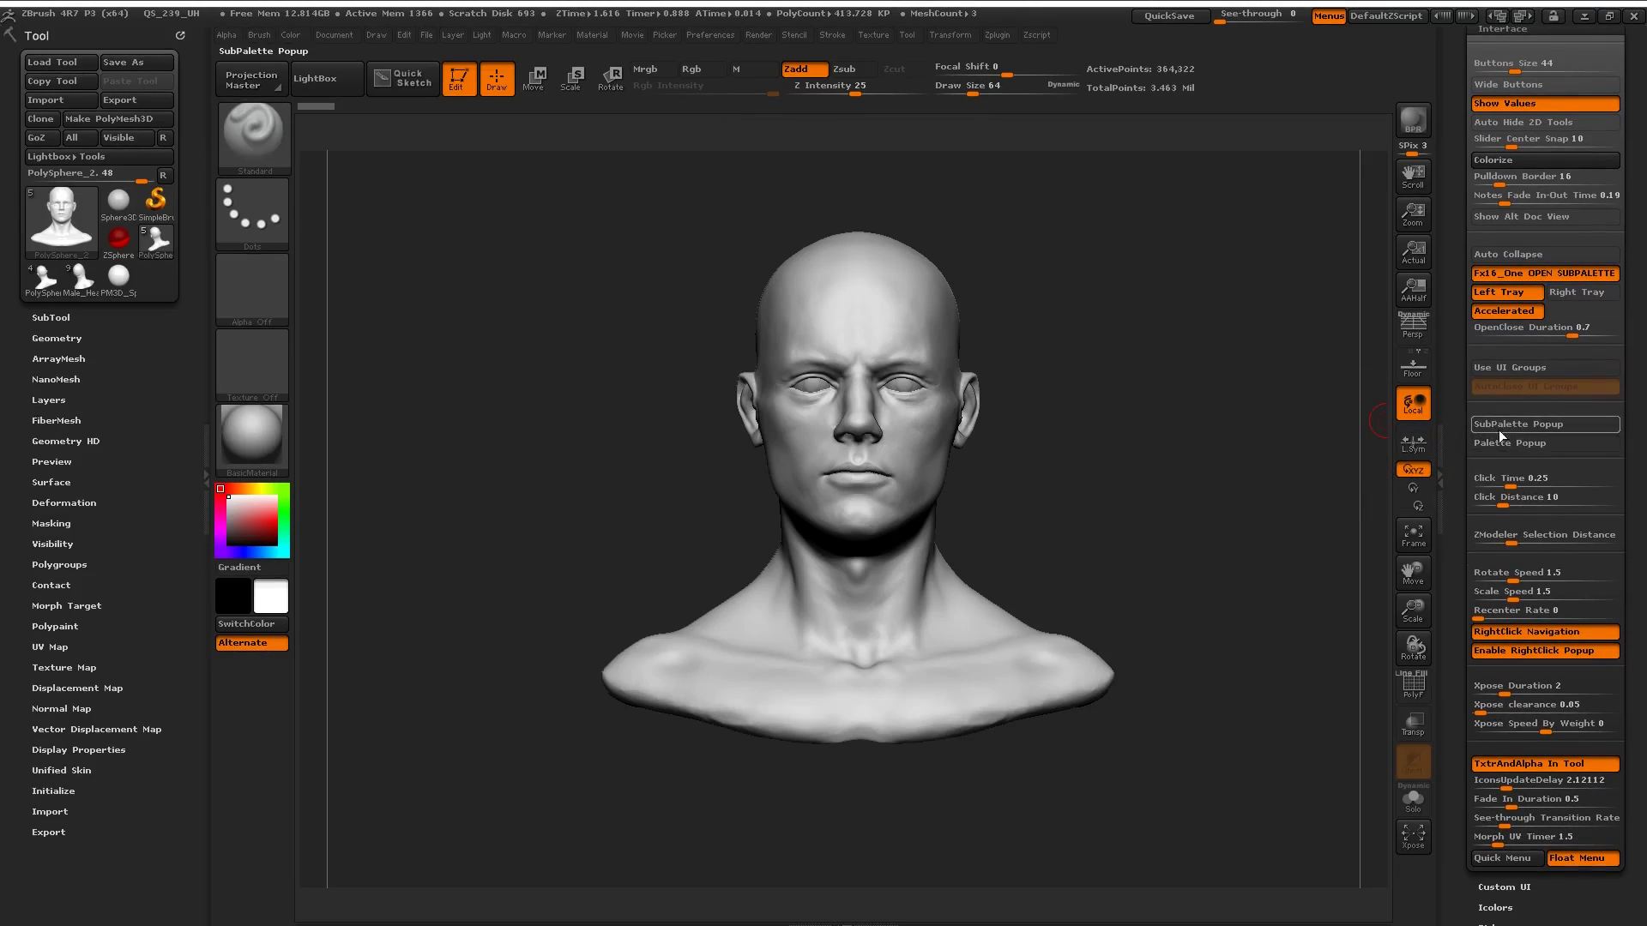
{"action": "scroll", "coordinate": [1461, 441], "scroll_direction": "down", "scroll_amount": 3}
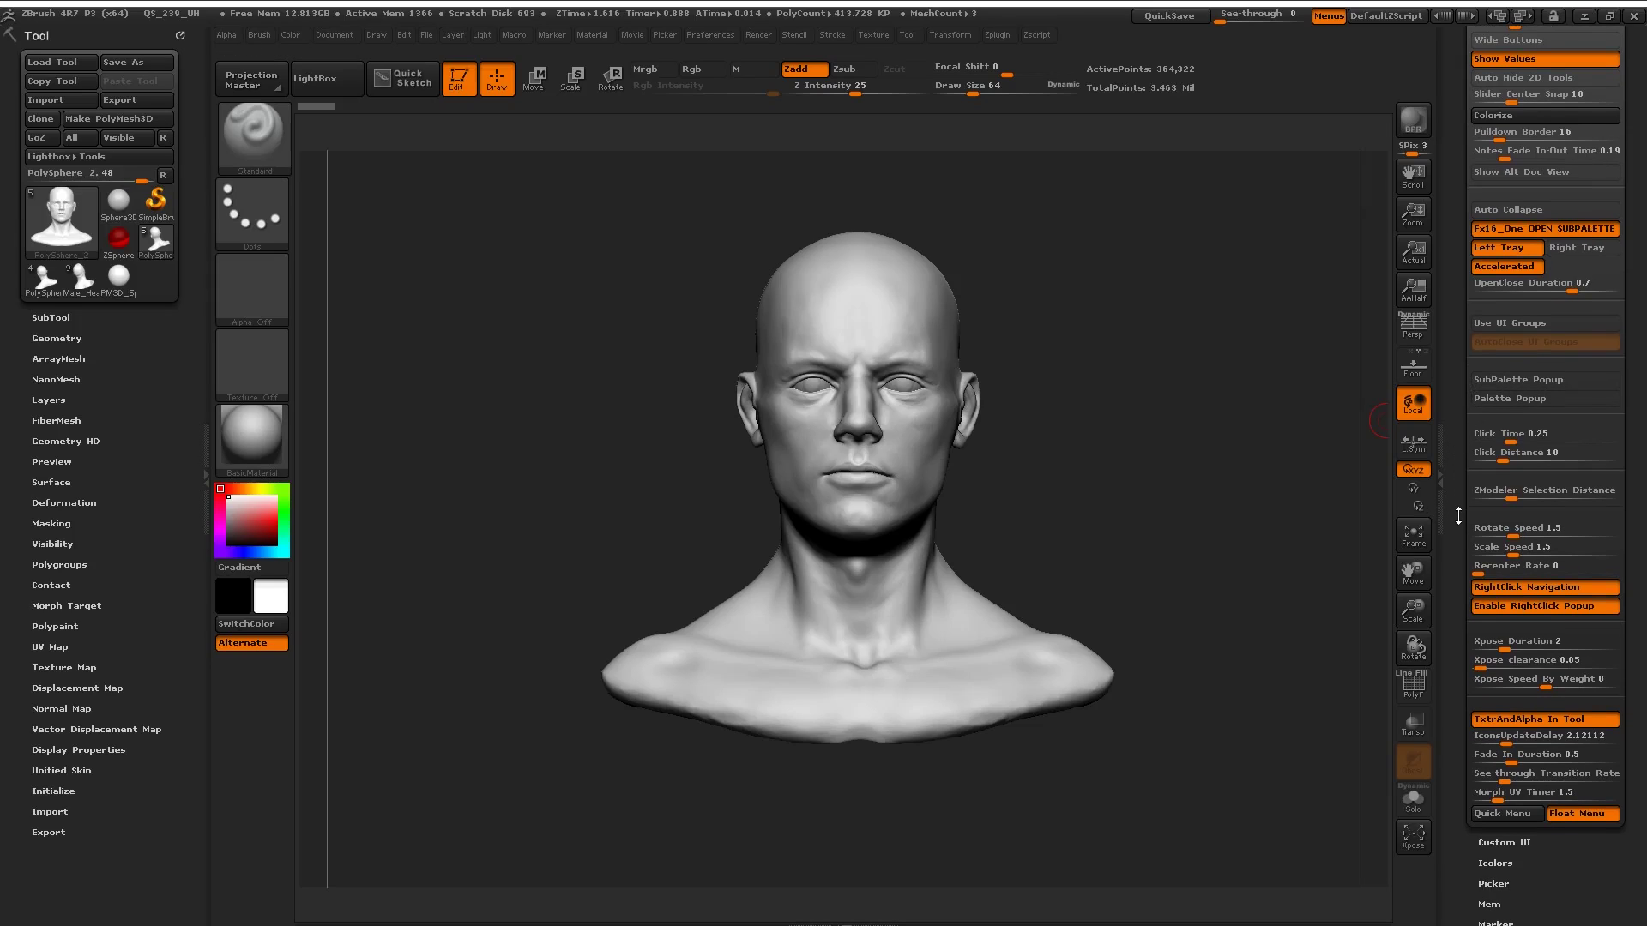
{"action": "scroll", "coordinate": [1461, 513], "scroll_direction": "down", "scroll_amount": 5}
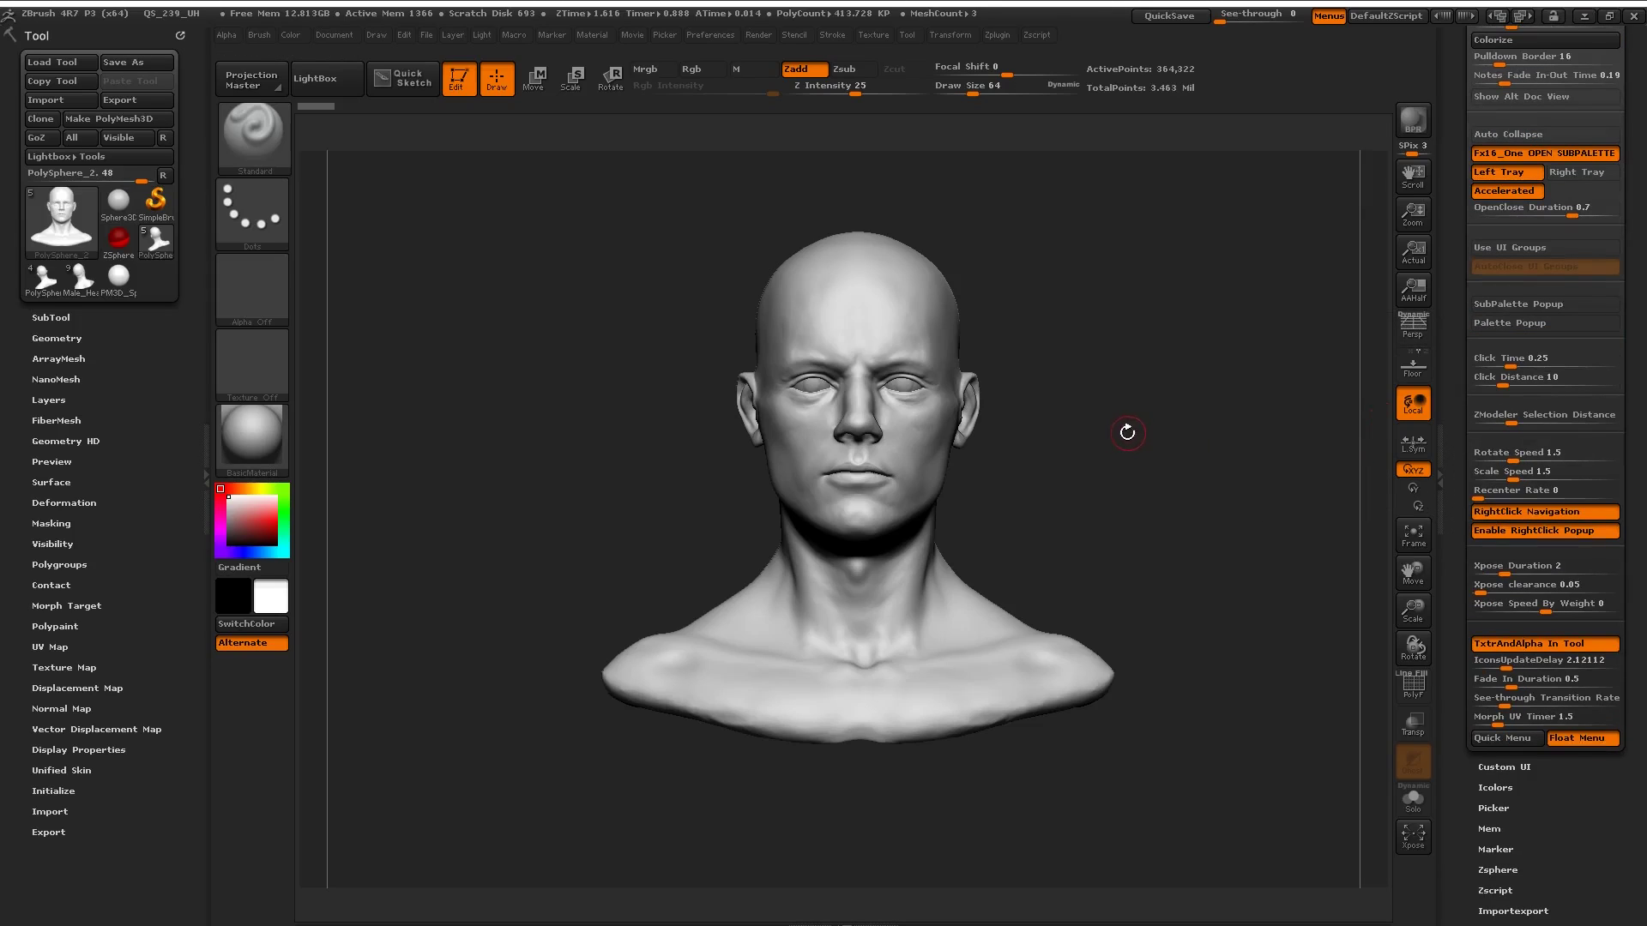
Step: Orbit, pan and zoom around the bust to try out the RightClick Navigation option
{"action": "right_click_drag", "start_coordinate": [1126, 431], "coordinate": [1139, 449]}
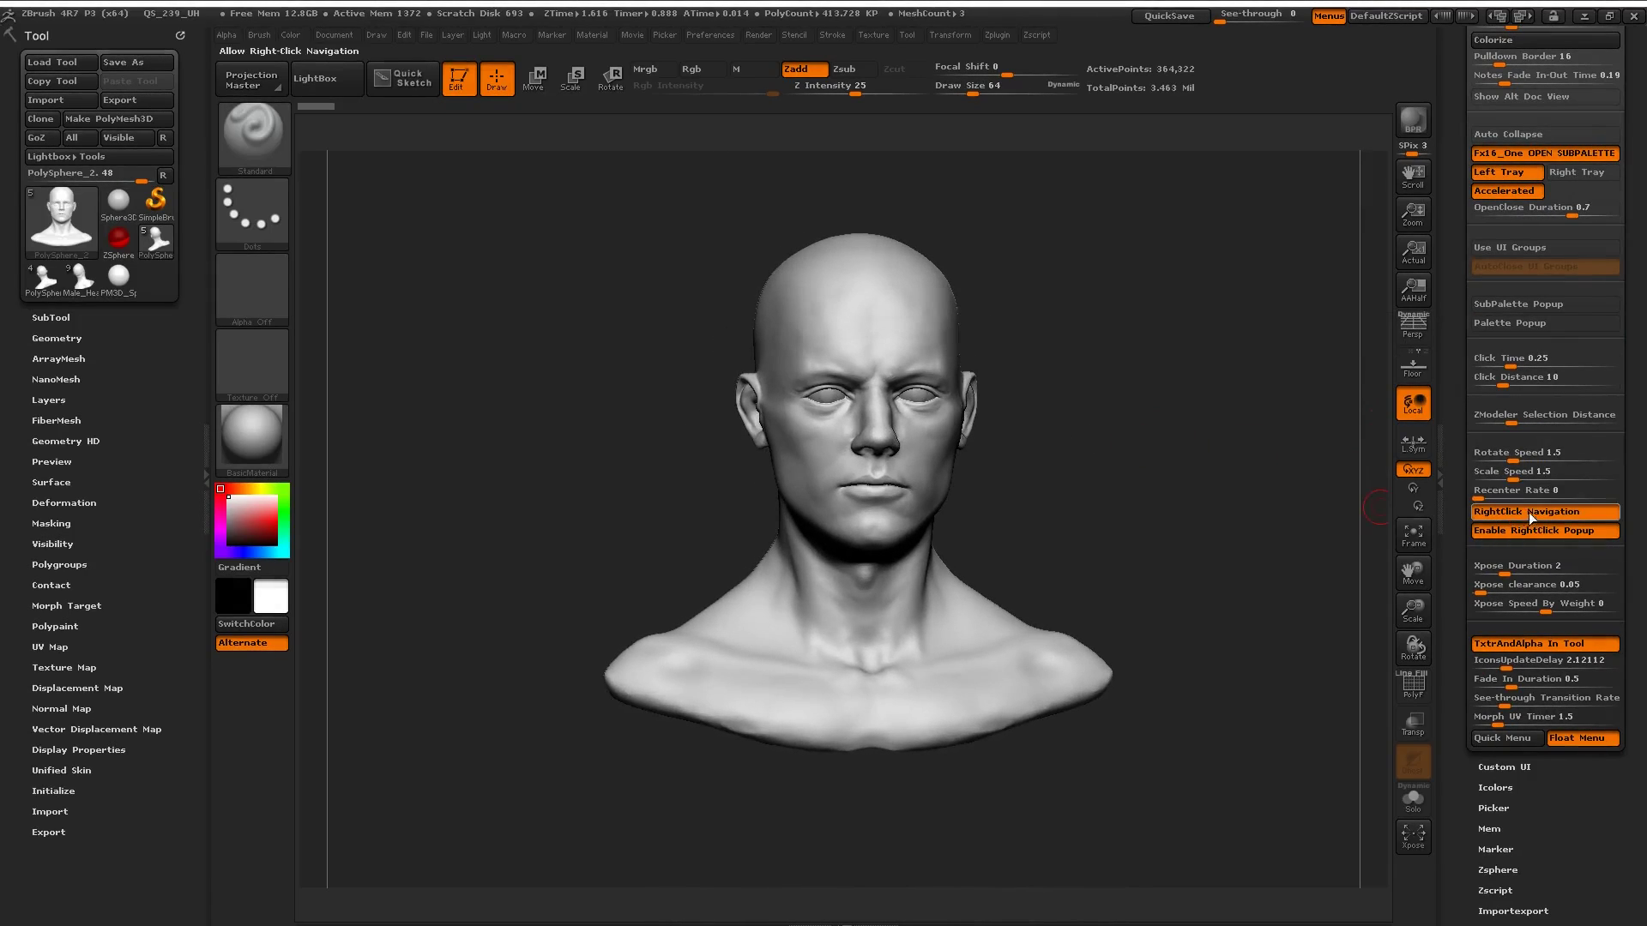
{"action": "right_click_drag", "start_coordinate": [603, 397], "coordinate": [569, 393]}
{"action": "right_click", "coordinate": [436, 294]}
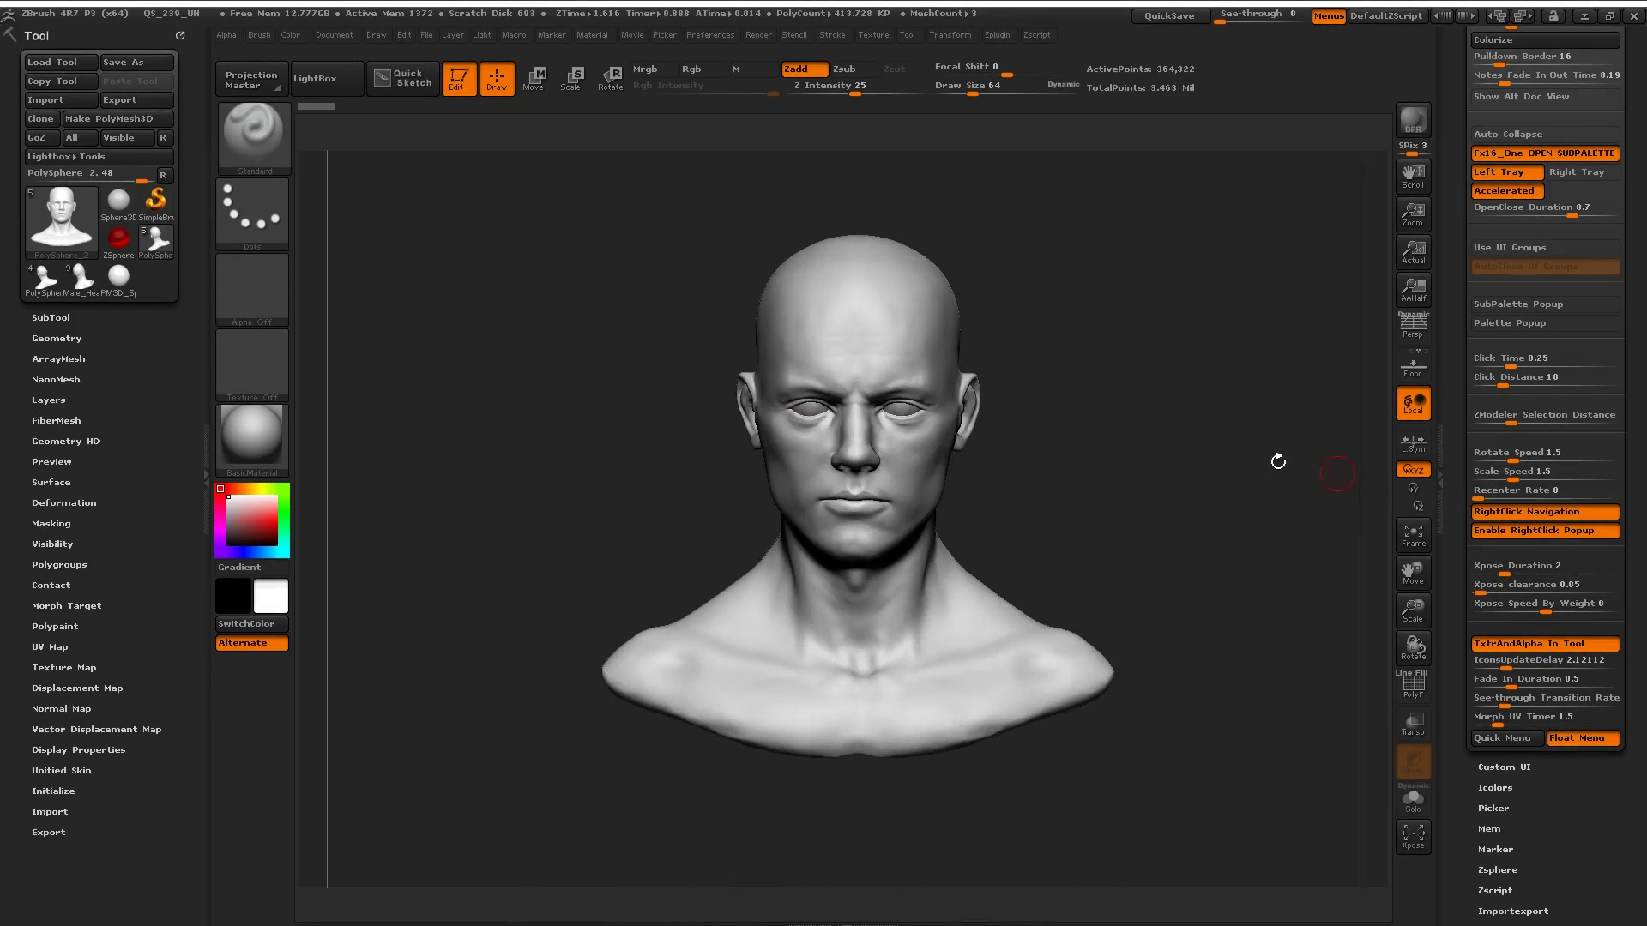
{"action": "mouse_move", "coordinate": [1025, 463]}
{"action": "right_mouse_down"}
{"action": "mouse_move", "coordinate": [1107, 467]}
{"action": "mouse_move", "coordinate": [1042, 453]}
{"action": "right_mouse_up"}
{"action": "mouse_move", "coordinate": [486, 381]}
{"action": "right_mouse_down", "text": "alt"}
{"action": "mouse_move", "coordinate": [320, 363]}
{"action": "mouse_move", "coordinate": [481, 457]}
{"action": "mouse_move", "coordinate": [719, 547]}
{"action": "right_mouse_up", "text": "alt"}
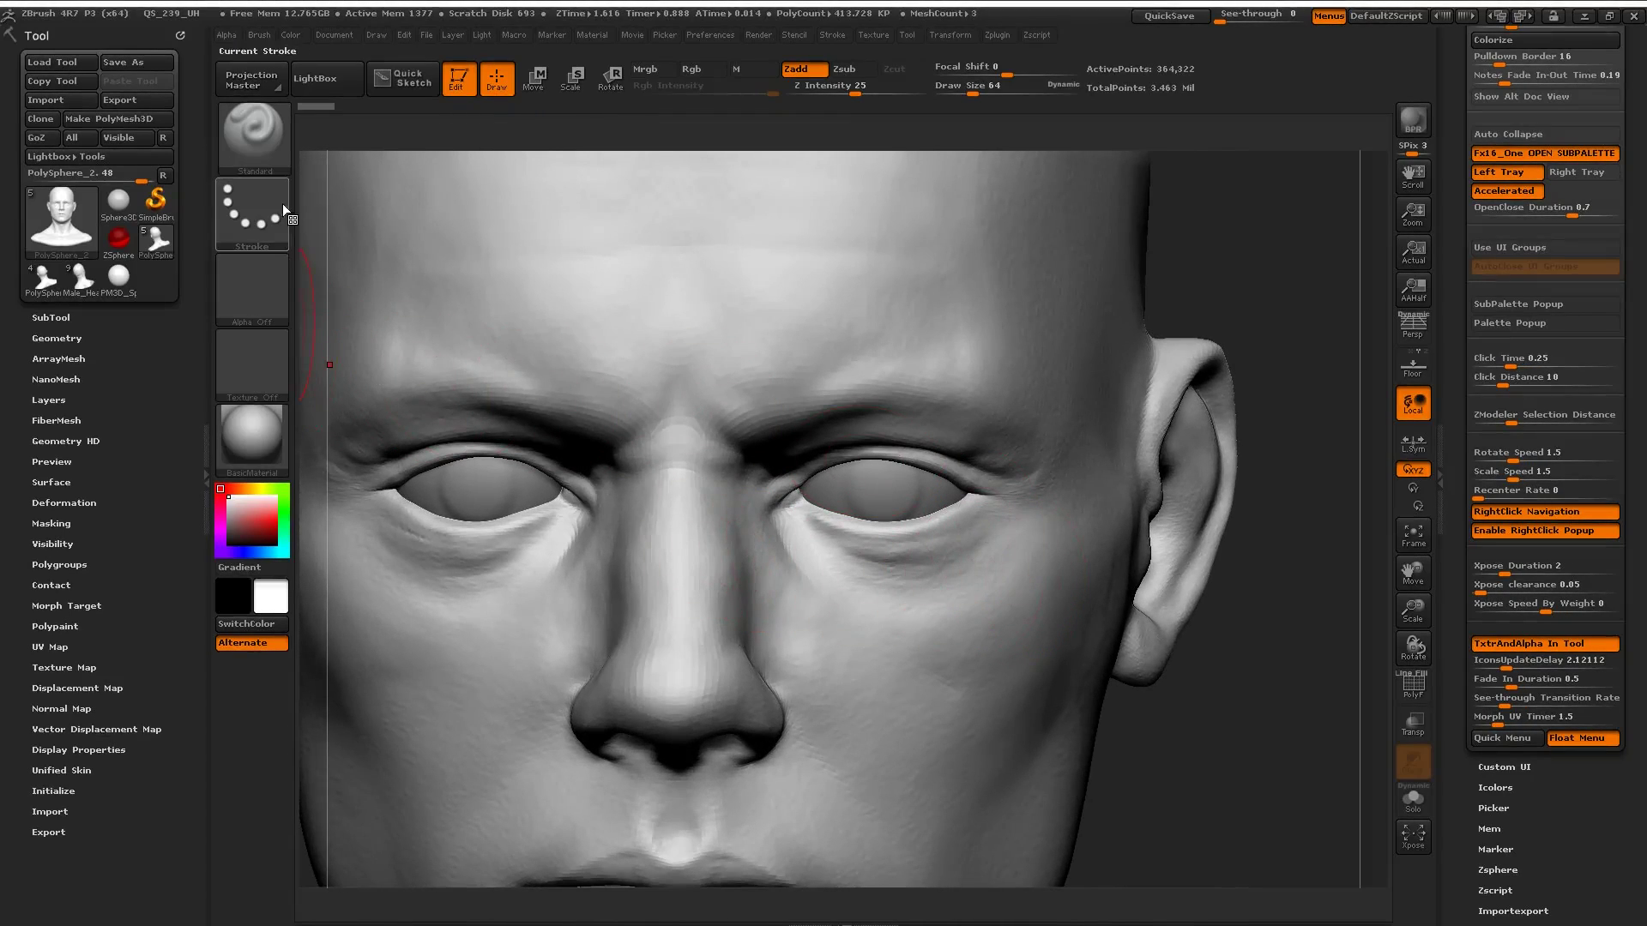
{"action": "right_click_drag", "start_coordinate": [310, 299], "coordinate": [300, 112], "text": "ctrl"}
{"action": "right_click_drag", "start_coordinate": [866, 507], "coordinate": [1278, 509], "text": "alt"}
{"action": "right_click_drag", "start_coordinate": [793, 471], "coordinate": [537, 455]}
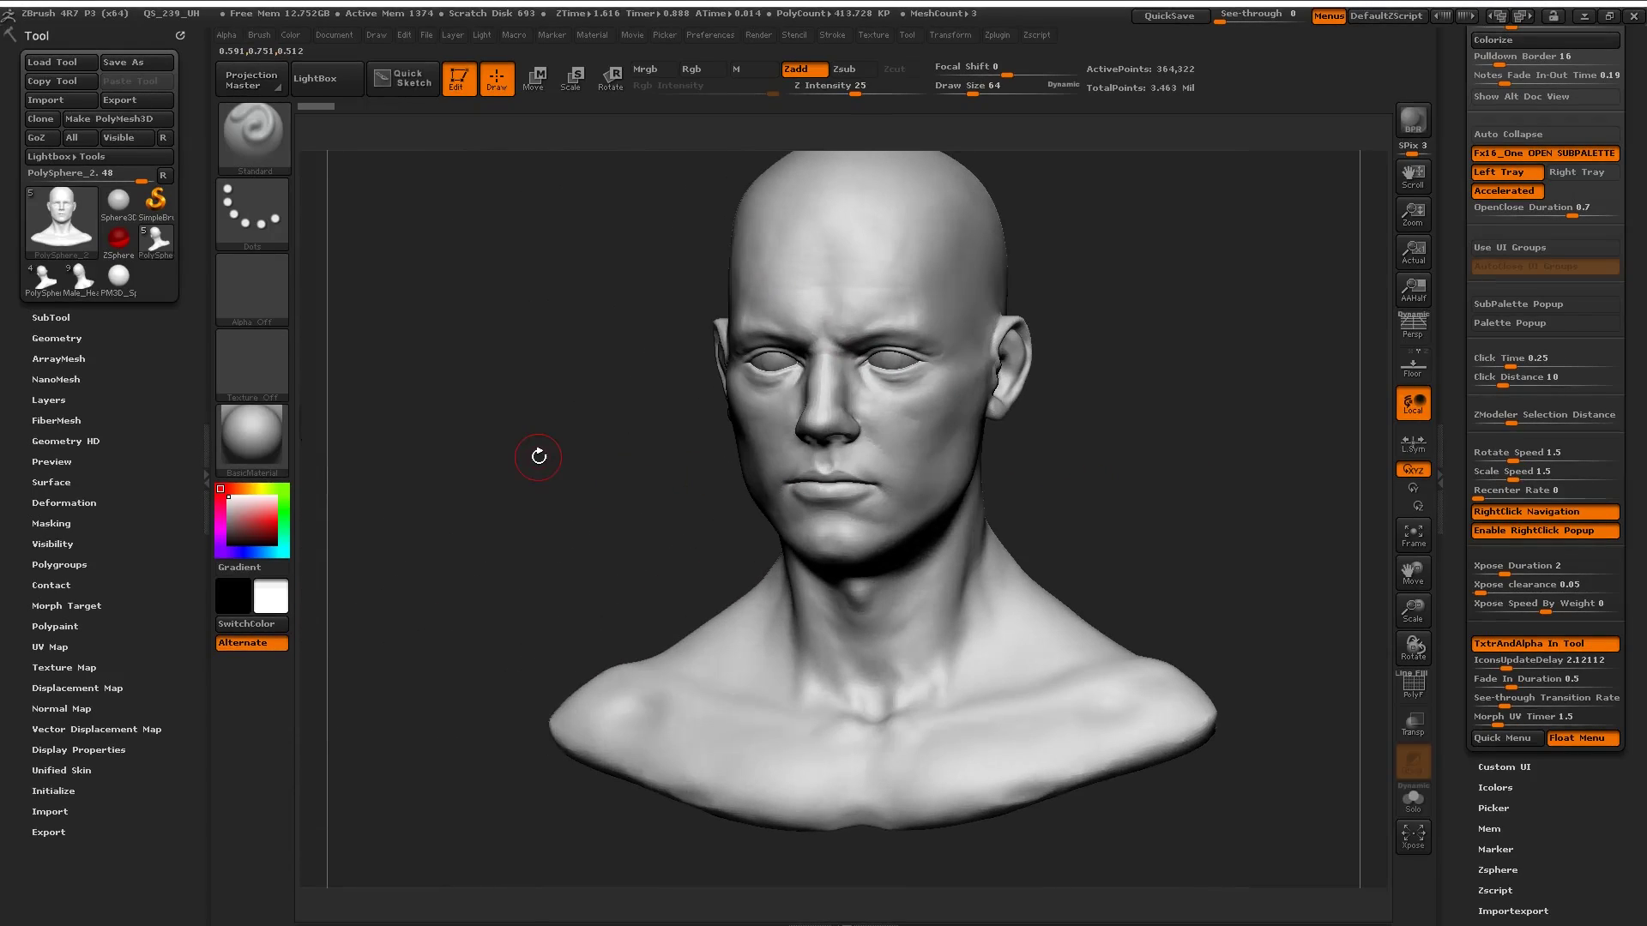
Step: Turn off RightClick Navigation in the Interface preferences and open the Custom UI settings
{"action": "left_click", "coordinate": [1512, 513]}
{"action": "left_click_drag", "start_coordinate": [1475, 548], "coordinate": [1468, 487]}
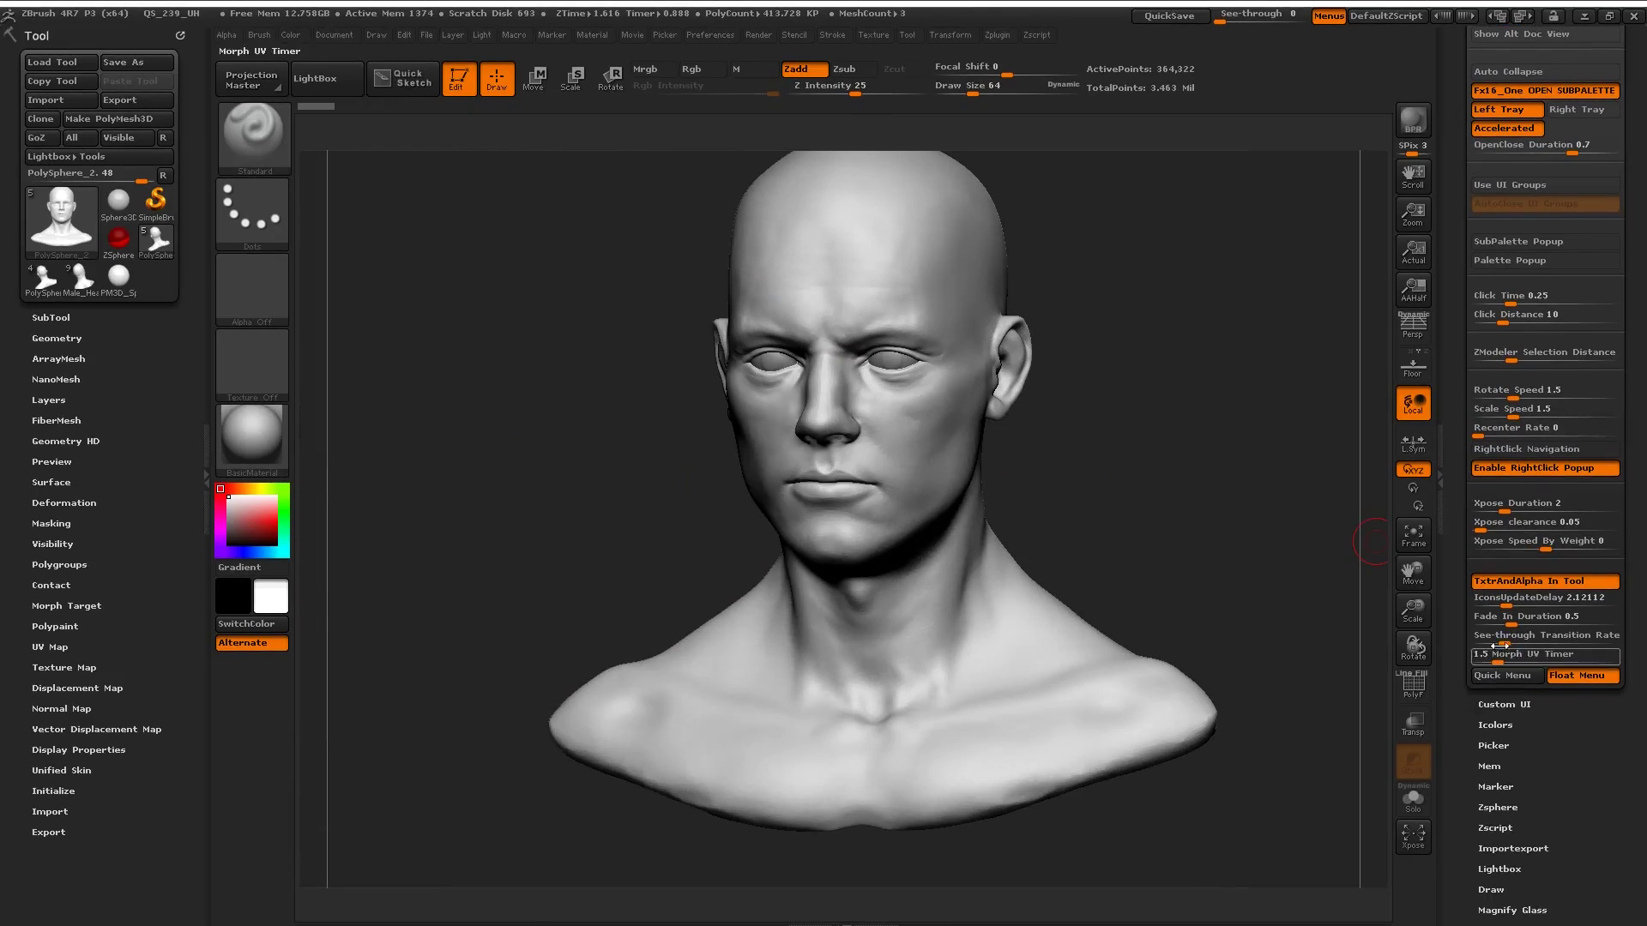
{"action": "left_click_drag", "start_coordinate": [1469, 717], "coordinate": [1468, 619]}
{"action": "left_click", "coordinate": [1486, 607]}
{"action": "left_click_drag", "start_coordinate": [1466, 291], "coordinate": [1458, 445]}
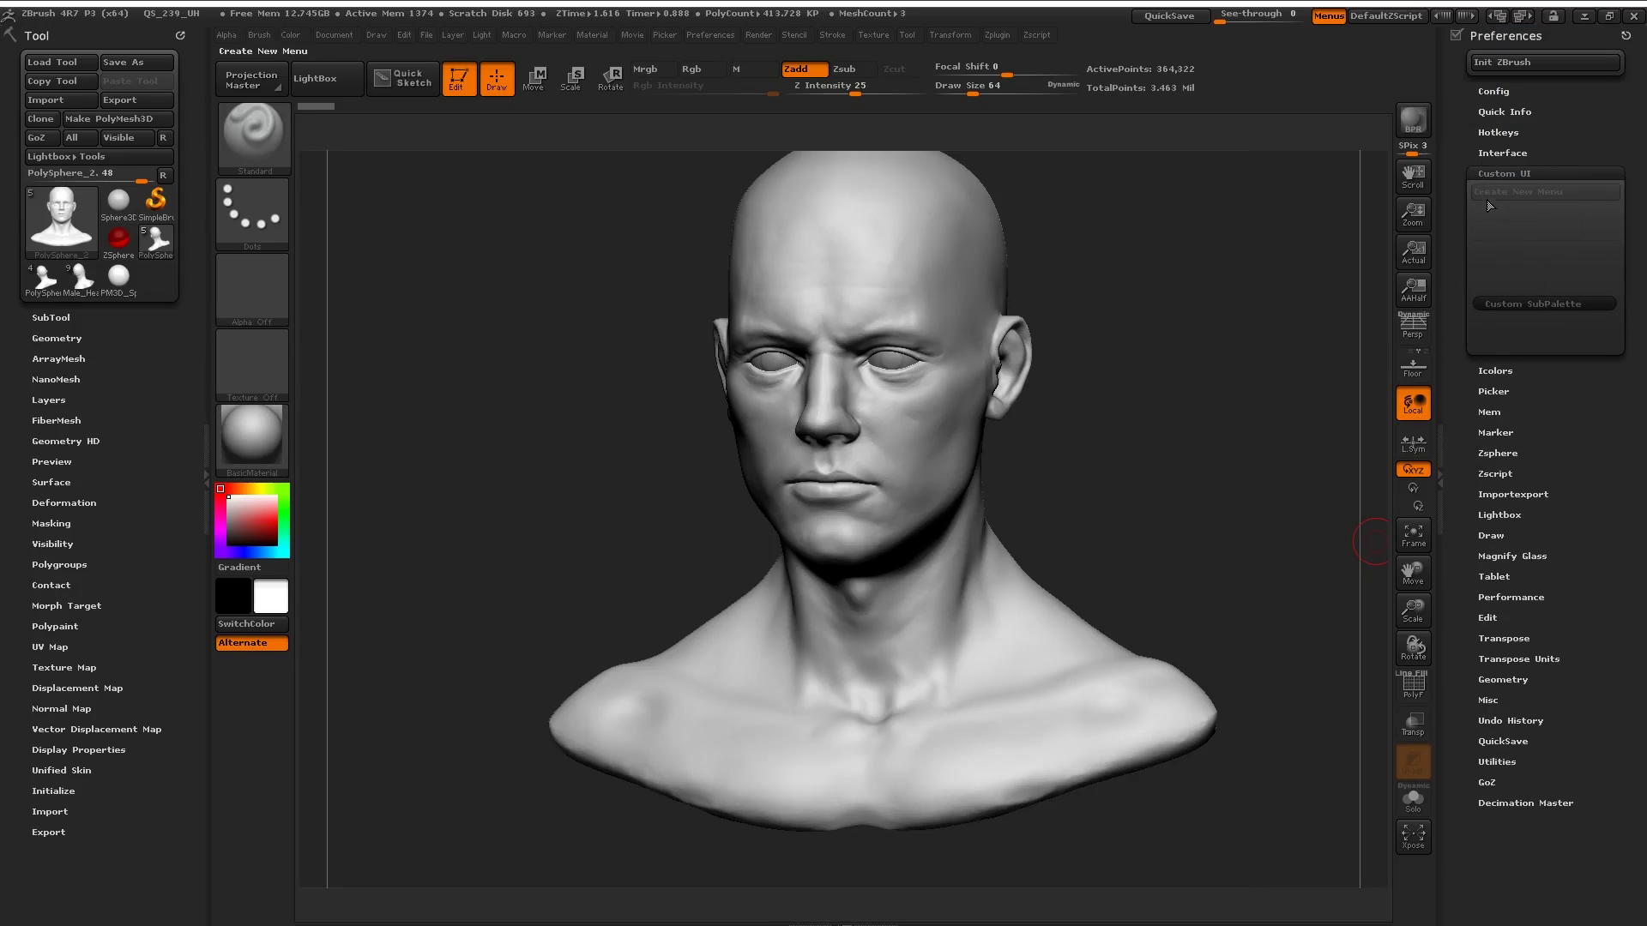
Step: Look through the Icolors preferences, including the interface color swatches, opacity sliders, shading curves and color adjustments
{"action": "left_click", "coordinate": [1487, 372]}
{"action": "left_click_drag", "start_coordinate": [1463, 375], "coordinate": [1467, 910]}
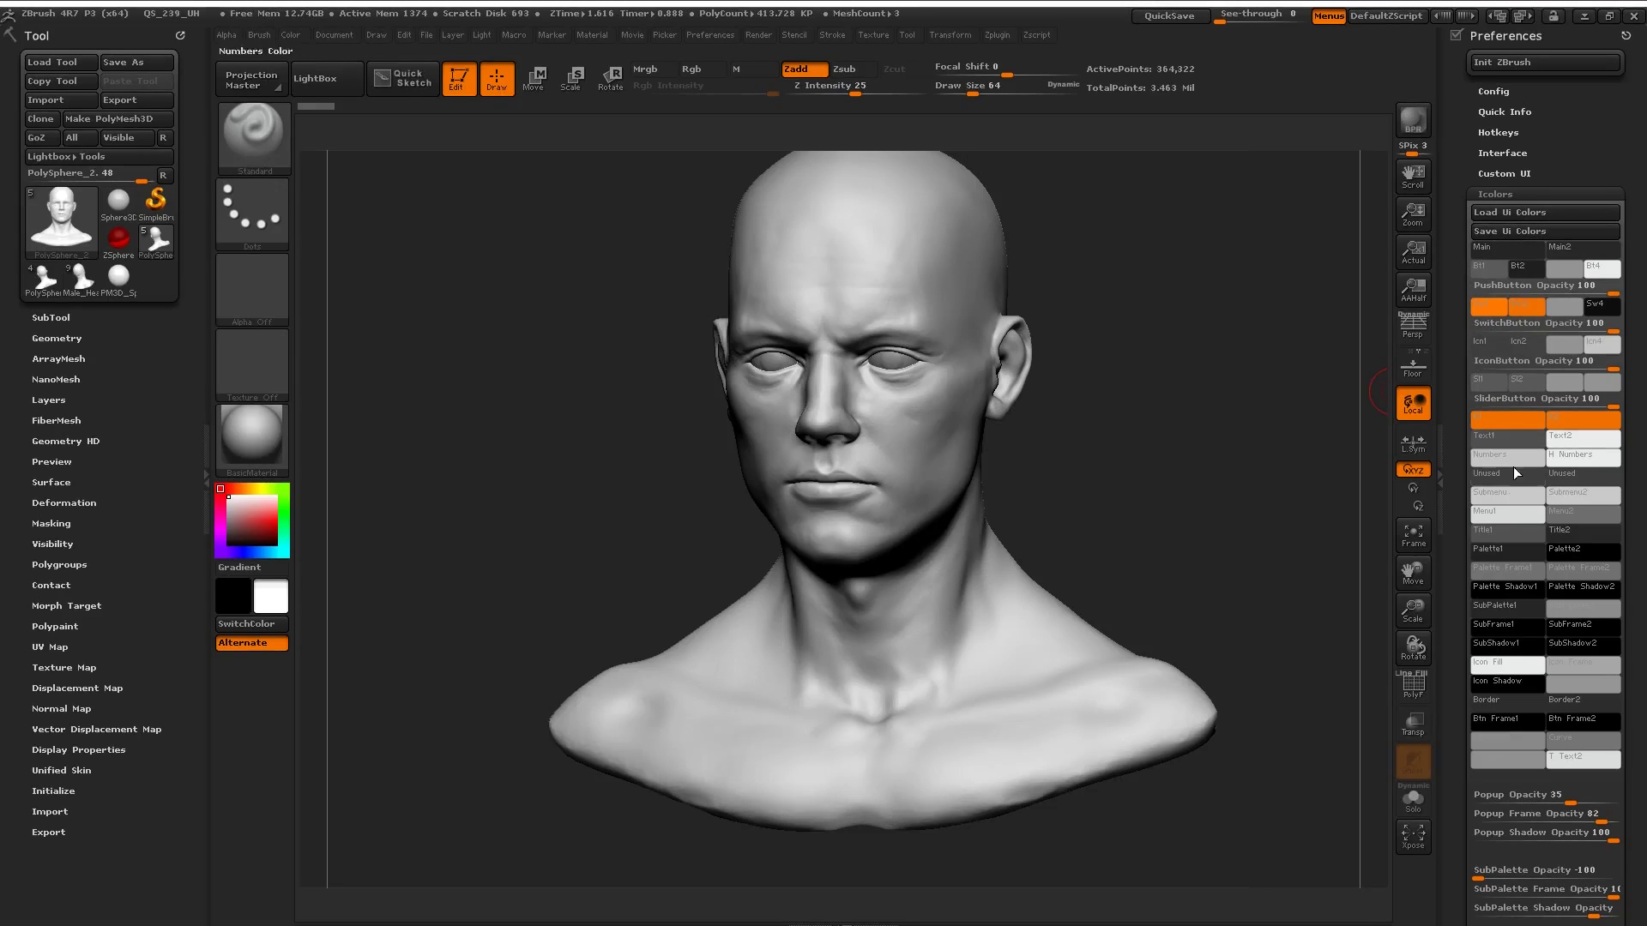
{"action": "left_click_drag", "start_coordinate": [1452, 583], "coordinate": [1451, 521]}
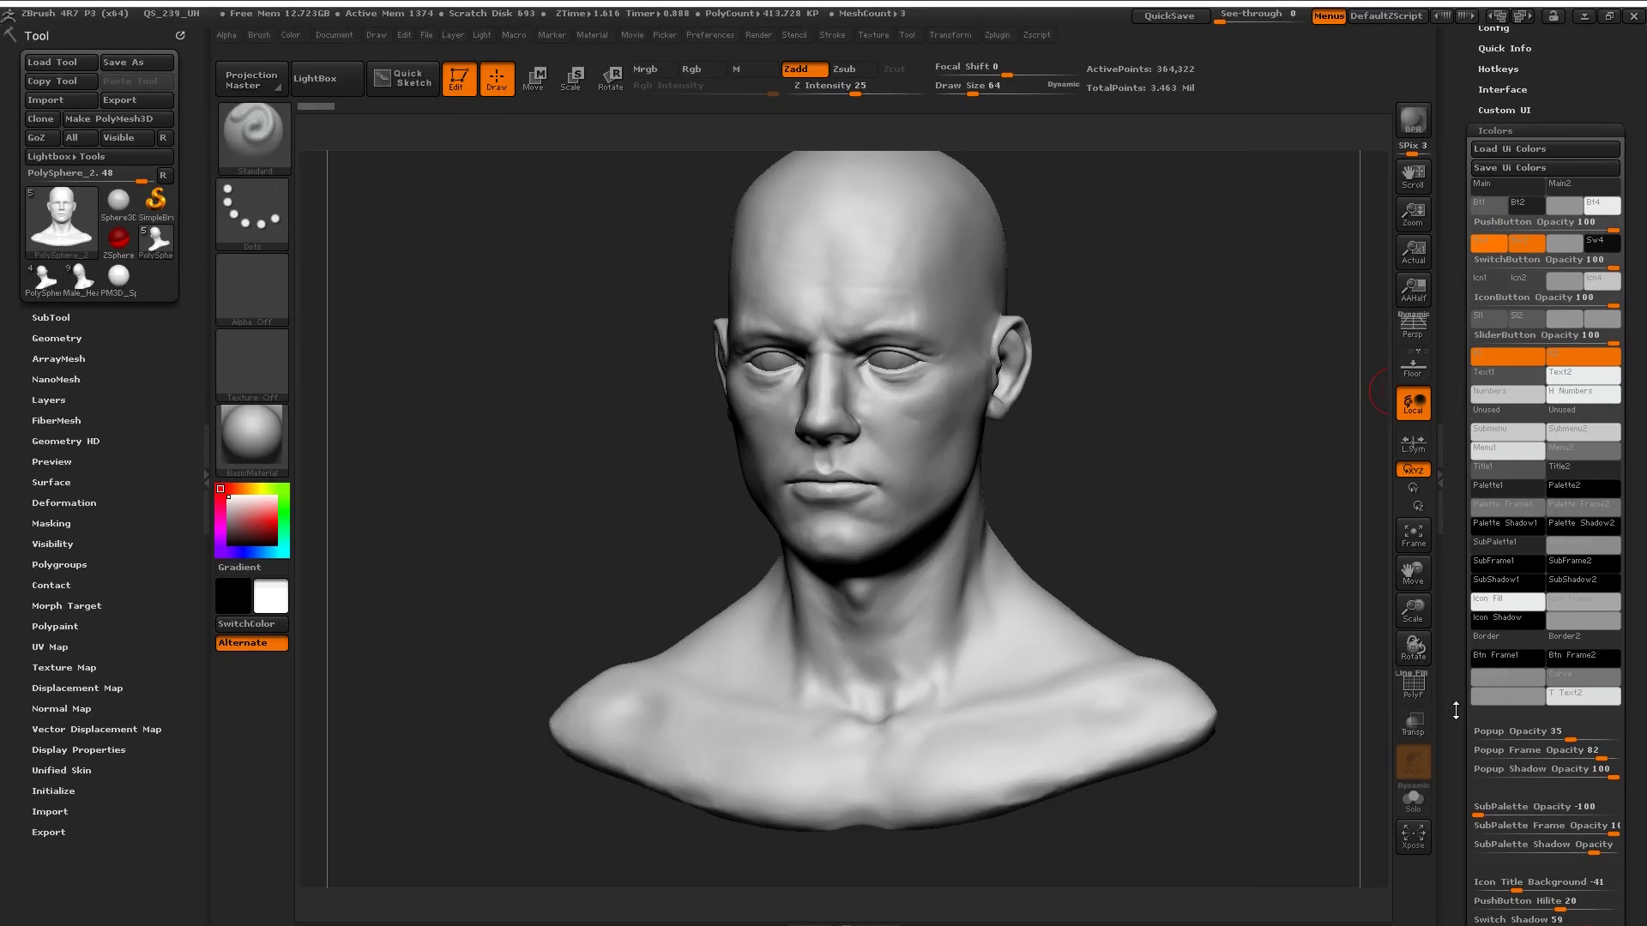
{"action": "left_click_drag", "start_coordinate": [1456, 711], "coordinate": [1457, 587]}
{"action": "scroll", "coordinate": [1457, 586], "scroll_direction": "down", "scroll_amount": 4}
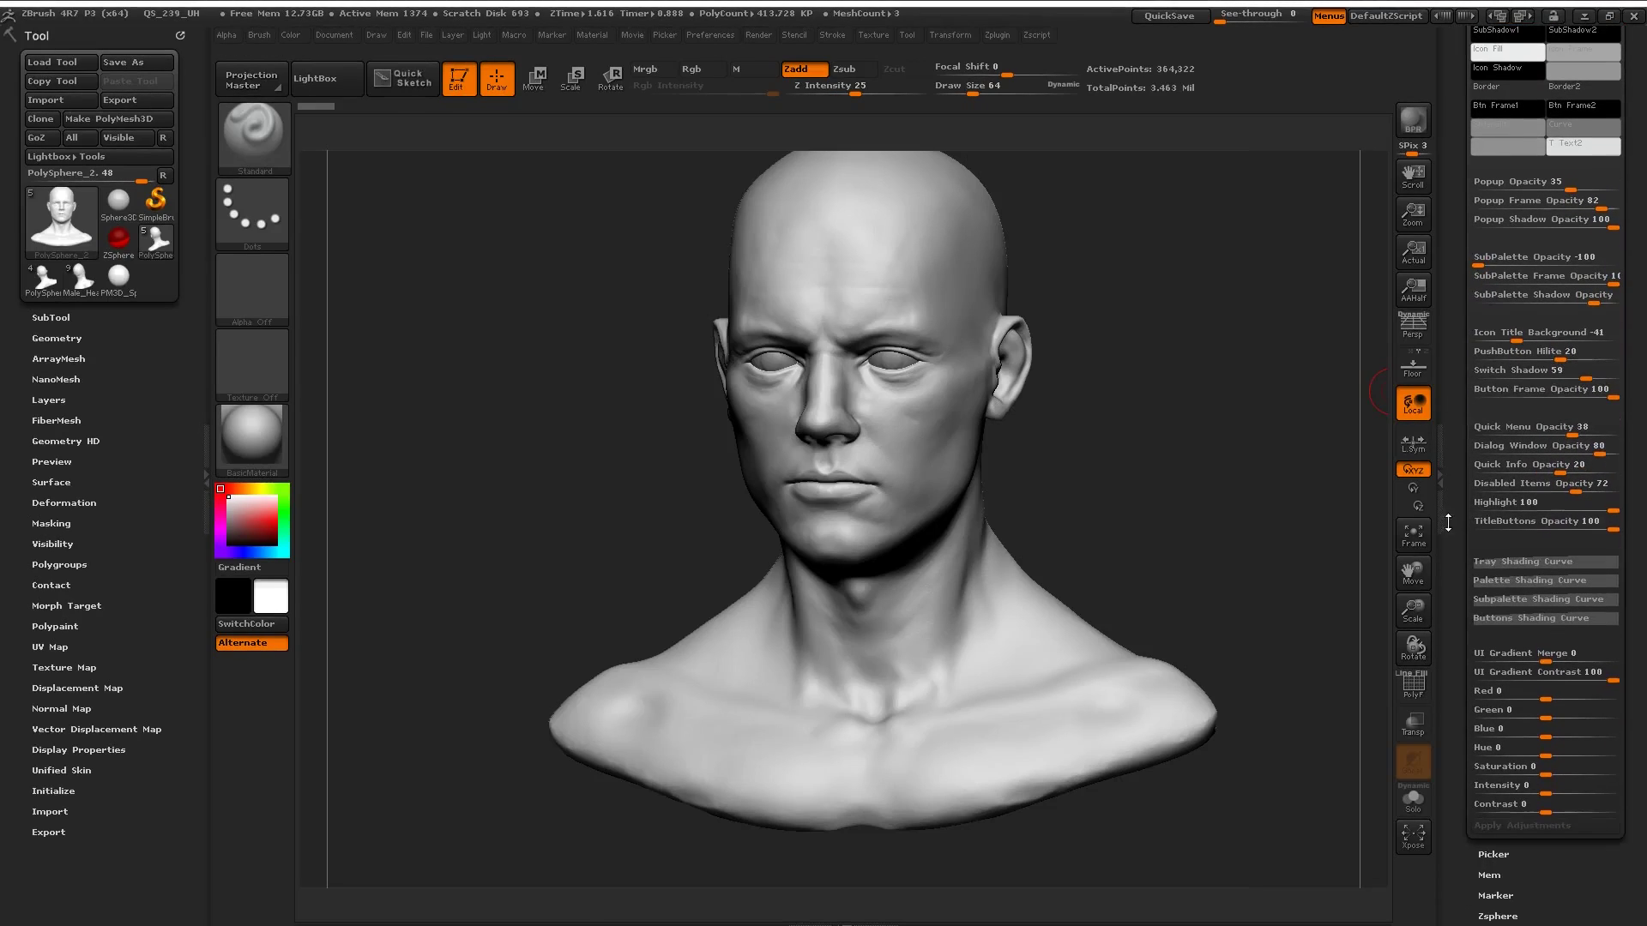
{"action": "left_click_drag", "start_coordinate": [1459, 689], "coordinate": [1440, 626]}
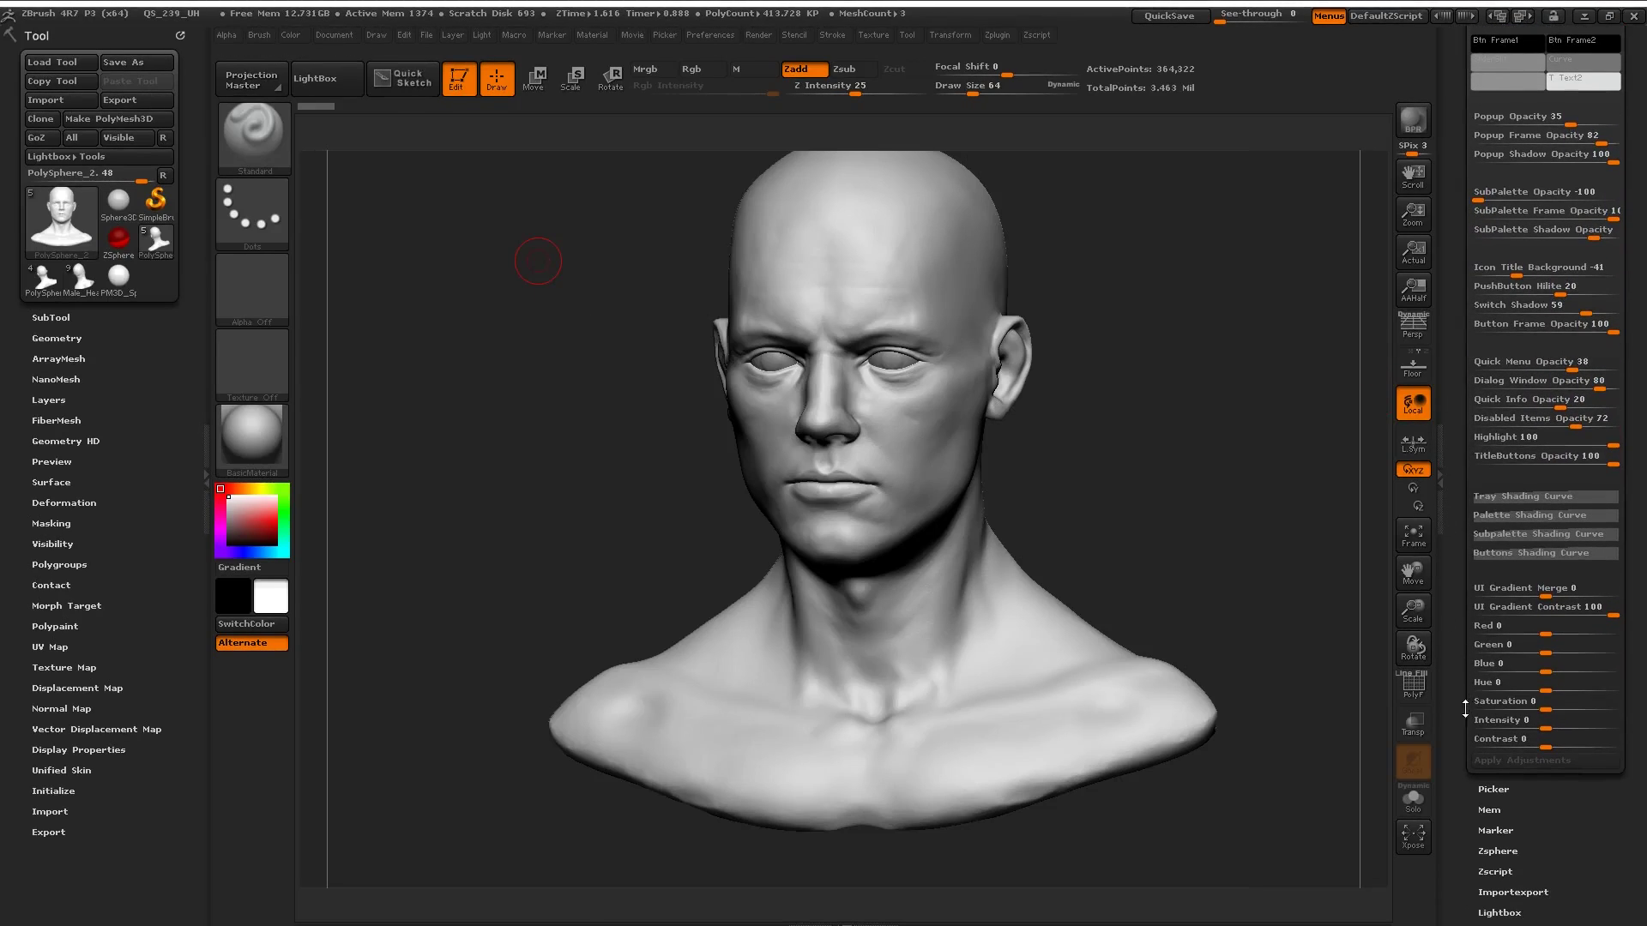
{"action": "scroll", "coordinate": [1467, 655], "scroll_direction": "down", "scroll_amount": 3}
{"action": "left_click", "coordinate": [1477, 631]}
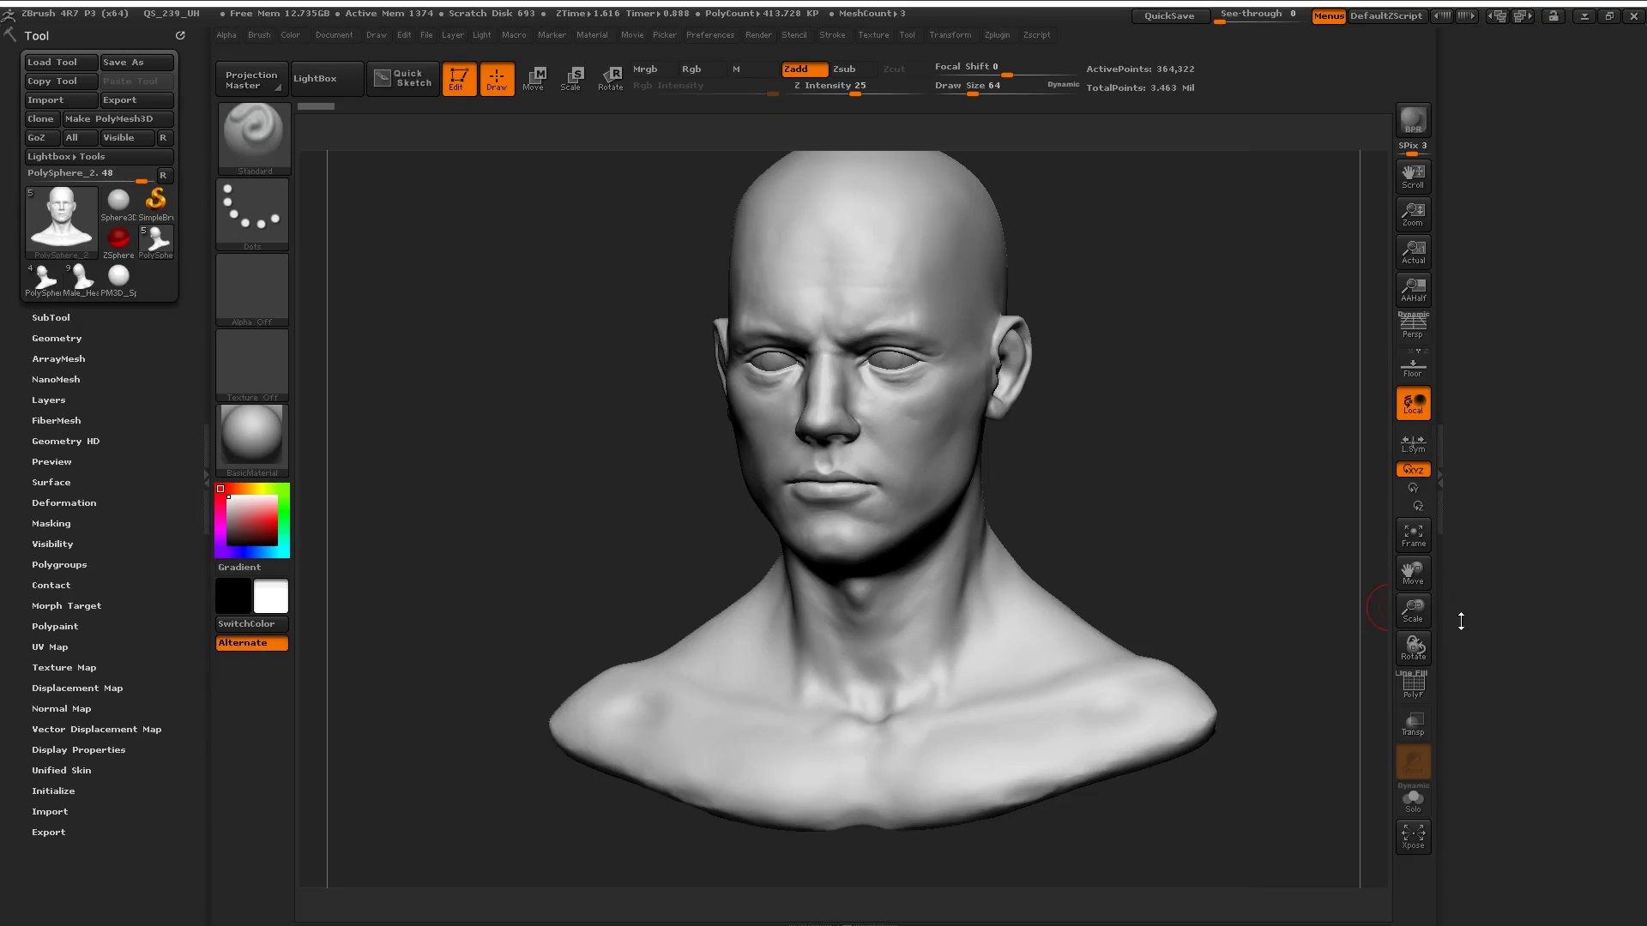
Step: Look through the Mem and Lightbox preferences, briefly showing and hiding LightBox
{"action": "left_click", "coordinate": [1489, 299]}
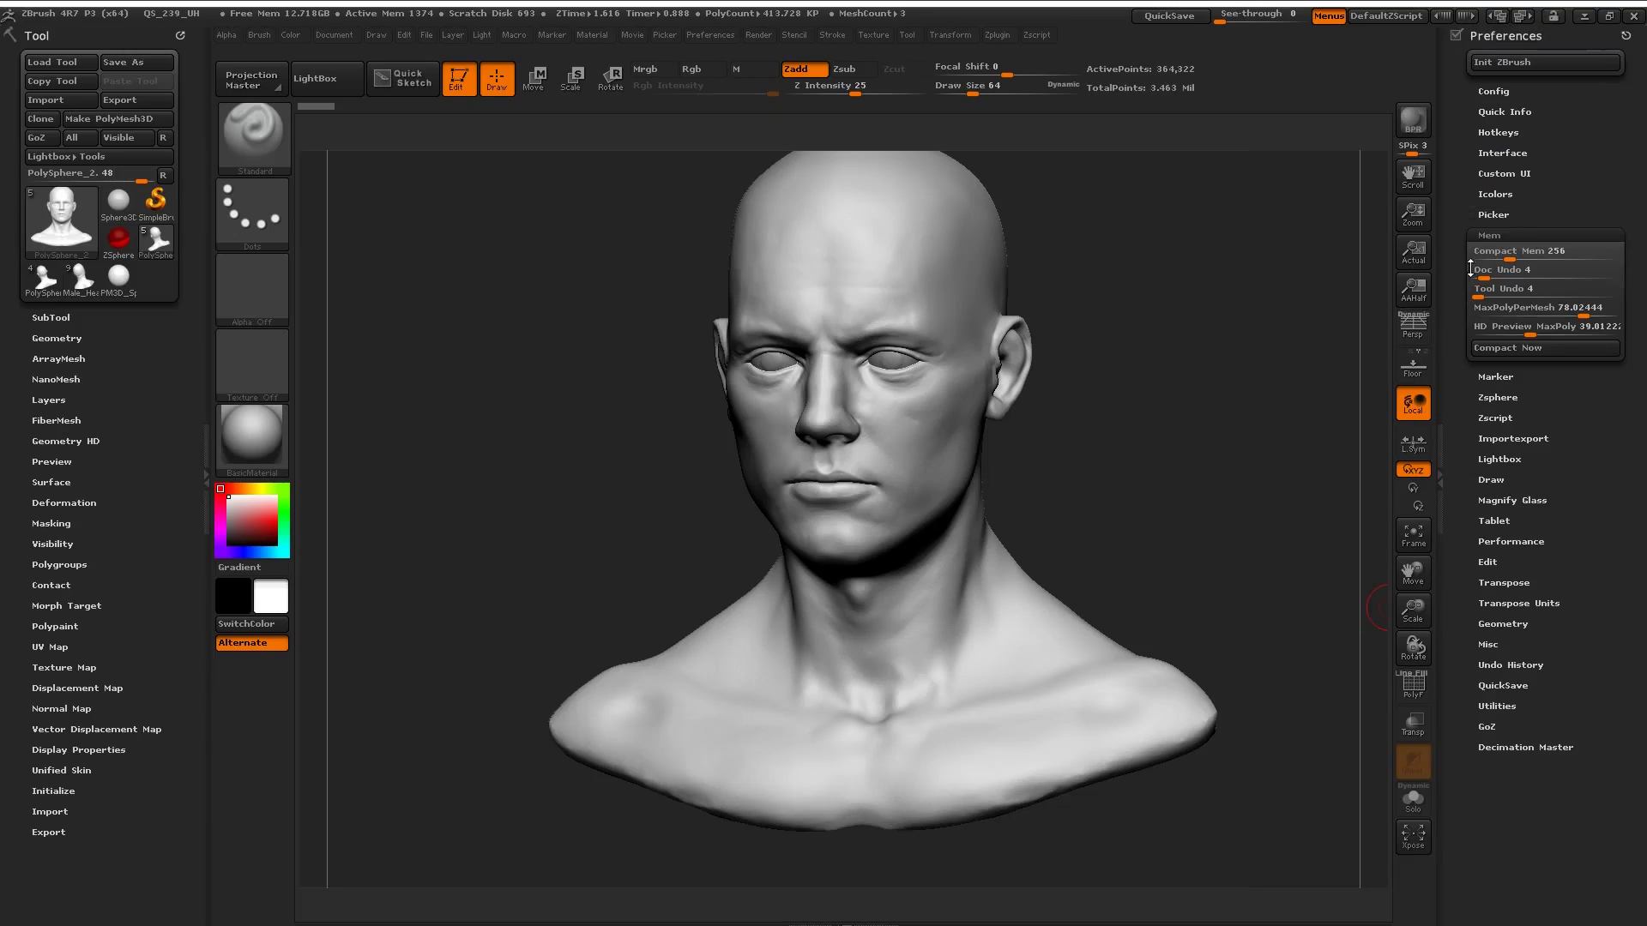
{"action": "left_click", "coordinate": [1488, 377]}
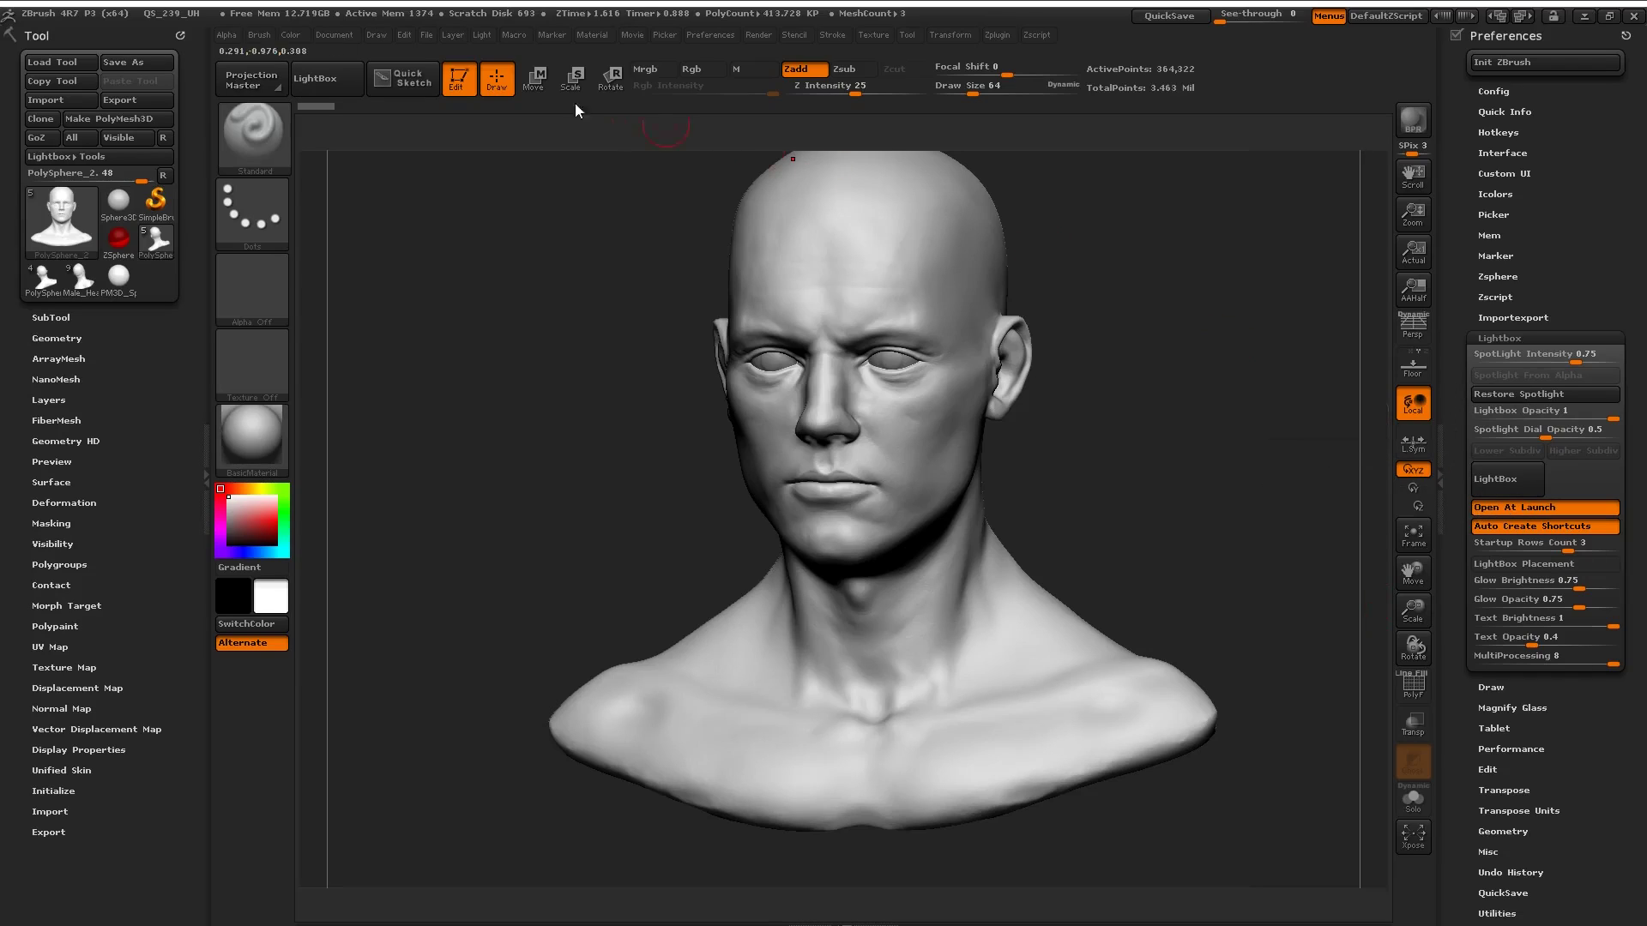
{"action": "left_click", "coordinate": [1507, 479]}
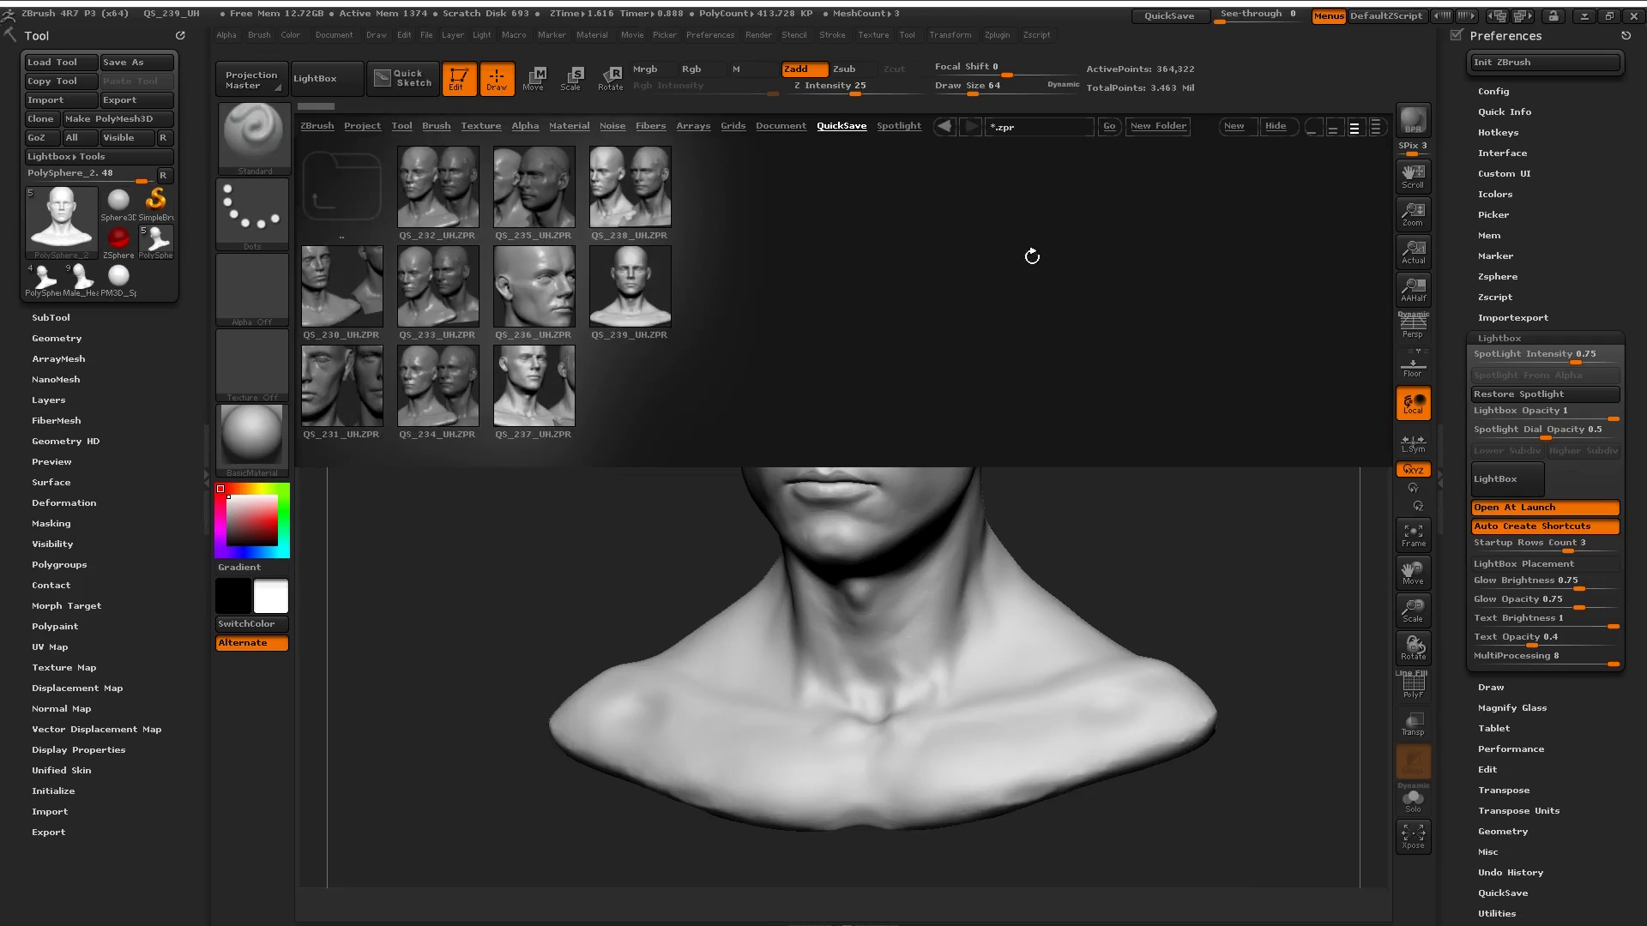
{"action": "left_click", "coordinate": [356, 90]}
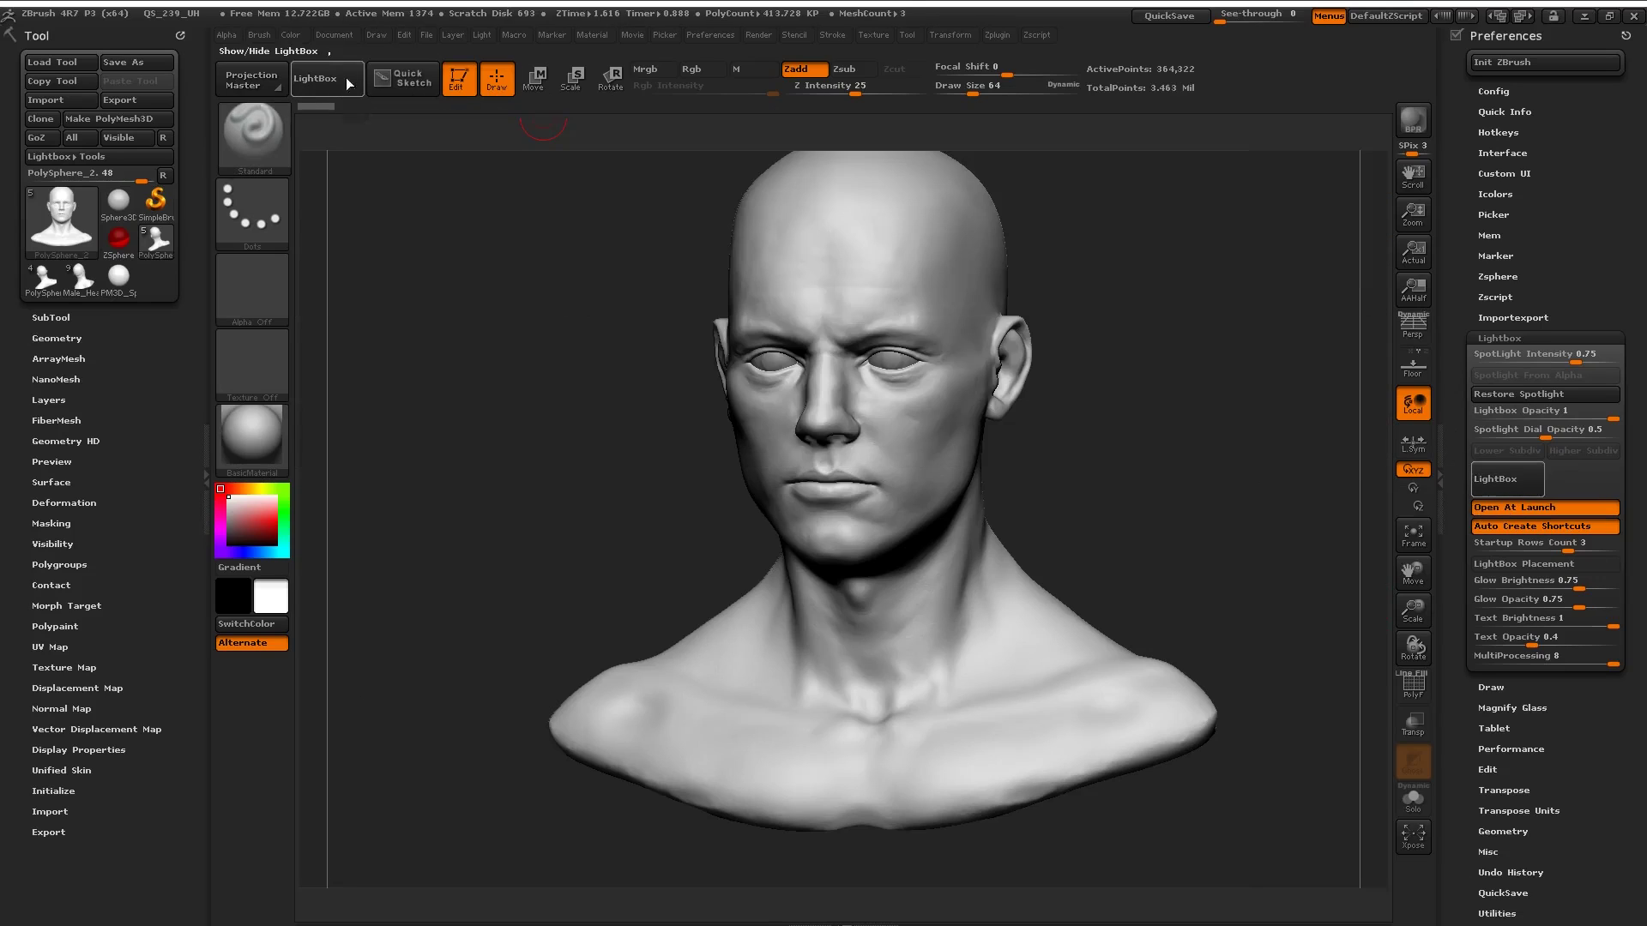
{"action": "left_click_drag", "start_coordinate": [1462, 540], "coordinate": [1461, 527]}
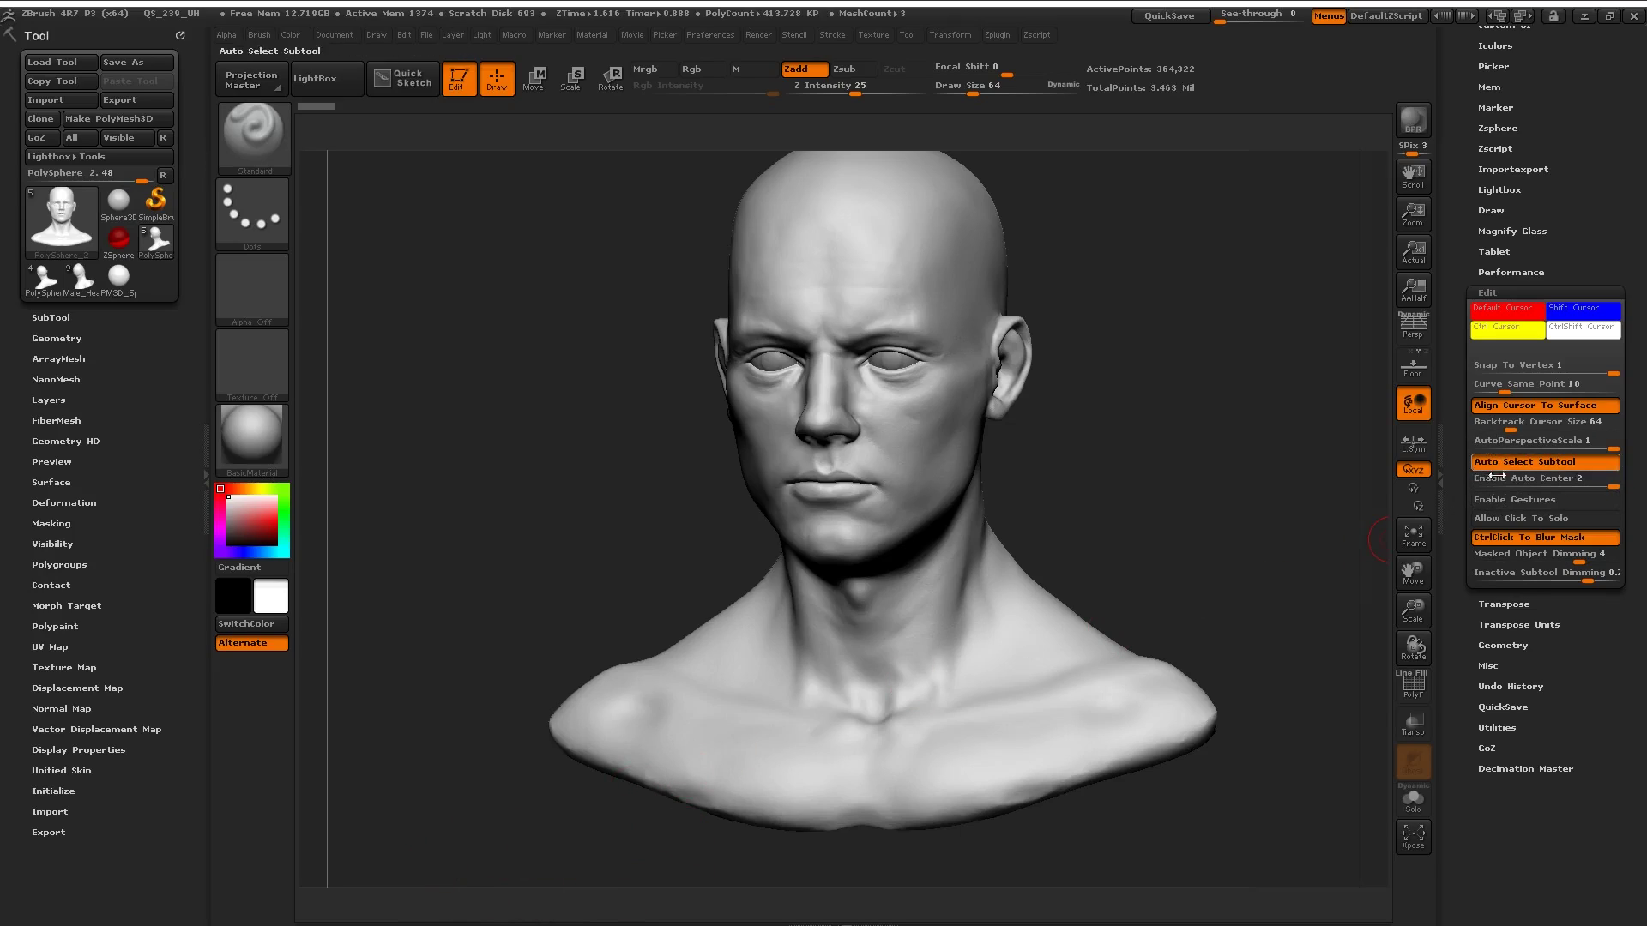
Step: Turn on Allow Click To Solo in the Edit preferences and try it while switching between the eye and head subtools
{"action": "left_click", "coordinate": [1520, 520]}
{"action": "left_click_drag", "start_coordinate": [473, 463], "coordinate": [592, 487]}
{"action": "left_click", "coordinate": [528, 440]}
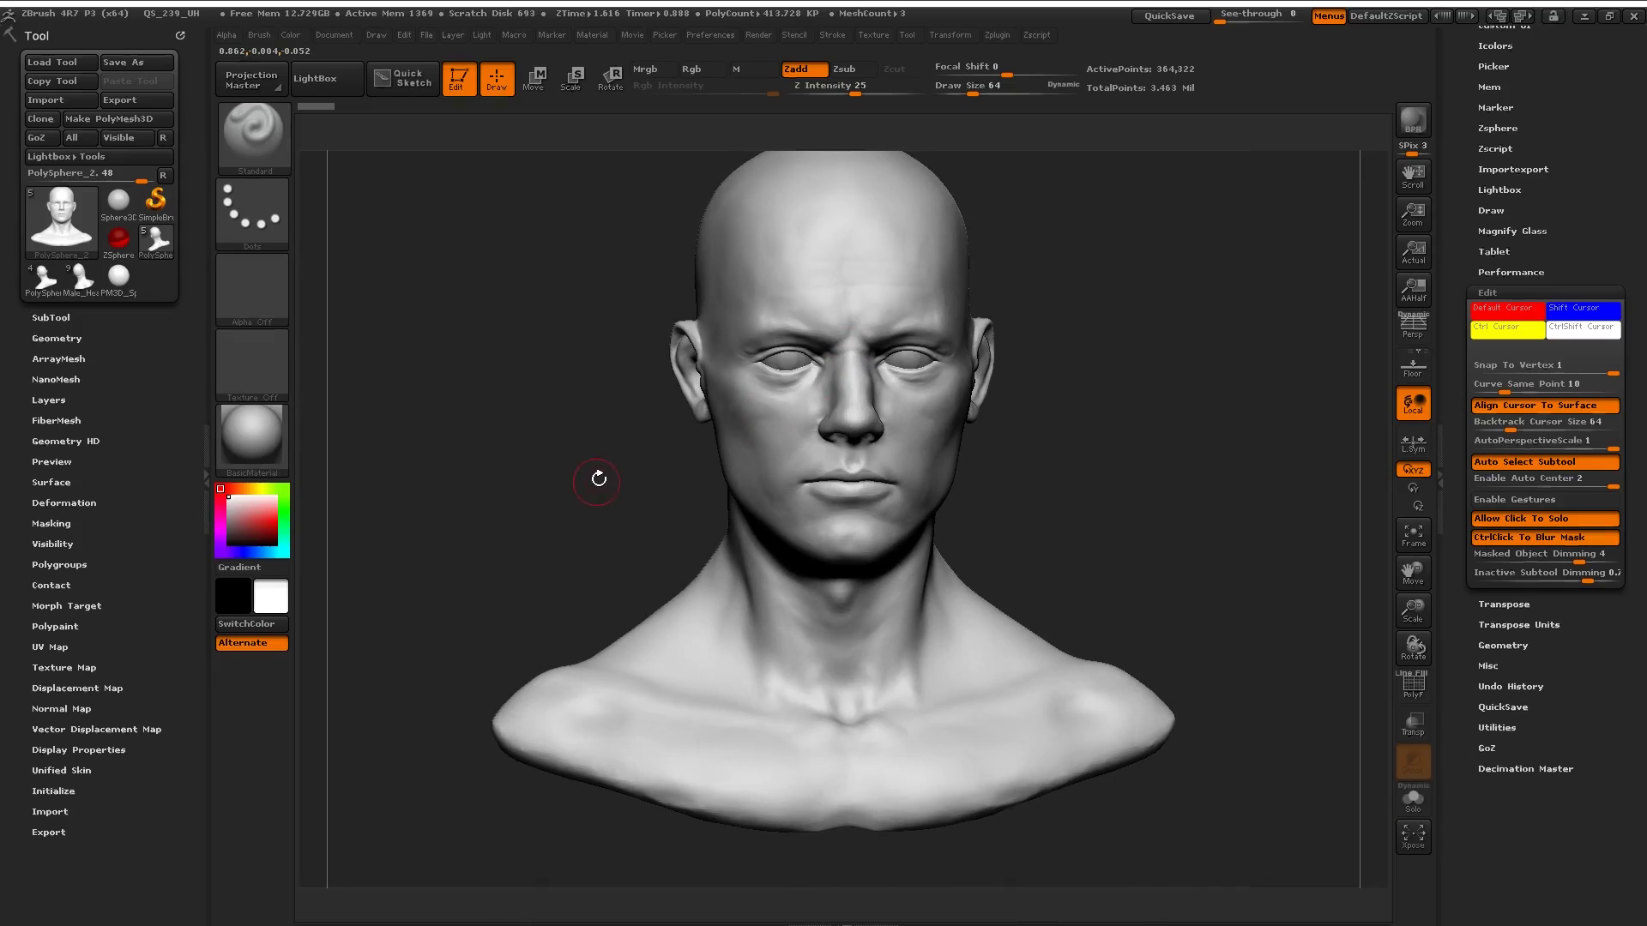
{"action": "left_click", "coordinate": [783, 358], "text": "alt"}
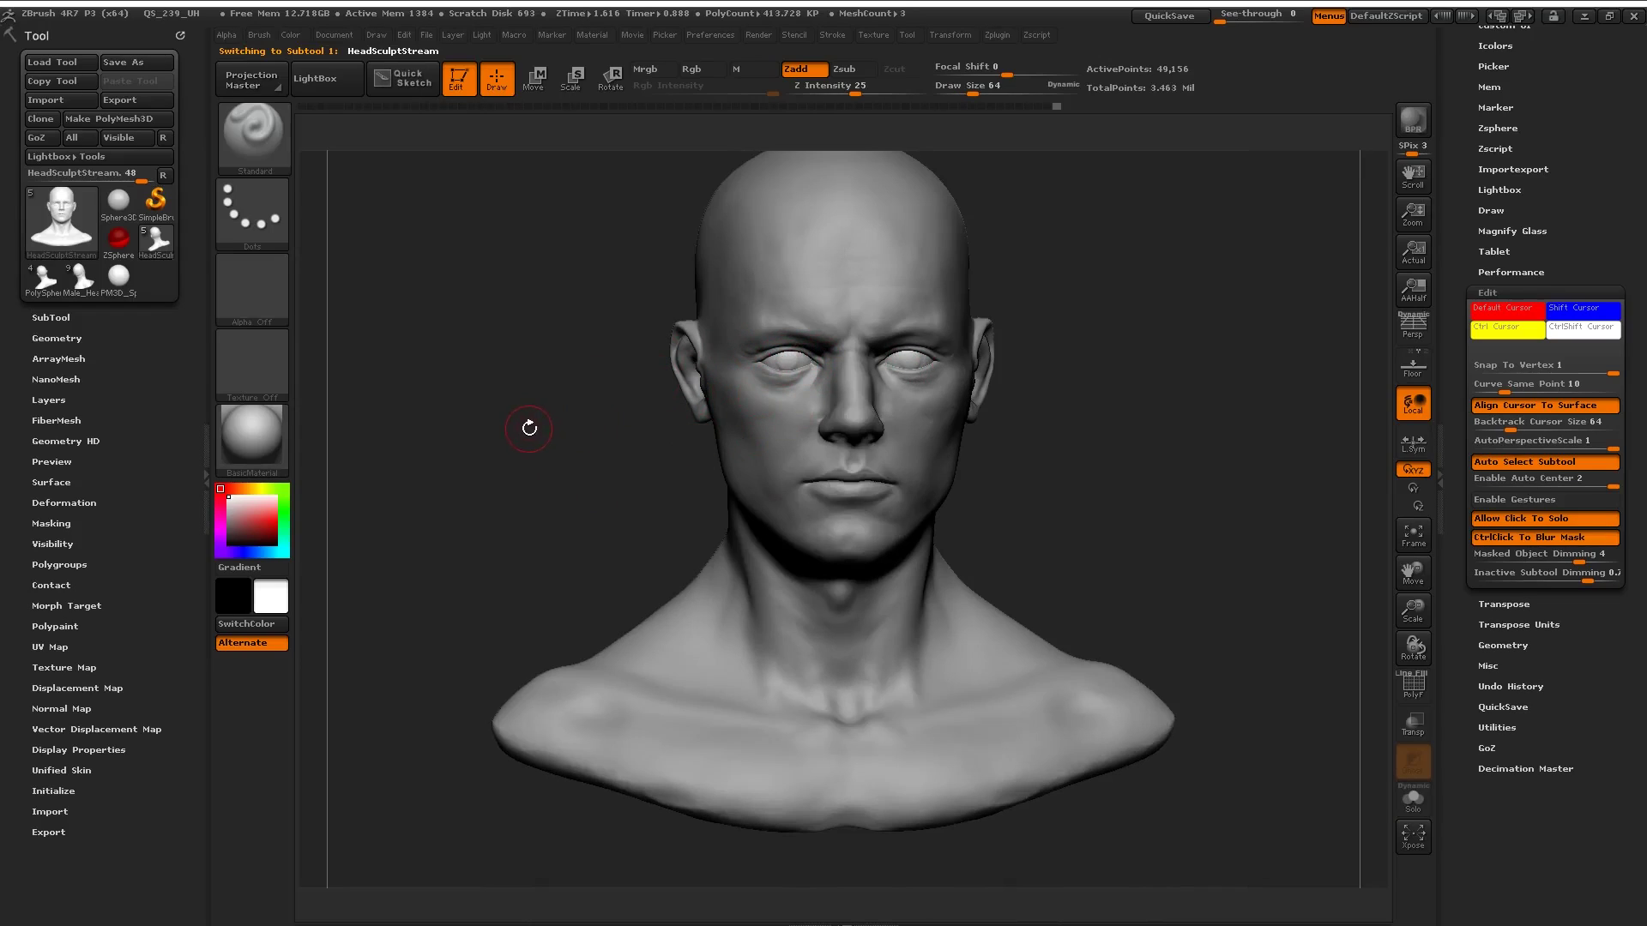
{"action": "left_click_drag", "start_coordinate": [532, 425], "coordinate": [577, 448]}
{"action": "left_click", "coordinate": [728, 435], "text": "alt"}
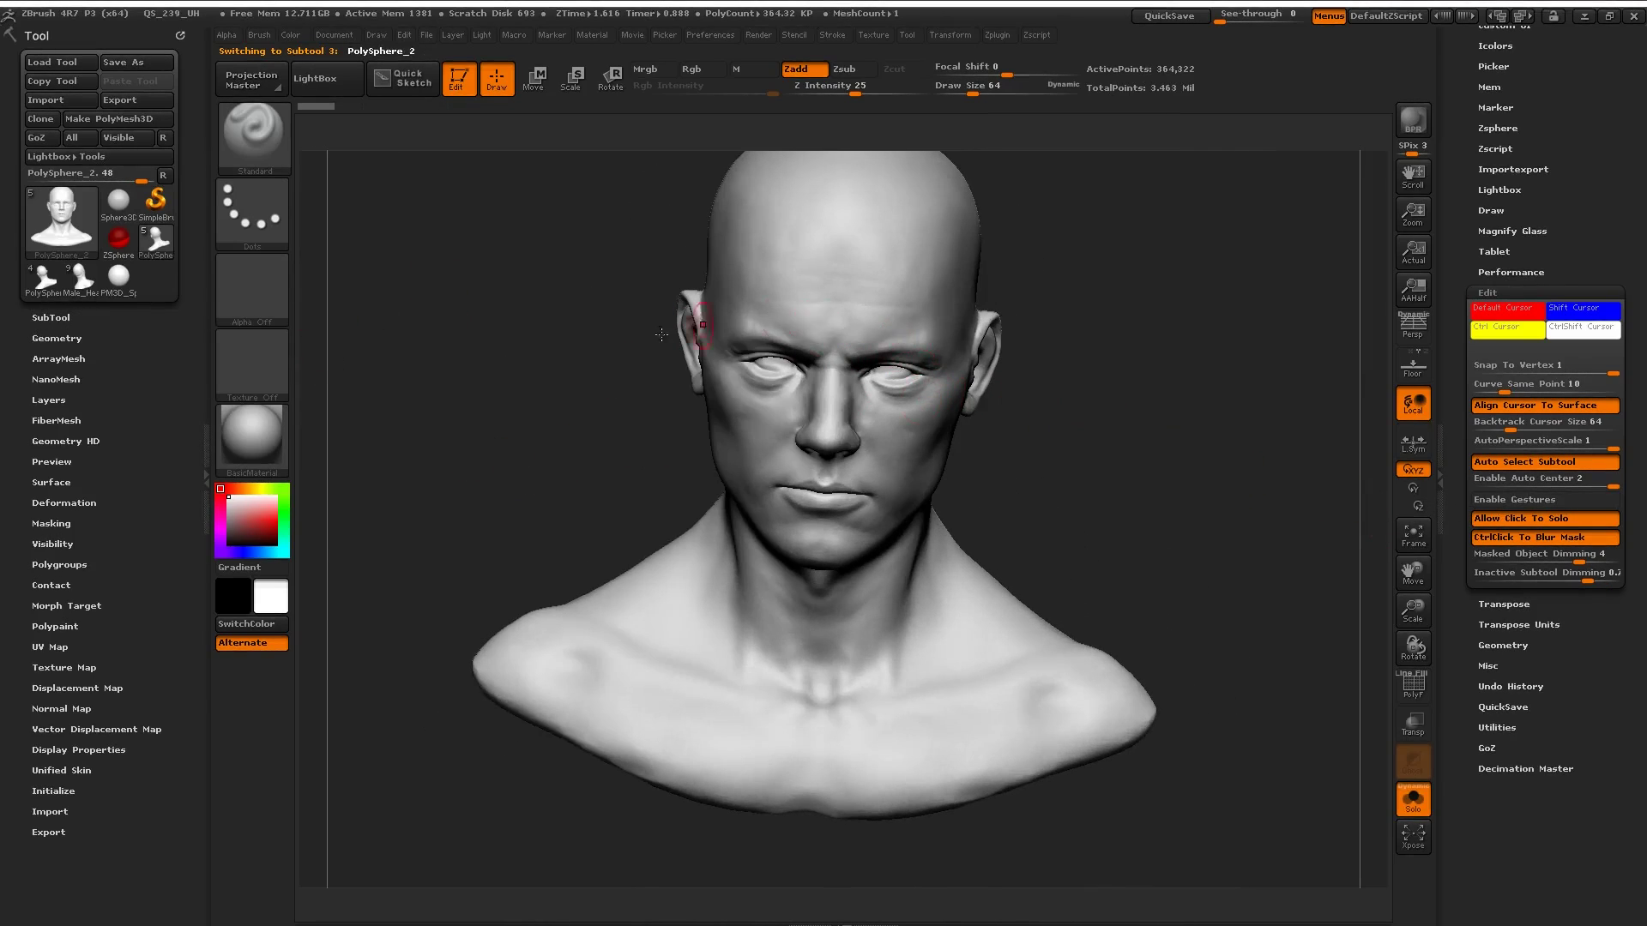
Step: Expand the SubTool section of the Tool palette and view the isolated head from several angles
{"action": "left_click_drag", "start_coordinate": [638, 340], "coordinate": [380, 326]}
{"action": "left_click", "coordinate": [50, 318]}
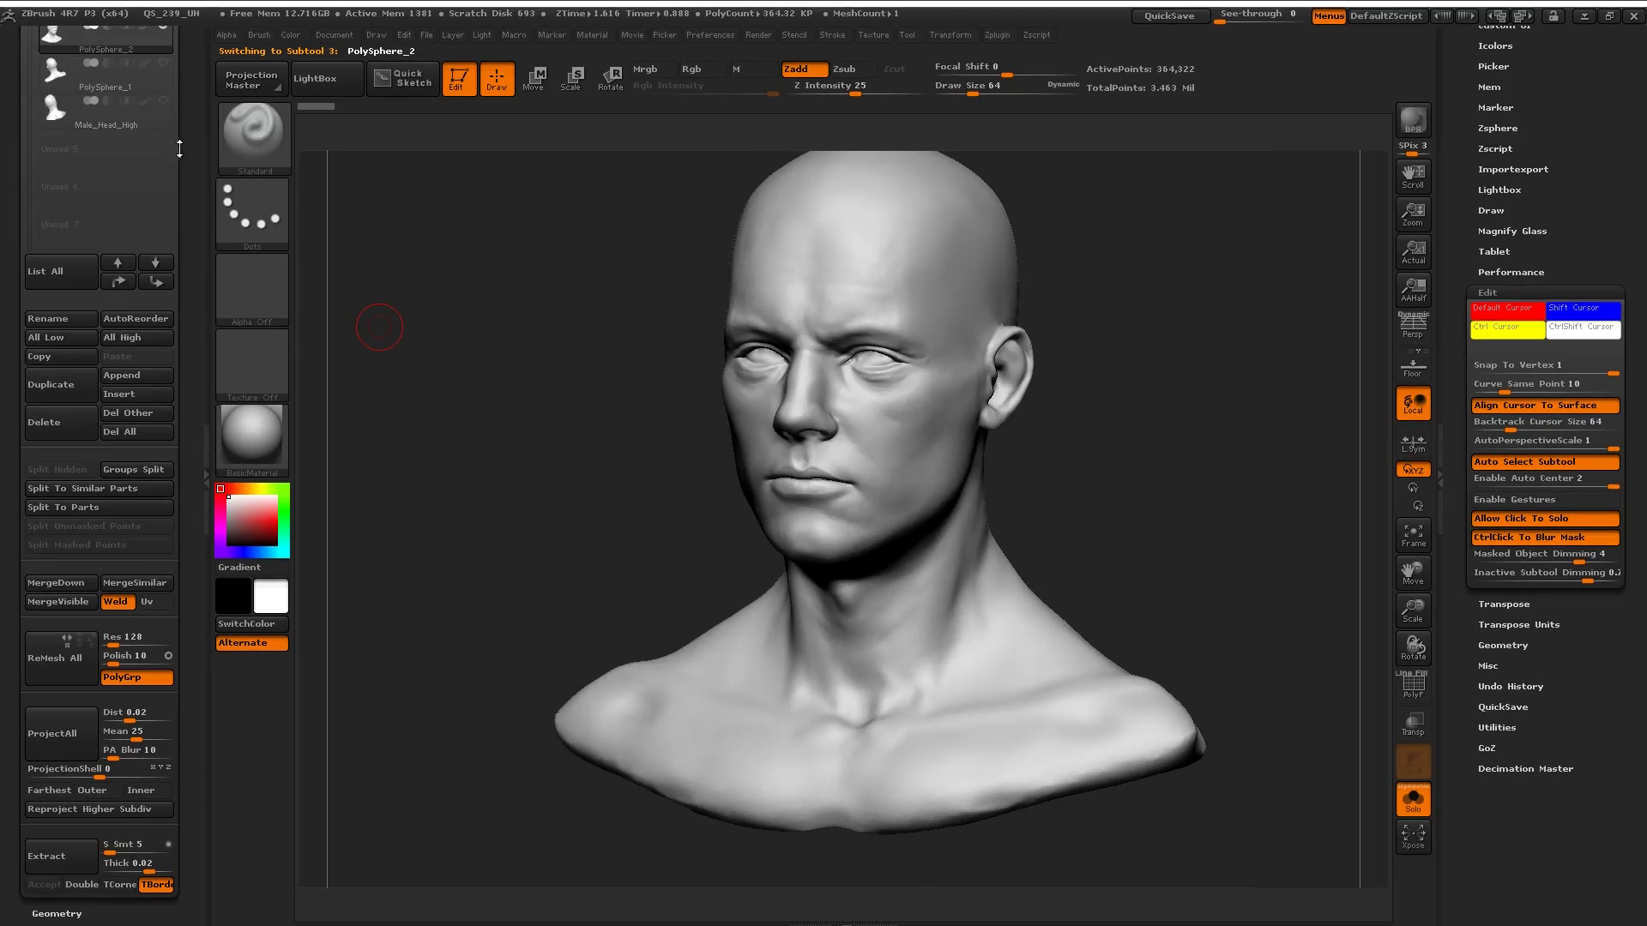
{"action": "left_click_drag", "start_coordinate": [496, 359], "coordinate": [533, 558]}
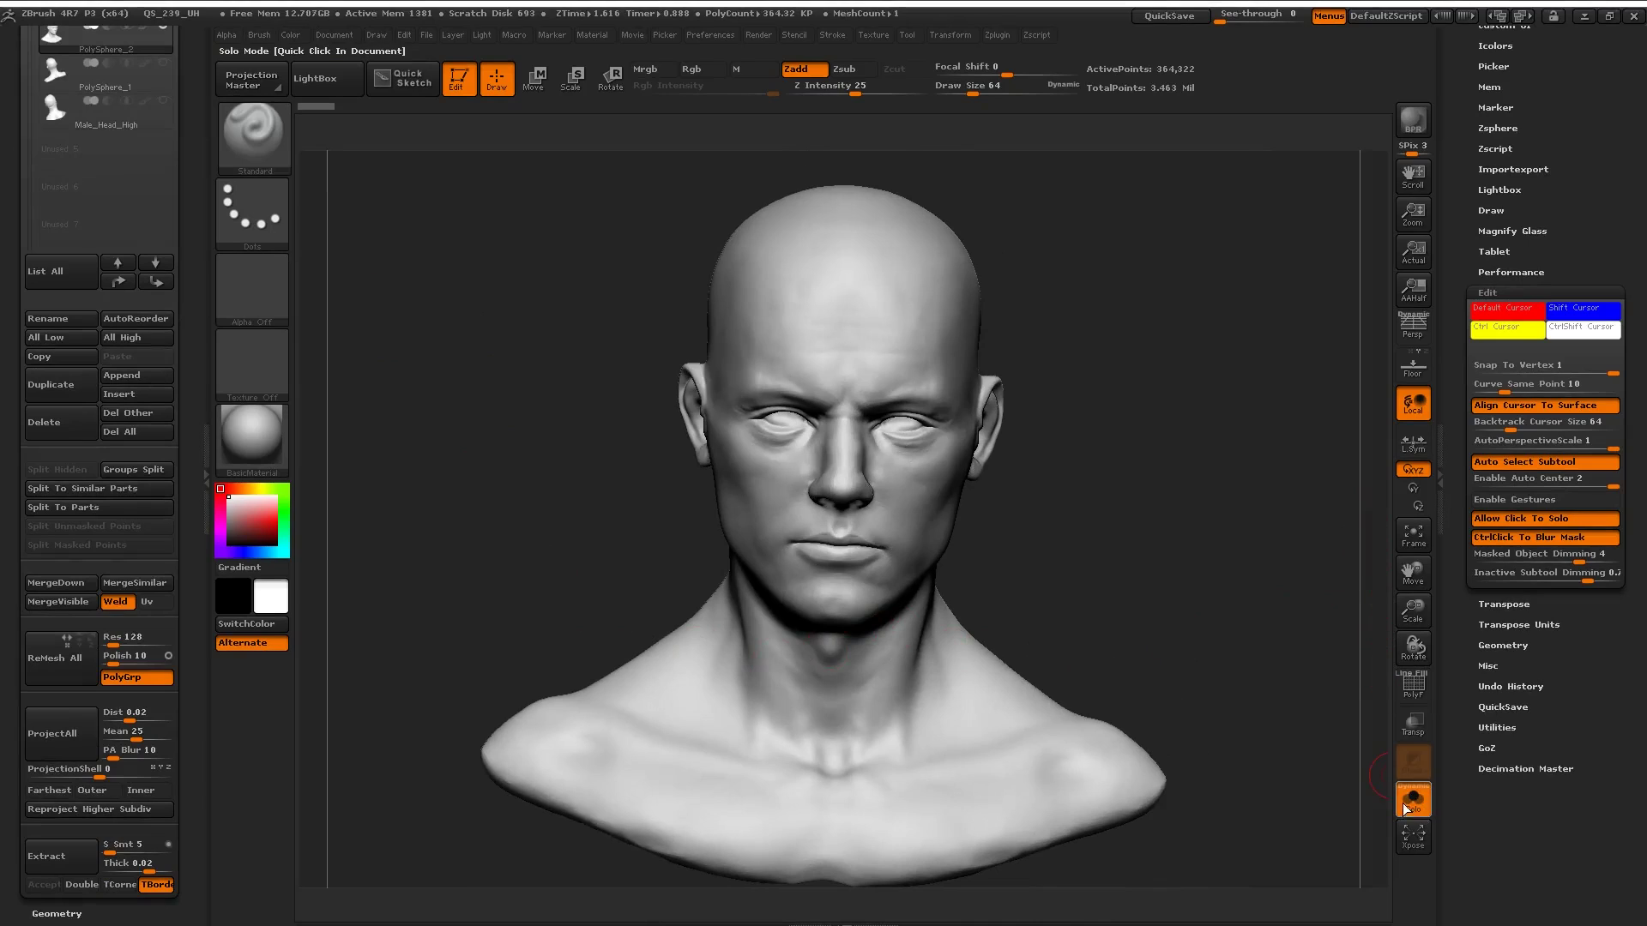
{"action": "left_click_drag", "start_coordinate": [1202, 621], "coordinate": [1145, 630]}
Step: Look through the Misc, Undo History, QuickSave and Utilities preferences
{"action": "left_click", "coordinate": [1484, 646]}
{"action": "left_click", "coordinate": [1480, 455]}
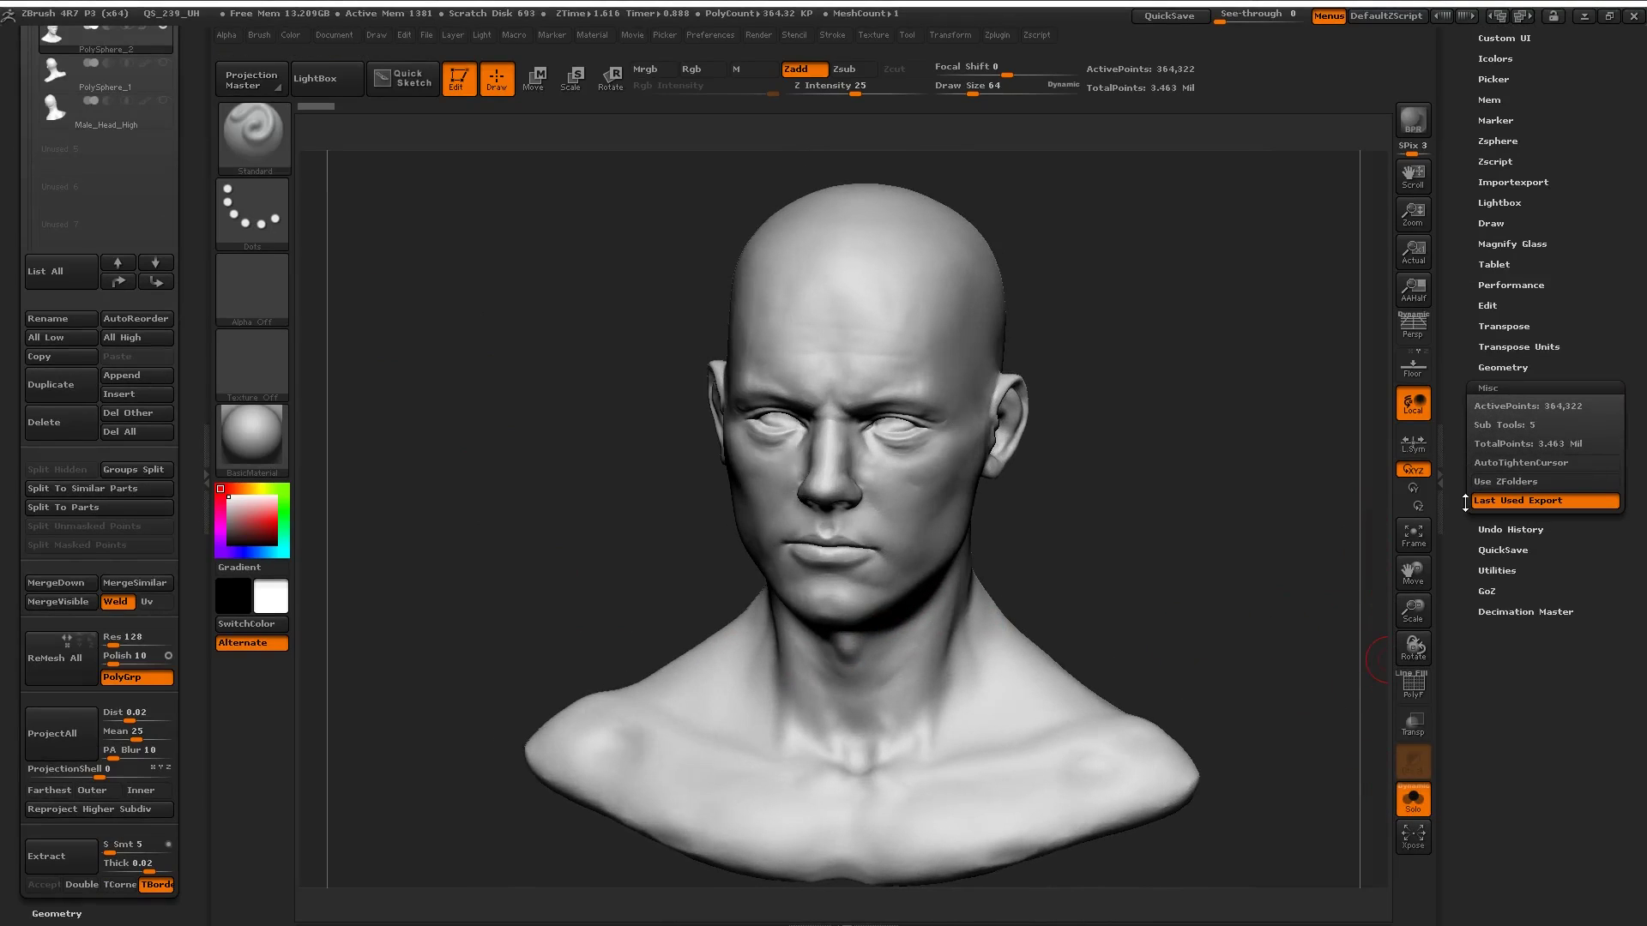
{"action": "scroll", "coordinate": [1465, 504], "scroll_direction": "down", "scroll_amount": 1}
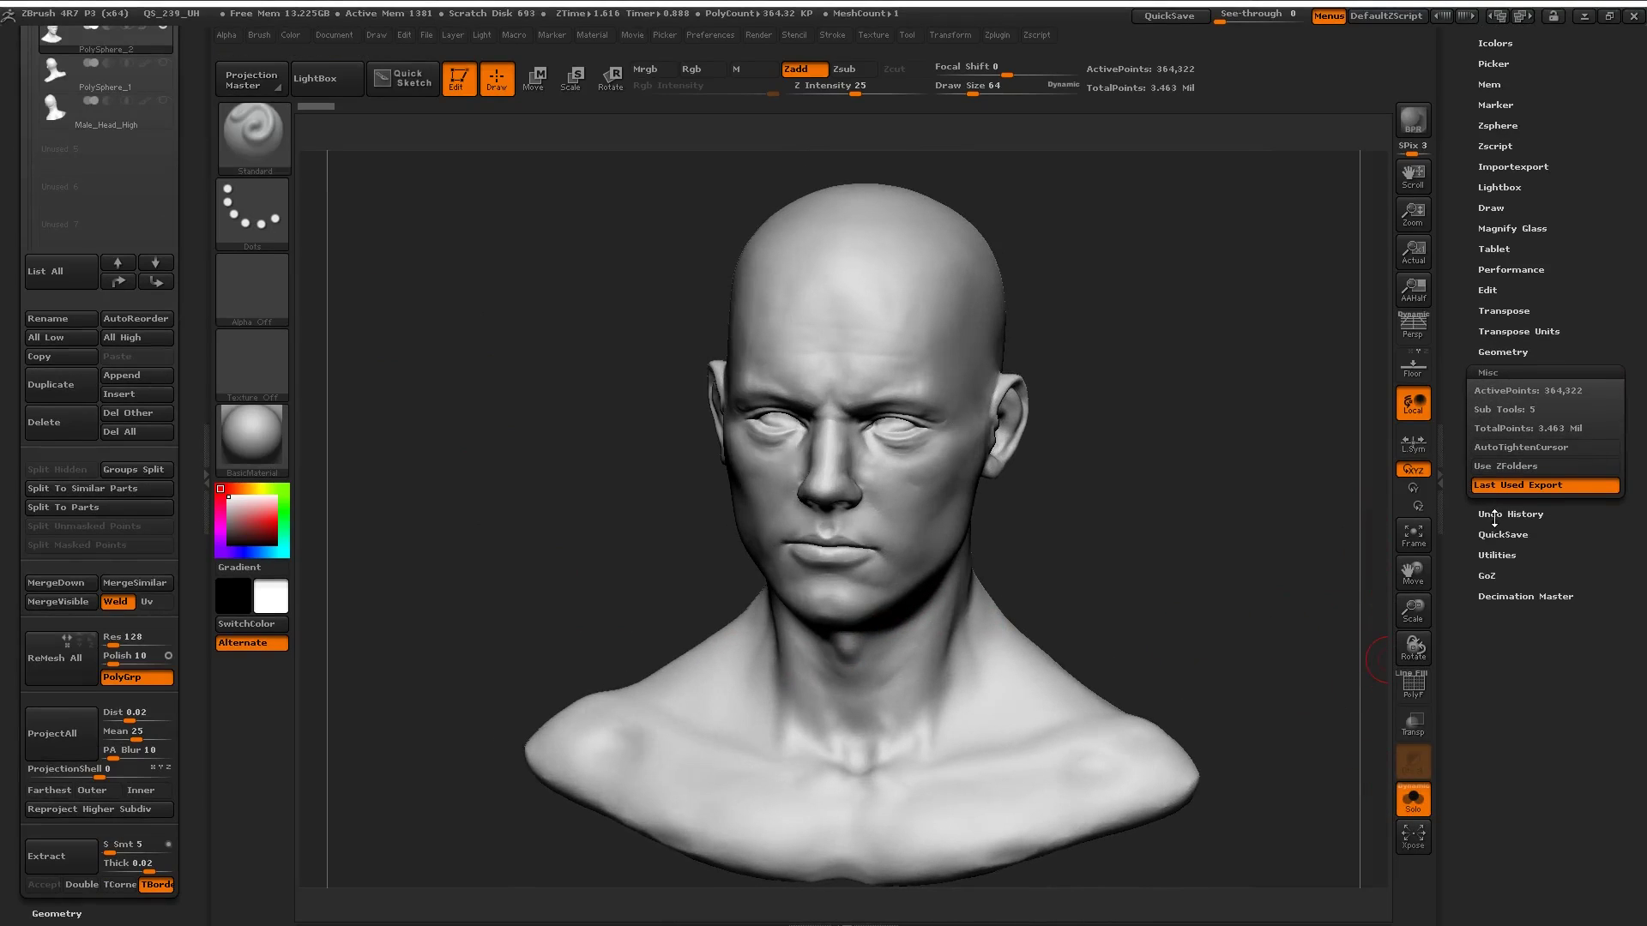
{"action": "left_click", "coordinate": [1486, 514]}
{"action": "scroll", "coordinate": [1464, 536], "scroll_direction": "up", "scroll_amount": 1}
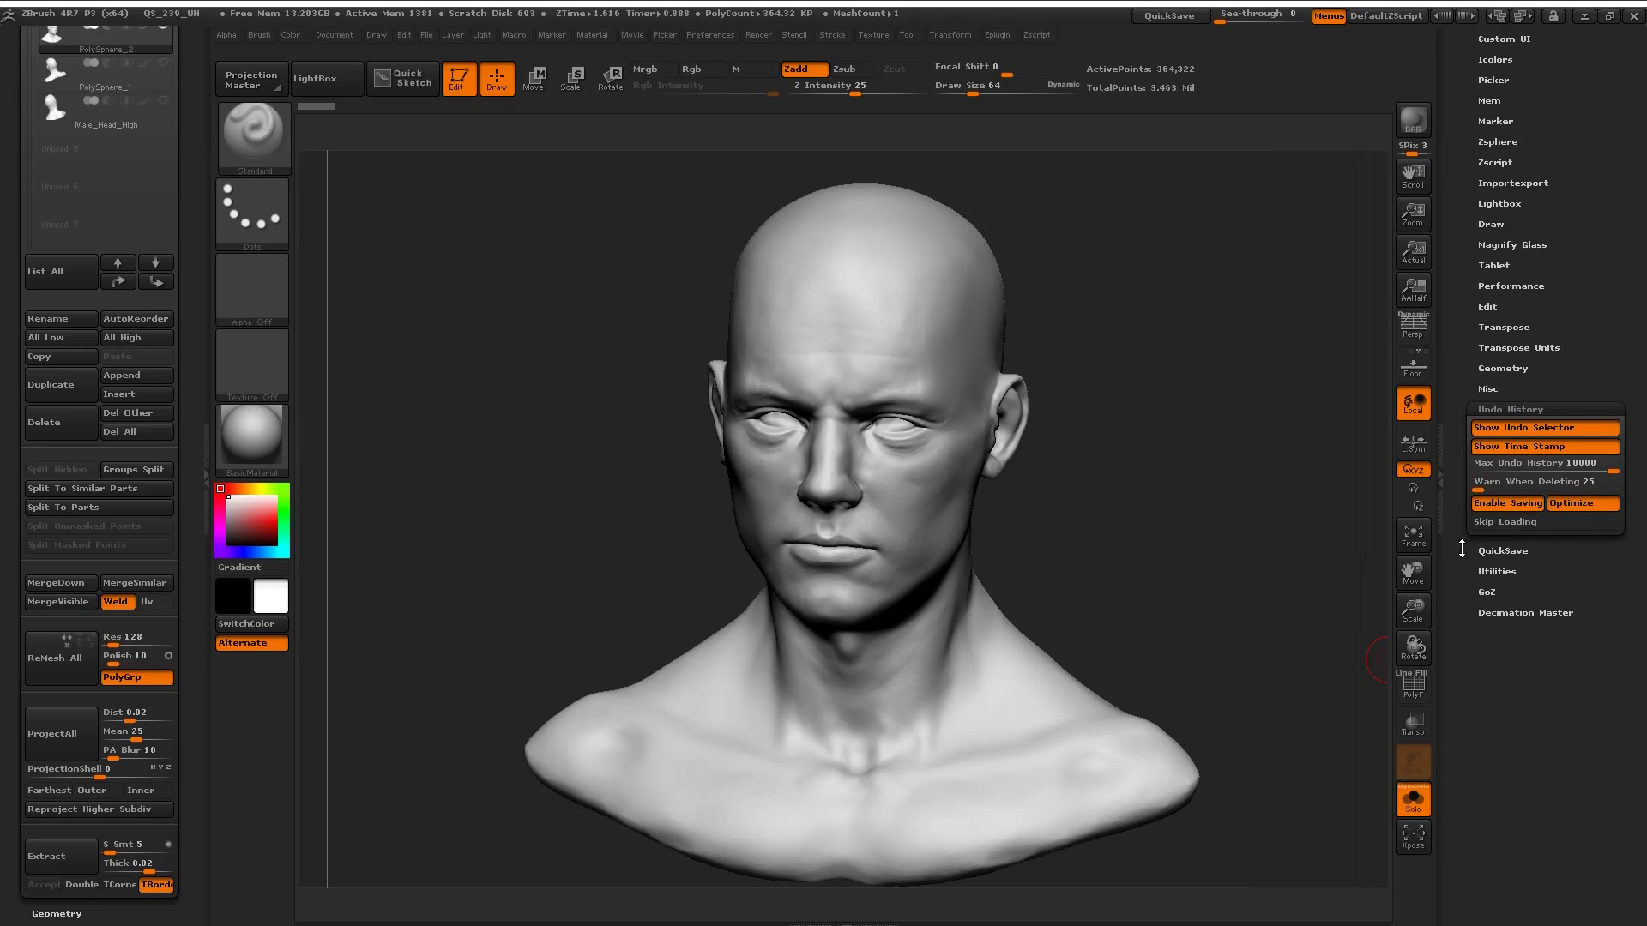
{"action": "left_click", "coordinate": [1483, 551]}
{"action": "scroll", "coordinate": [1477, 561], "scroll_direction": "up", "scroll_amount": 1}
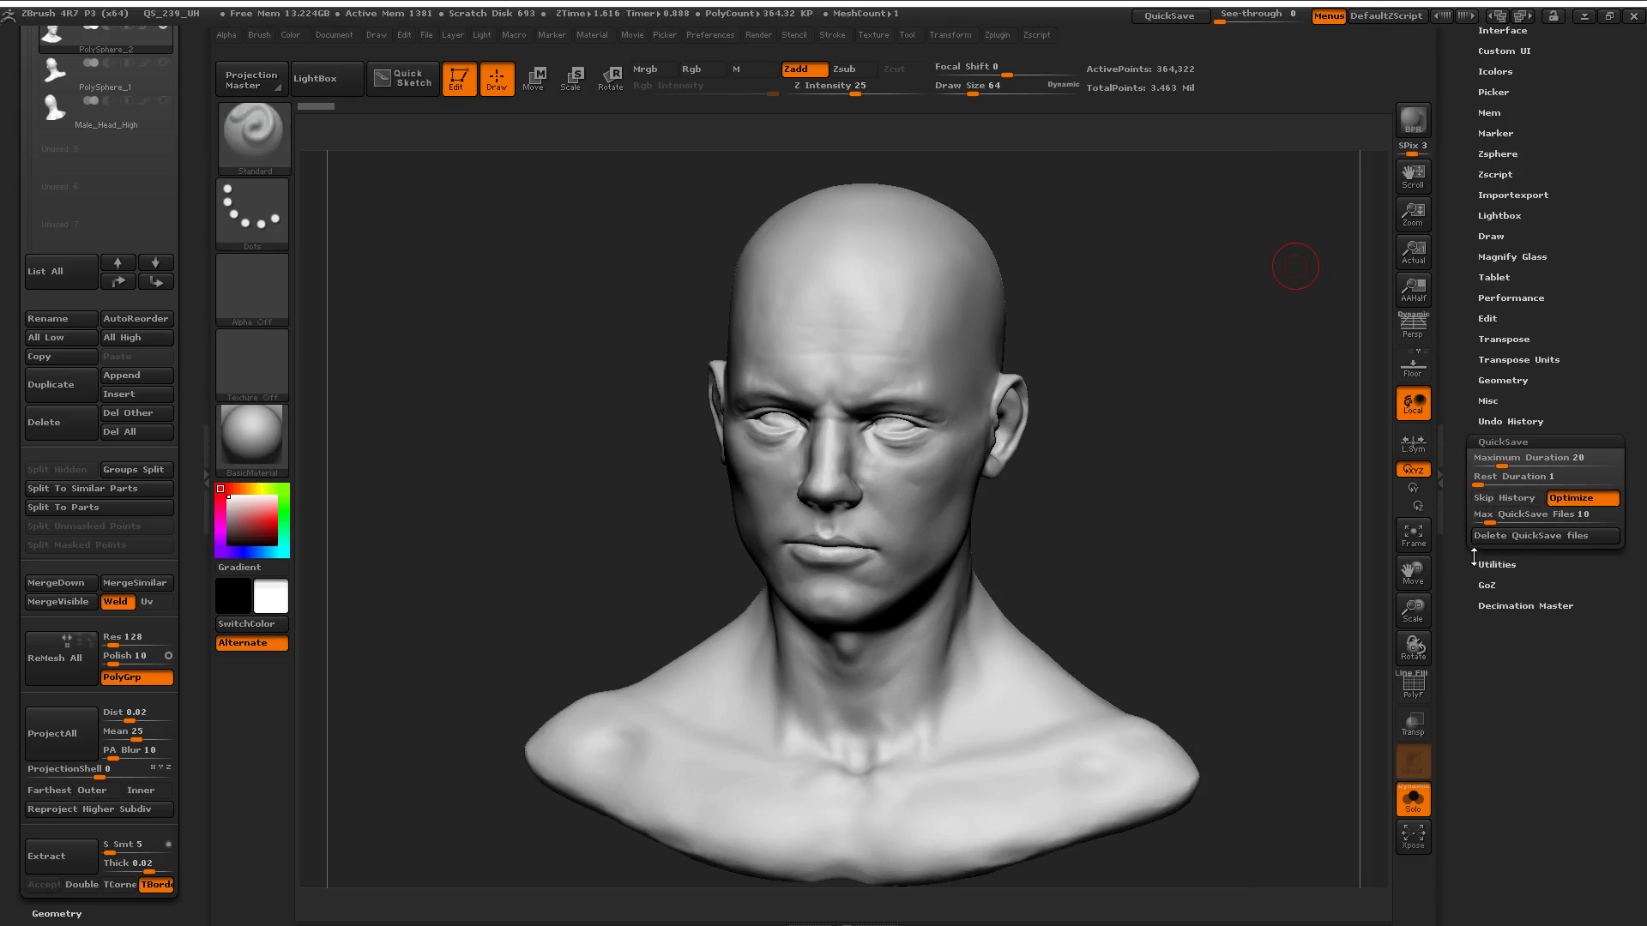
{"action": "left_click", "coordinate": [1488, 564]}
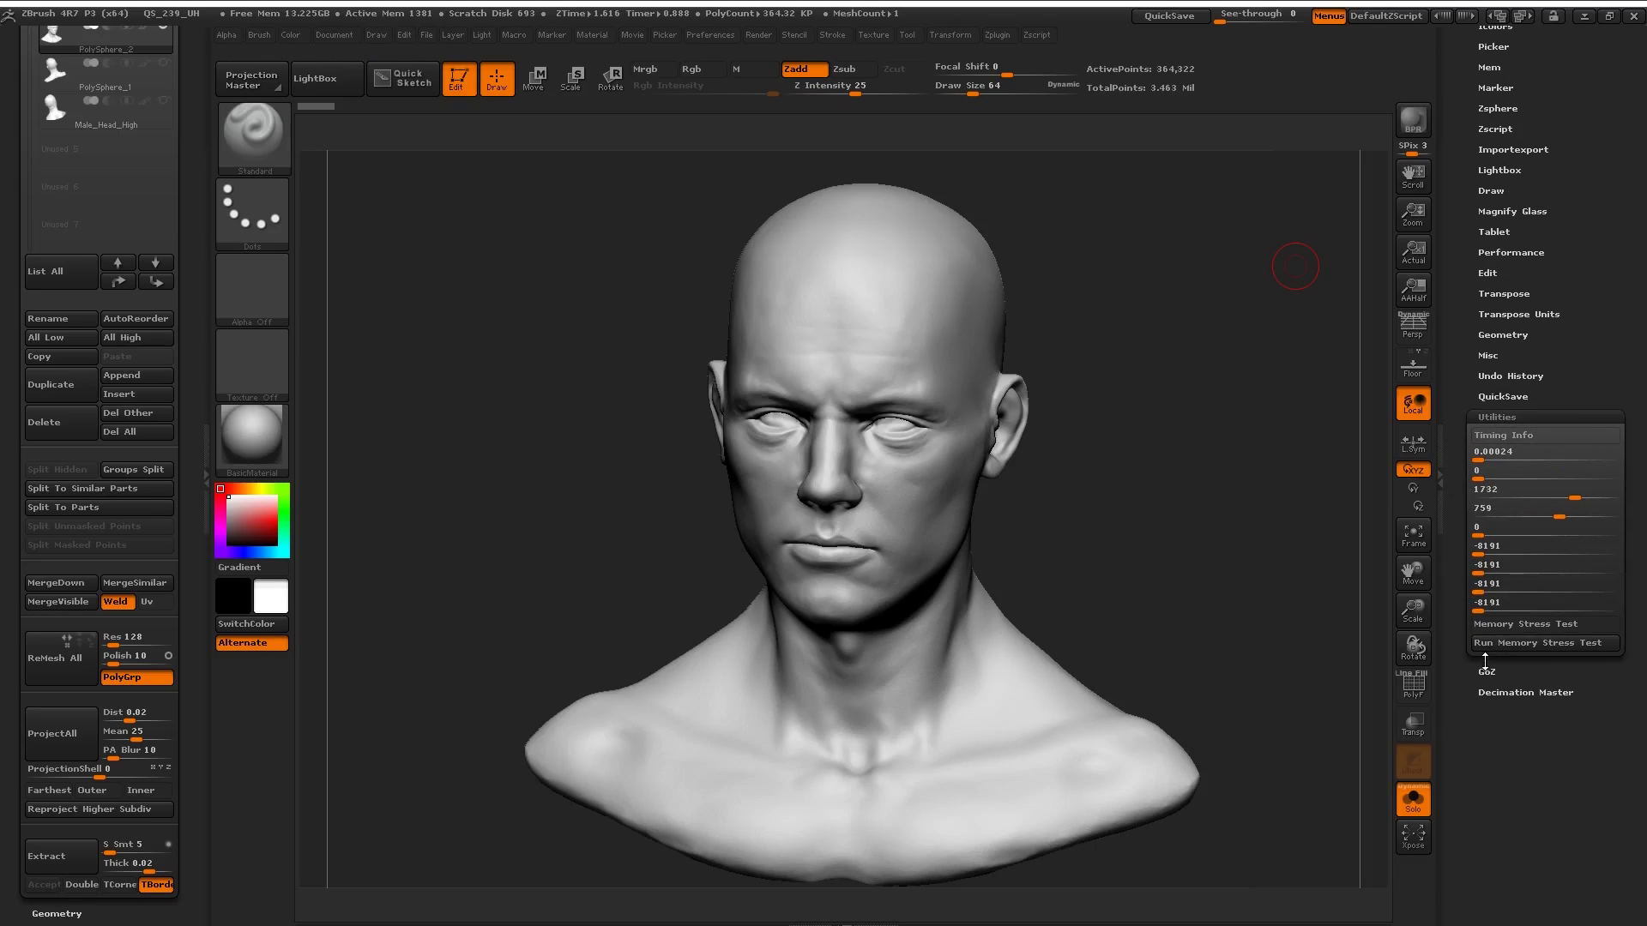
Step: Turn on Enable Customize in the Config preferences
{"action": "left_click_drag", "start_coordinate": [529, 492], "coordinate": [547, 468], "text": "shift"}
{"action": "left_click_drag", "start_coordinate": [1465, 74], "coordinate": [1465, 344]}
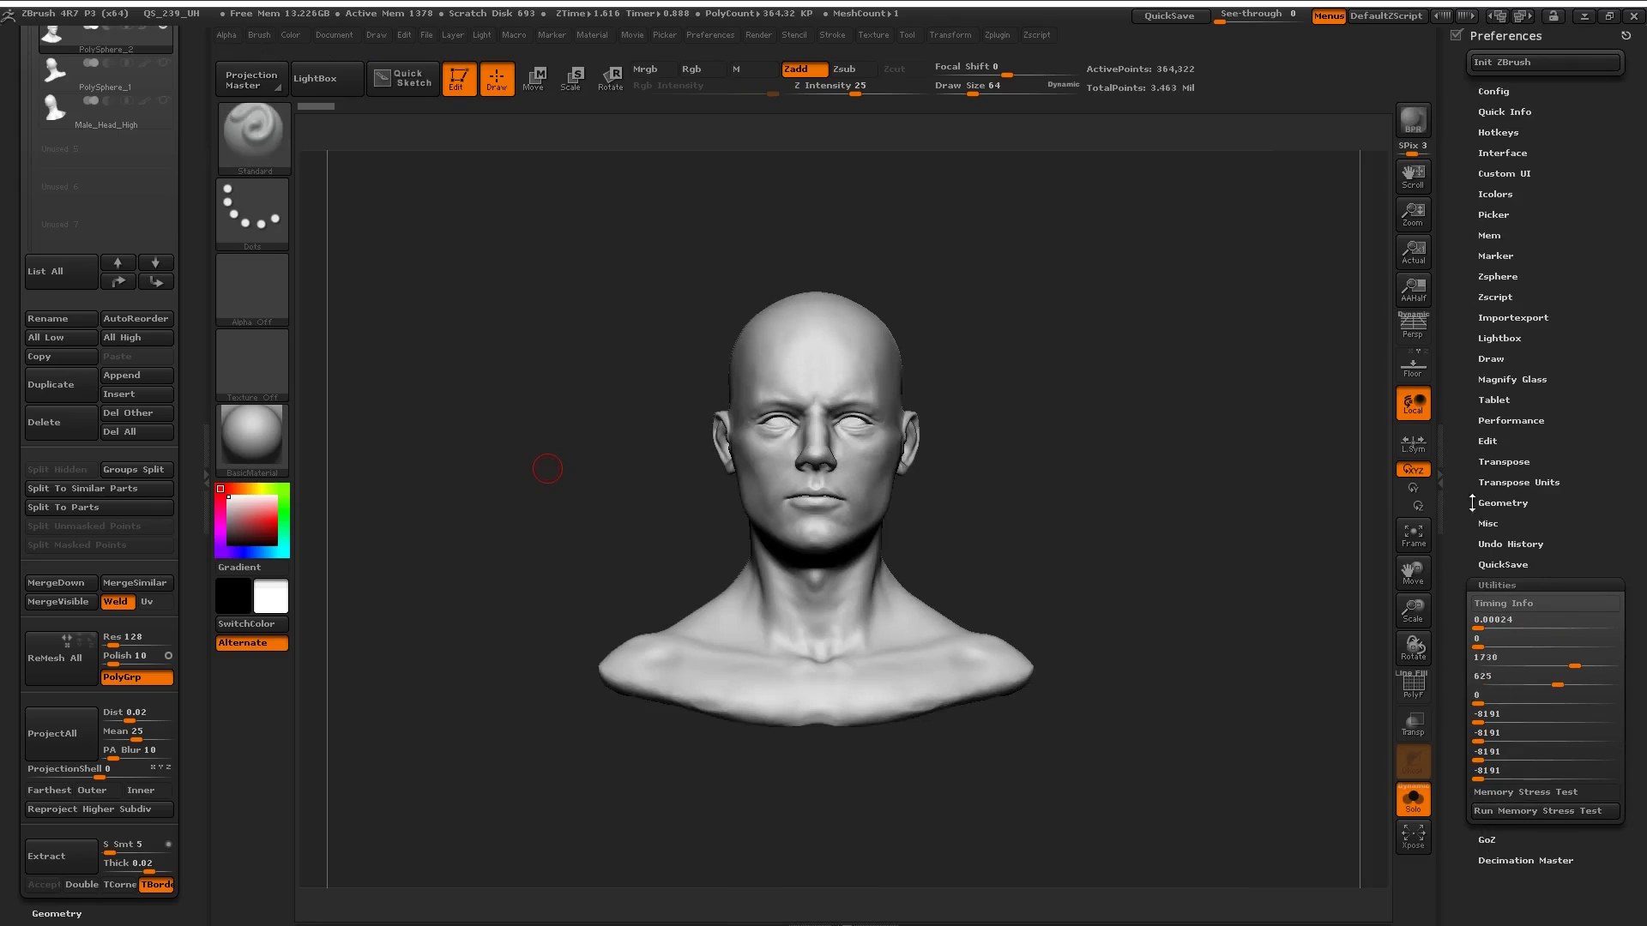
{"action": "left_click_drag", "start_coordinate": [514, 386], "coordinate": [571, 440], "text": "alt"}
{"action": "left_click_drag", "start_coordinate": [1472, 90], "coordinate": [1467, 86]}
{"action": "left_click", "coordinate": [1484, 87]}
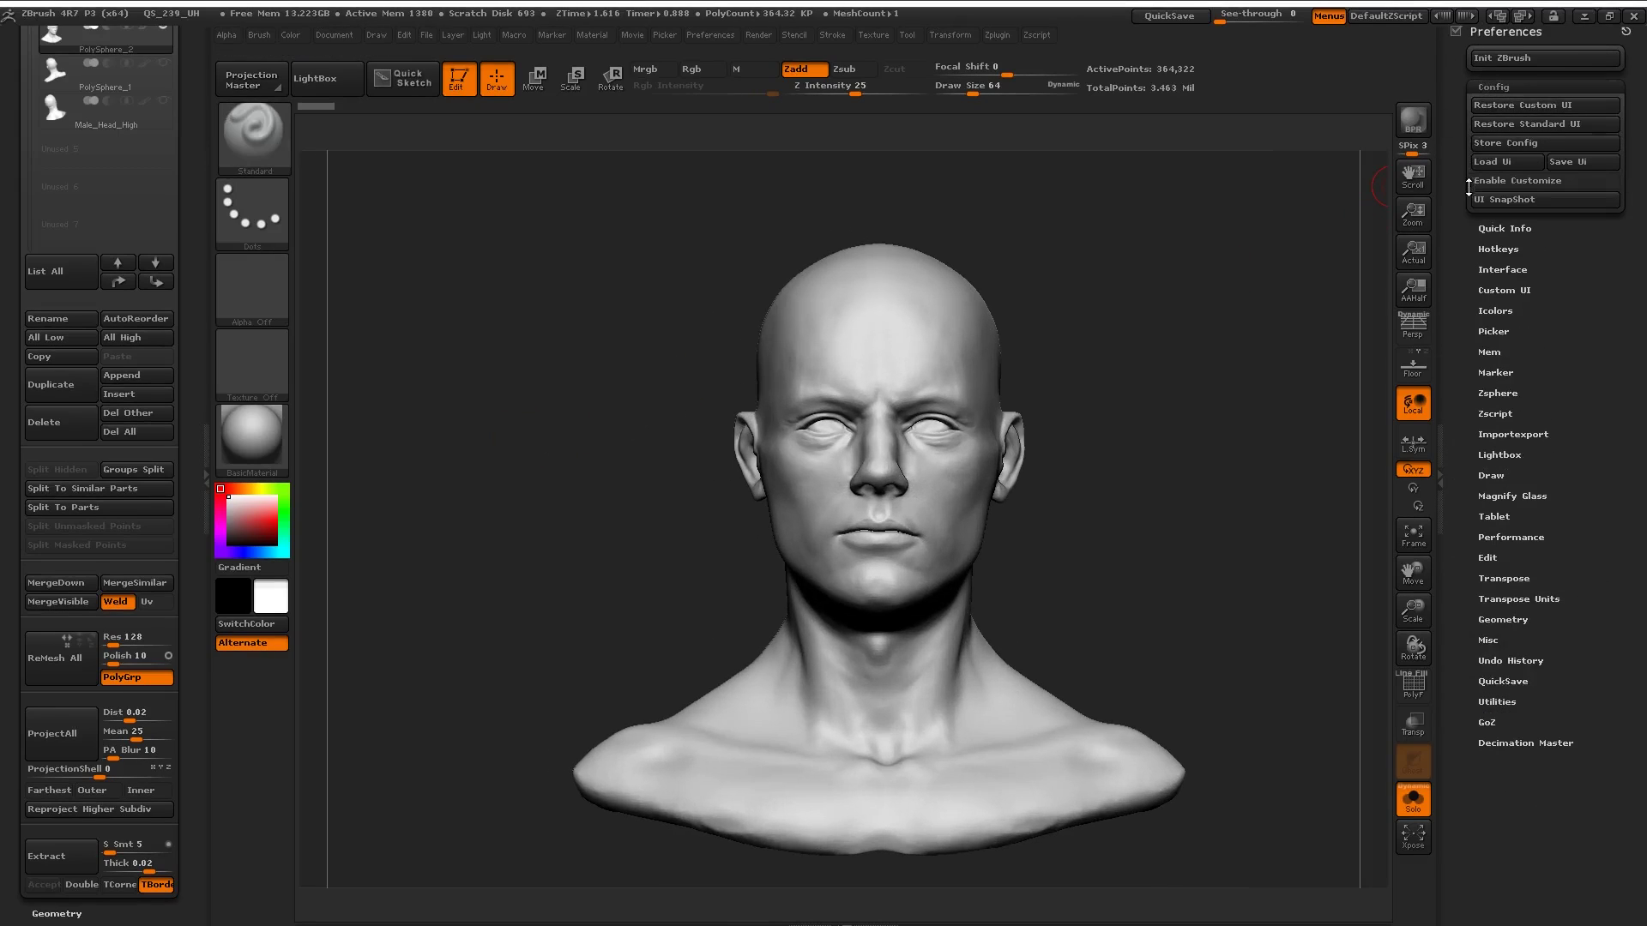
{"action": "left_click", "coordinate": [1514, 180]}
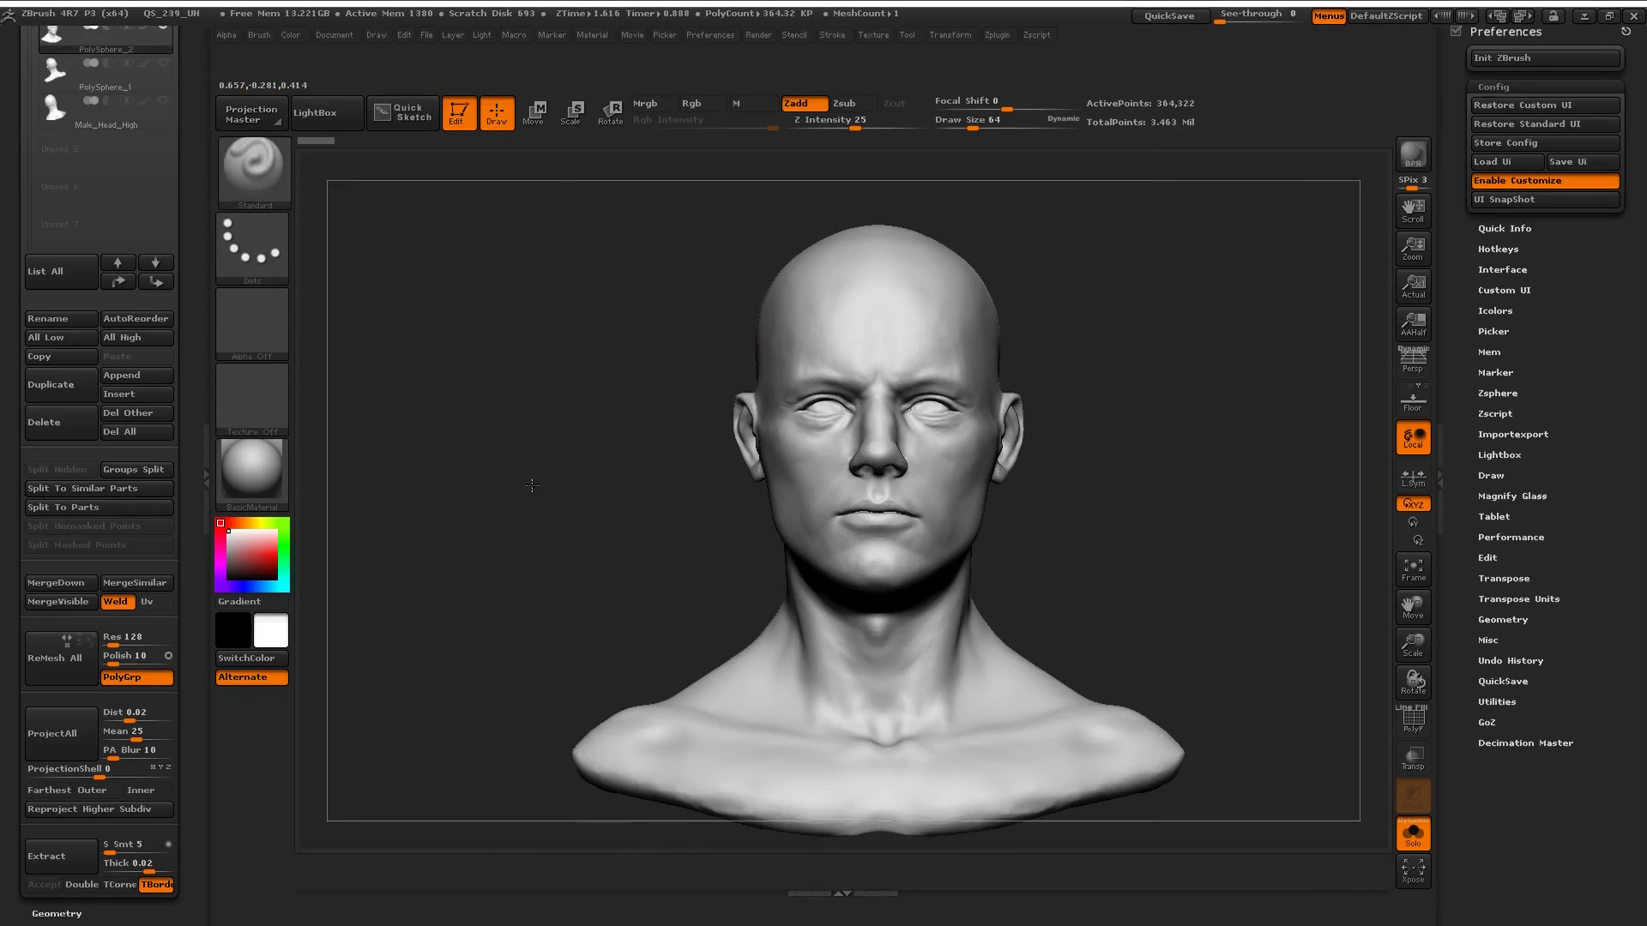
{"action": "left_click_drag", "start_coordinate": [482, 514], "coordinate": [558, 518]}
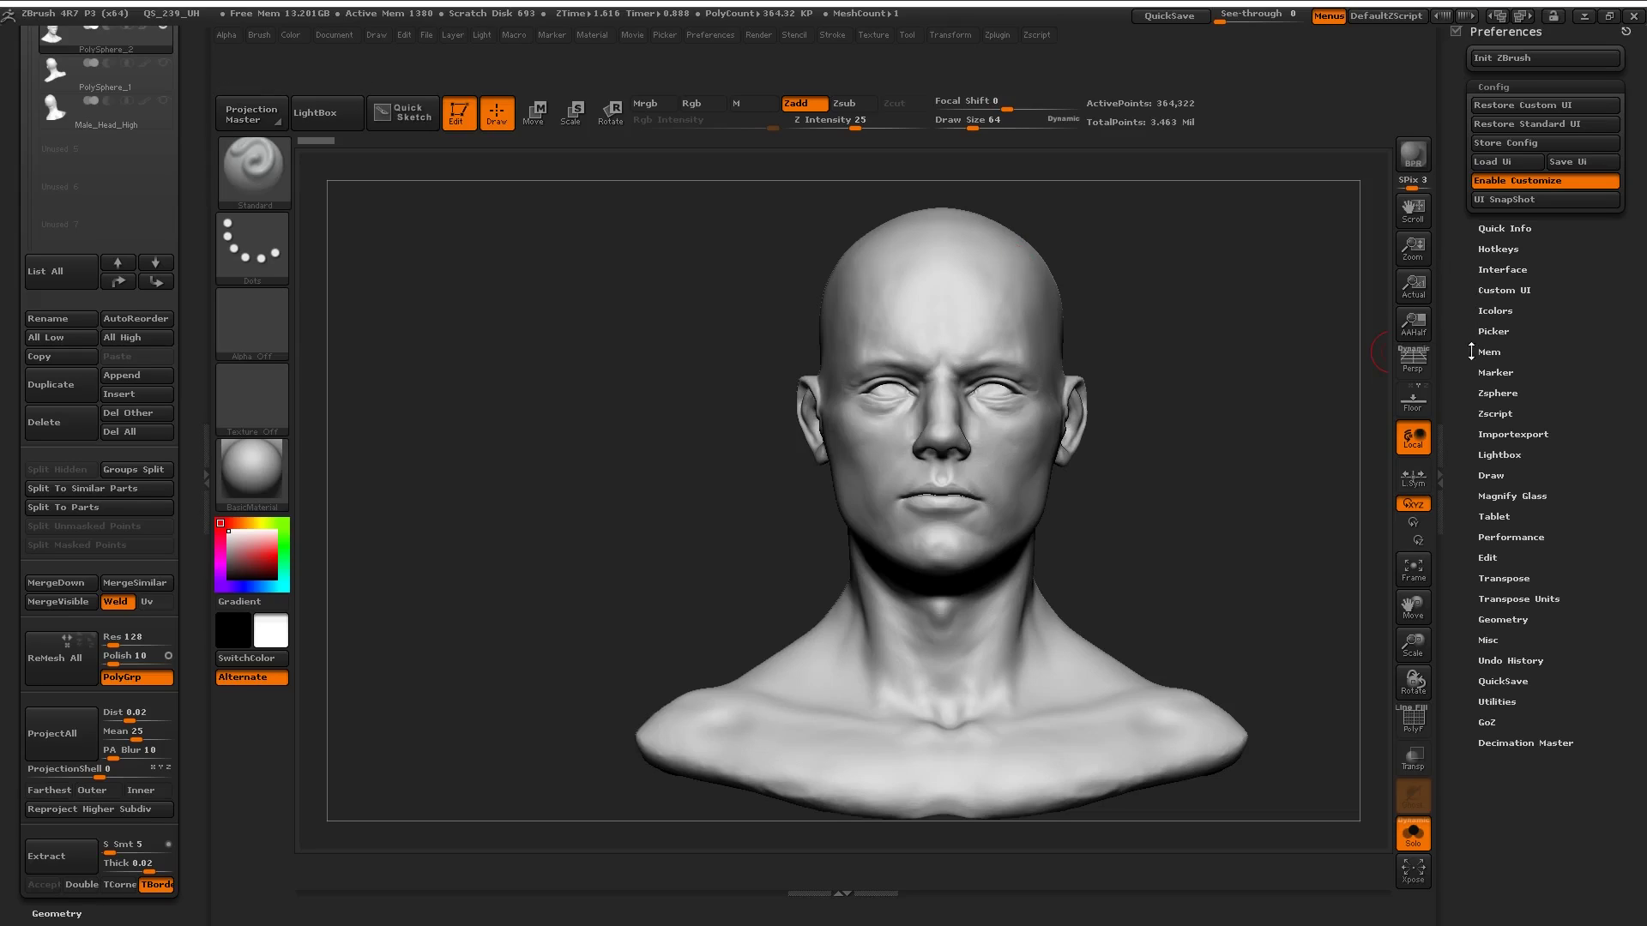
Step: Place the Allow Click To Solo switch from the Edit preferences on the shelf below the canvas
{"action": "left_click", "coordinate": [1493, 226]}
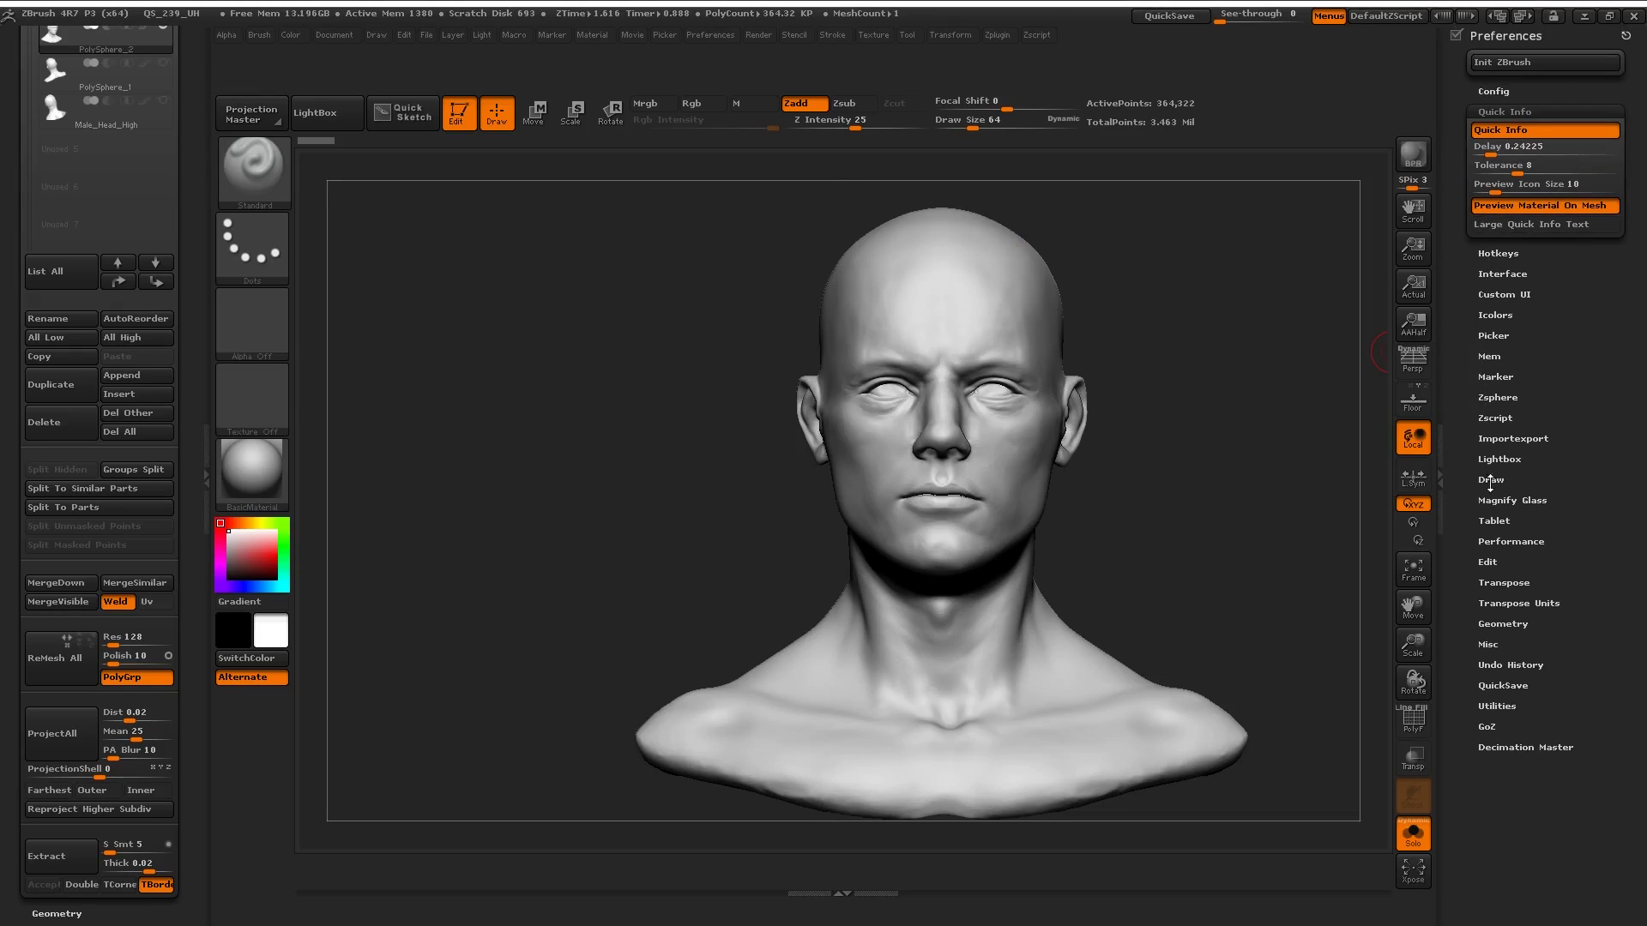
{"action": "left_click", "coordinate": [1485, 563]}
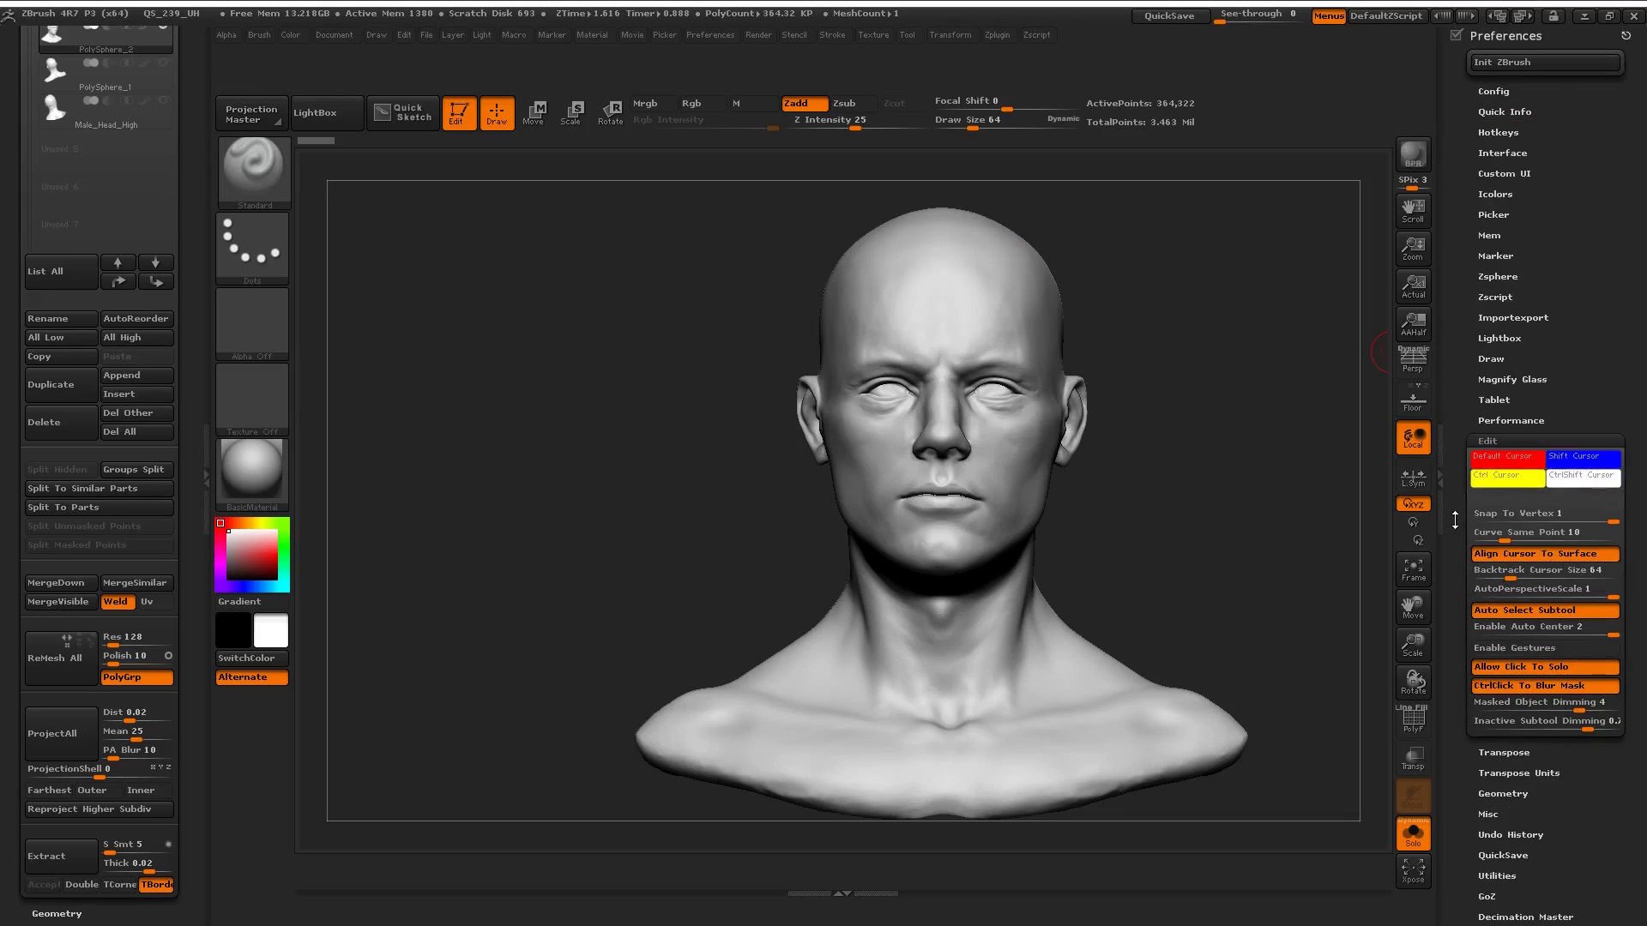
{"action": "key", "text": "ctrl"}
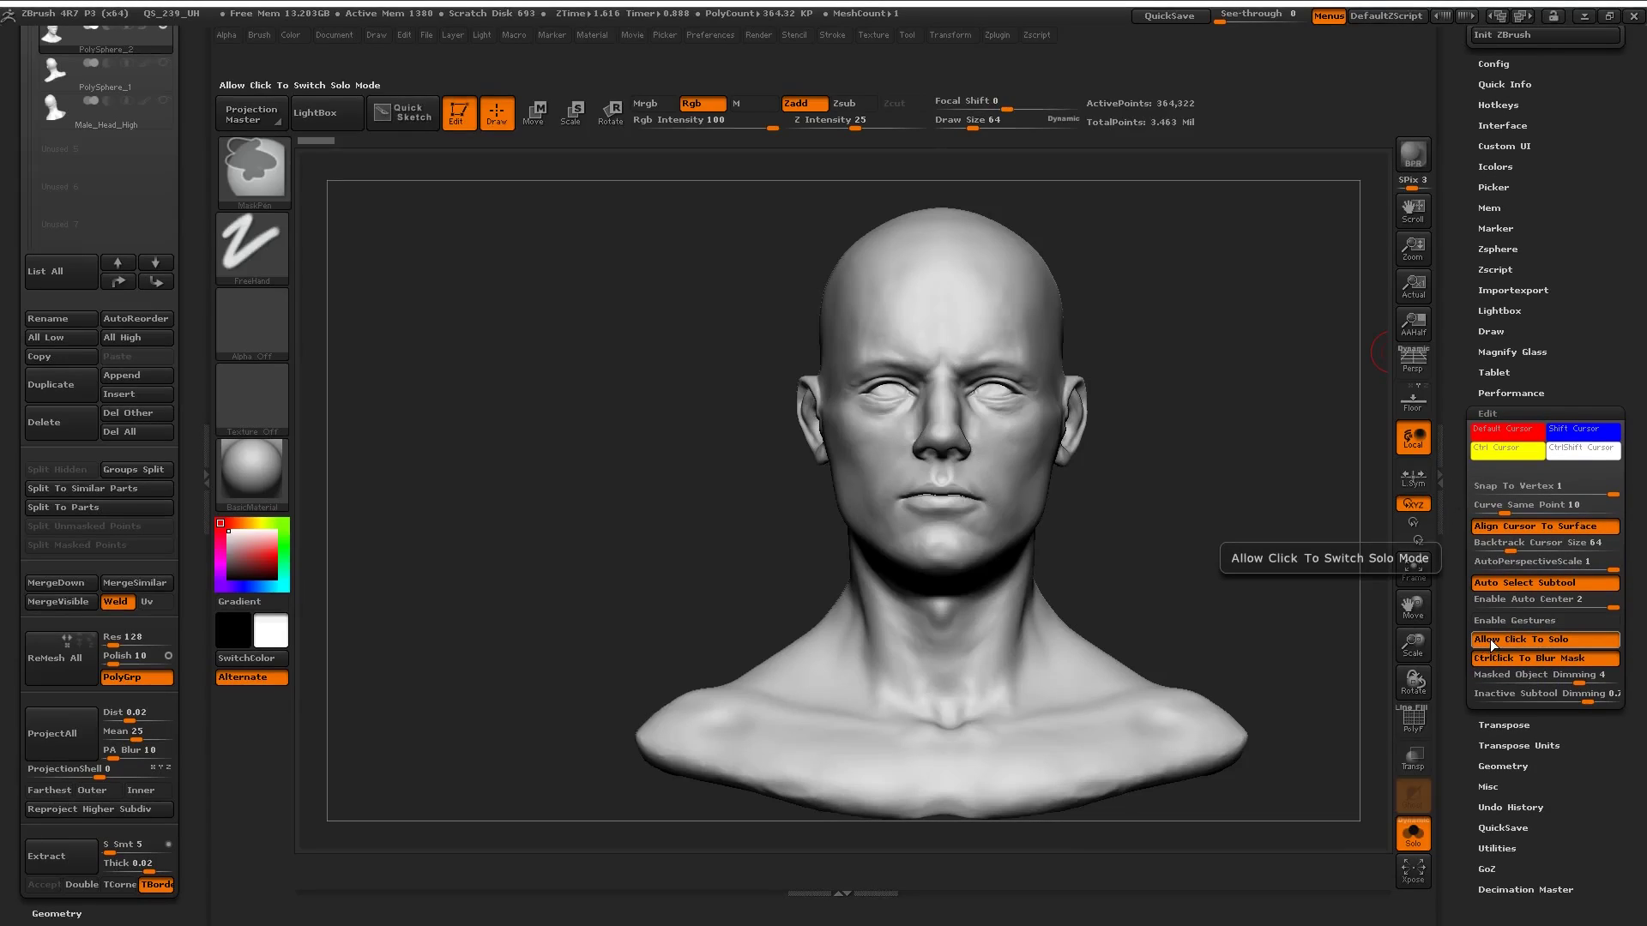
{"action": "mouse_move", "coordinate": [1495, 643]}
{"action": "left_mouse_down", "text": "ctrl+alt"}
{"action": "mouse_move", "coordinate": [1469, 643]}
{"action": "mouse_move", "coordinate": [1497, 648]}
{"action": "mouse_move", "coordinate": [1469, 663]}
{"action": "mouse_move", "coordinate": [926, 611]}
{"action": "mouse_move", "coordinate": [716, 201]}
{"action": "mouse_move", "coordinate": [417, 741]}
{"action": "mouse_move", "coordinate": [468, 883]}
{"action": "mouse_move", "coordinate": [606, 868]}
{"action": "left_mouse_up", "text": "ctrl+alt"}
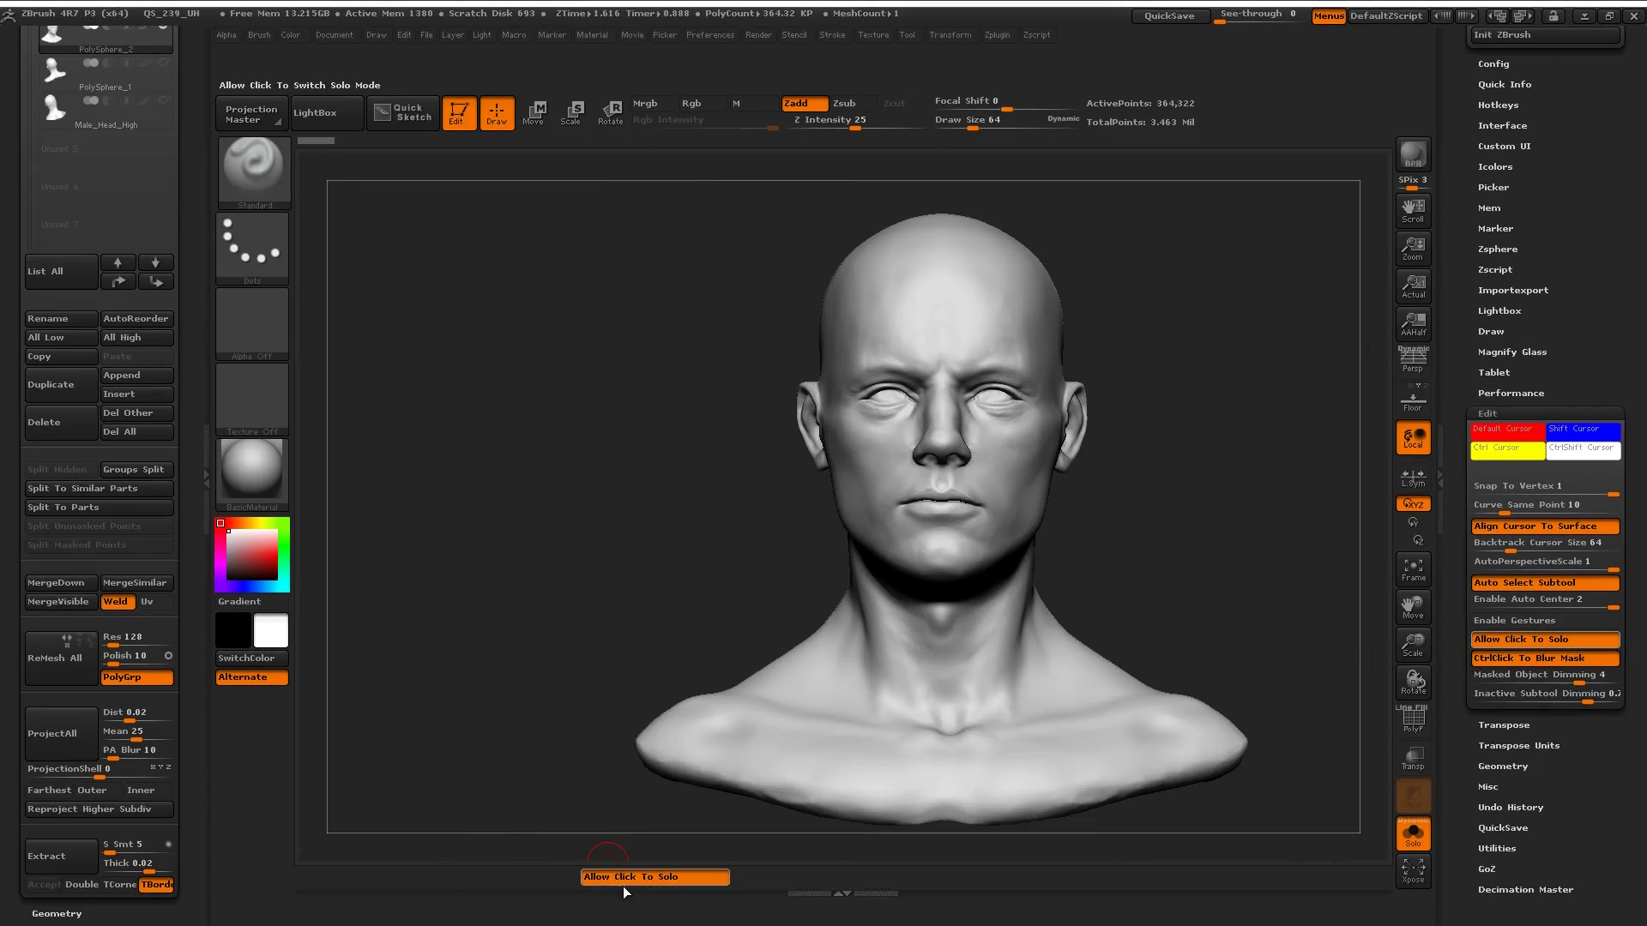
{"action": "left_click_drag", "start_coordinate": [540, 666], "coordinate": [524, 743]}
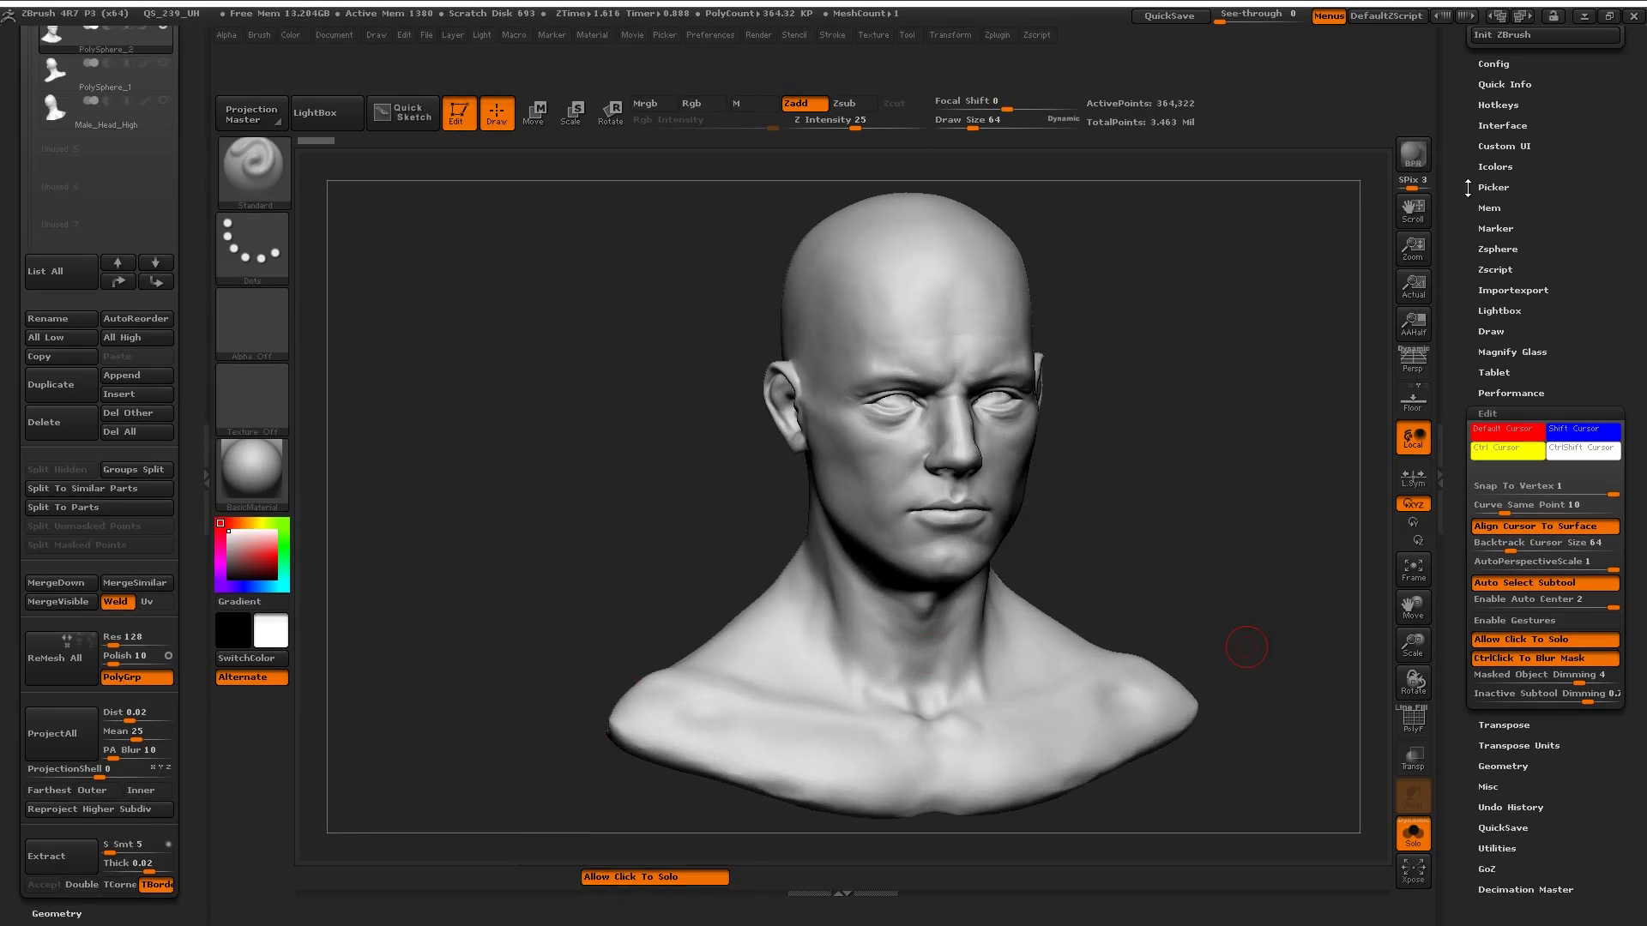
Step: Remove the Preferences palette from the right tray and turn the bust to check the cleared workspace
{"action": "left_click_drag", "start_coordinate": [1455, 79], "coordinate": [1456, 110]}
{"action": "left_click", "coordinate": [1458, 35]}
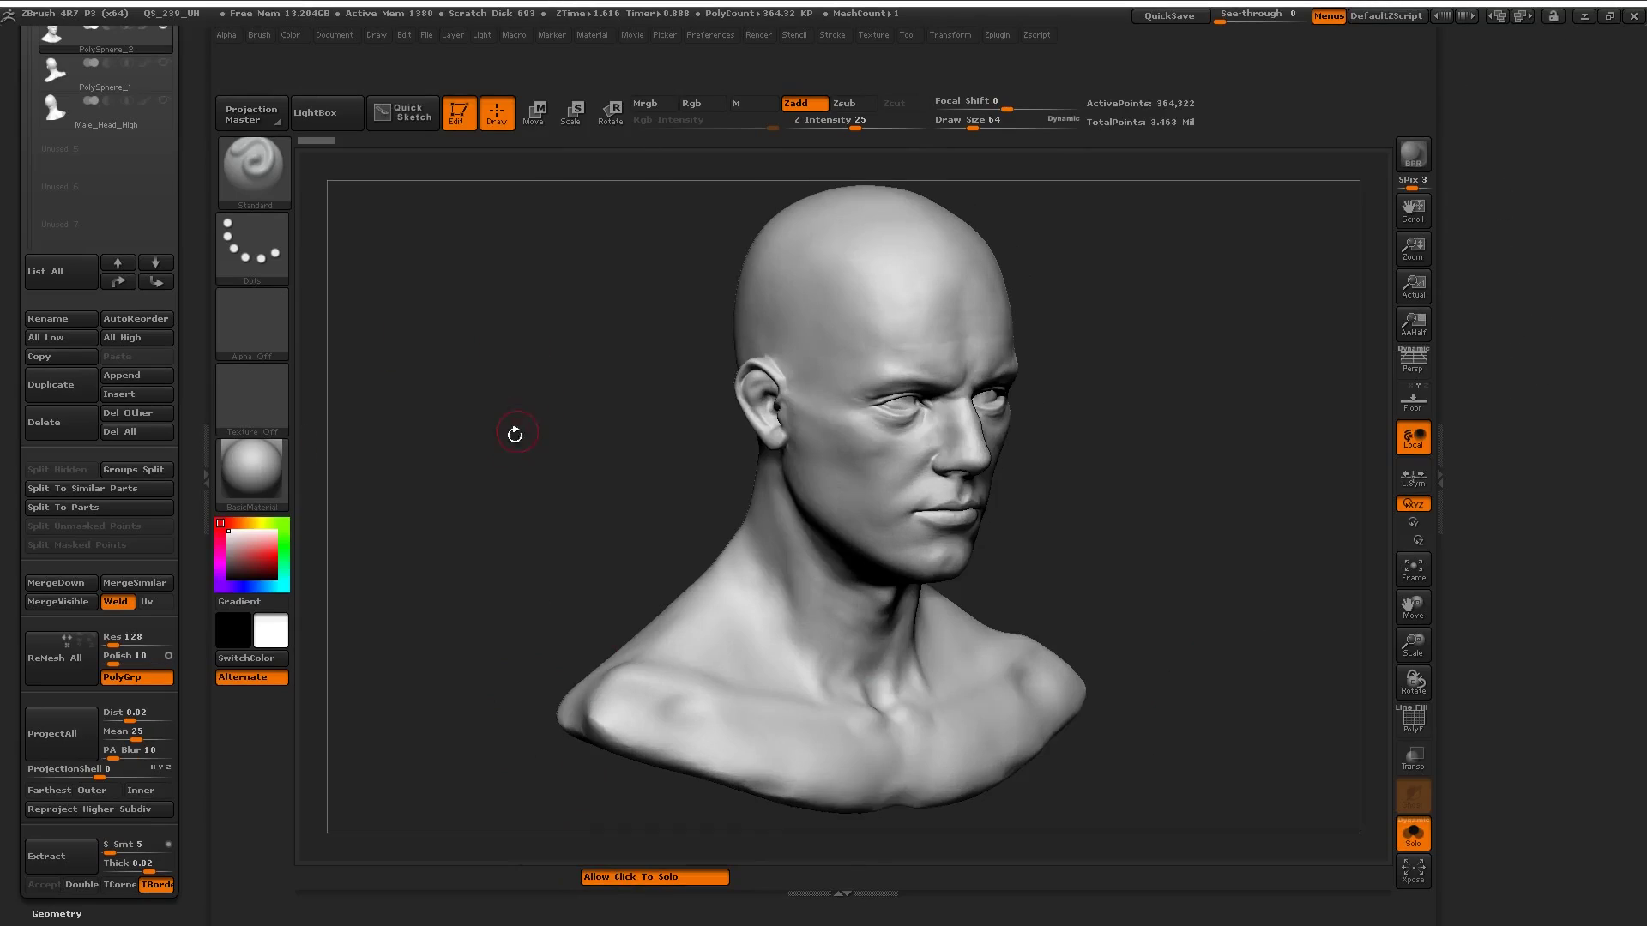
{"action": "mouse_move", "coordinate": [515, 434]}
{"action": "left_mouse_down", "text": "shift"}
{"action": "mouse_move", "coordinate": [640, 536]}
{"action": "mouse_move", "coordinate": [430, 561]}
{"action": "left_mouse_up", "text": "shift"}
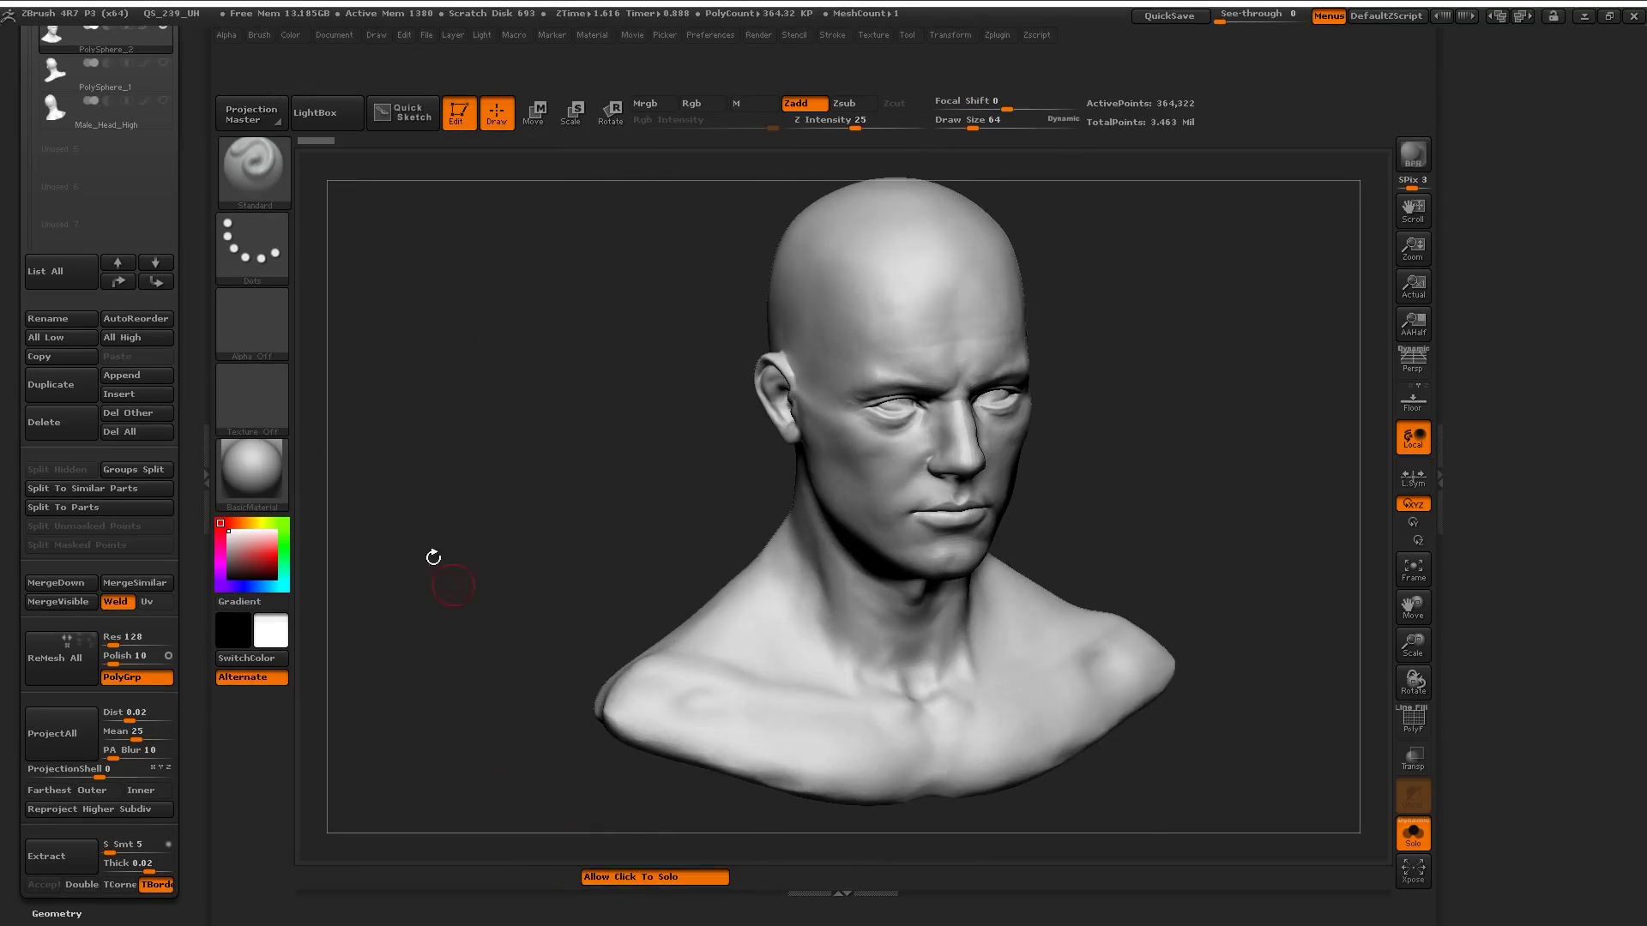
Step: Inspect the current material's preview on the bust
{"action": "left_click", "coordinate": [230, 476]}
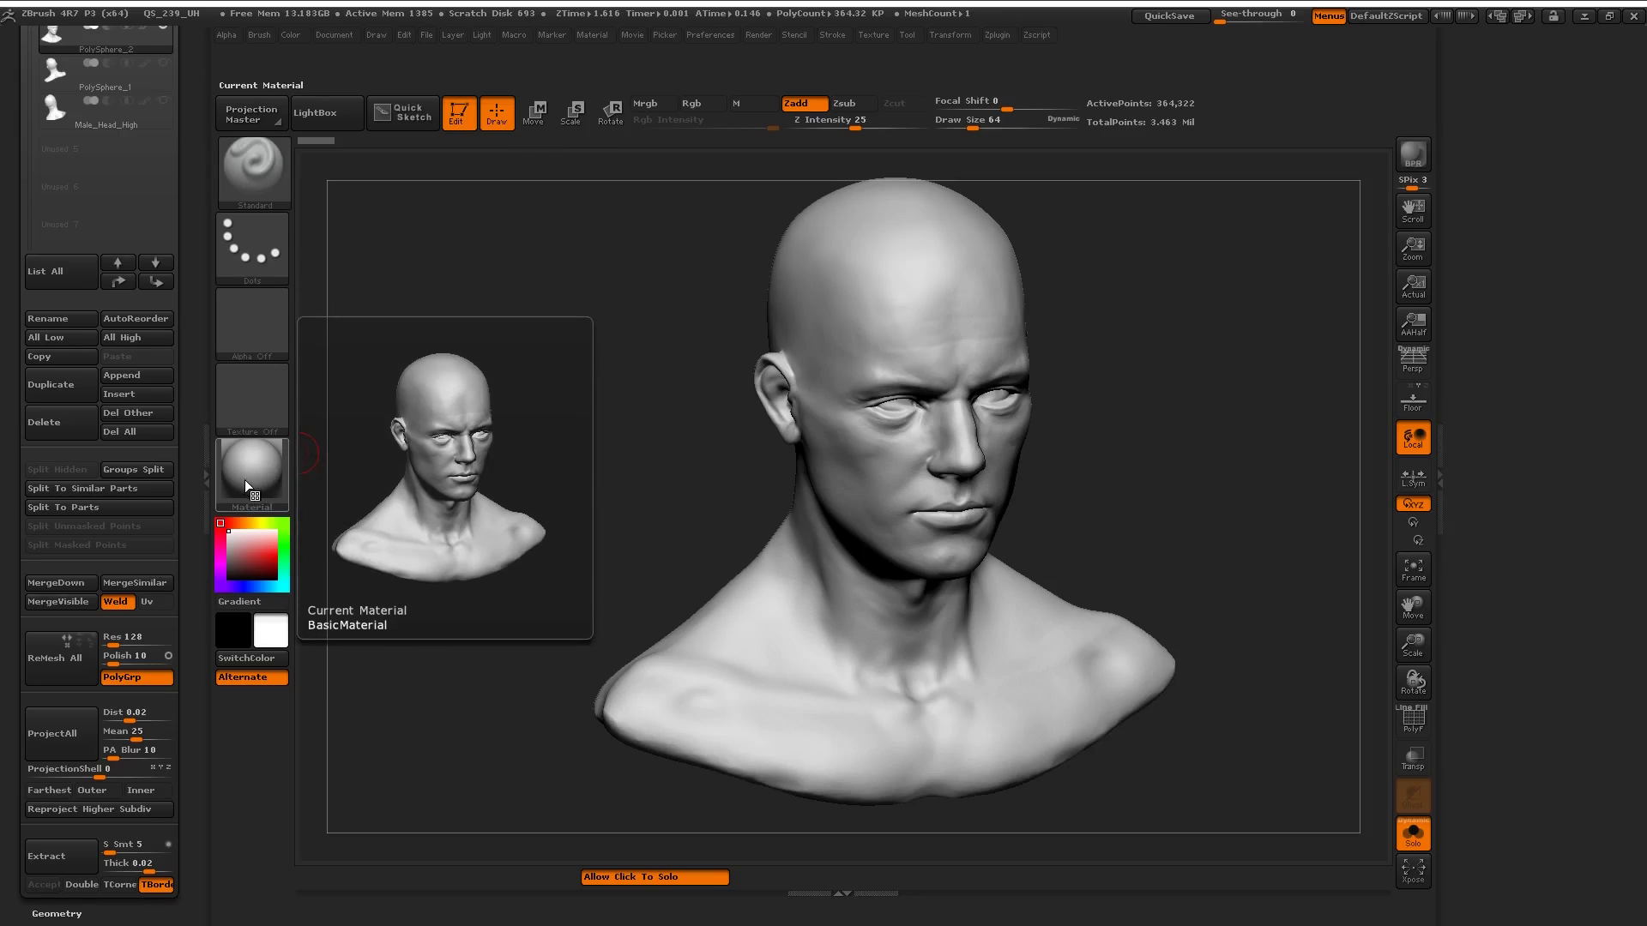
{"action": "left_click", "coordinate": [246, 485]}
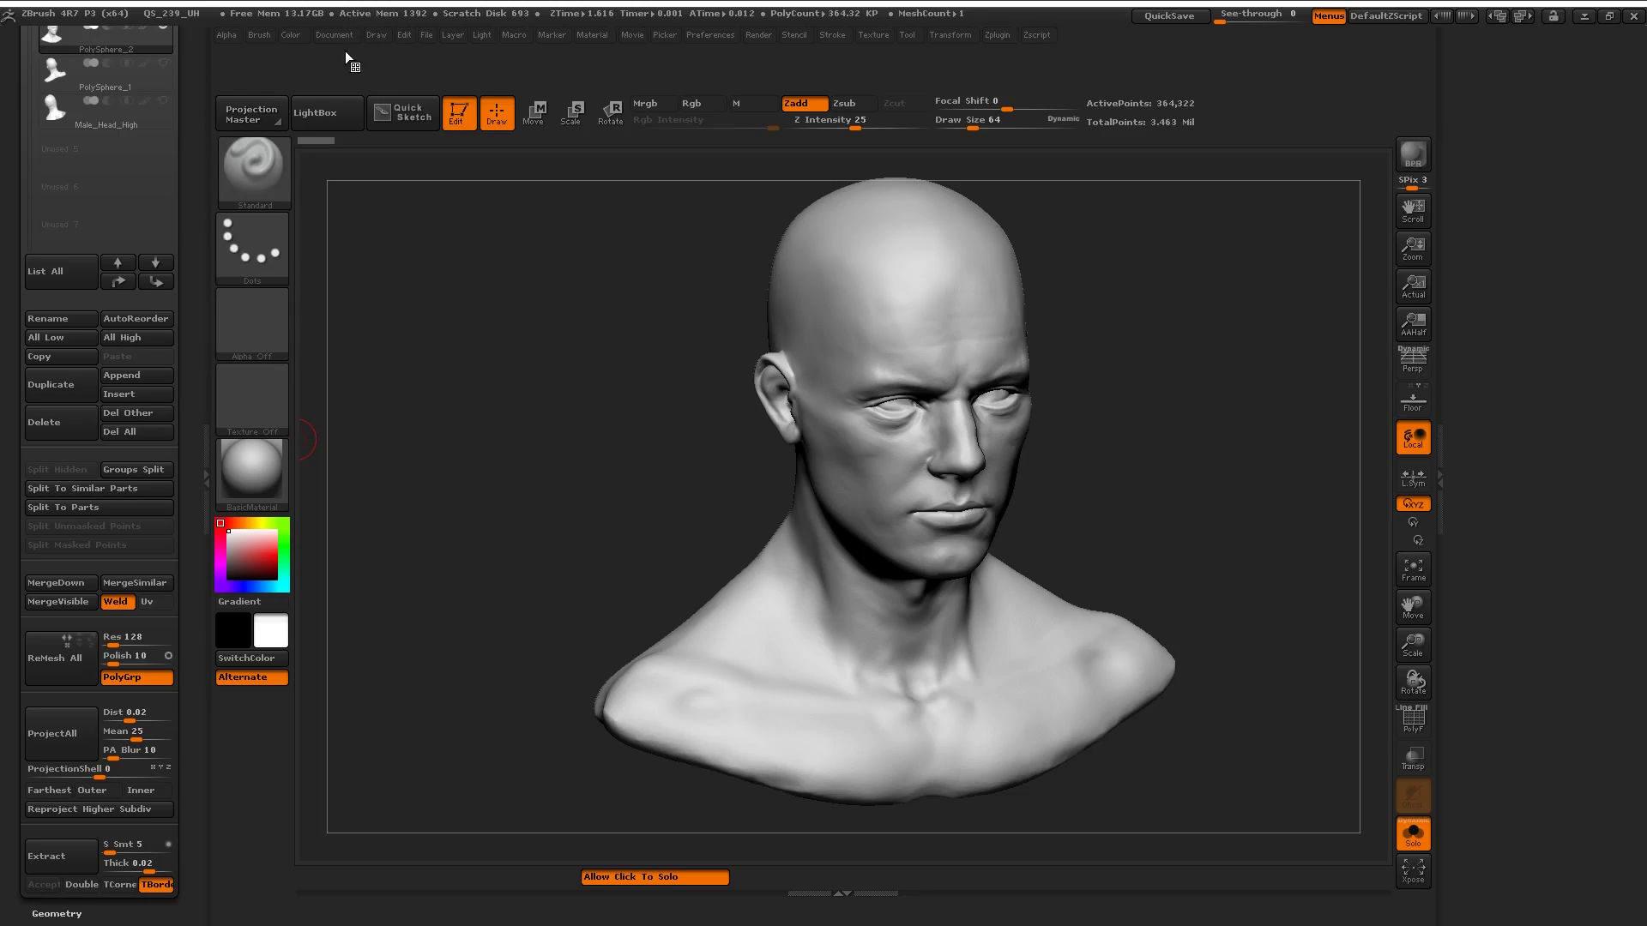
Step: Apply SkinShade4 and BasicMaterial2 to the bust to compare the two materials
{"action": "left_click", "coordinate": [592, 35]}
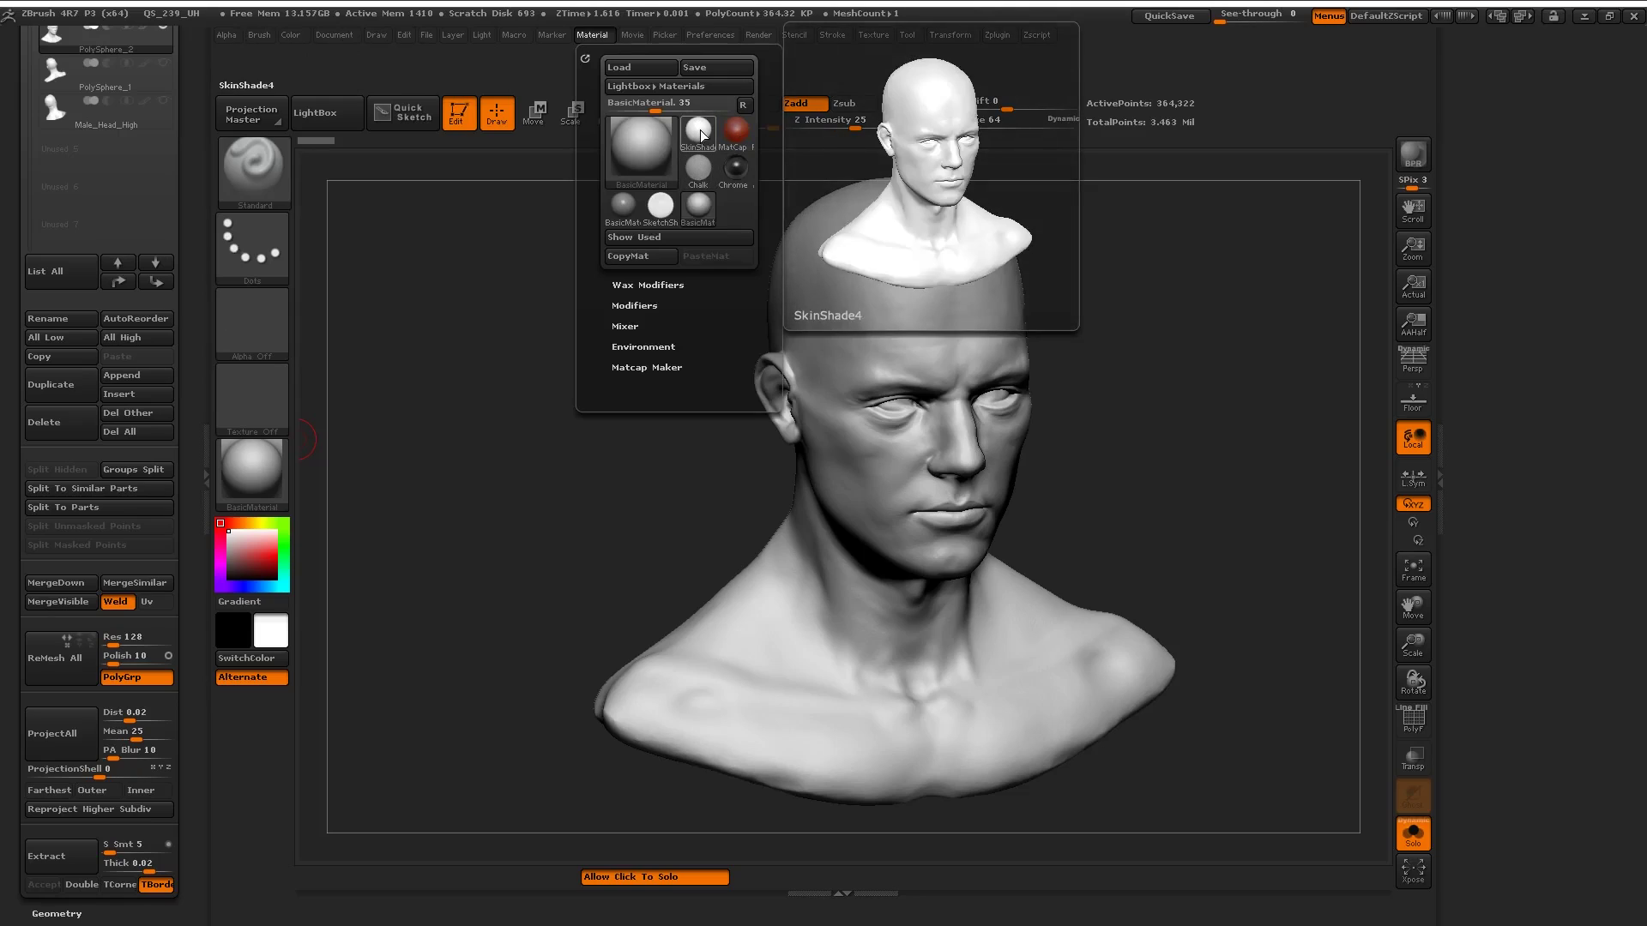
{"action": "left_click", "coordinate": [698, 130]}
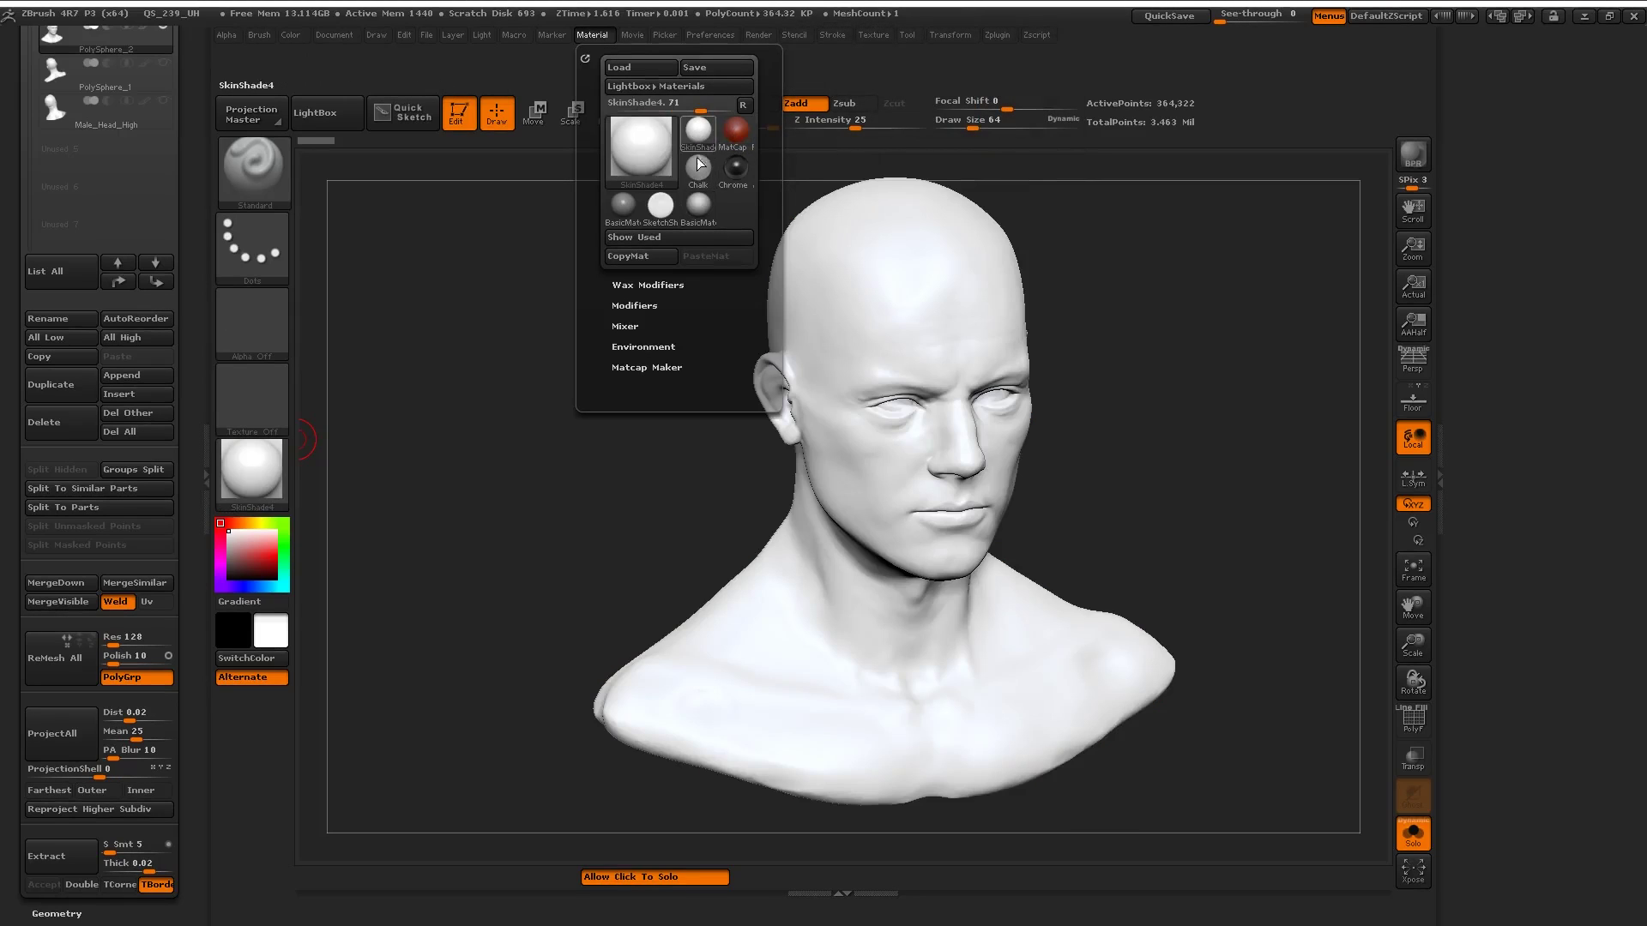
{"action": "left_click", "coordinate": [622, 204]}
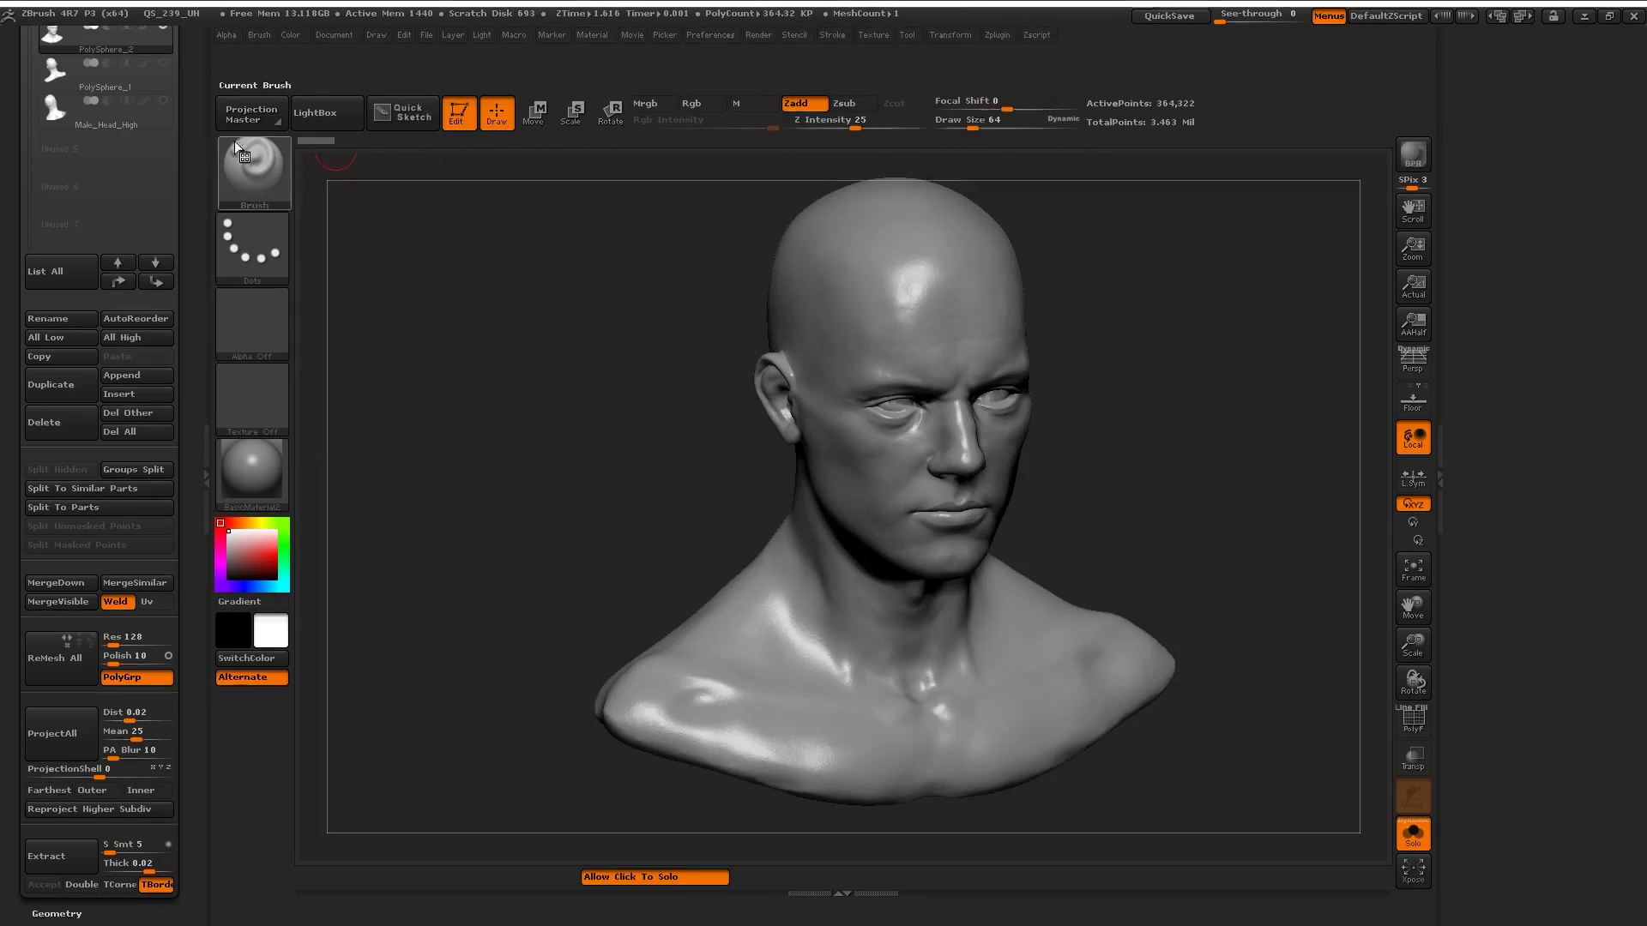
Step: Remove the current material thumbnail from the shelf and dock the Material palette above the Tool palette
{"action": "key", "text": "ctrl"}
{"action": "key", "text": "ctrl"}
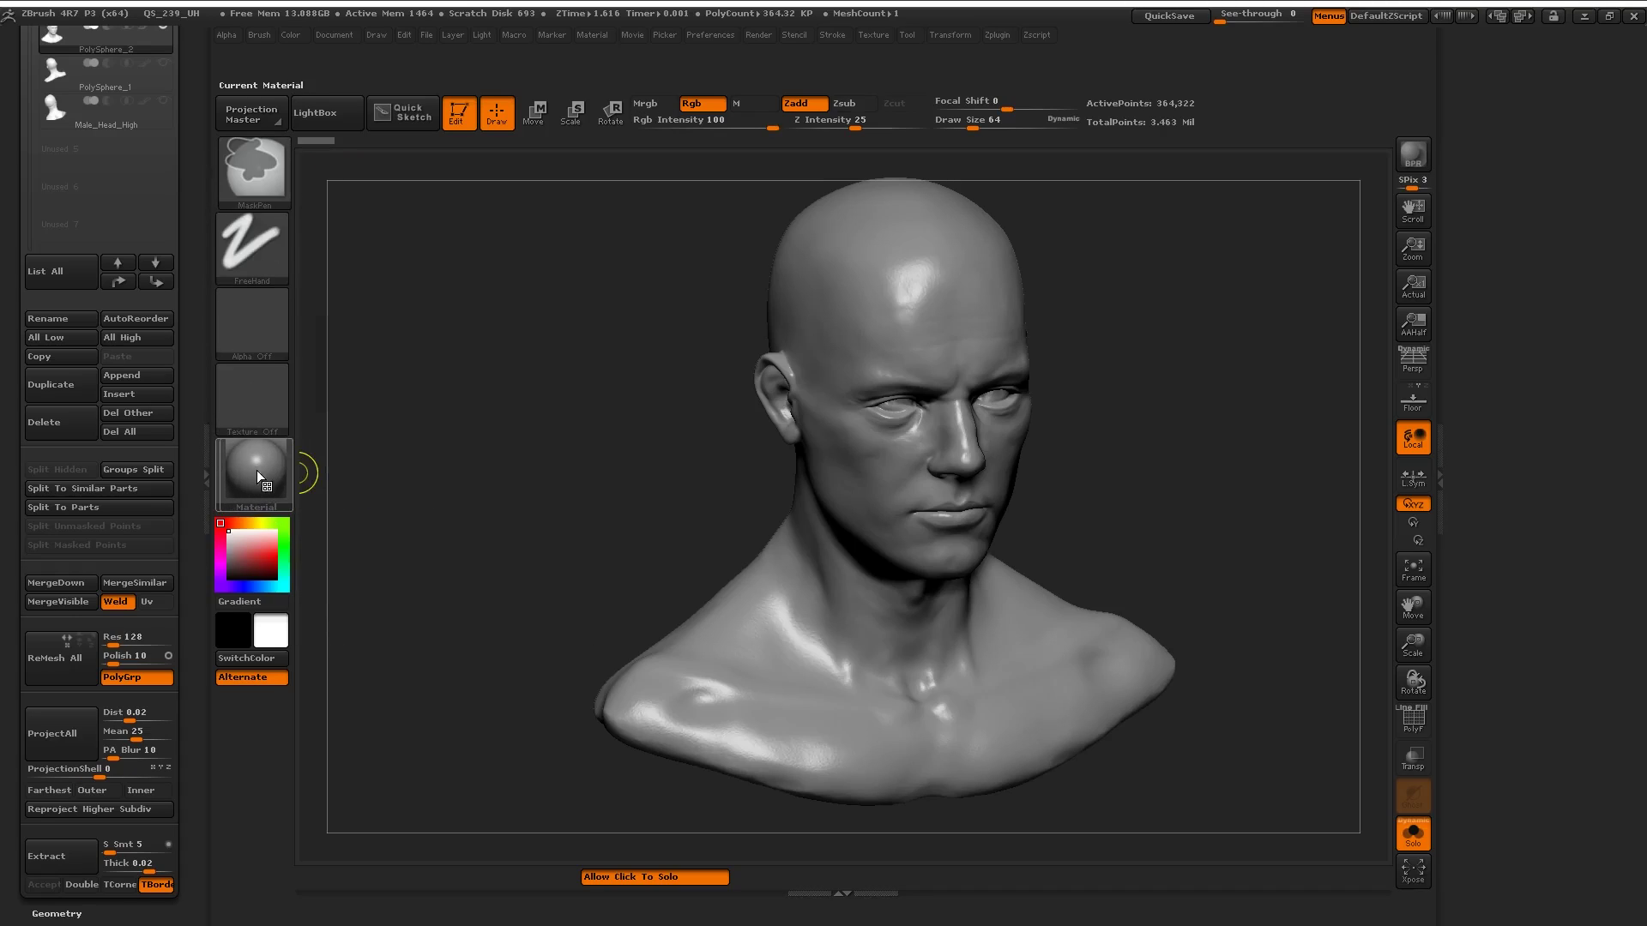
{"action": "mouse_move", "coordinate": [254, 474]}
{"action": "left_mouse_down"}
{"action": "mouse_move", "coordinate": [483, 463]}
{"action": "mouse_move", "coordinate": [544, 379]}
{"action": "mouse_move", "coordinate": [549, 460]}
{"action": "mouse_move", "coordinate": [548, 438]}
{"action": "mouse_move", "coordinate": [577, 448]}
{"action": "left_mouse_up"}
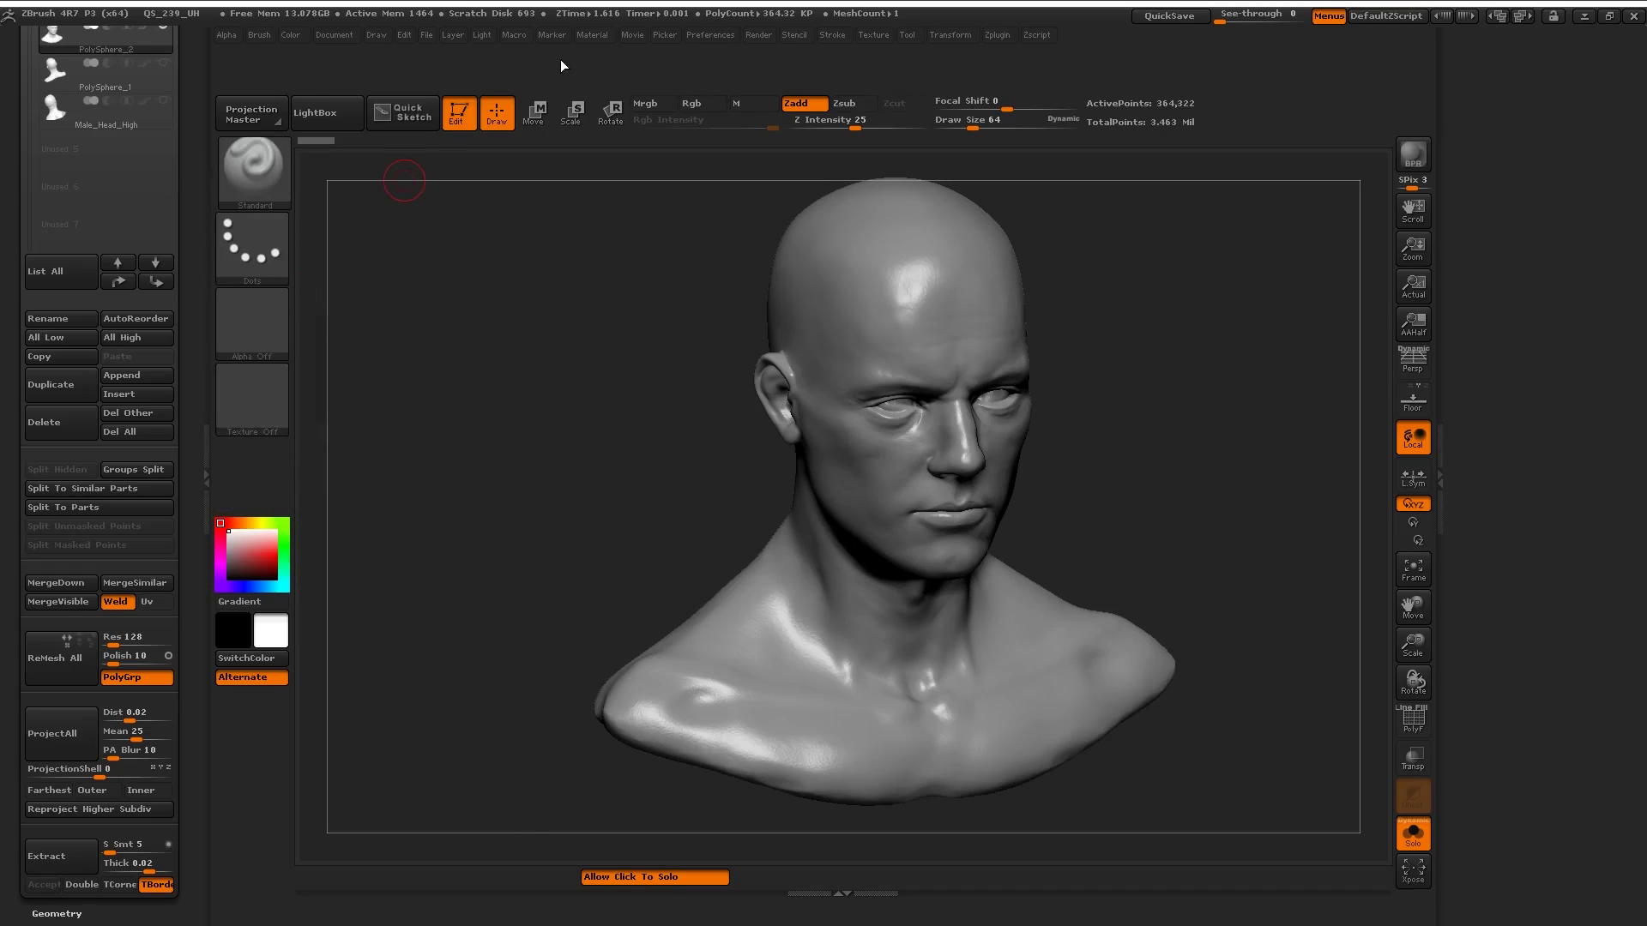
{"action": "left_click", "coordinate": [594, 36]}
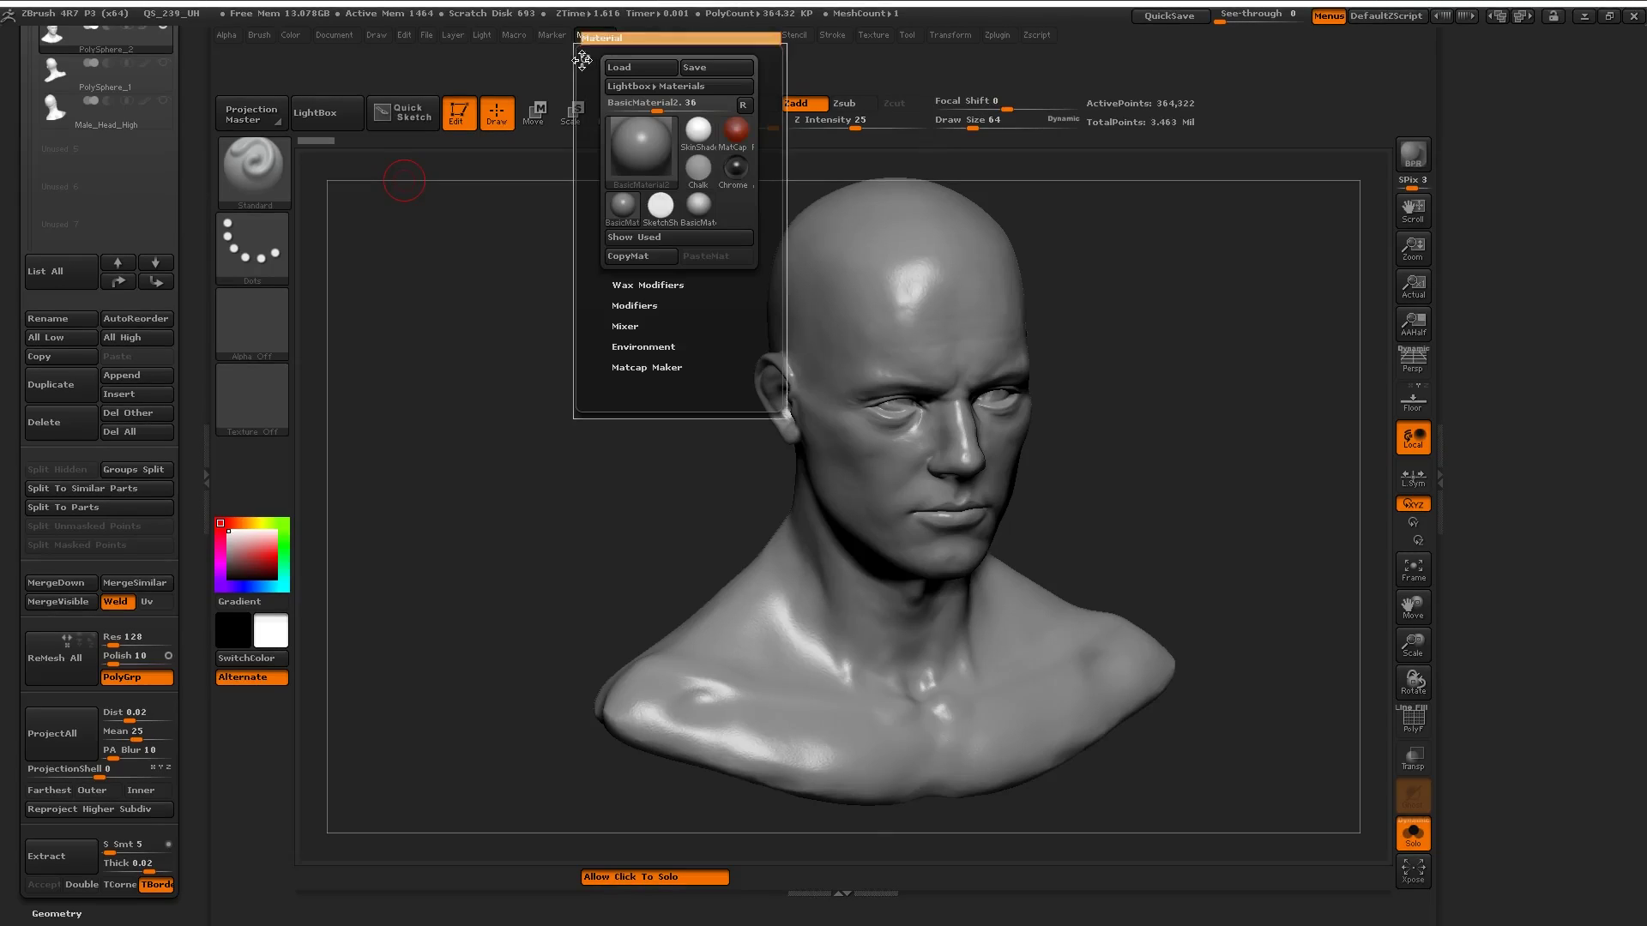
{"action": "left_click", "coordinate": [583, 53]}
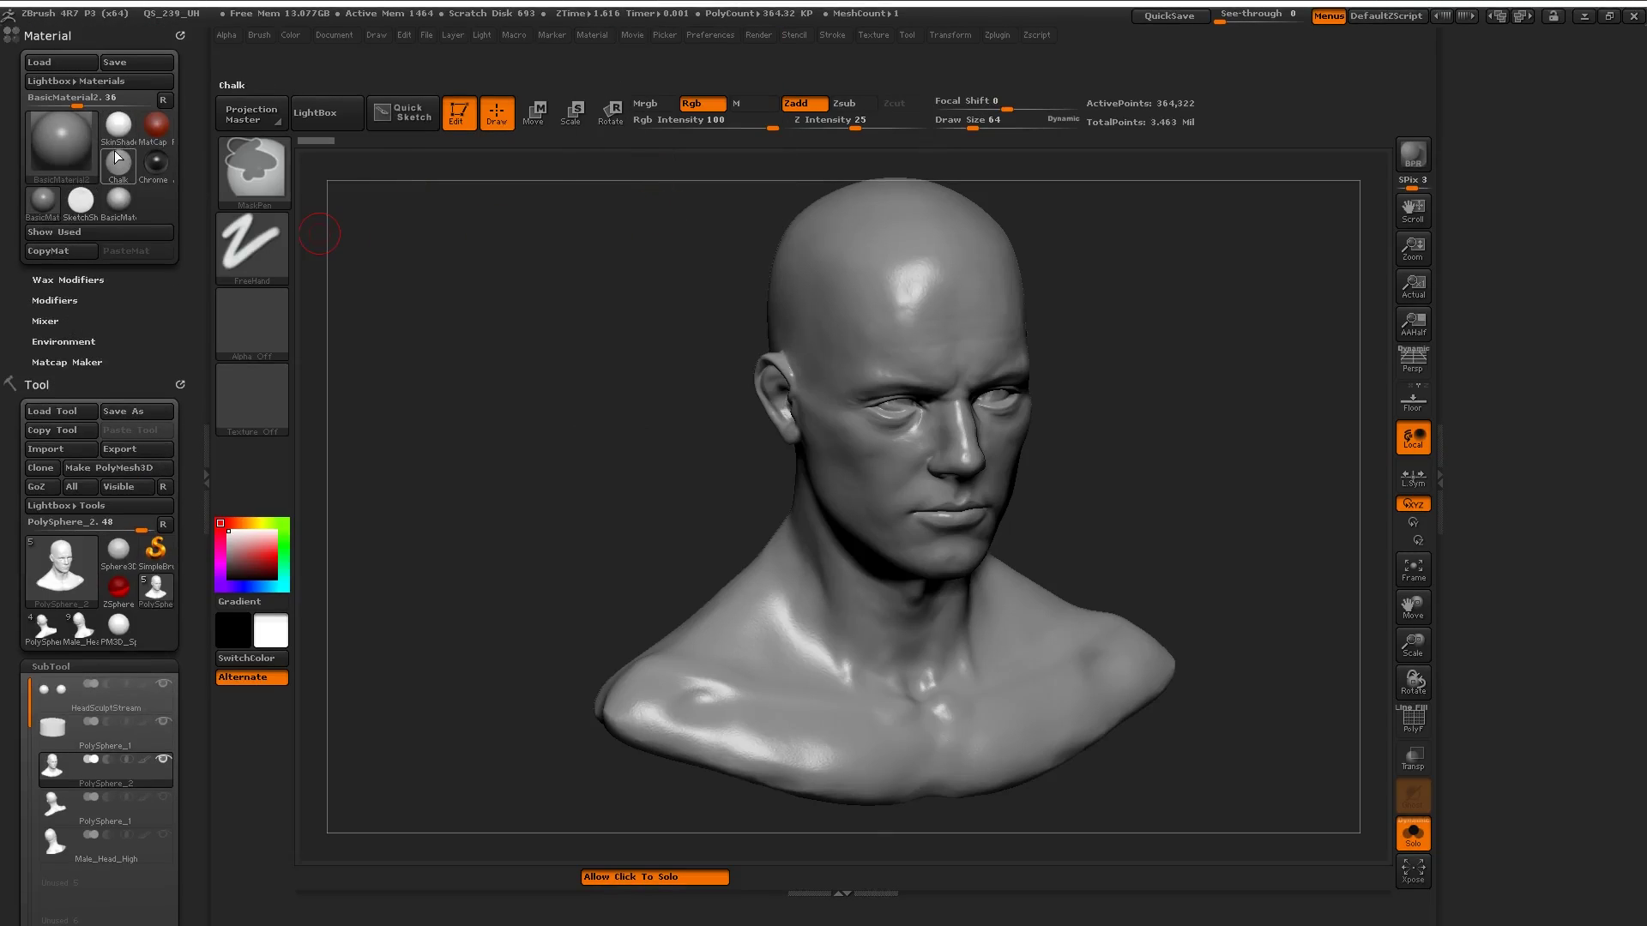
Step: Place the SkinShade4, MatCap Red Wax and BasicMaterial thumbnails in the empty shelf space above the colour picker
{"action": "left_click_drag", "start_coordinate": [118, 125], "coordinate": [235, 461]}
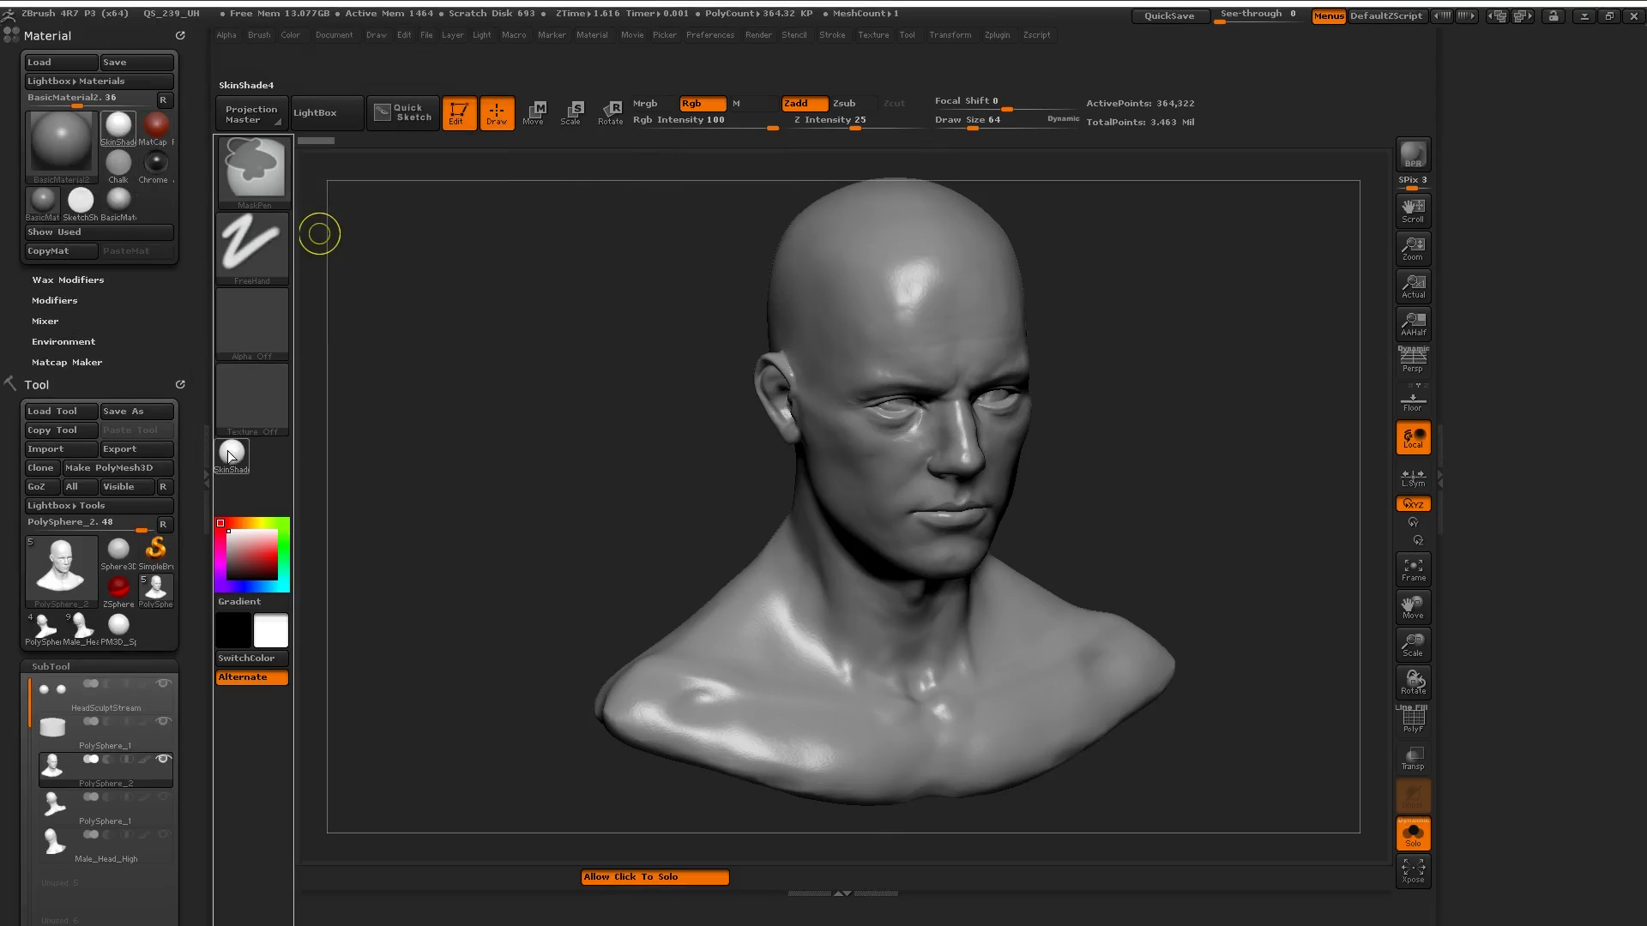
{"action": "left_click_drag", "start_coordinate": [155, 125], "coordinate": [268, 459]}
{"action": "left_click_drag", "start_coordinate": [119, 199], "coordinate": [241, 497]}
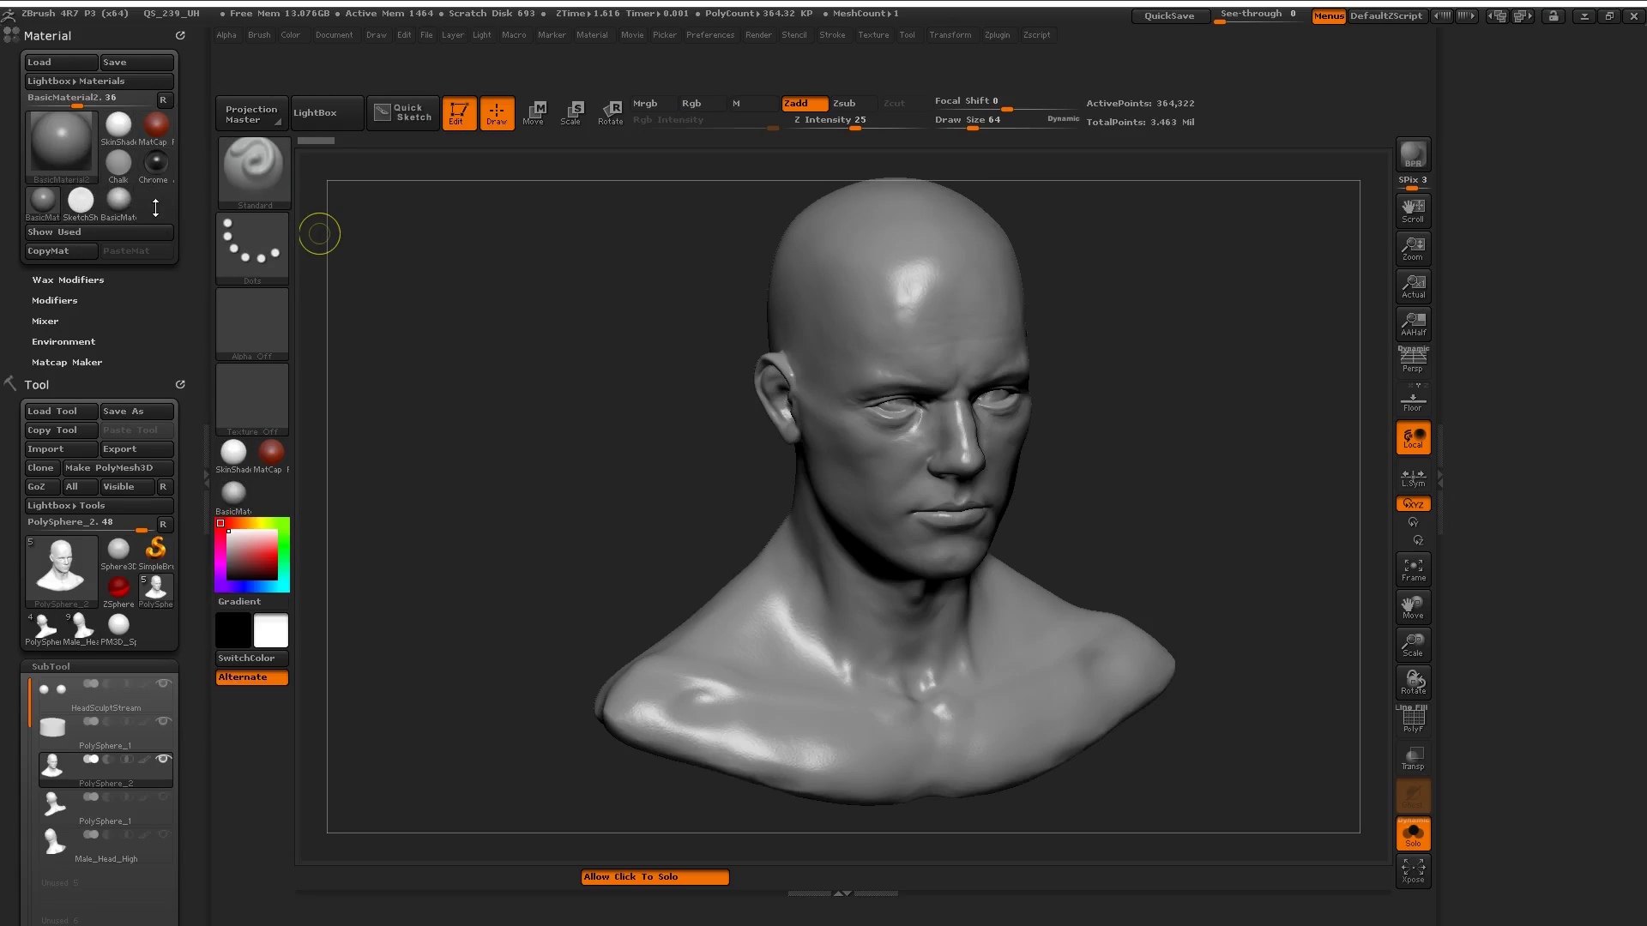
Step: Choose the Flat Color material and place its thumbnail on the shelf beside BasicMaterial
{"action": "left_click", "coordinate": [66, 154]}
{"action": "left_click", "coordinate": [85, 396]}
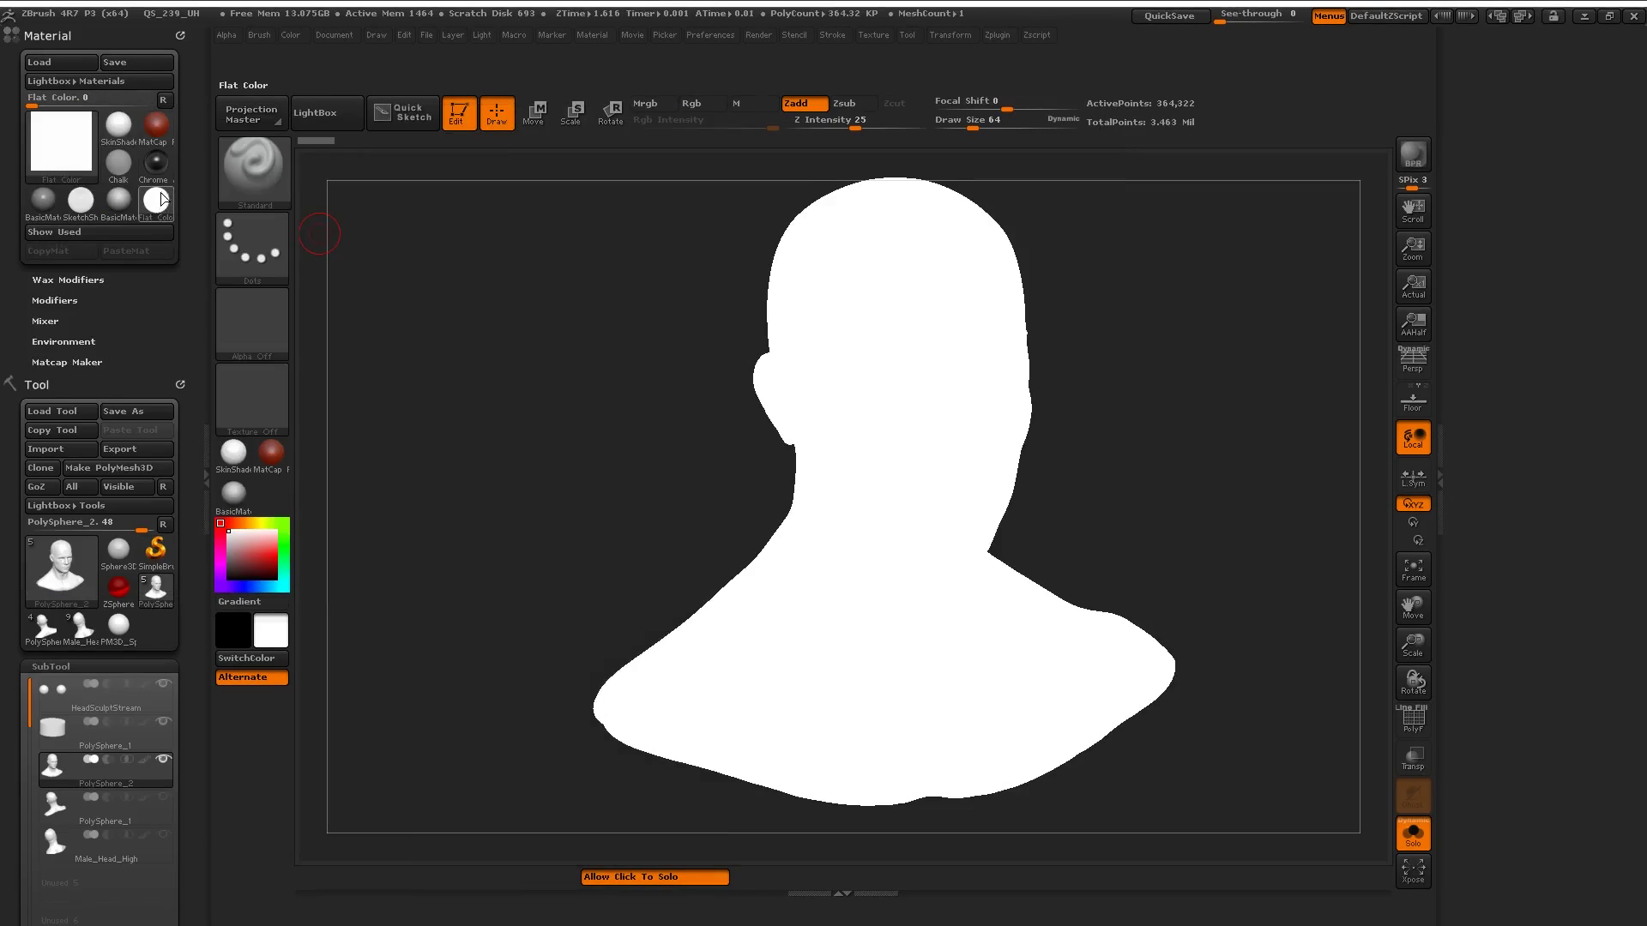
{"action": "left_click_drag", "start_coordinate": [160, 204], "coordinate": [269, 487], "text": "ctrl+alt"}
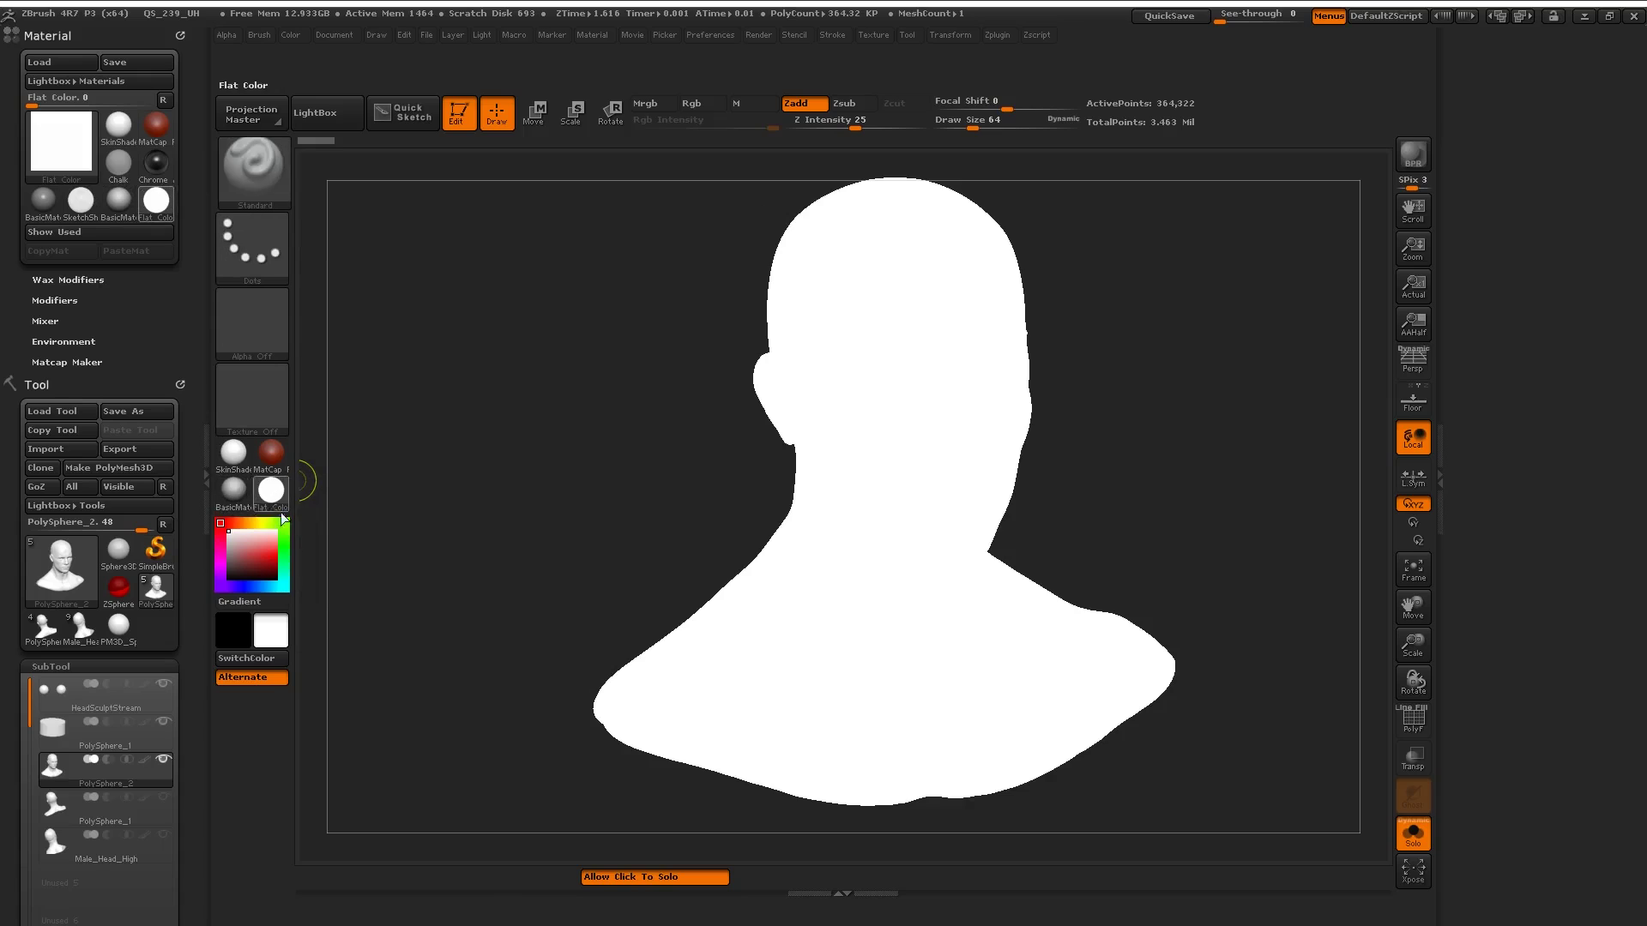
Step: Turn off Solo and try the shelf materials SkinShade4, MatCap Red Wax and BasicMaterial on the bust
{"action": "left_click", "coordinate": [463, 564]}
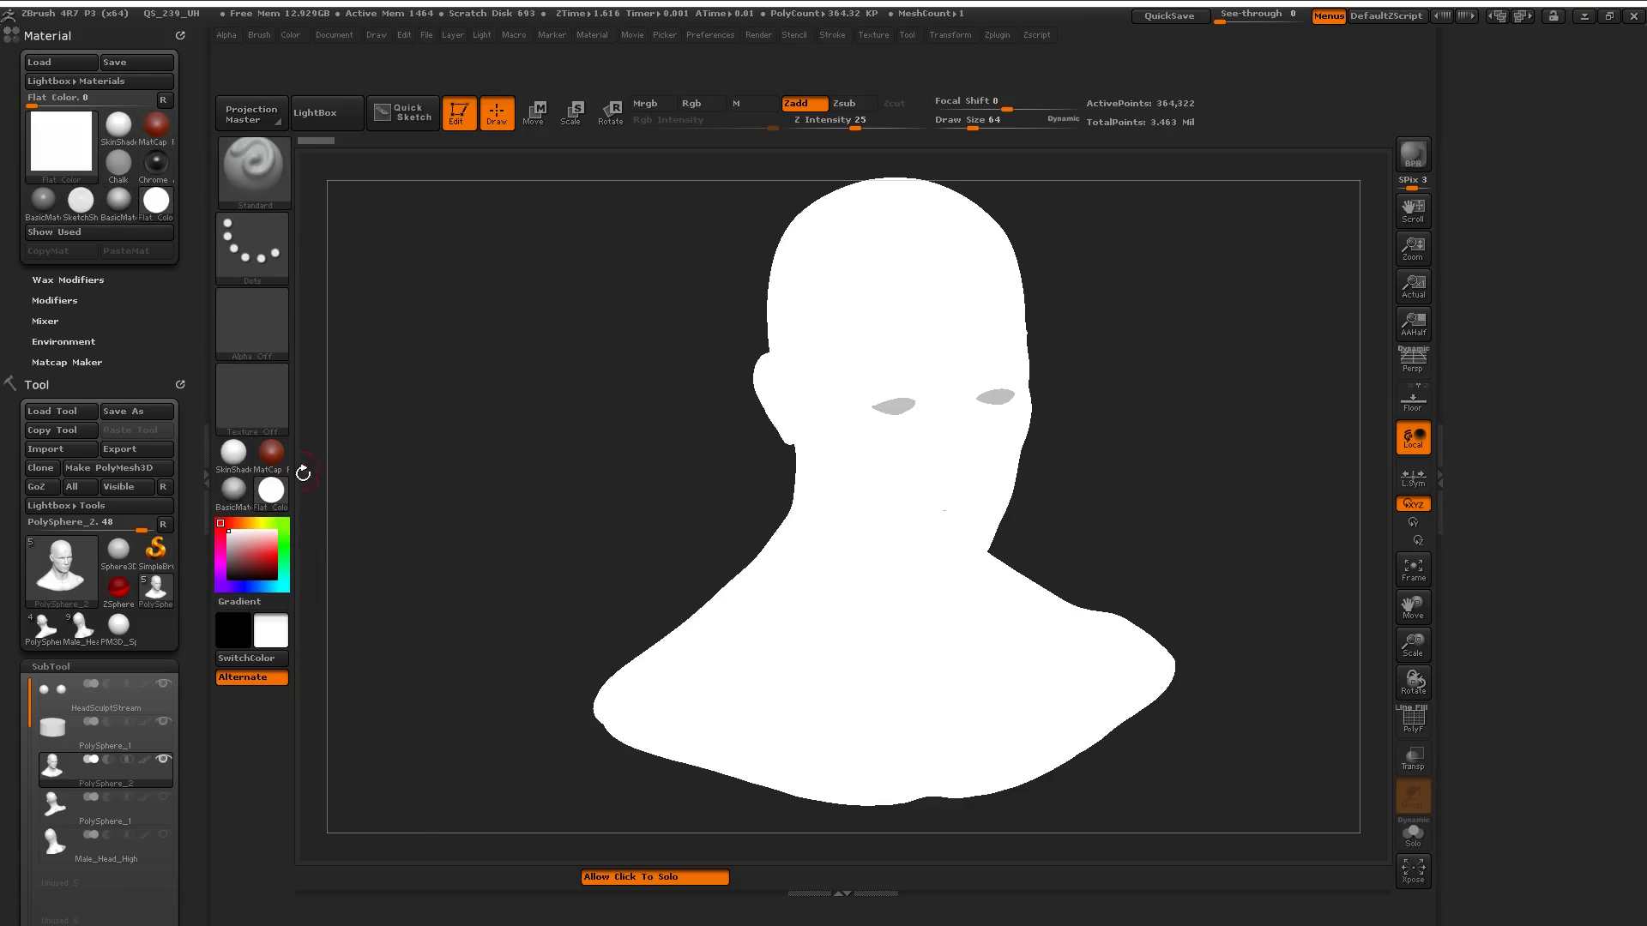
{"action": "left_click", "coordinate": [235, 457]}
{"action": "left_click", "coordinate": [271, 456]}
{"action": "left_click", "coordinate": [230, 490]}
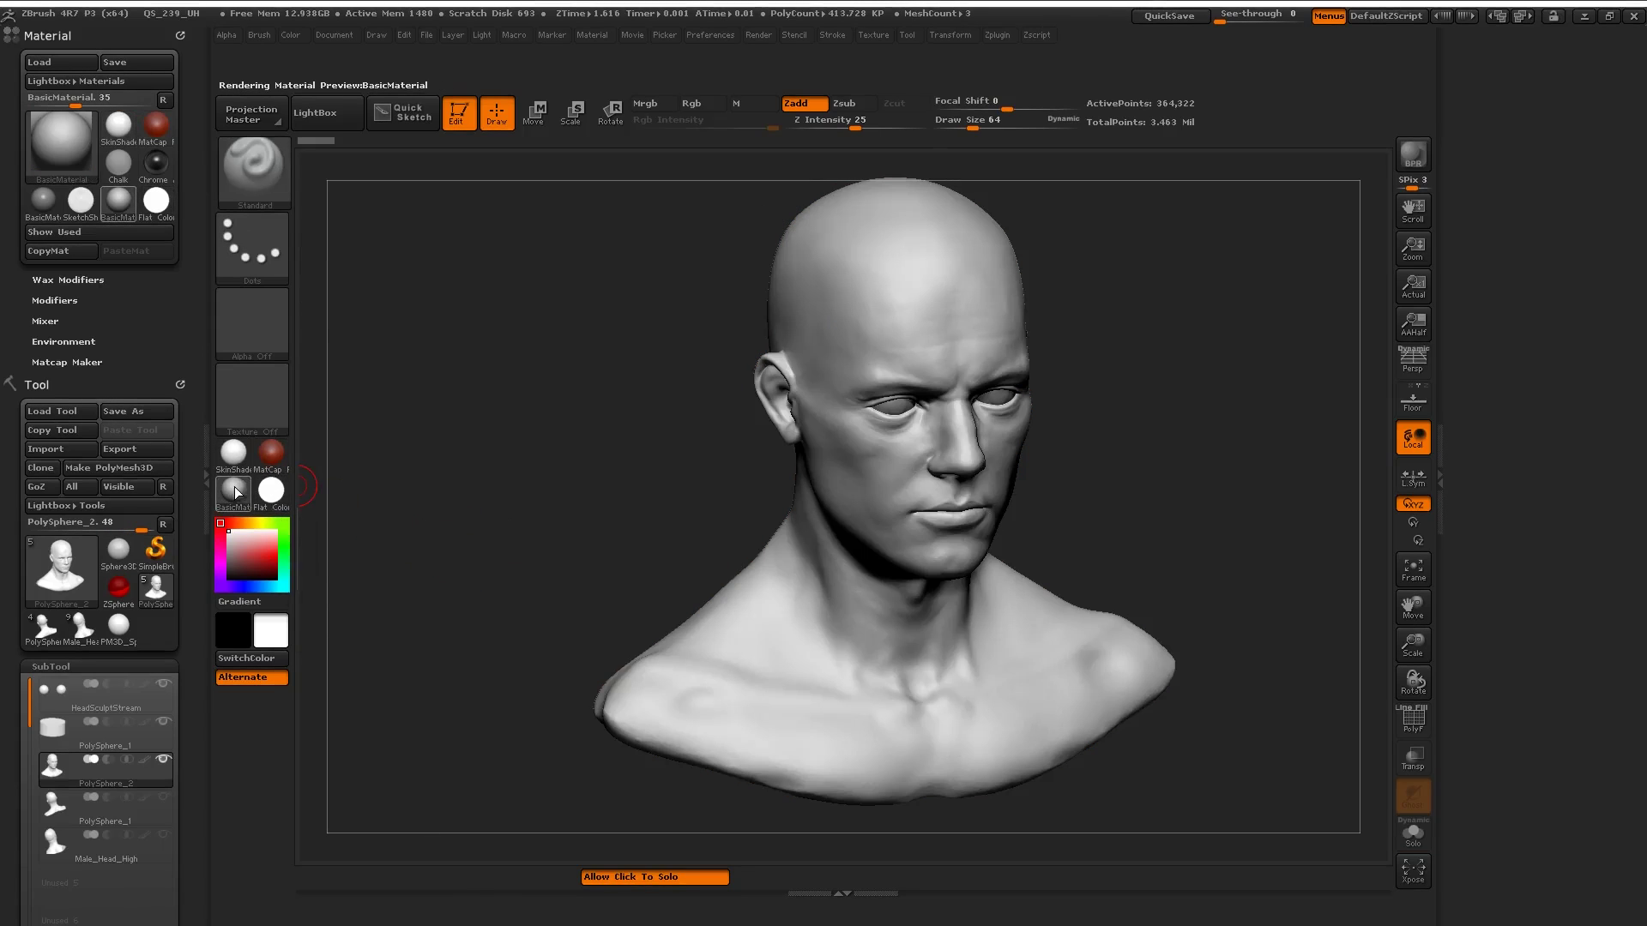
{"action": "left_click", "coordinate": [273, 453]}
{"action": "left_click", "coordinate": [271, 454]}
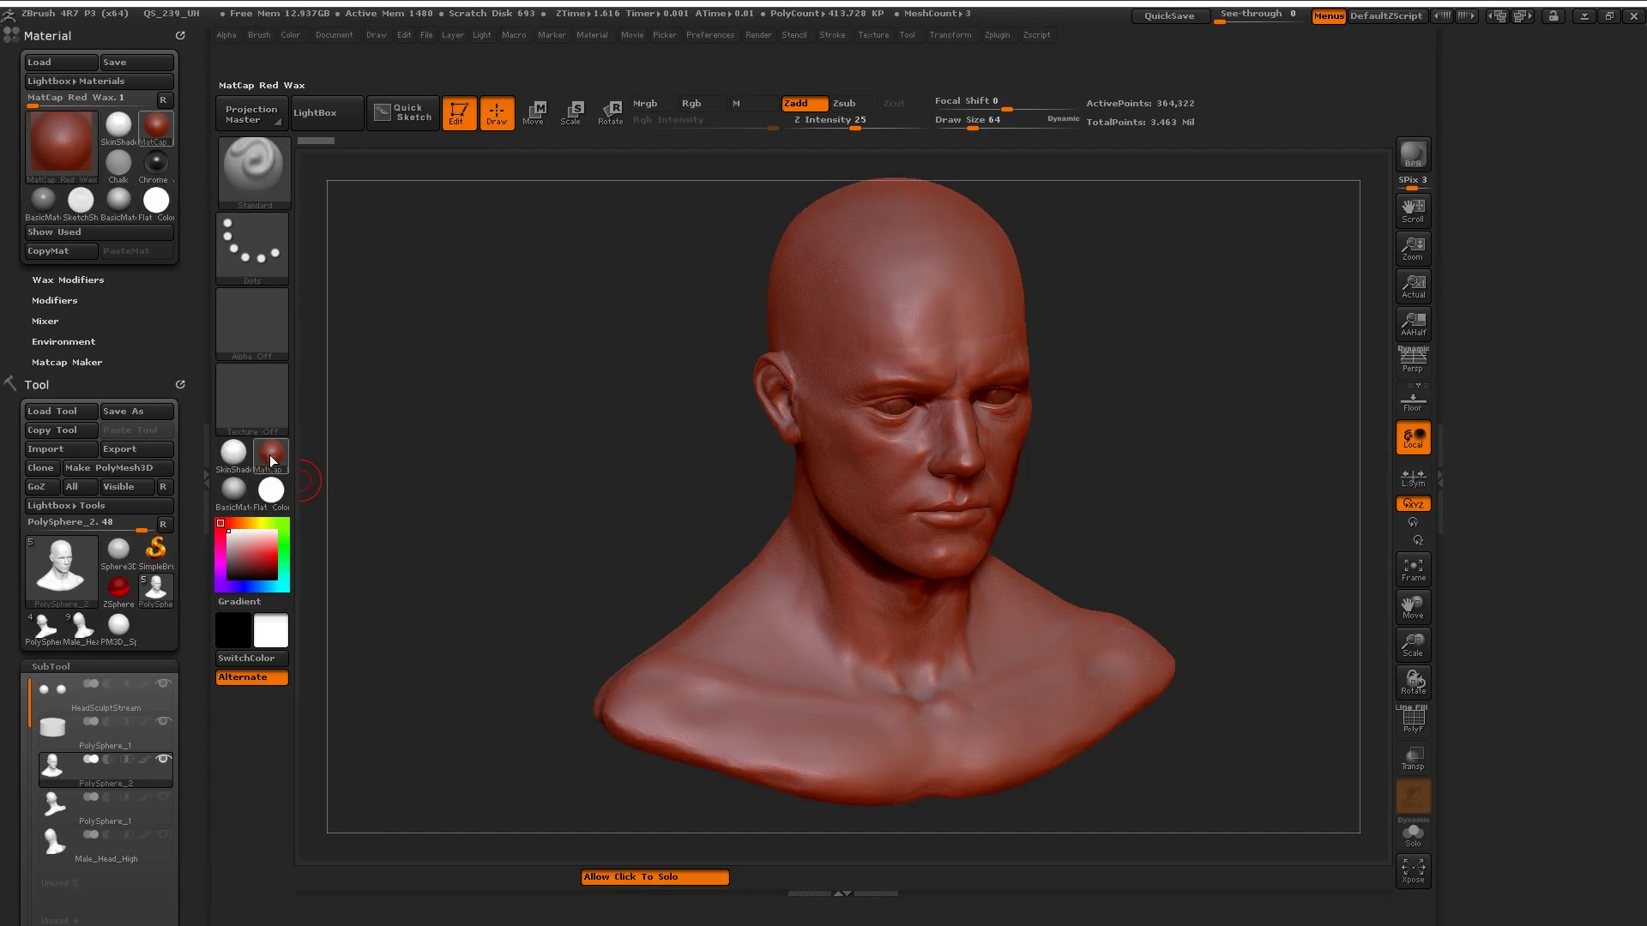
Step: Replace MatCap Red Wax in its shelf slot with ReflectedMap, then switch the bust to SkinShade4 and back to BasicMaterial
{"action": "left_click", "coordinate": [271, 461]}
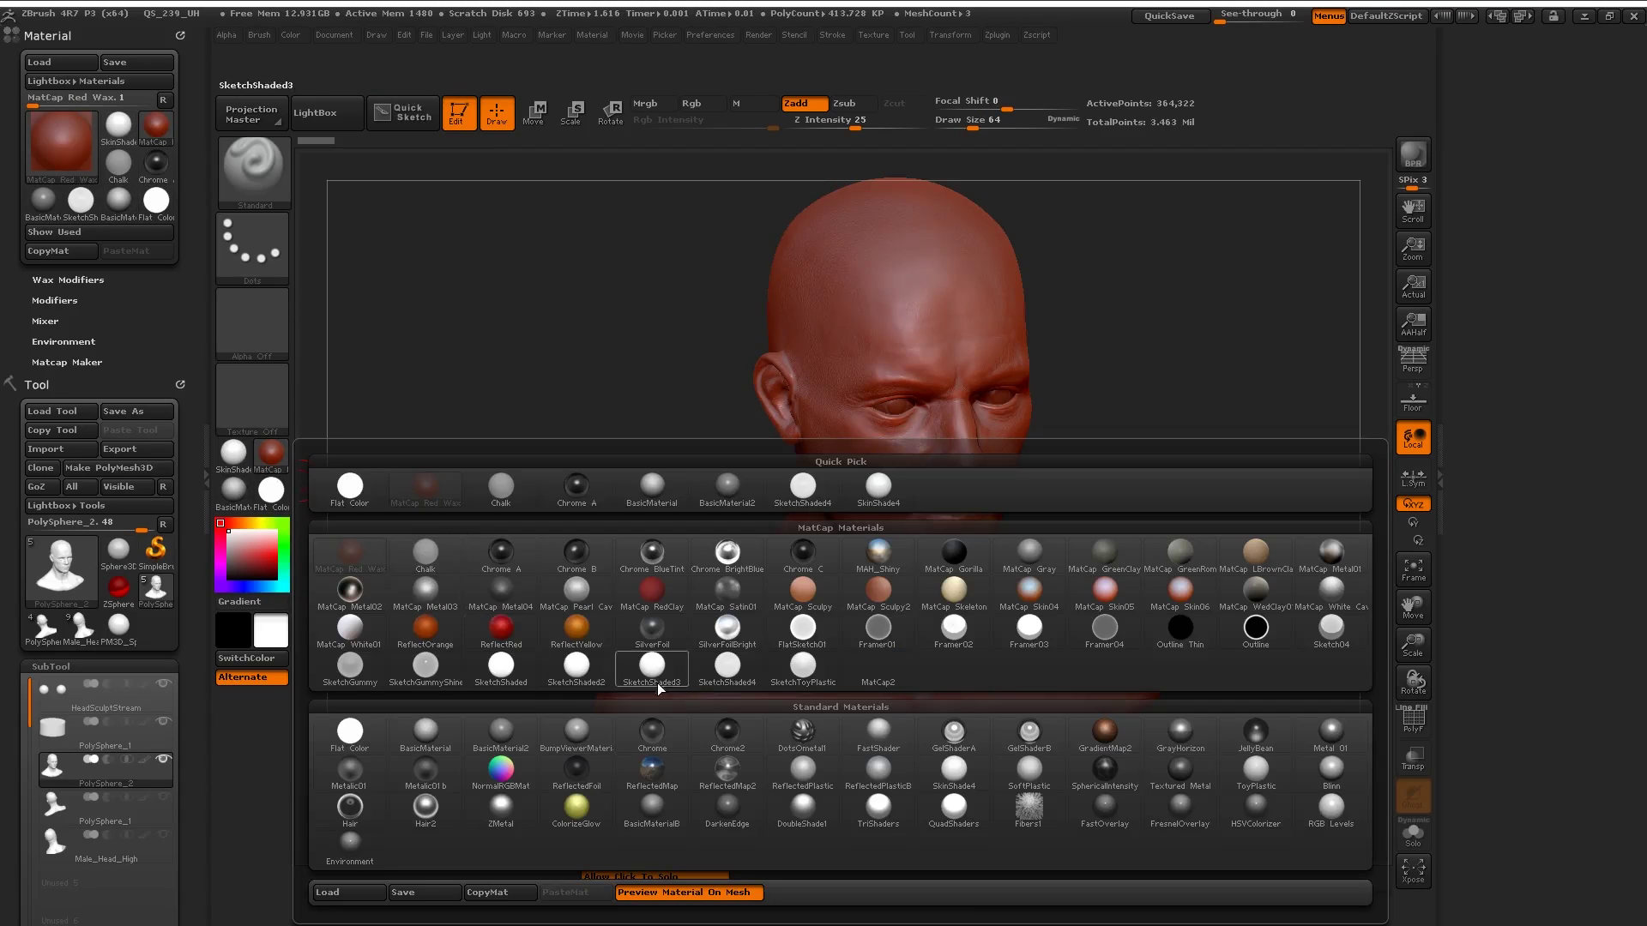
{"action": "left_click", "coordinate": [649, 765]}
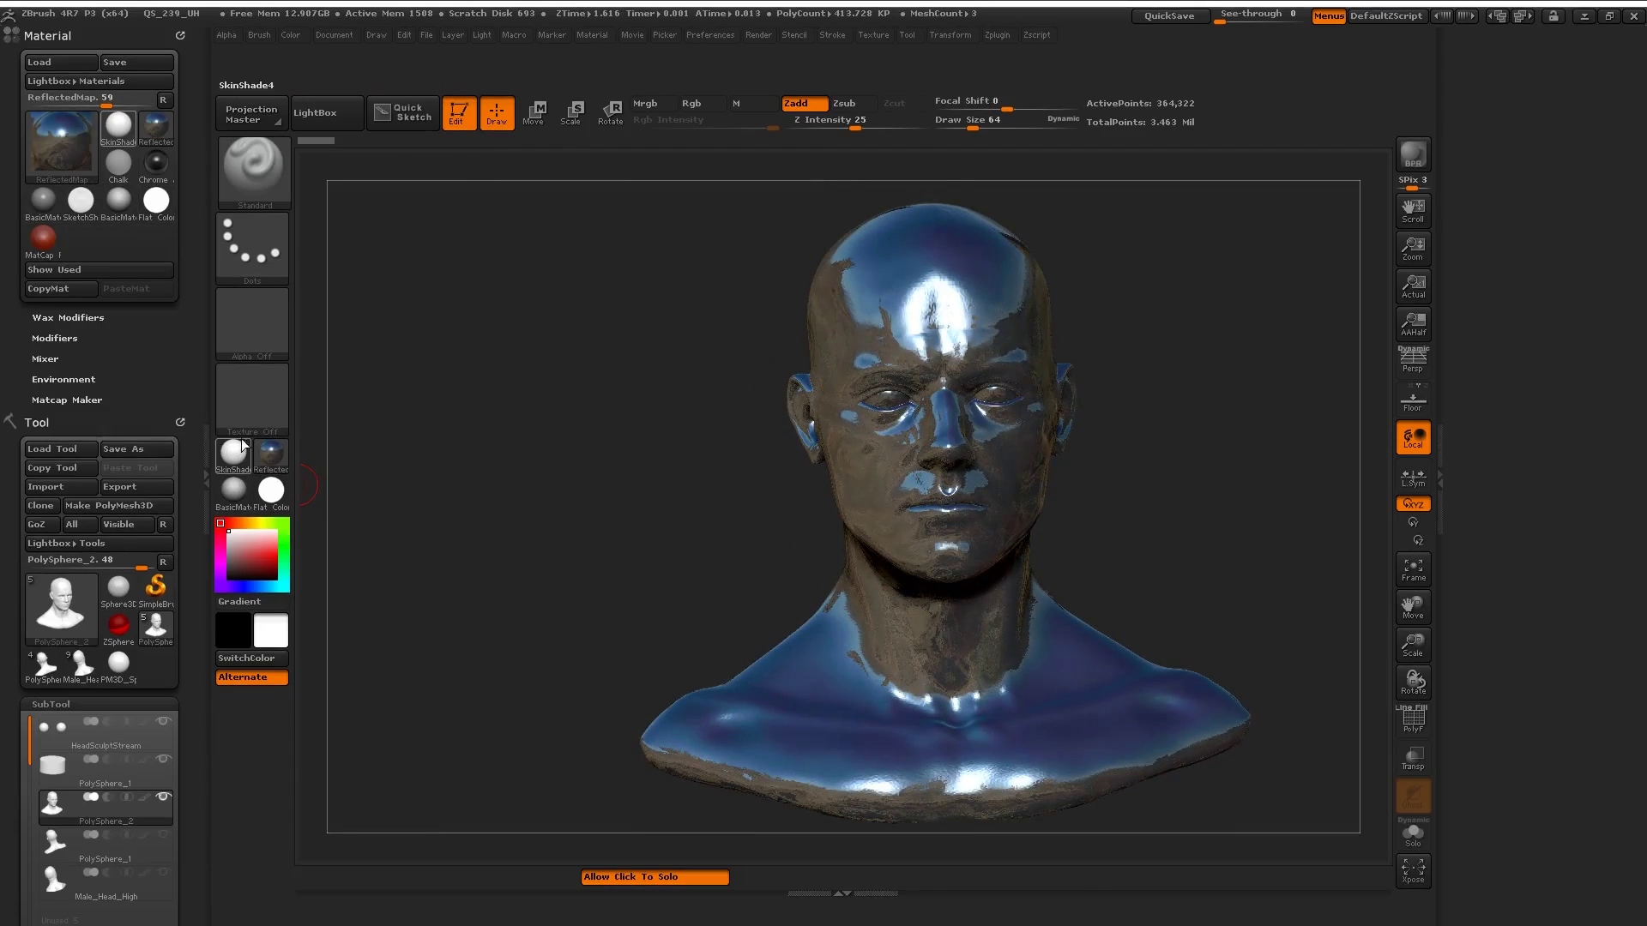
{"action": "left_click", "coordinate": [233, 452]}
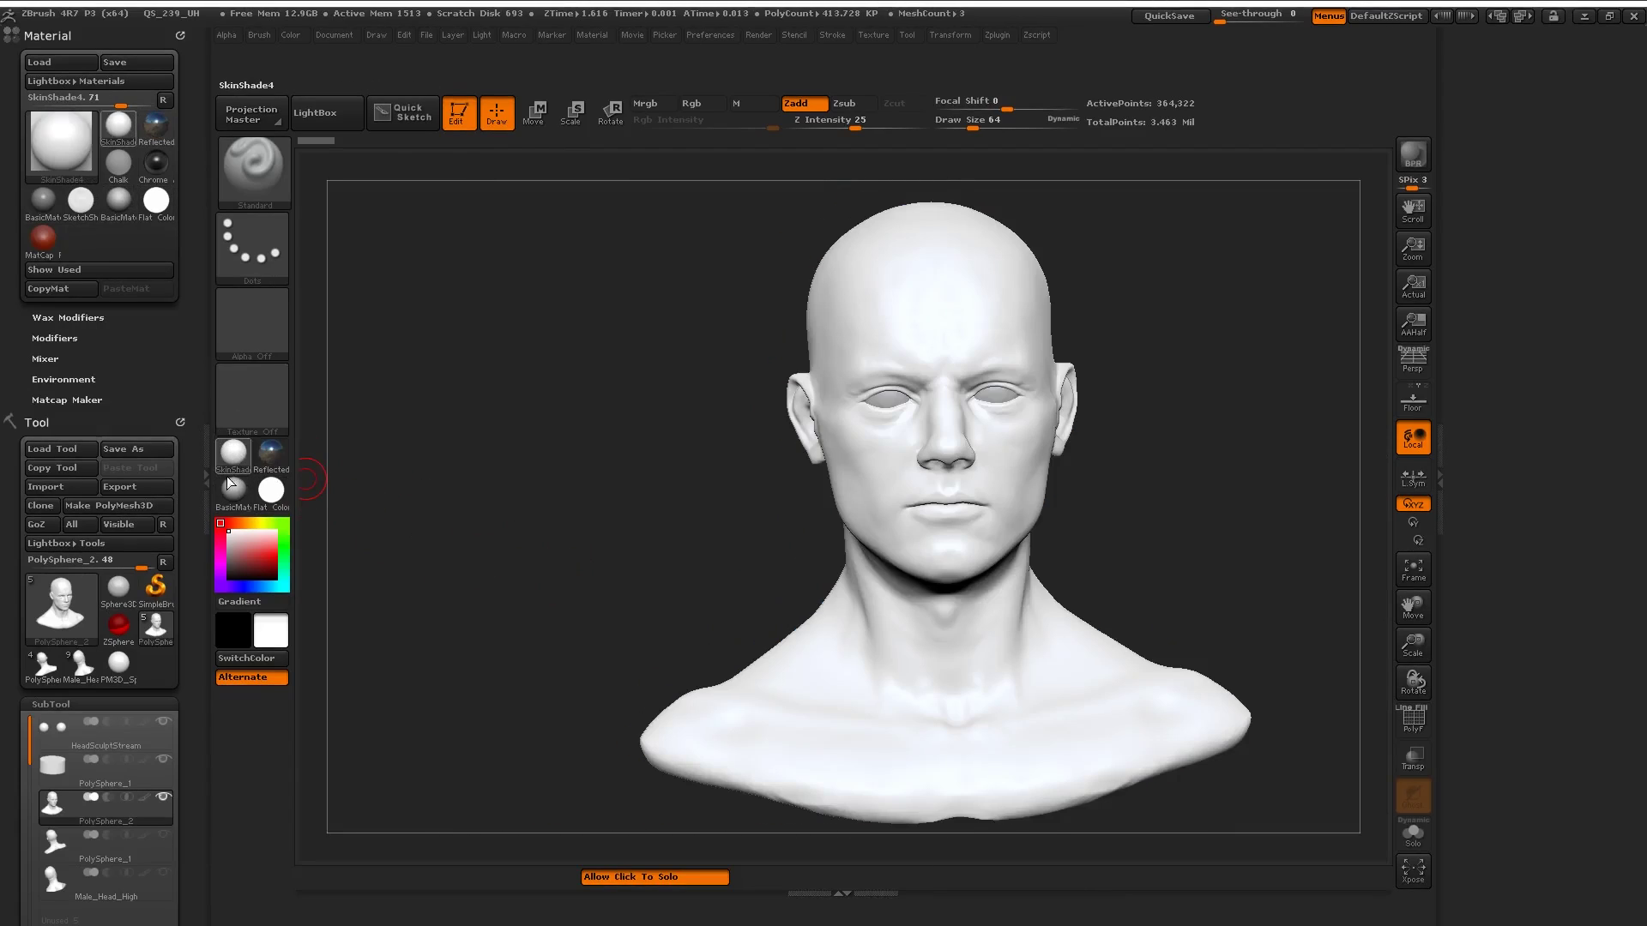
{"action": "left_click", "coordinate": [229, 488]}
Step: Move the Allow Click To Solo switch to the start of the lower row of the shelf below the canvas
{"action": "left_click_drag", "start_coordinate": [339, 528], "coordinate": [497, 506]}
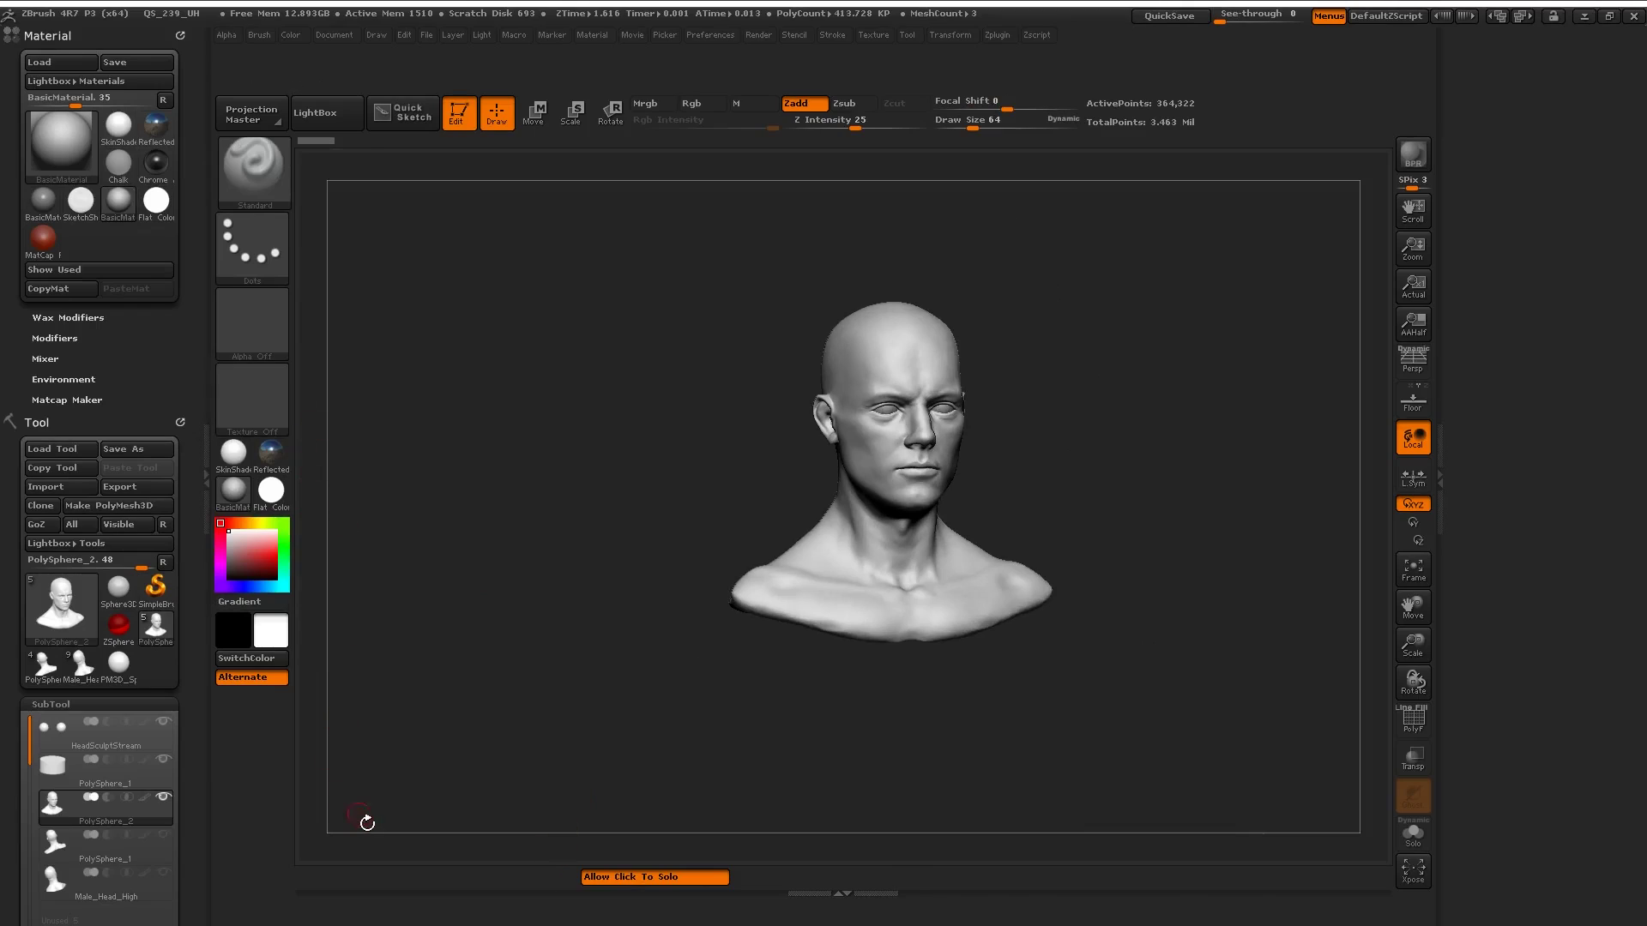
{"action": "mouse_move", "coordinate": [603, 878]}
{"action": "left_mouse_down", "text": "ctrl+alt"}
{"action": "mouse_move", "coordinate": [566, 923]}
{"action": "mouse_move", "coordinate": [311, 911]}
{"action": "mouse_move", "coordinate": [320, 896]}
{"action": "left_mouse_up", "text": "ctrl+alt"}
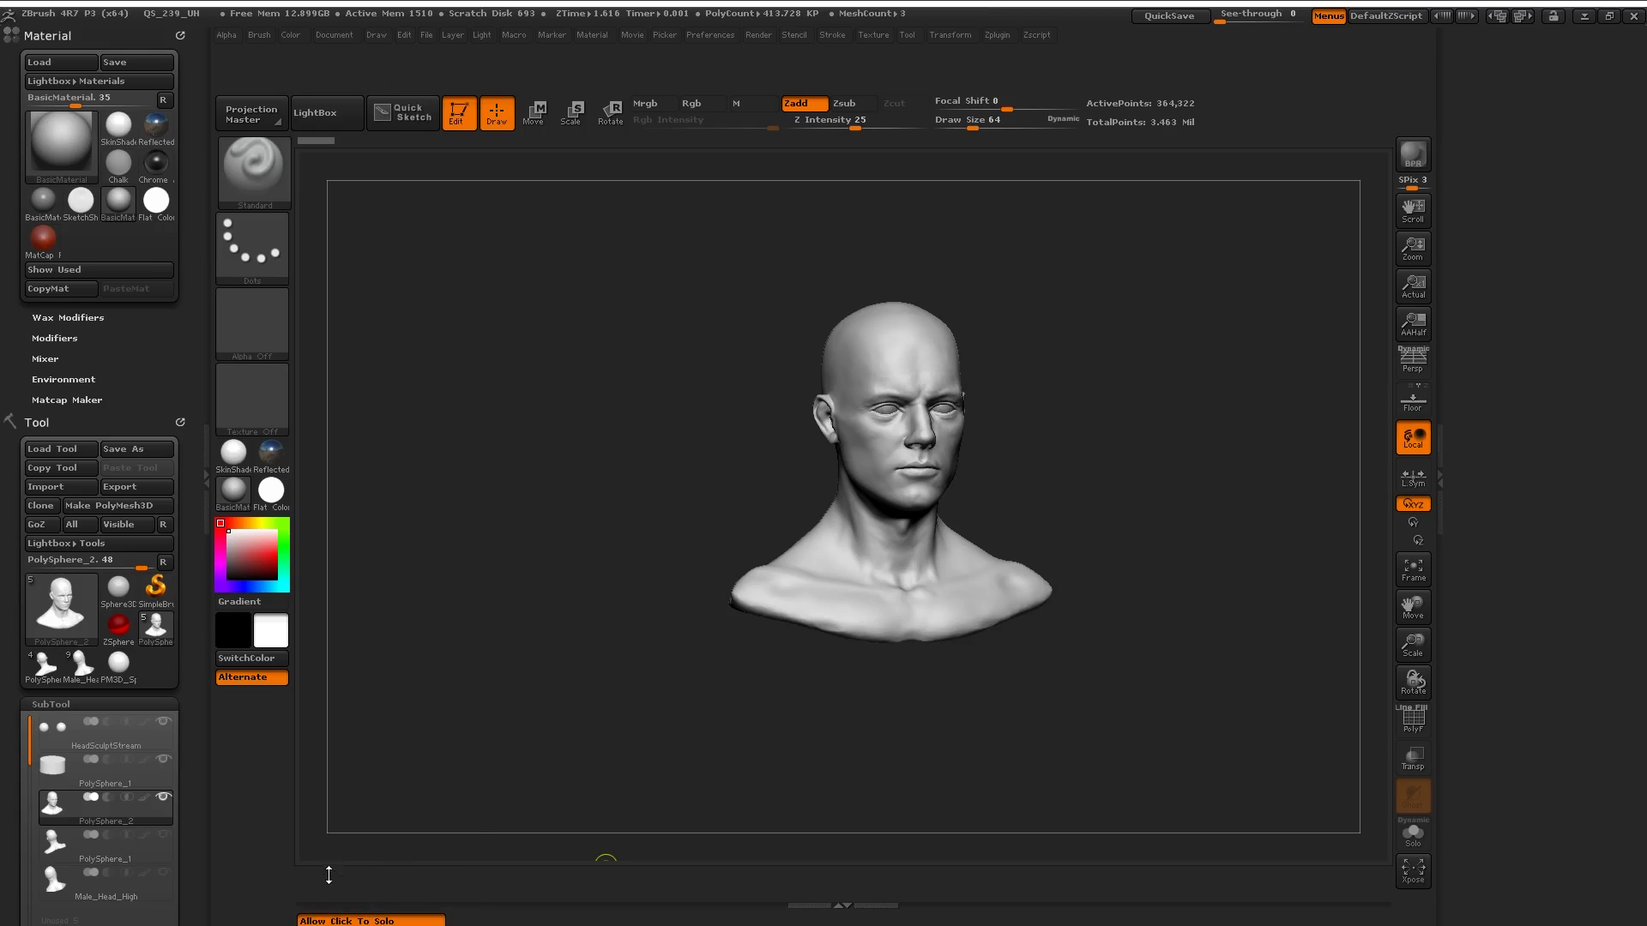
{"action": "mouse_move", "coordinate": [501, 416]}
{"action": "left_mouse_down"}
{"action": "mouse_move", "coordinate": [468, 402]}
{"action": "mouse_move", "coordinate": [547, 418]}
{"action": "mouse_move", "coordinate": [623, 396]}
{"action": "left_mouse_up"}
Step: Dock the Brush palette in the empty tray beside the canvas
{"action": "left_click", "coordinate": [258, 38]}
{"action": "left_click", "coordinate": [261, 46]}
{"action": "left_click_drag", "start_coordinate": [574, 468], "coordinate": [578, 491]}
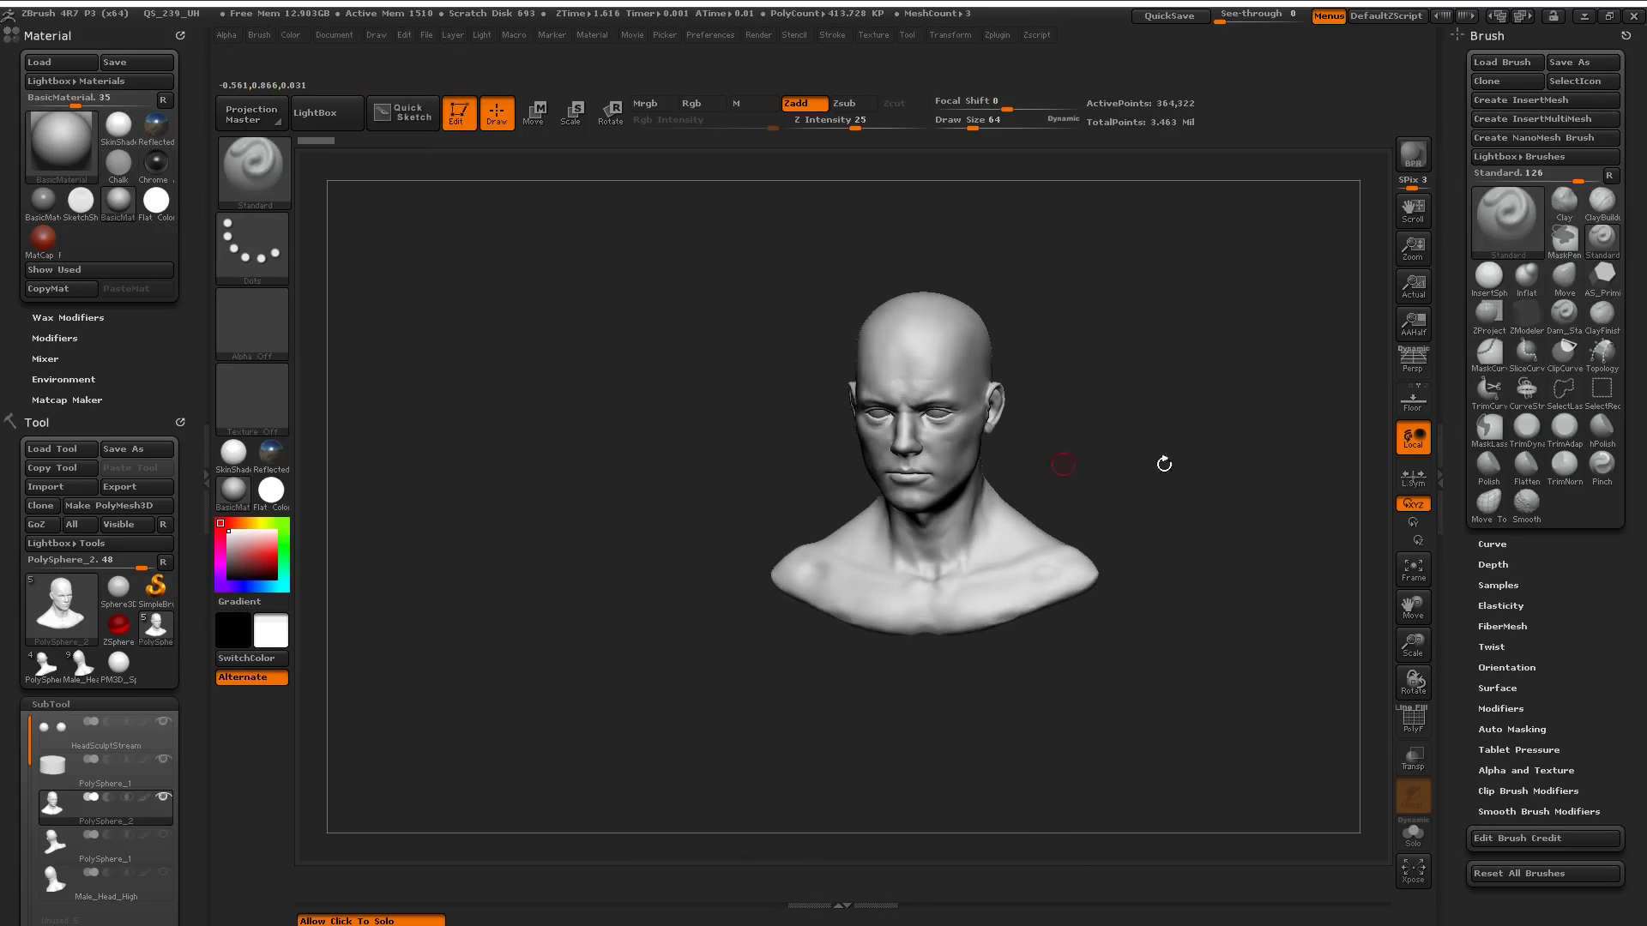
Step: Place the Move and TrimDynamic brushes at the start of the shelf below the canvas and activate TrimDynamic
{"action": "key", "text": "ctrl"}
{"action": "mouse_move", "coordinate": [1567, 283]}
{"action": "left_mouse_down", "text": "ctrl+alt"}
{"action": "mouse_move", "coordinate": [1068, 487]}
{"action": "mouse_move", "coordinate": [314, 879]}
{"action": "left_mouse_up", "text": "ctrl+alt"}
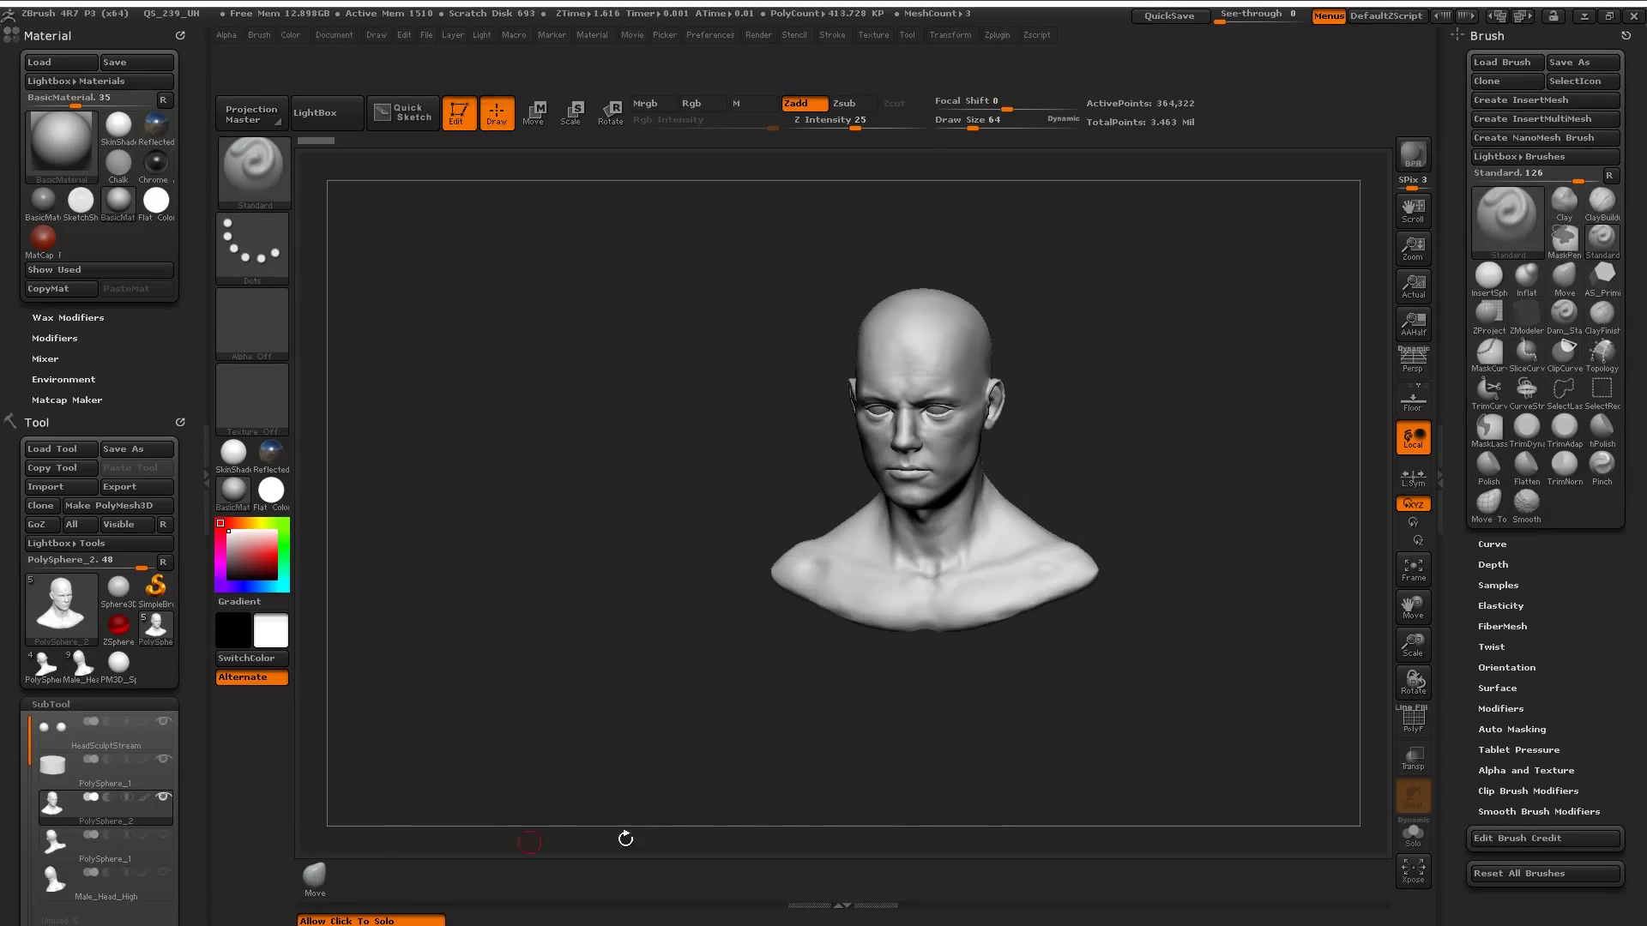
{"action": "mouse_move", "coordinate": [1527, 428]}
{"action": "left_mouse_down", "text": "ctrl+alt"}
{"action": "mouse_move", "coordinate": [1298, 569]}
{"action": "mouse_move", "coordinate": [374, 876]}
{"action": "left_mouse_up", "text": "ctrl+alt"}
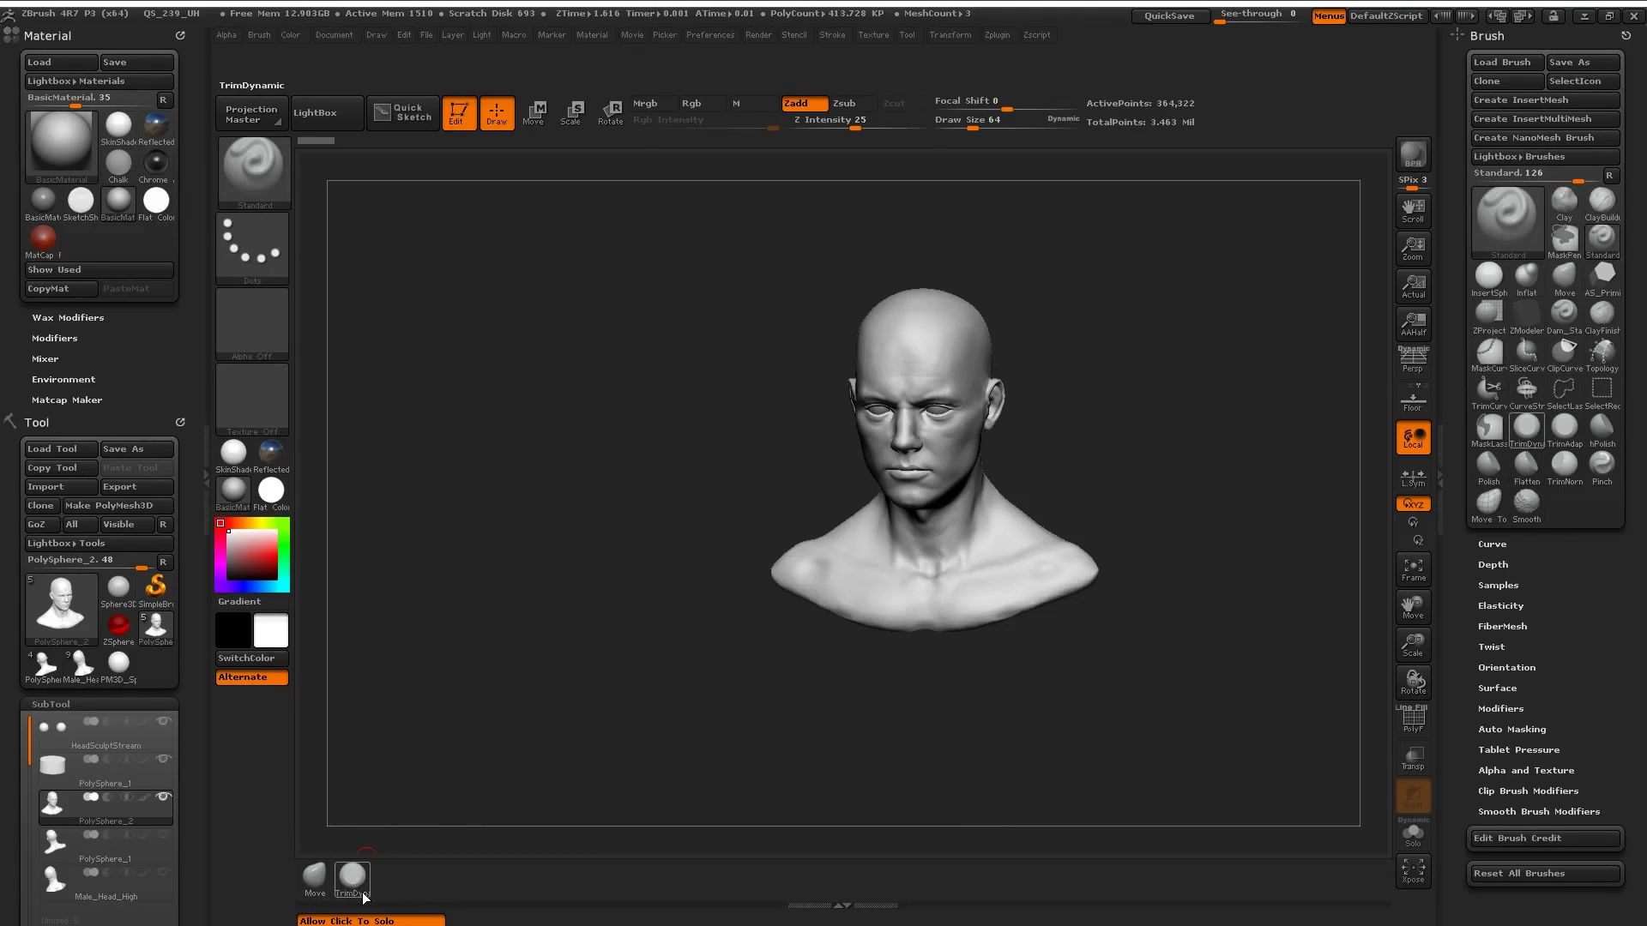
{"action": "left_click", "coordinate": [354, 883]}
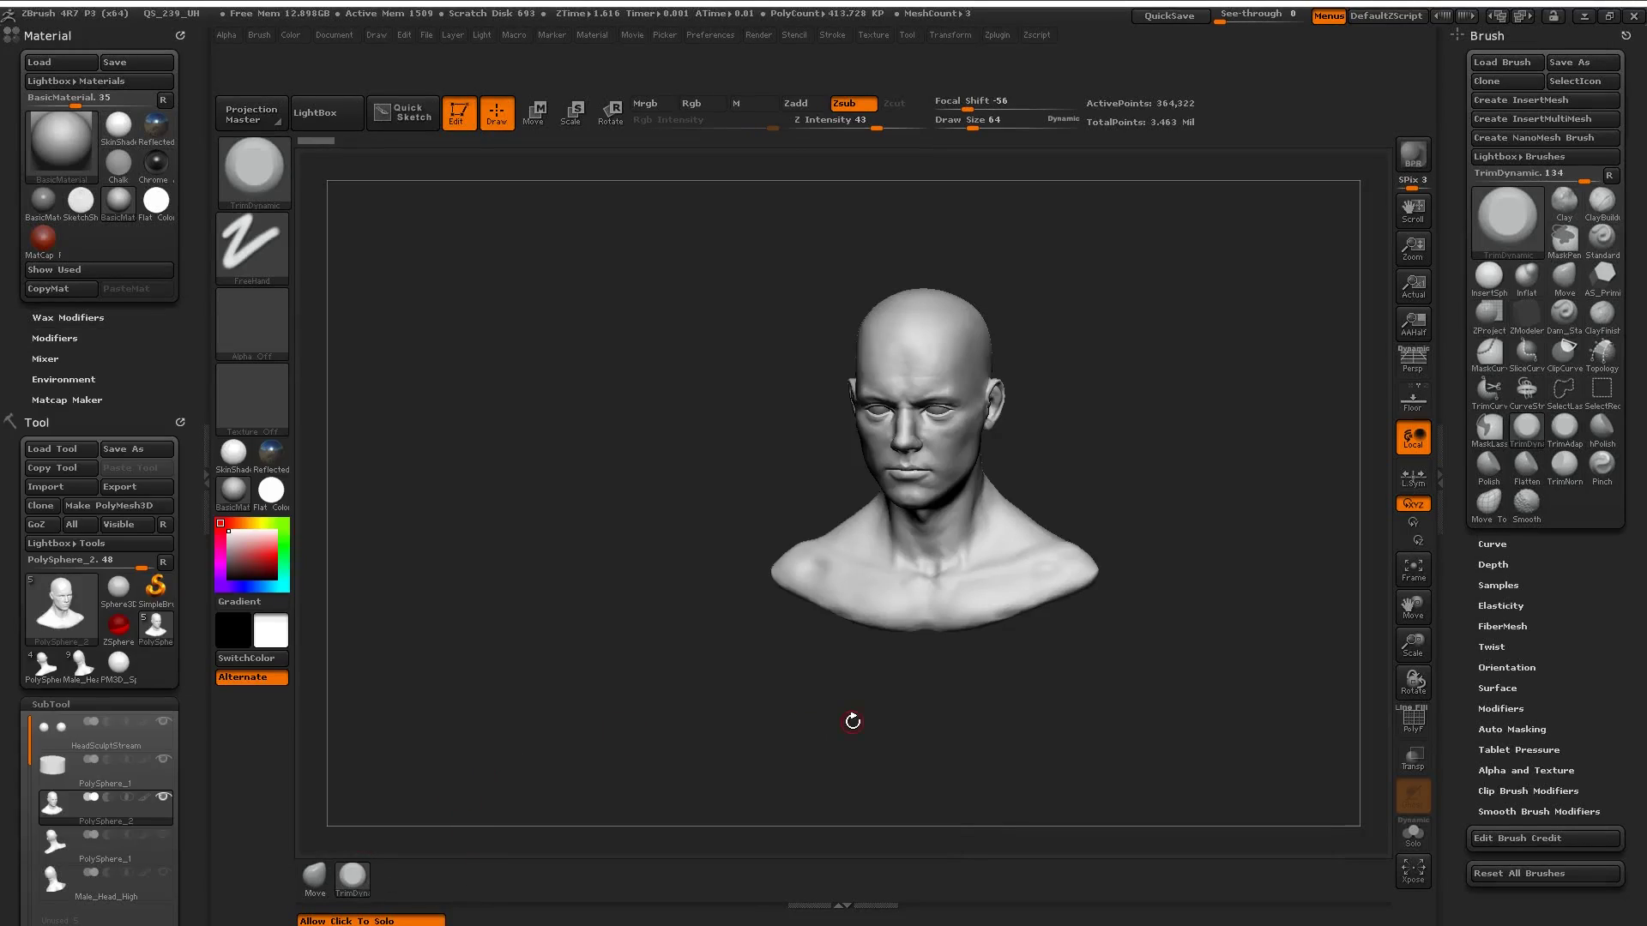
Step: Place the MaskLasso and MaskCurve brushes at the far end of the shelf below the canvas
{"action": "key", "text": "ctrl"}
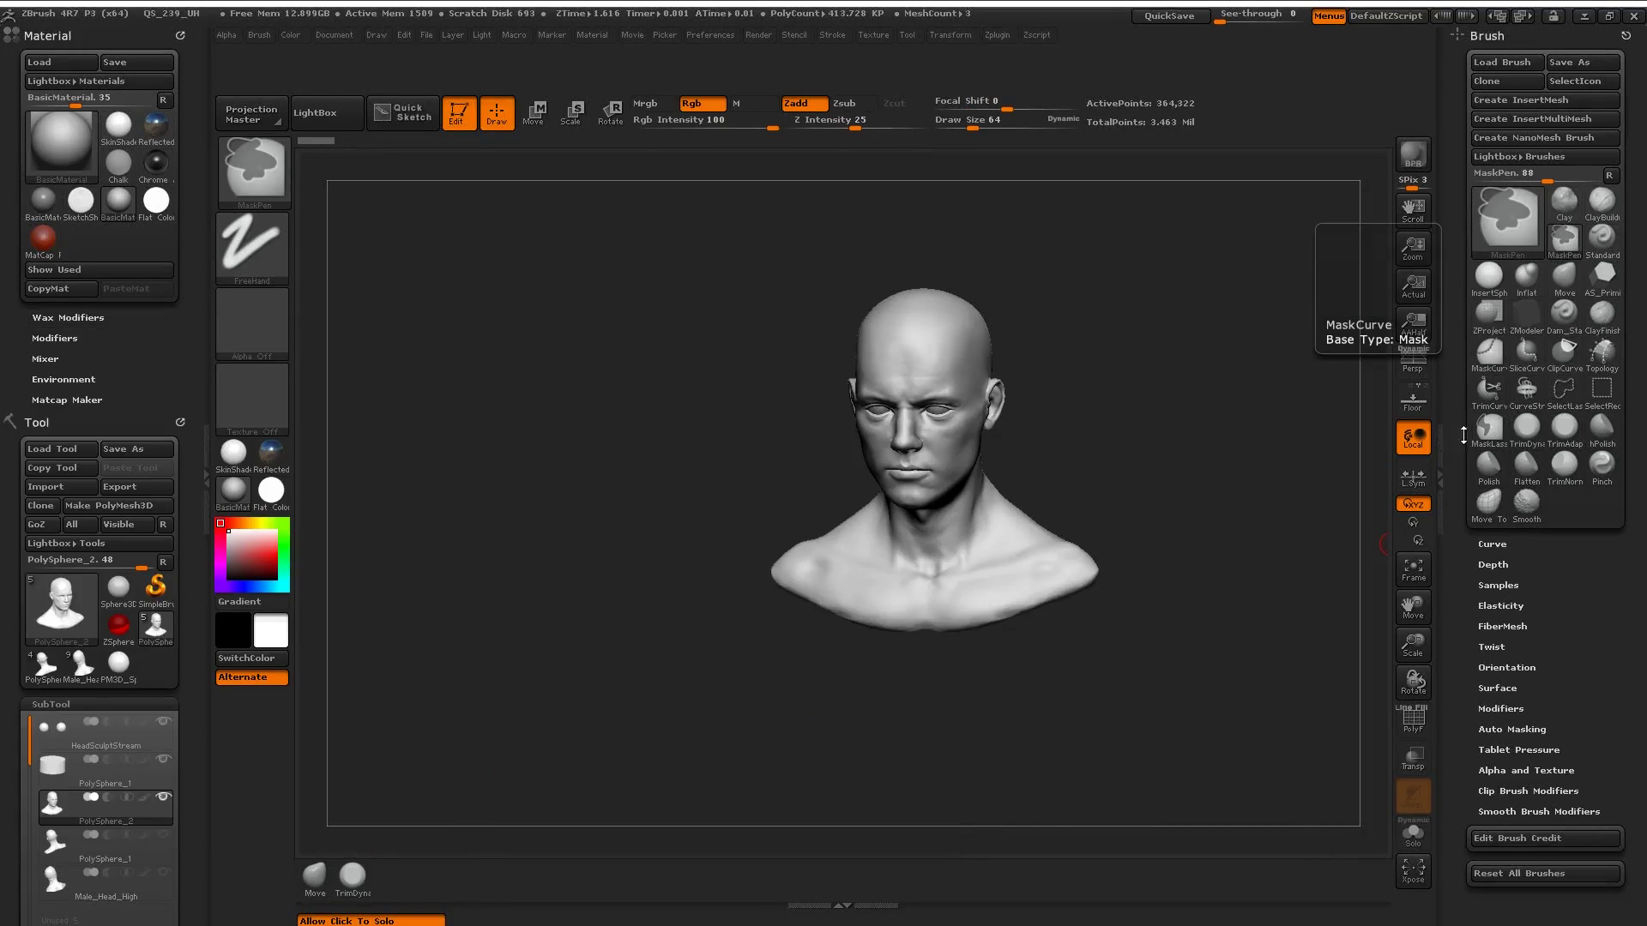
{"action": "left_click_drag", "start_coordinate": [1489, 426], "coordinate": [1371, 876], "text": "ctrl+alt"}
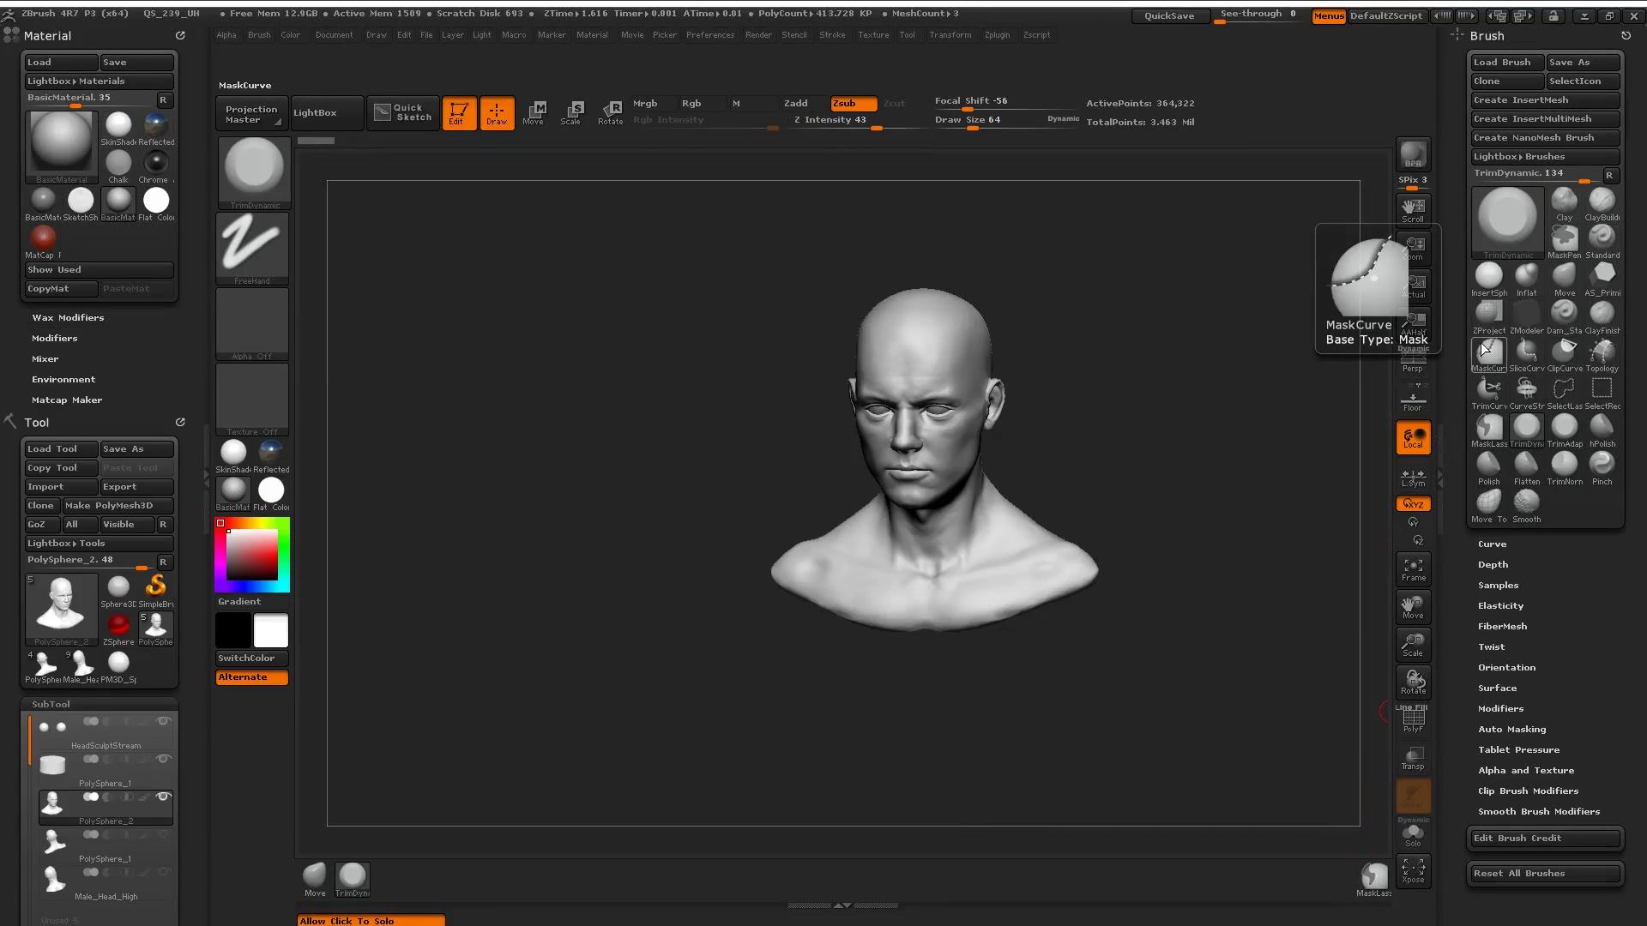
{"action": "mouse_move", "coordinate": [1485, 350]}
{"action": "left_mouse_down", "text": "ctrl+alt"}
{"action": "mouse_move", "coordinate": [1356, 801]}
{"action": "mouse_move", "coordinate": [1352, 876]}
{"action": "left_mouse_up", "text": "ctrl+alt"}
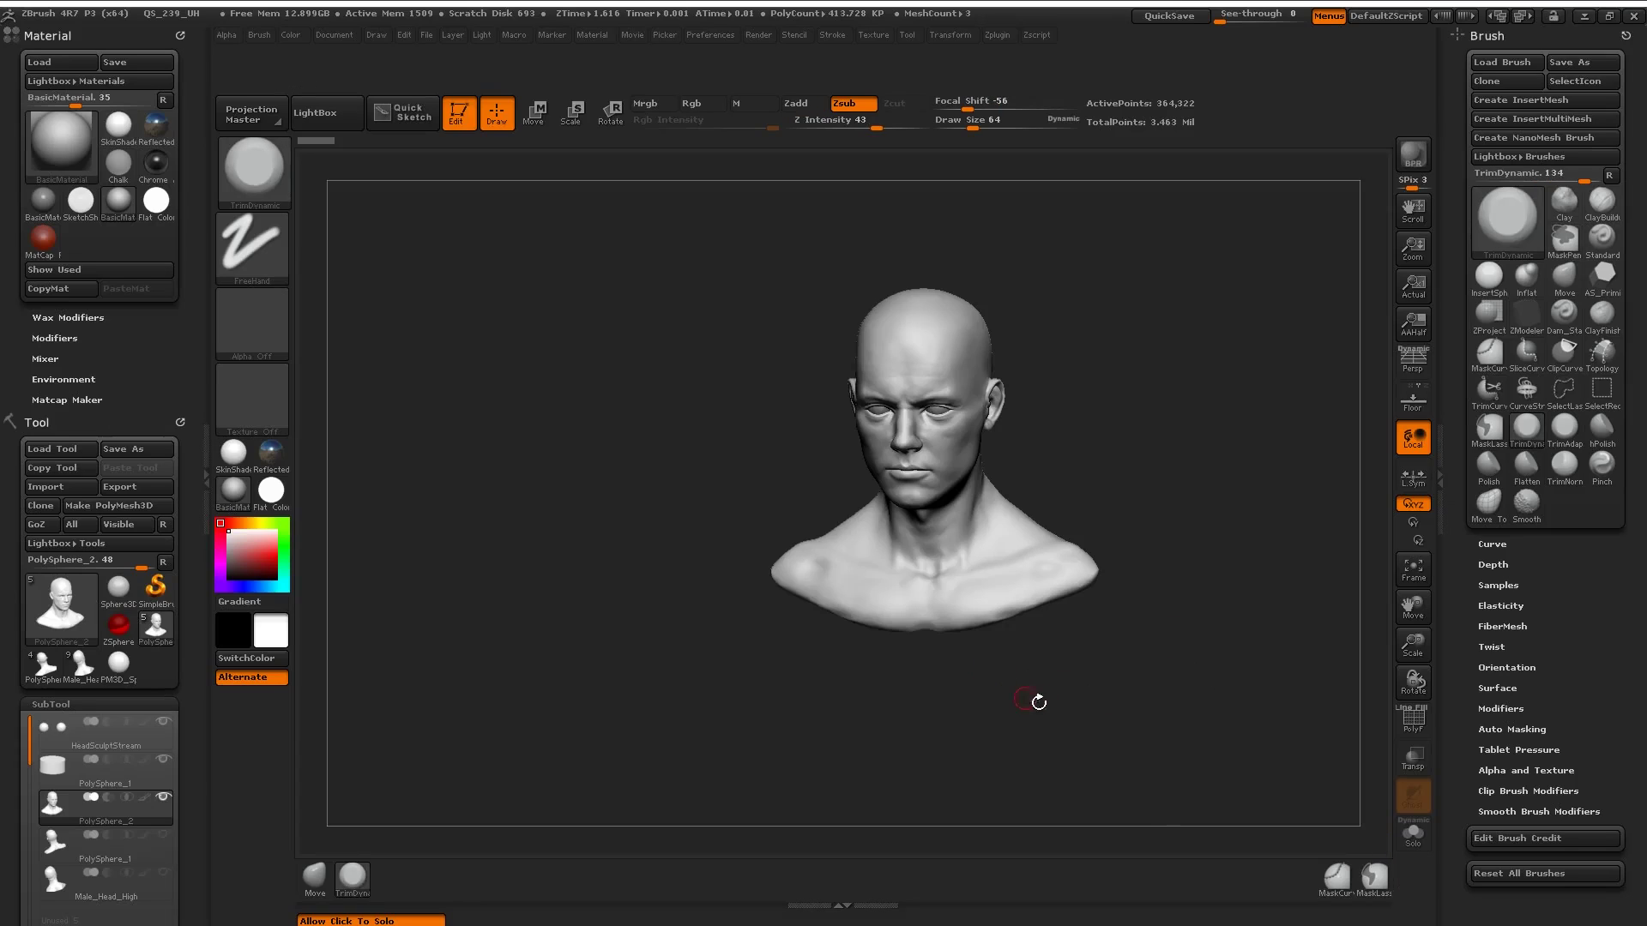
{"action": "mouse_move", "coordinate": [1040, 703]}
{"action": "left_mouse_down"}
{"action": "mouse_move", "coordinate": [1058, 717]}
{"action": "mouse_move", "coordinate": [1027, 692]}
{"action": "left_mouse_up"}
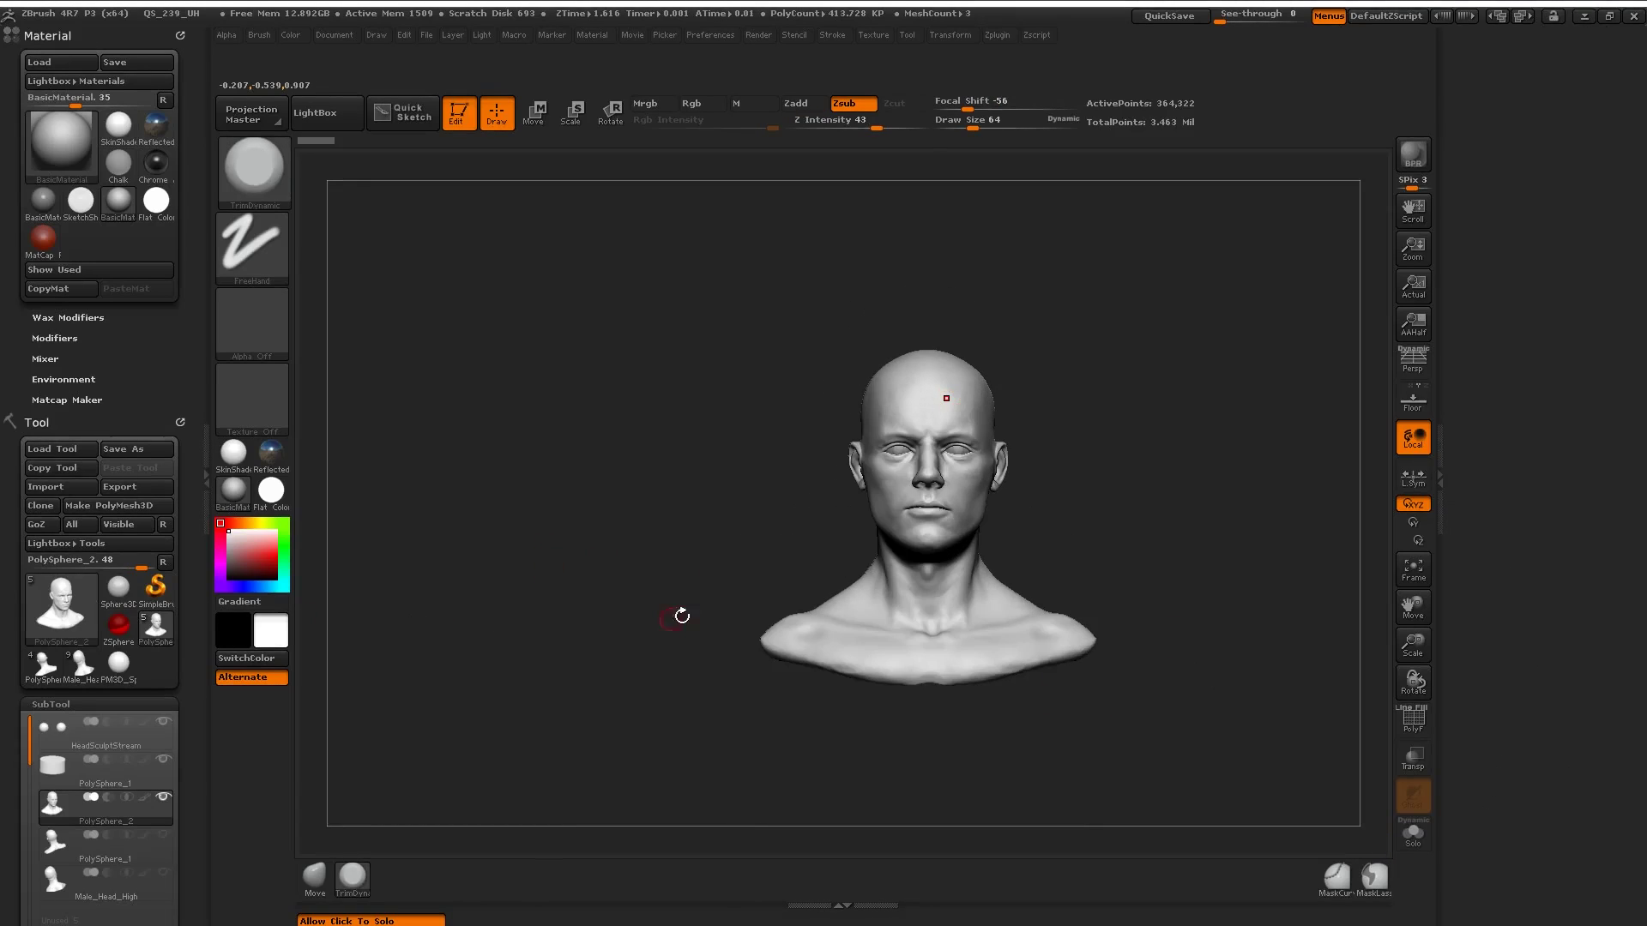
Step: Test the new brush shortcuts on the shelf by switching between Move, TrimDynamic and MaskLasso
{"action": "left_click_drag", "start_coordinate": [414, 578], "coordinate": [664, 584], "text": "alt"}
{"action": "mouse_move", "coordinate": [606, 521]}
{"action": "left_mouse_down", "text": "alt"}
{"action": "mouse_move", "coordinate": [457, 545]}
{"action": "mouse_move", "coordinate": [476, 519]}
{"action": "mouse_move", "coordinate": [417, 516]}
{"action": "mouse_move", "coordinate": [401, 548]}
{"action": "mouse_move", "coordinate": [448, 525]}
{"action": "left_mouse_up", "text": "alt"}
{"action": "left_click", "coordinate": [314, 879]}
{"action": "left_click", "coordinate": [360, 881]}
{"action": "left_click", "coordinate": [312, 879]}
{"action": "left_click", "coordinate": [1369, 884]}
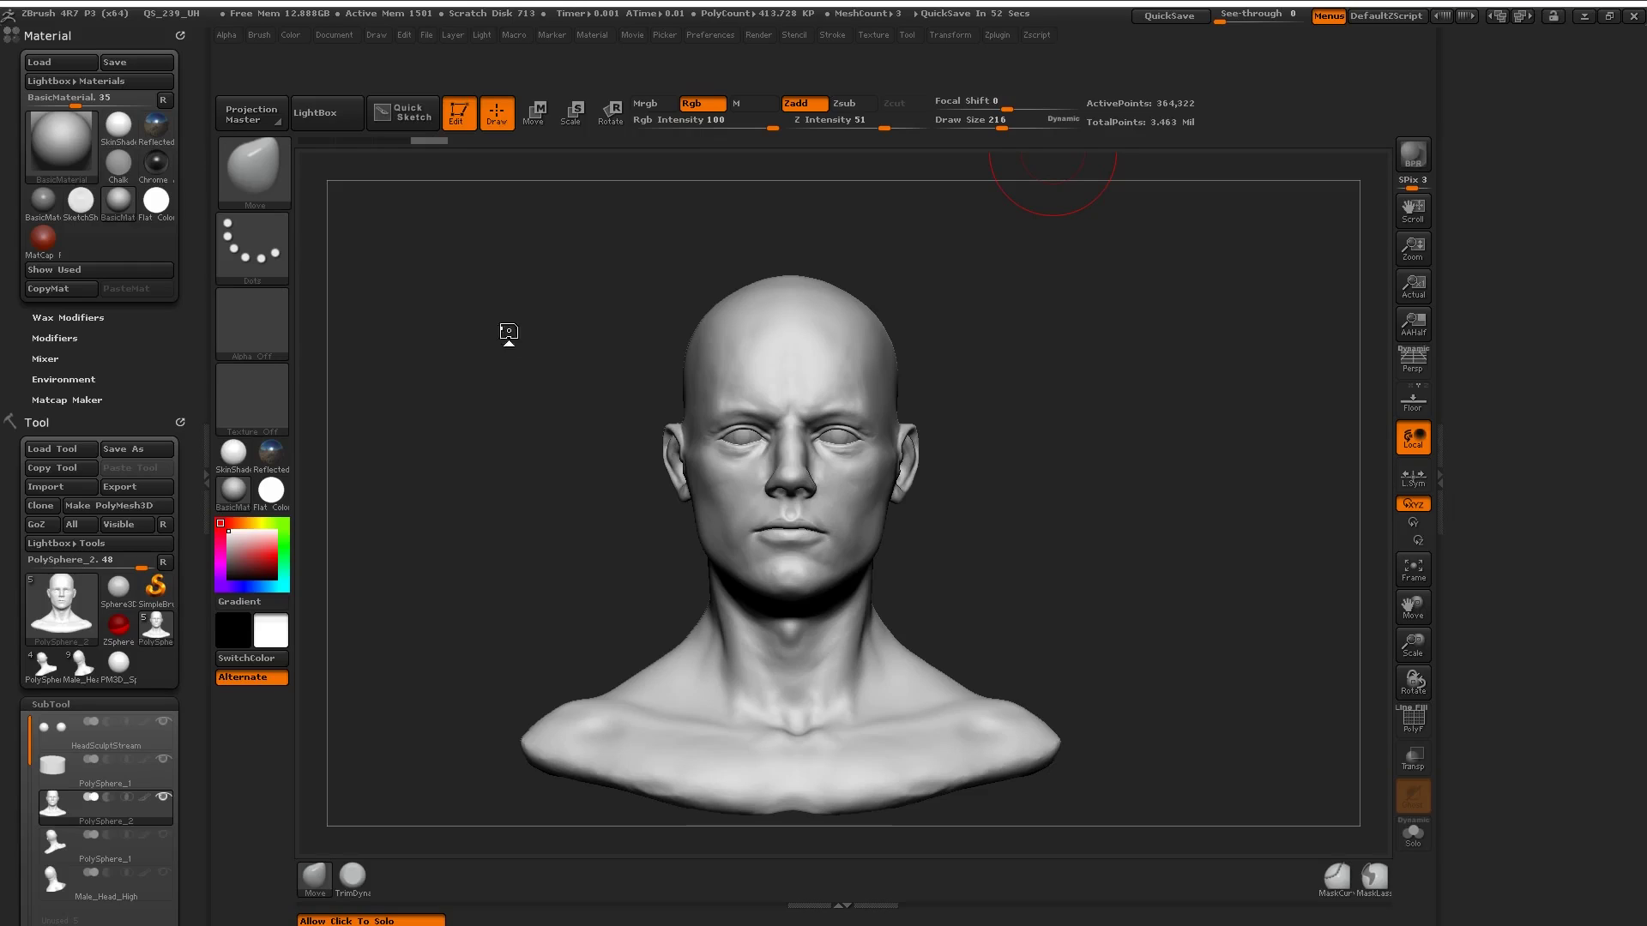
{"action": "left_click_drag", "start_coordinate": [468, 250], "coordinate": [603, 227]}
{"action": "left_click_drag", "start_coordinate": [494, 312], "coordinate": [525, 323]}
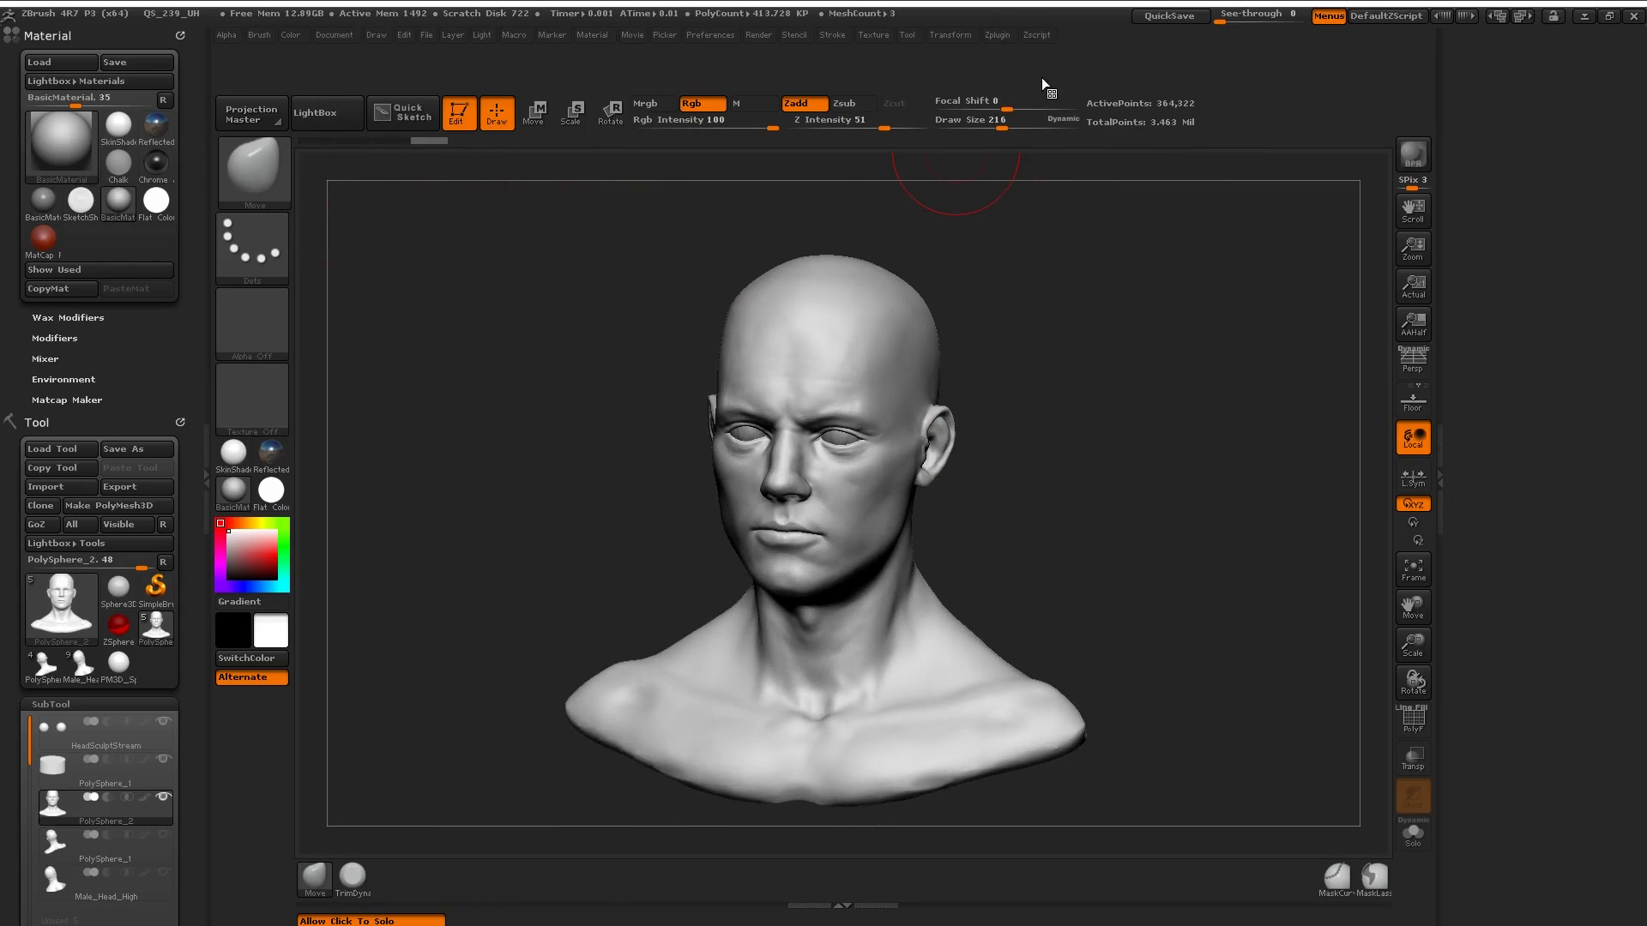
Step: Dock the Preferences palette in the empty tray and expand its Custom UI section
{"action": "left_click", "coordinate": [708, 35]}
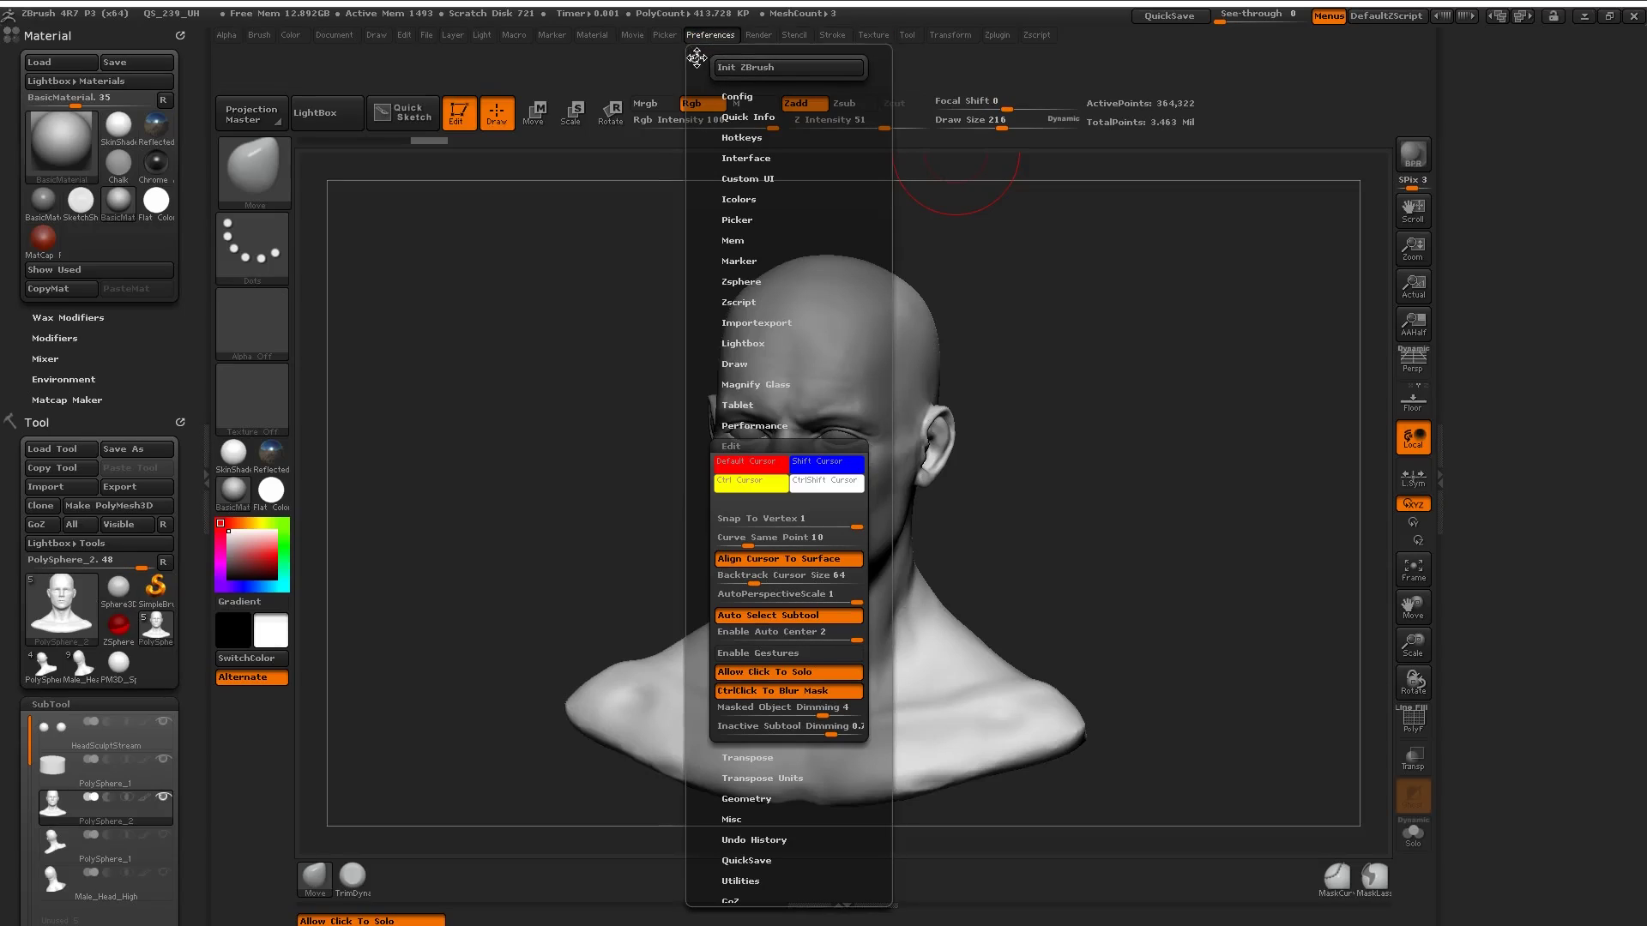
{"action": "left_click_drag", "start_coordinate": [695, 58], "coordinate": [1479, 297]}
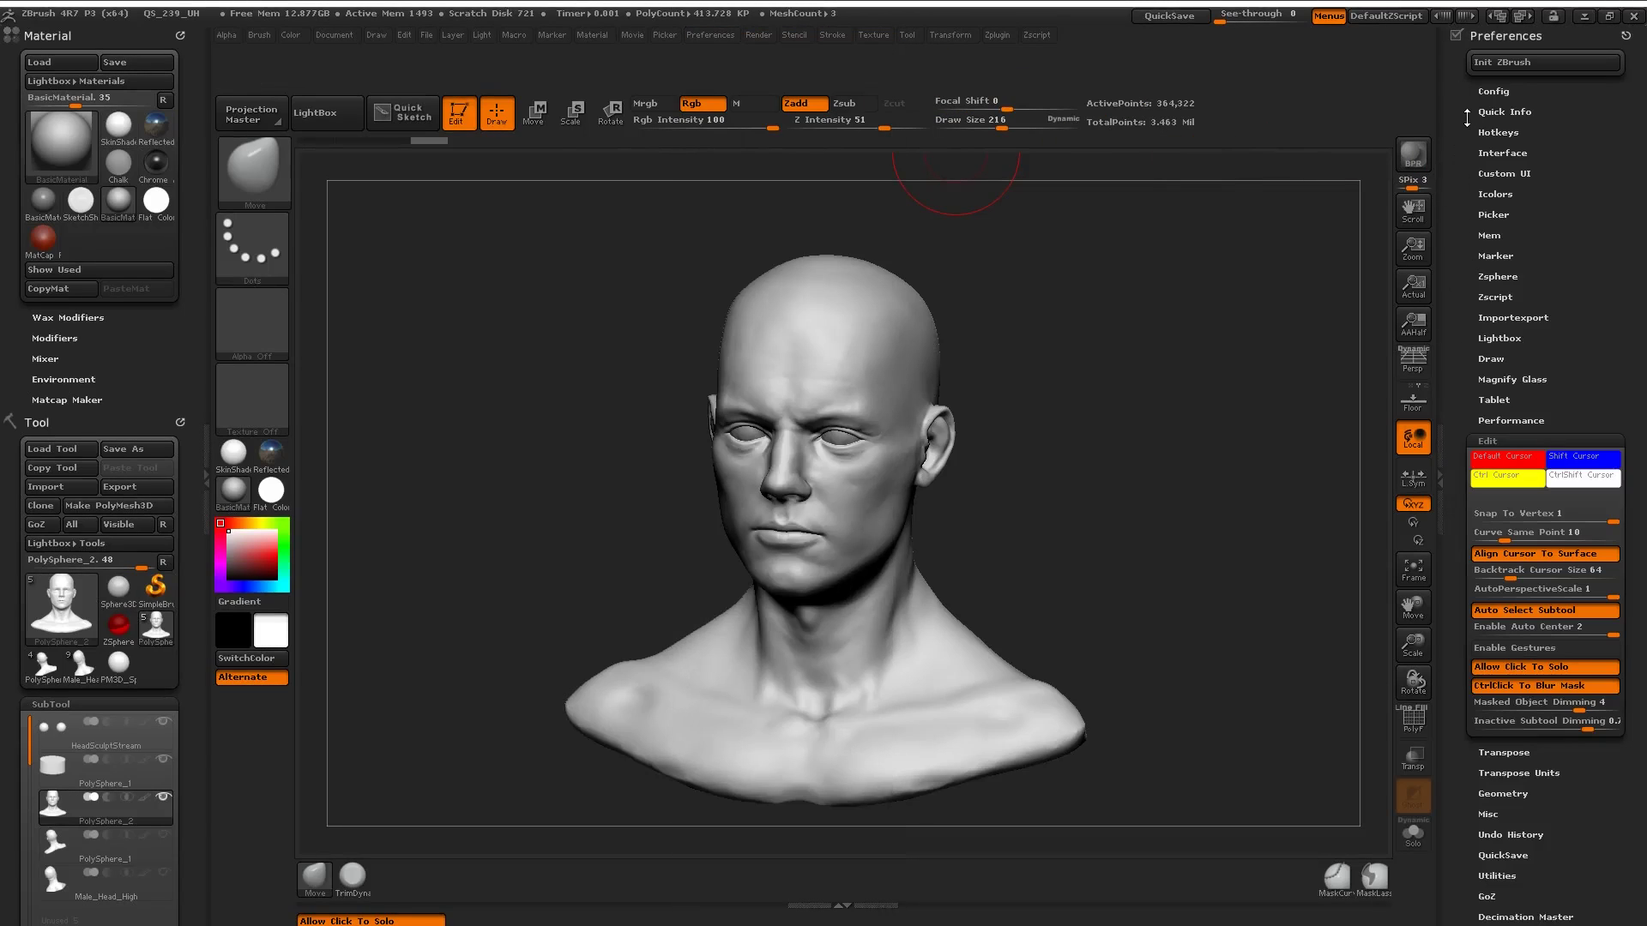
{"action": "left_click", "coordinate": [1470, 173]}
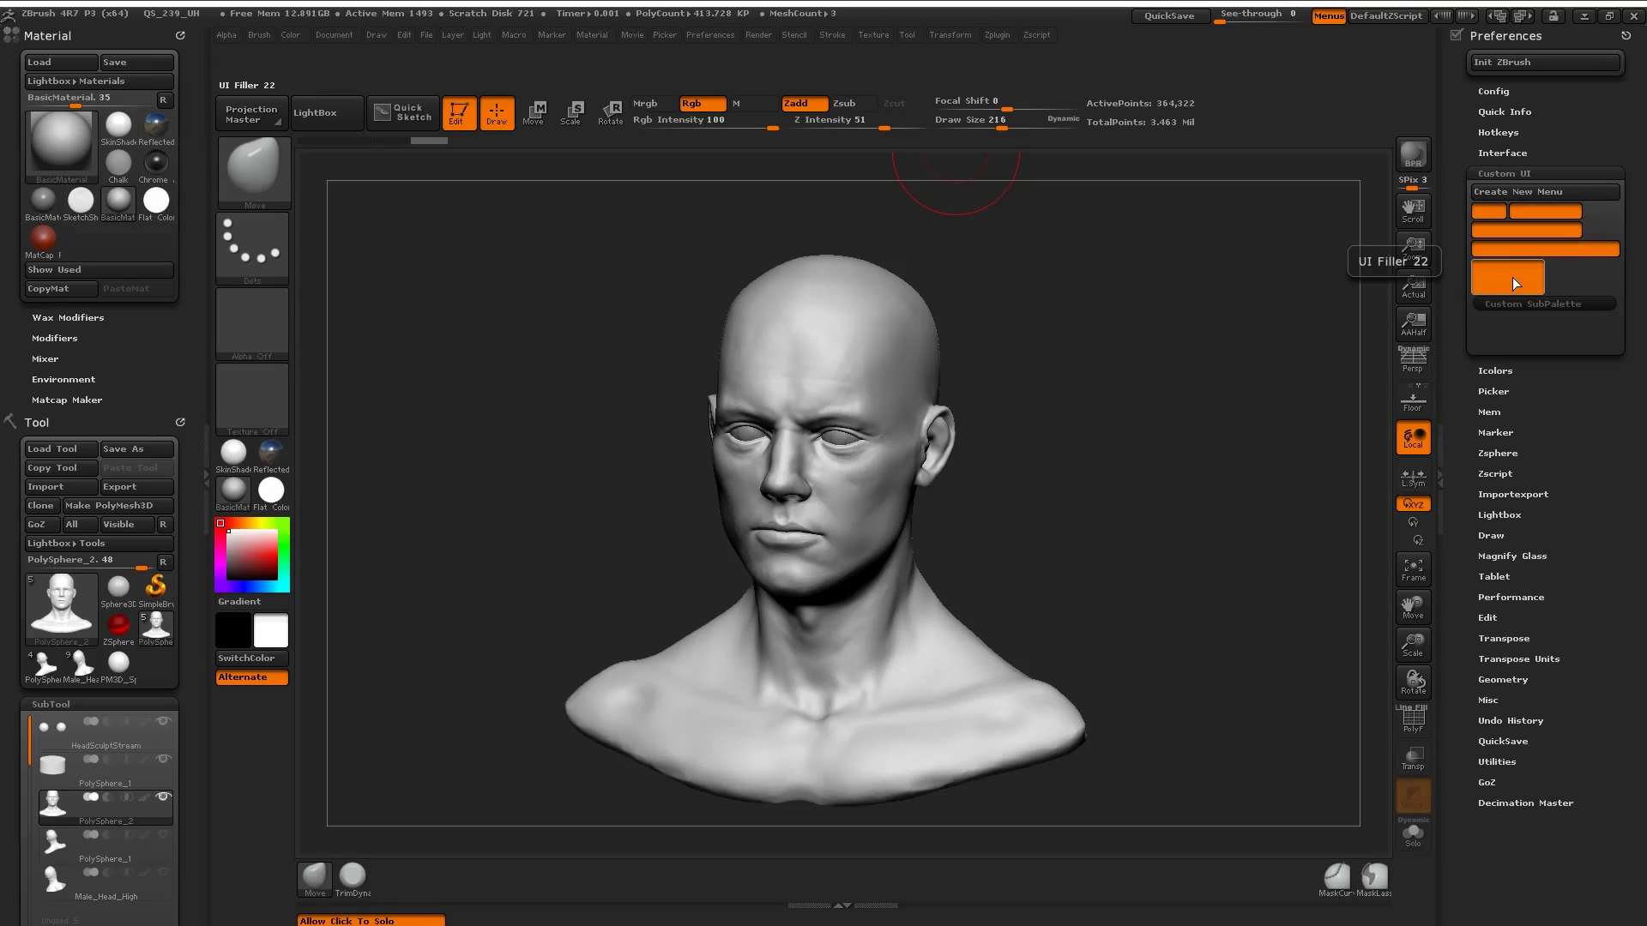
Step: Create a custom menu named TutorialMenu and move it between Transform and Zplugin in the menu list
{"action": "left_click", "coordinate": [1497, 192]}
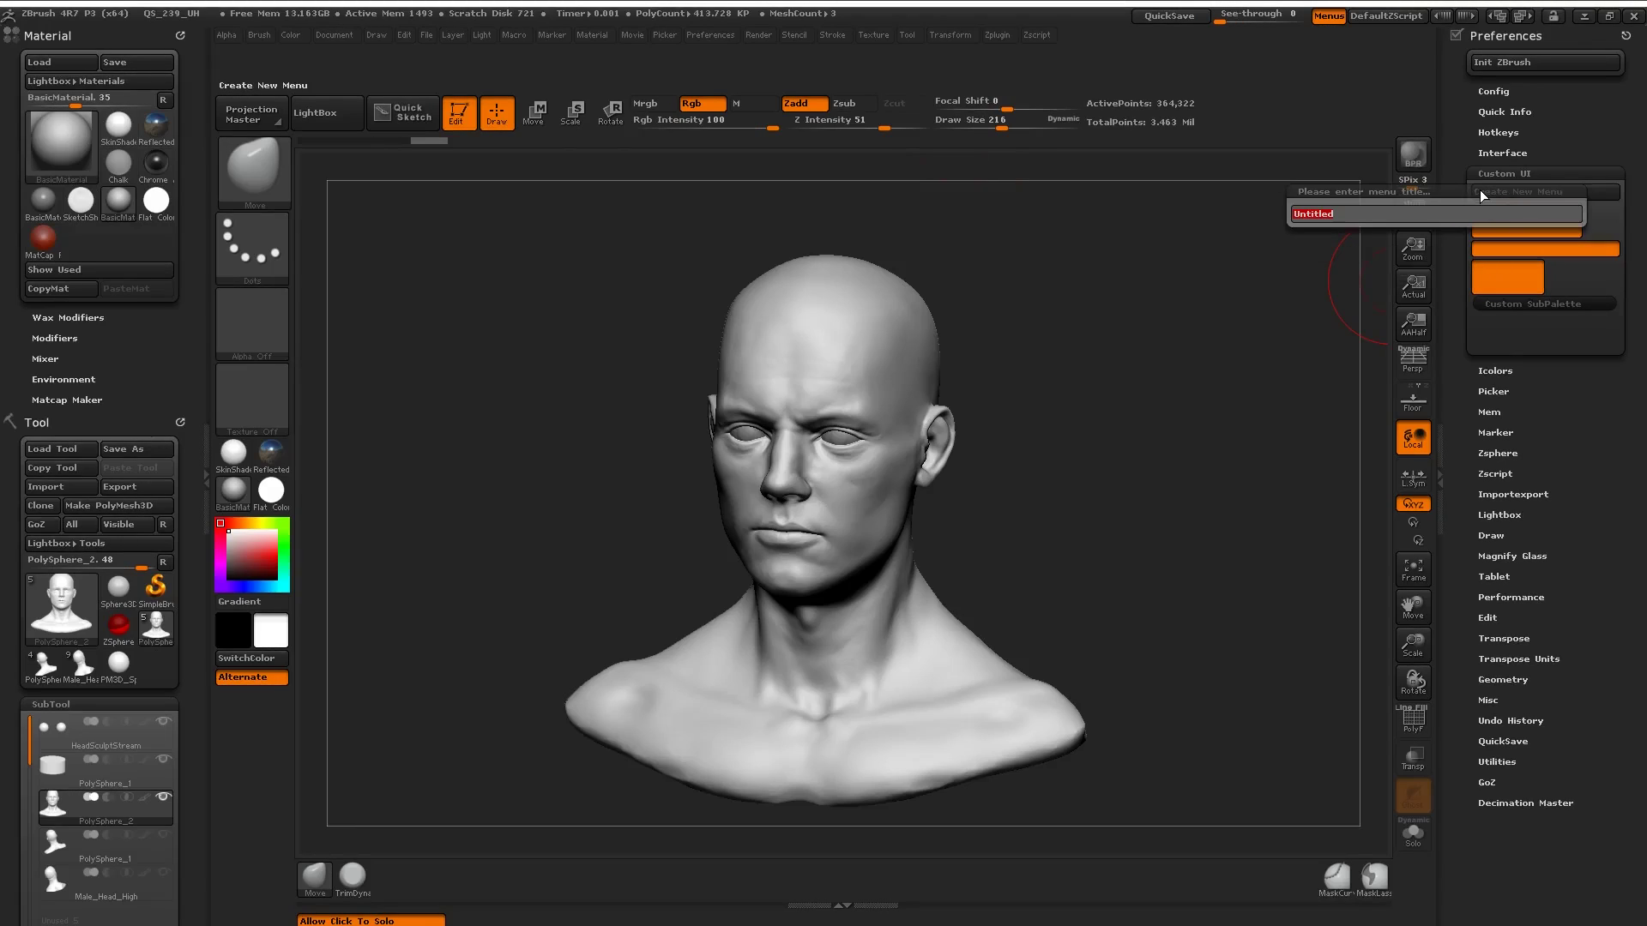
{"action": "type", "text": "TutorialMenu"}
{"action": "key", "text": "Return"}
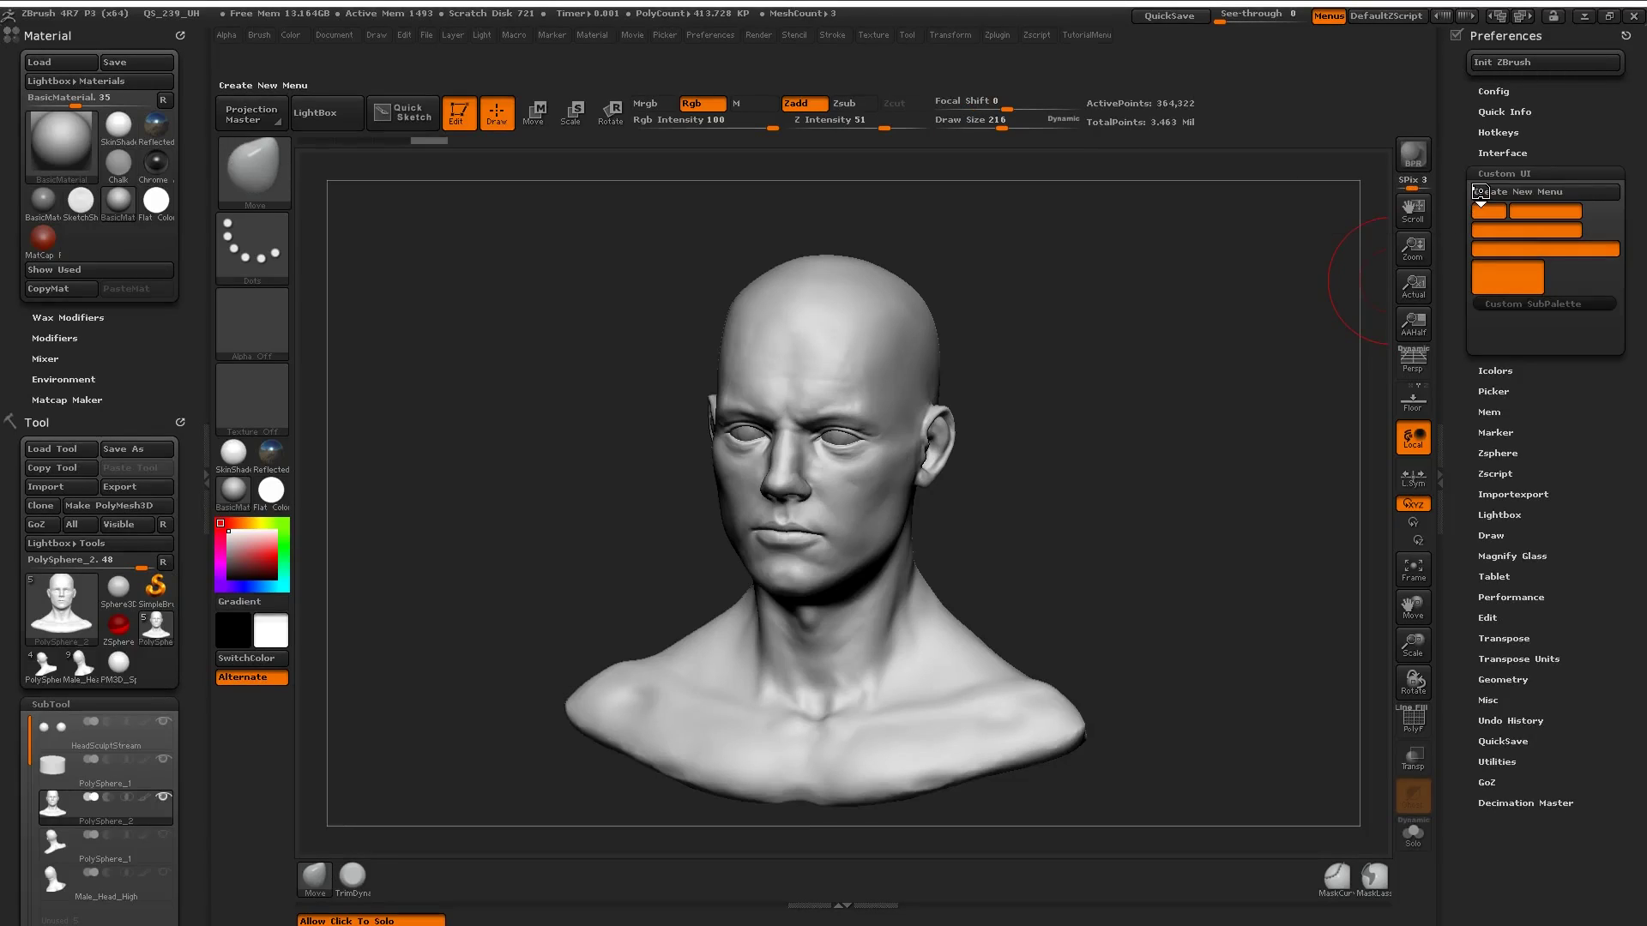
{"action": "left_click", "coordinate": [1075, 37]}
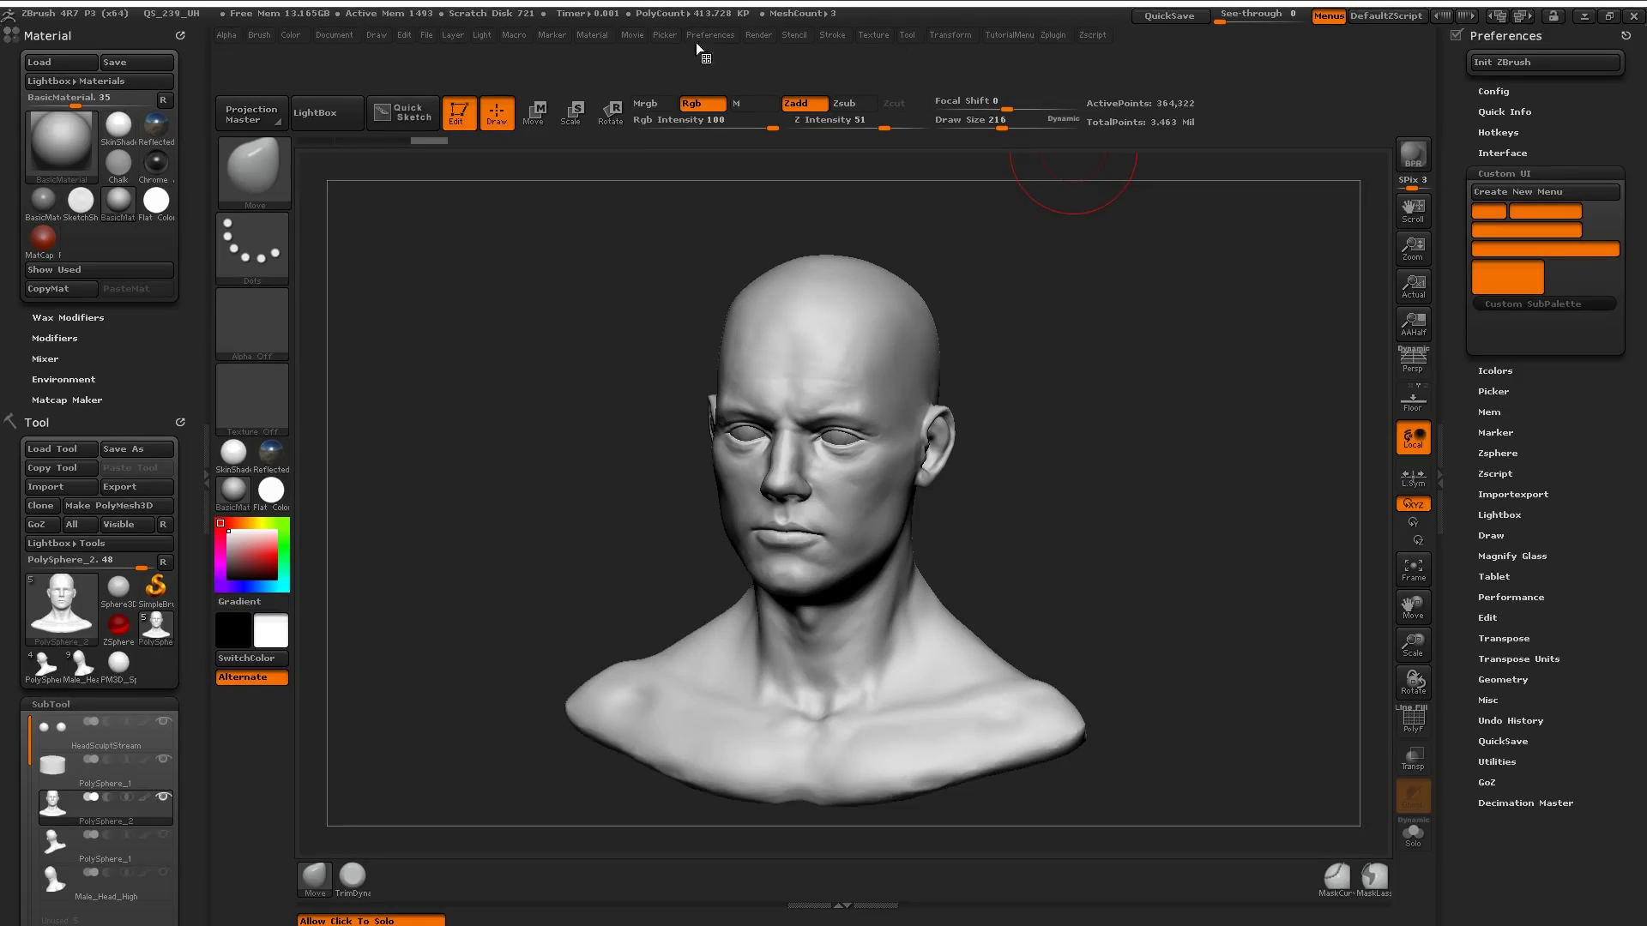
Step: Dock the custom TutorialMenu palette above the Material palette in the tray
{"action": "left_click", "coordinate": [1005, 36]}
{"action": "left_click", "coordinate": [1003, 36]}
{"action": "left_click", "coordinate": [1004, 36]}
{"action": "left_click", "coordinate": [1002, 37]}
{"action": "mouse_move", "coordinate": [998, 36]}
{"action": "left_click_drag", "start_coordinate": [992, 57], "coordinate": [19, 33]}
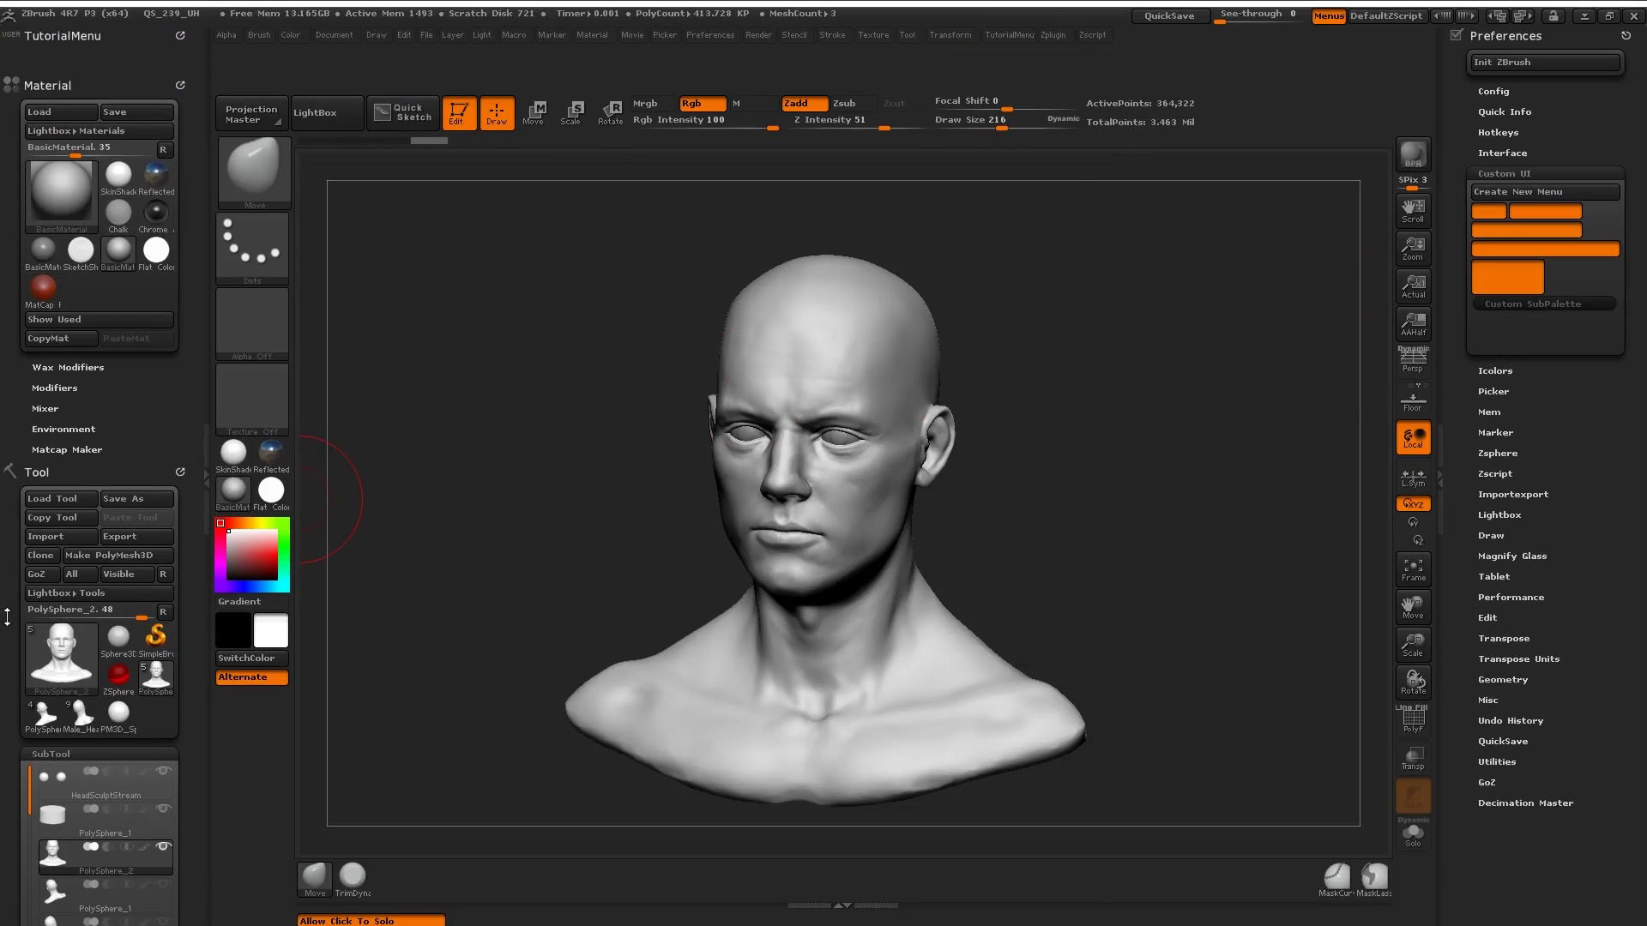
Step: Remove the Material palette from the tray, then collapse the Tool palette's SubTool section and expand its Geometry section
{"action": "left_click_drag", "start_coordinate": [6, 520], "coordinate": [6, 507]}
{"action": "left_click", "coordinate": [180, 73]}
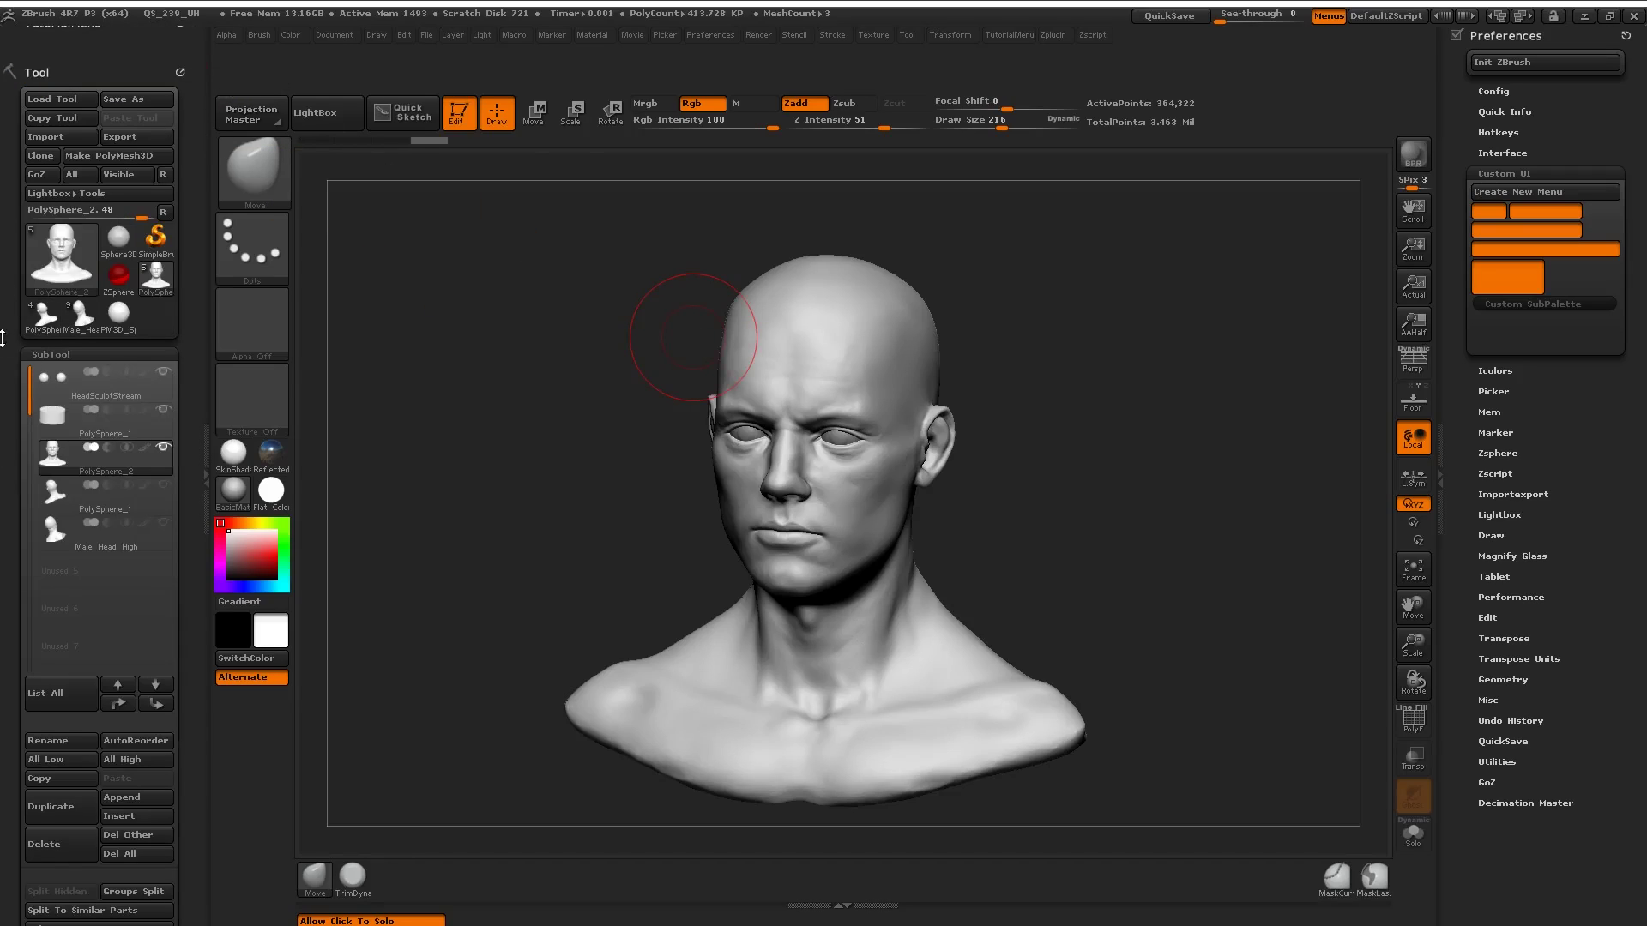
{"action": "left_click", "coordinate": [39, 354]}
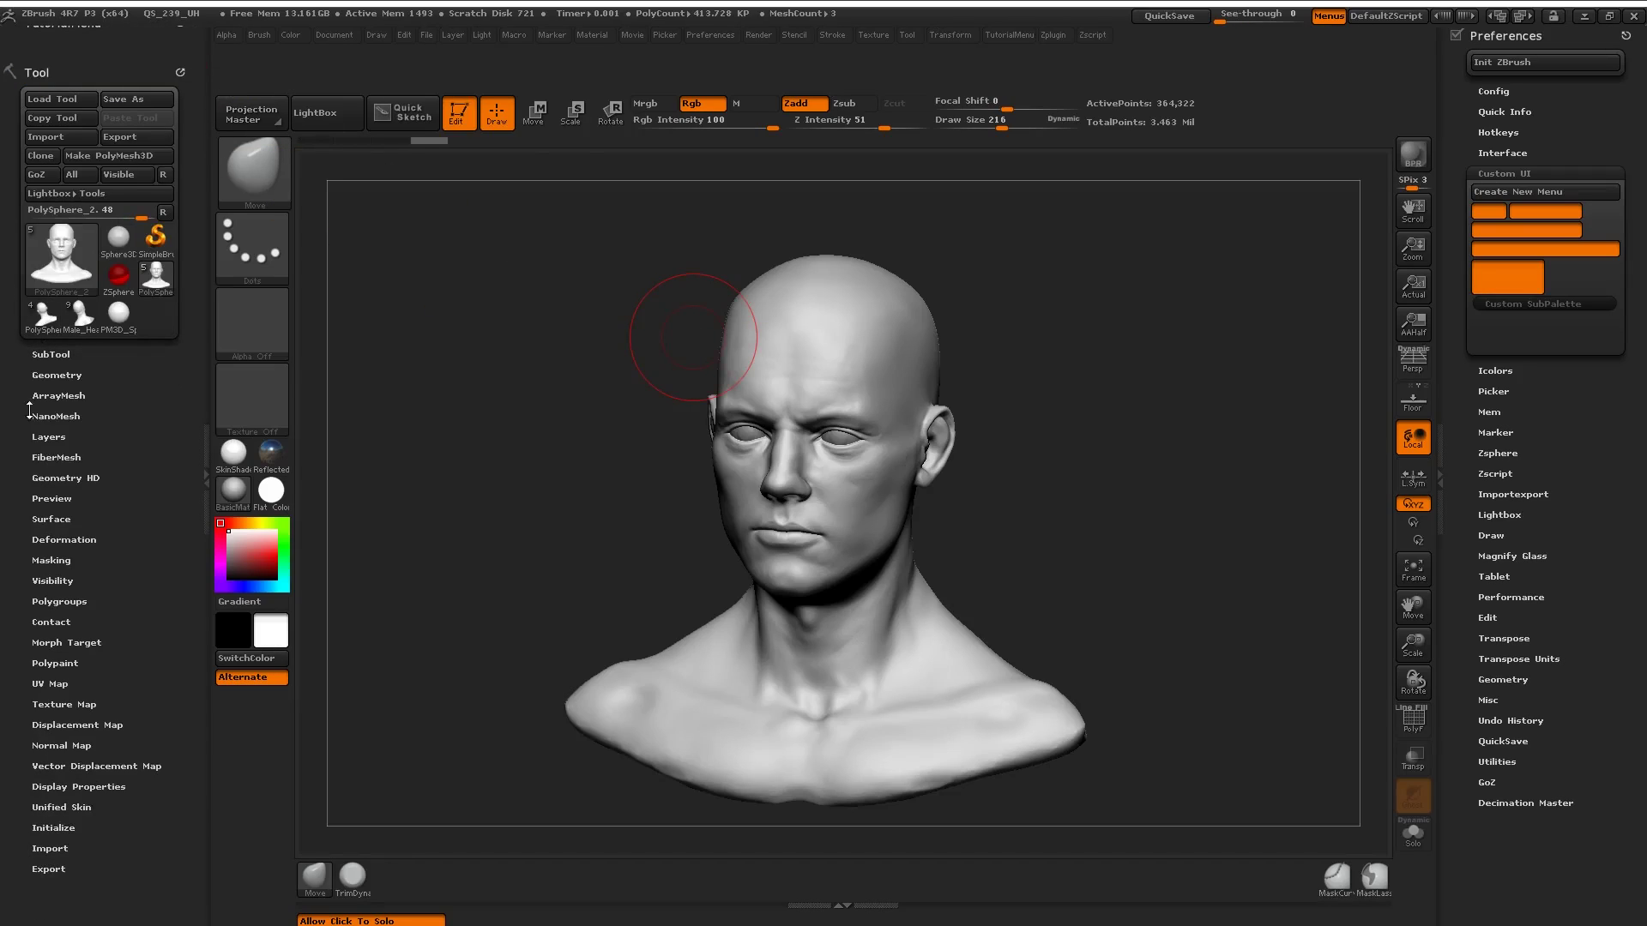
{"action": "left_click", "coordinate": [47, 375]}
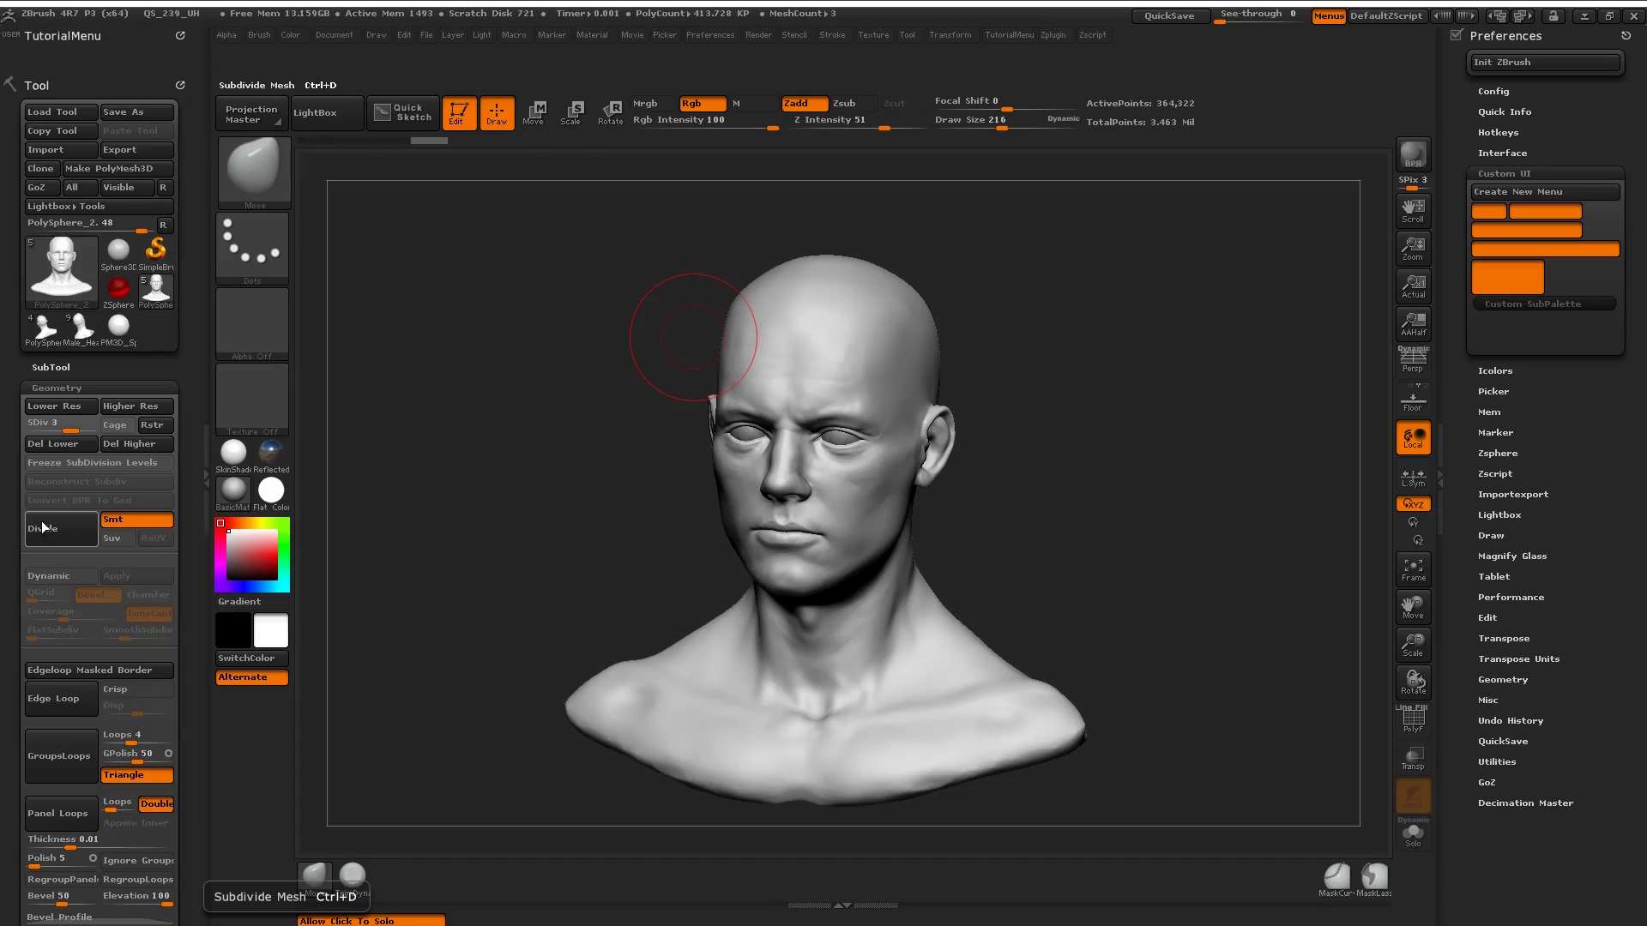
Step: Place the Divide button in TutorialMenu with a single SDiv slider beside it
{"action": "left_click_drag", "start_coordinate": [46, 535], "coordinate": [92, 223], "text": "ctrl+alt"}
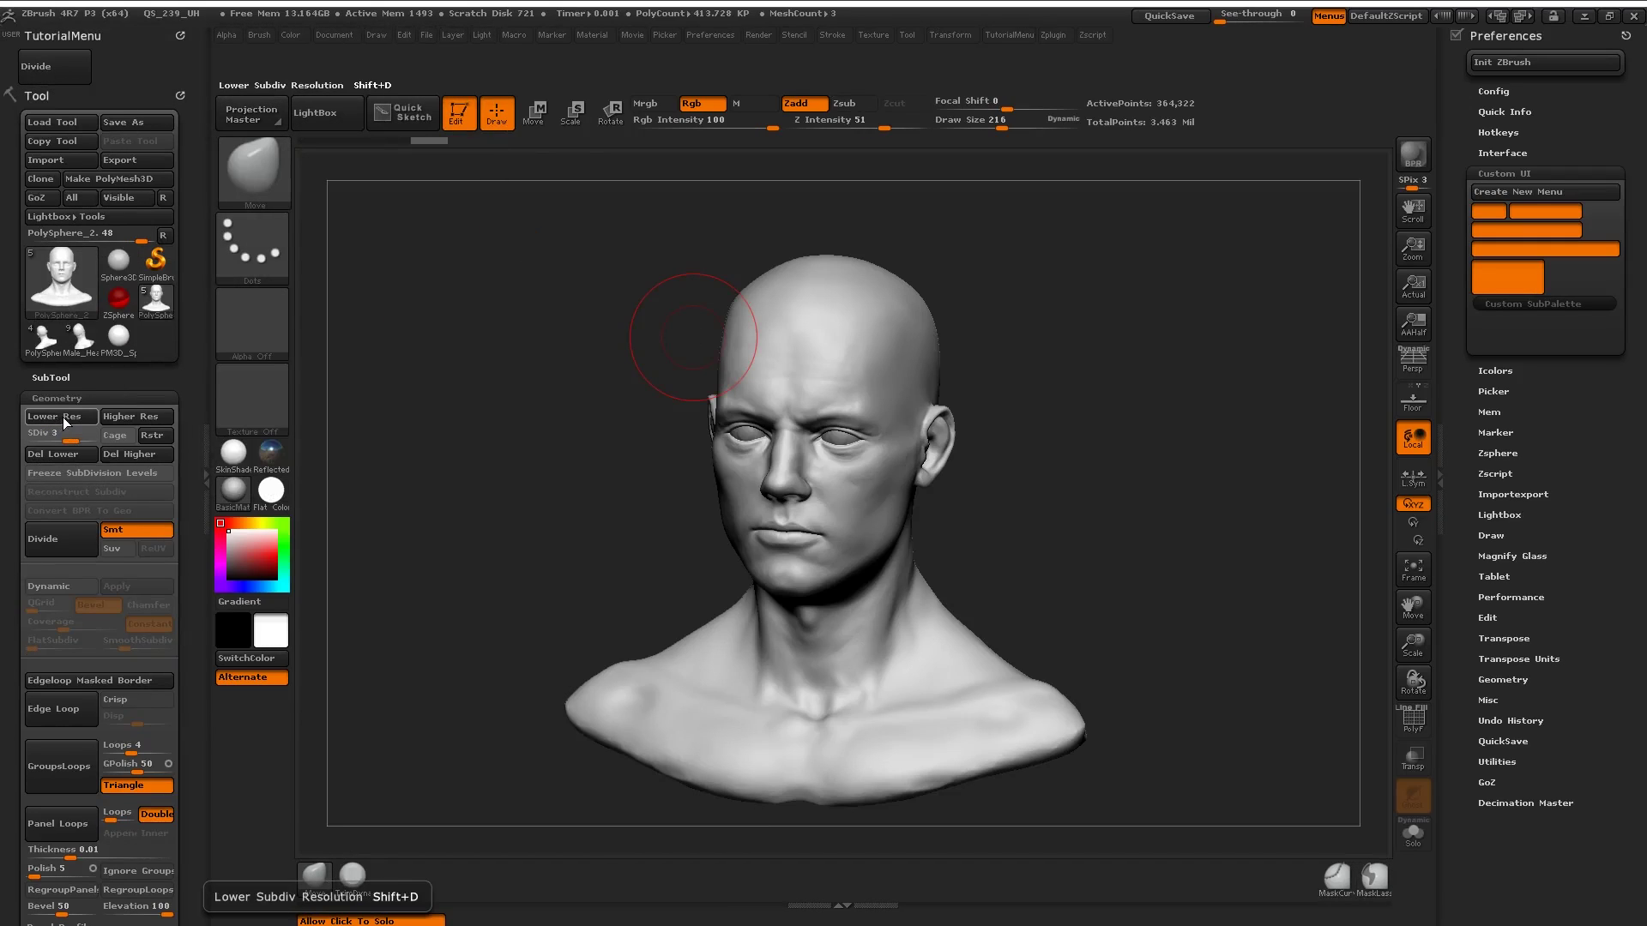
{"action": "mouse_move", "coordinate": [49, 435]}
{"action": "left_mouse_down", "text": "ctrl+alt"}
{"action": "mouse_move", "coordinate": [77, 153]}
{"action": "mouse_move", "coordinate": [42, 78]}
{"action": "mouse_move", "coordinate": [111, 60]}
{"action": "left_mouse_up", "text": "ctrl+alt"}
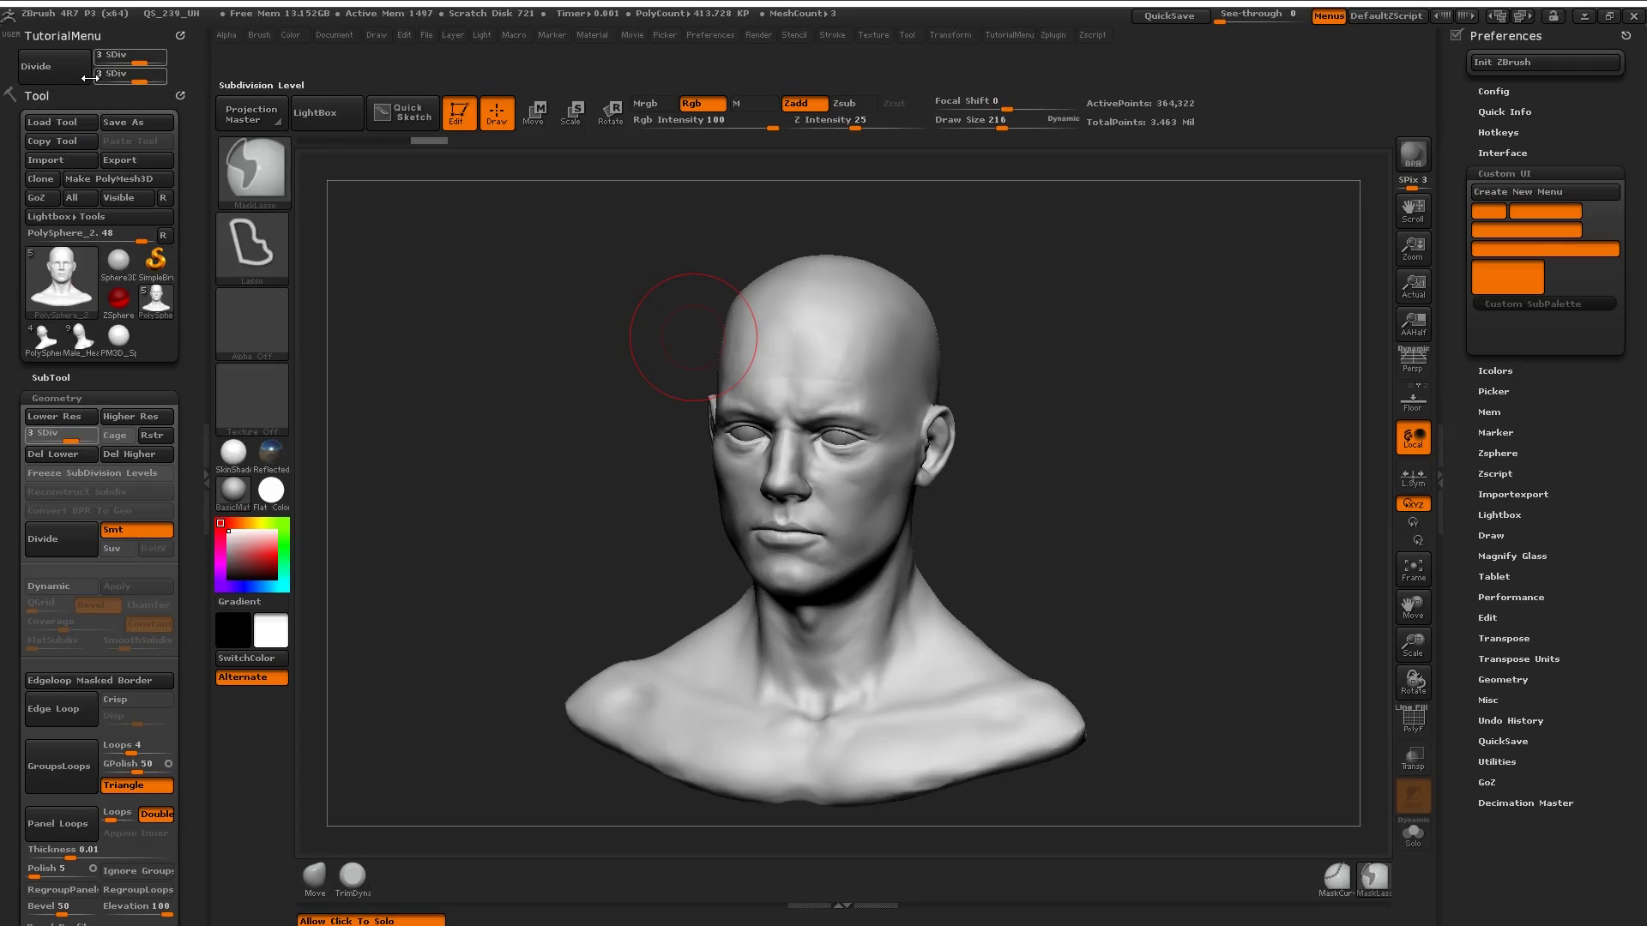
{"action": "left_click_drag", "start_coordinate": [57, 420], "coordinate": [46, 388], "text": "ctrl+alt"}
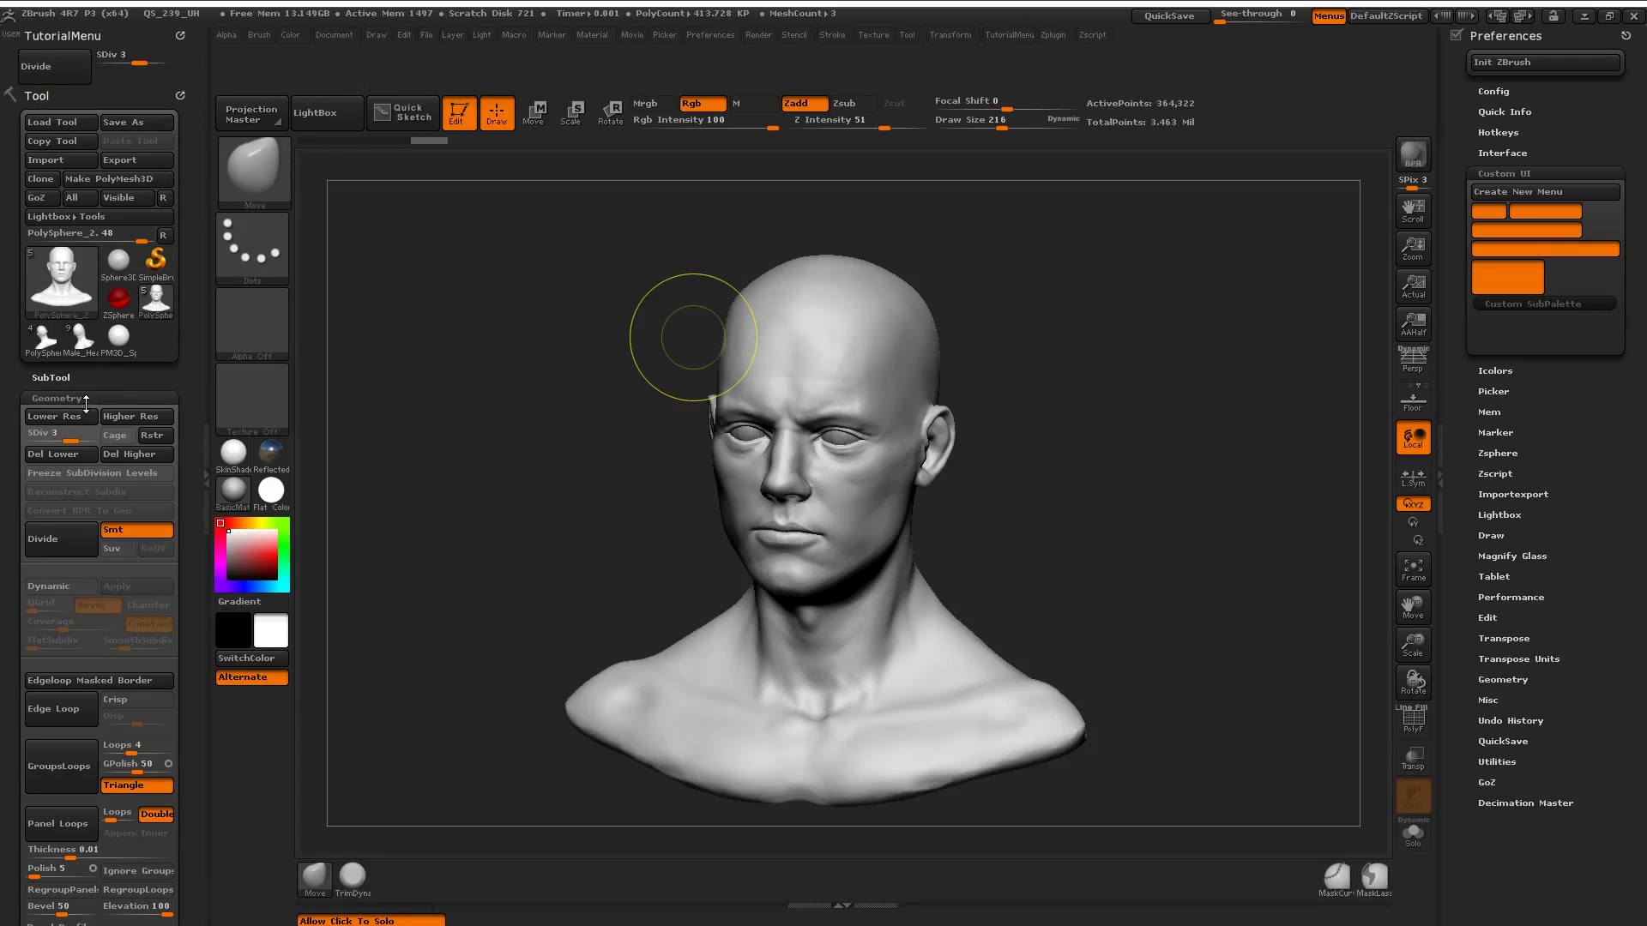
Step: Test the SDiv slider in TutorialMenu by lowering the subdivision level to 1 and returning it to 3
{"action": "left_click_drag", "start_coordinate": [137, 60], "coordinate": [99, 57]}
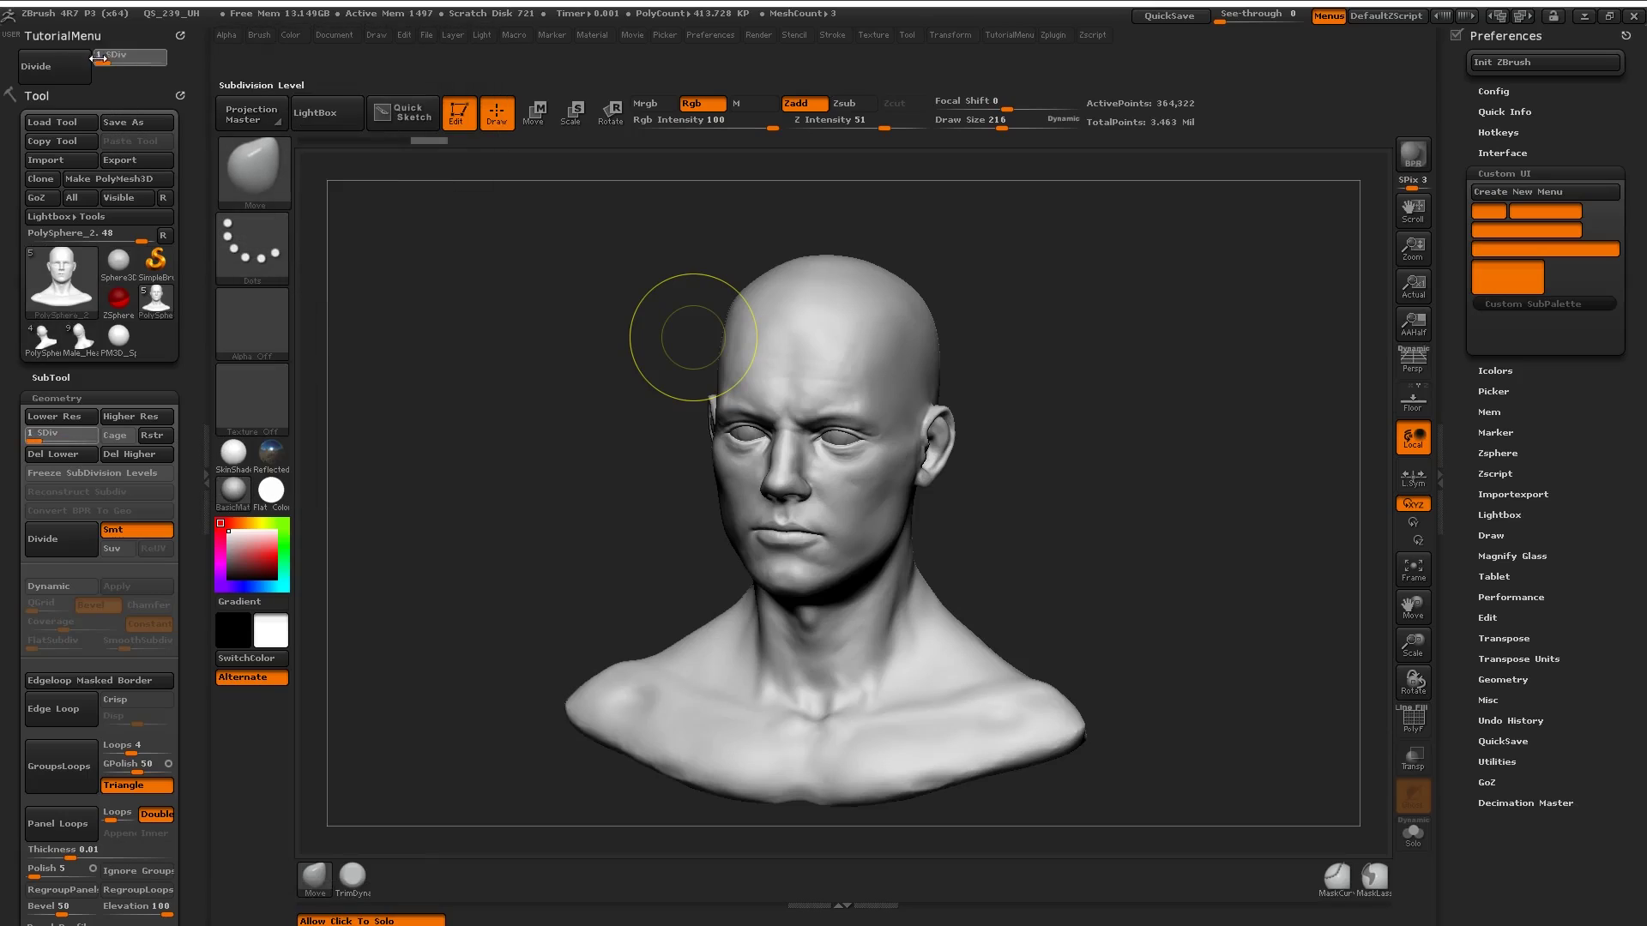
{"action": "left_click", "coordinate": [158, 59]}
{"action": "left_click", "coordinate": [139, 58]}
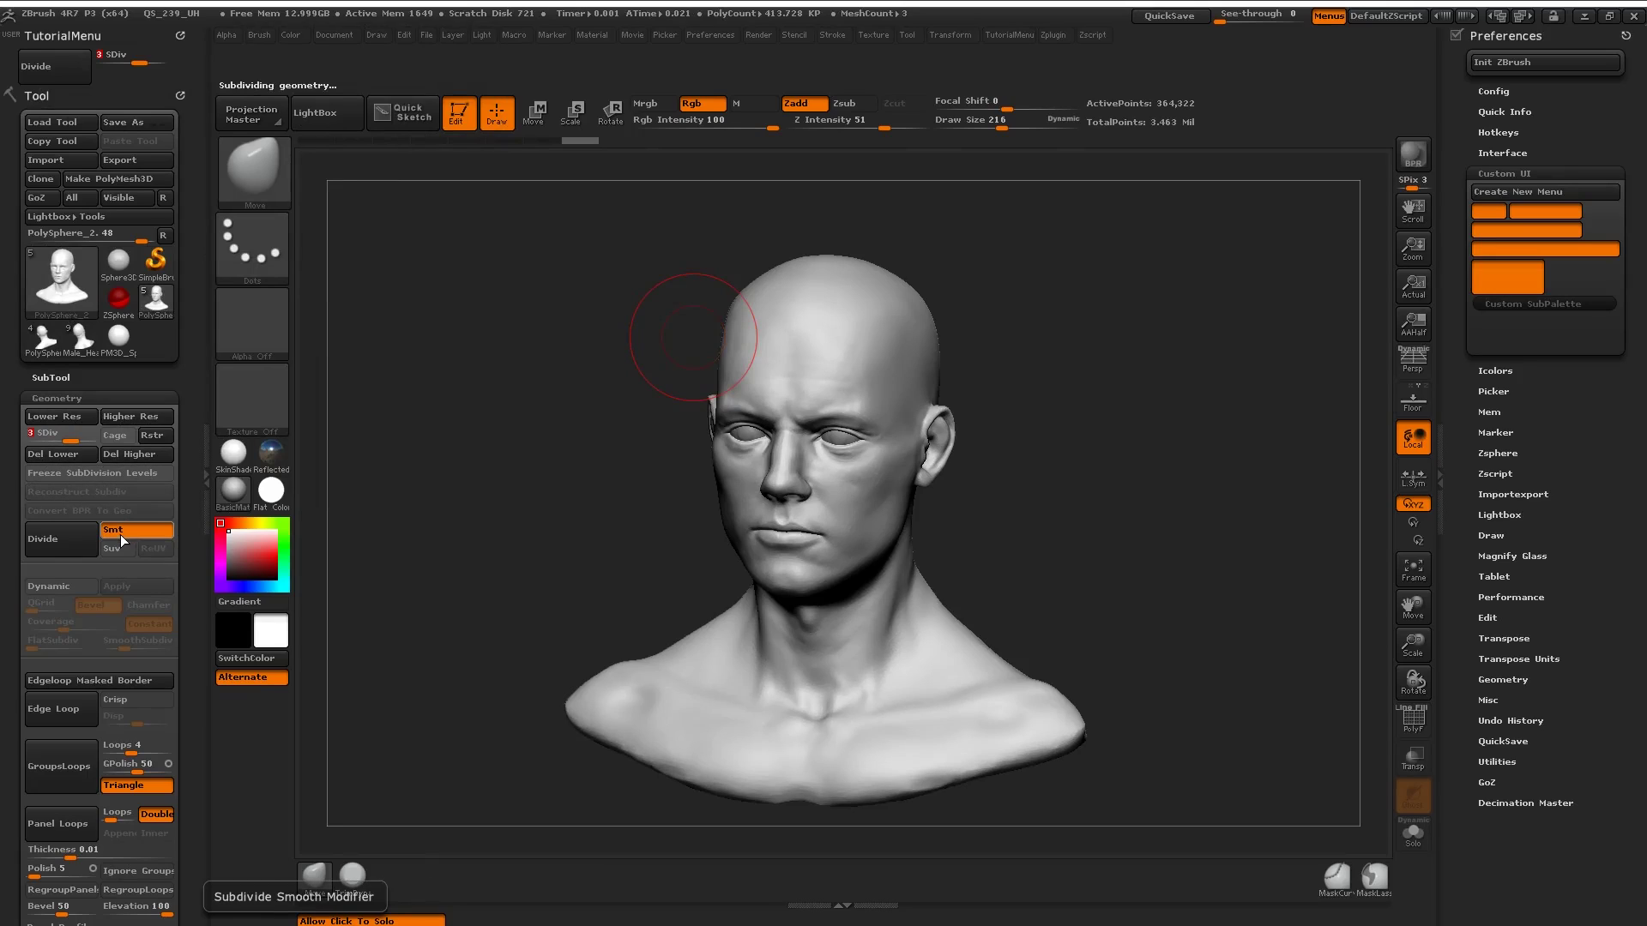
Step: Add the Smt button under the SDiv slider in TutorialMenu and a full-width spacer below that group
{"action": "mouse_move", "coordinate": [118, 533]}
{"action": "left_mouse_down", "text": "ctrl+alt"}
{"action": "mouse_move", "coordinate": [138, 182]}
{"action": "mouse_move", "coordinate": [117, 75]}
{"action": "left_mouse_up", "text": "ctrl+alt"}
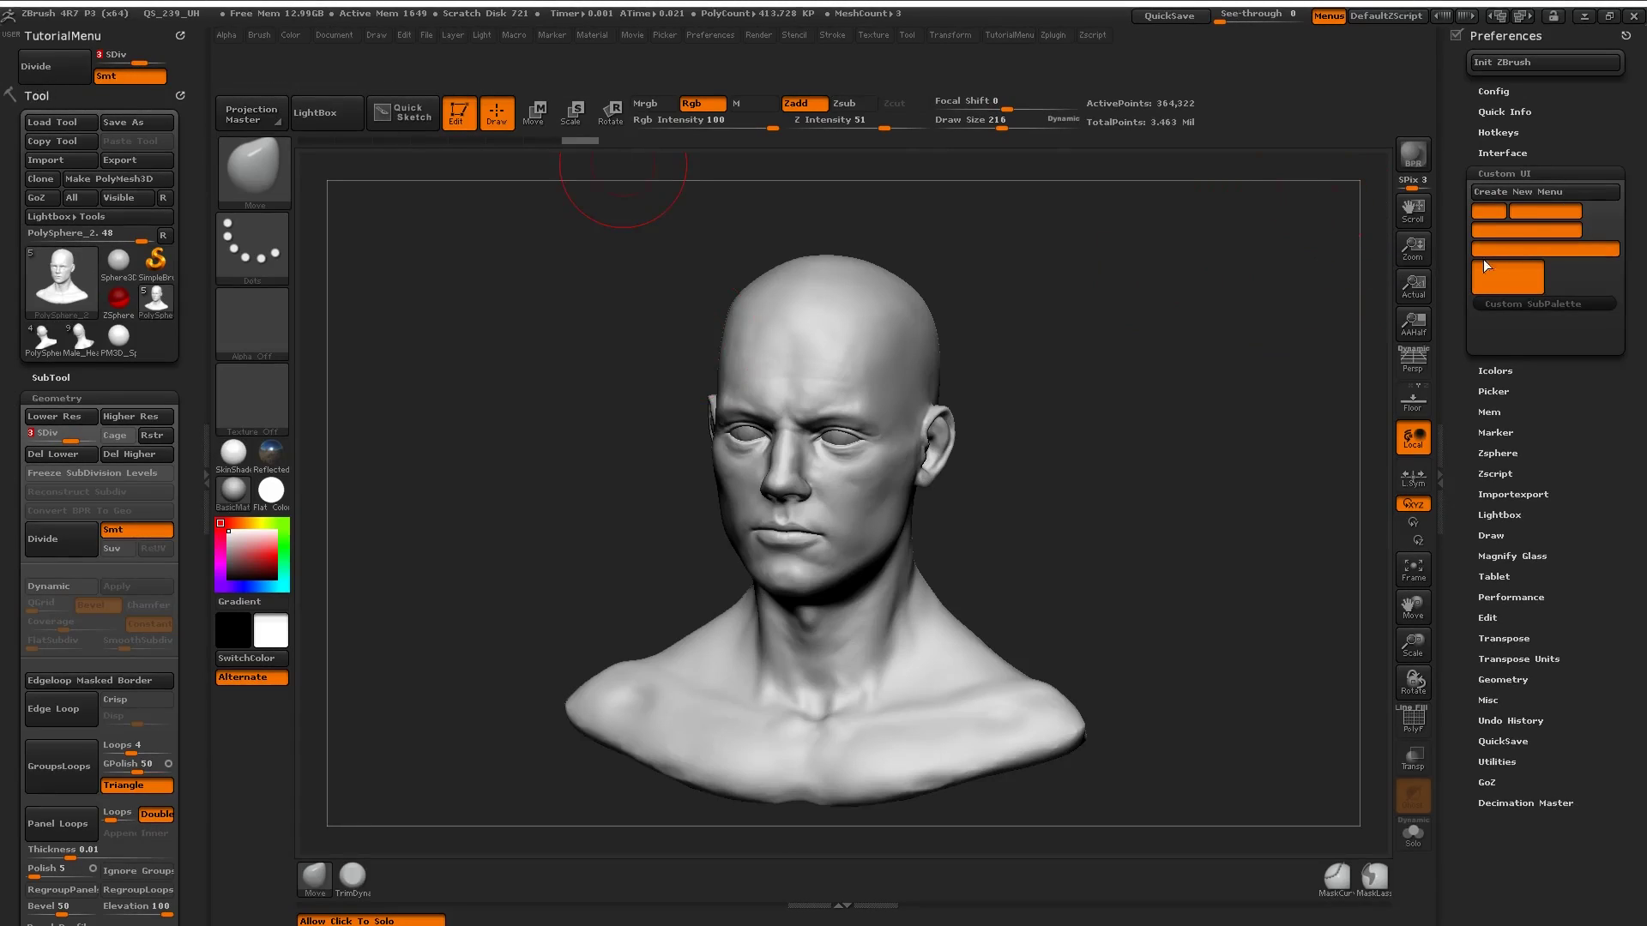
{"action": "mouse_move", "coordinate": [1504, 231]}
{"action": "left_mouse_down", "text": "ctrl+alt"}
{"action": "mouse_move", "coordinate": [60, 85]}
{"action": "mouse_move", "coordinate": [1510, 230]}
{"action": "mouse_move", "coordinate": [343, 145]}
{"action": "mouse_move", "coordinate": [64, 92]}
{"action": "mouse_move", "coordinate": [80, 115]}
{"action": "left_mouse_up", "text": "ctrl+alt"}
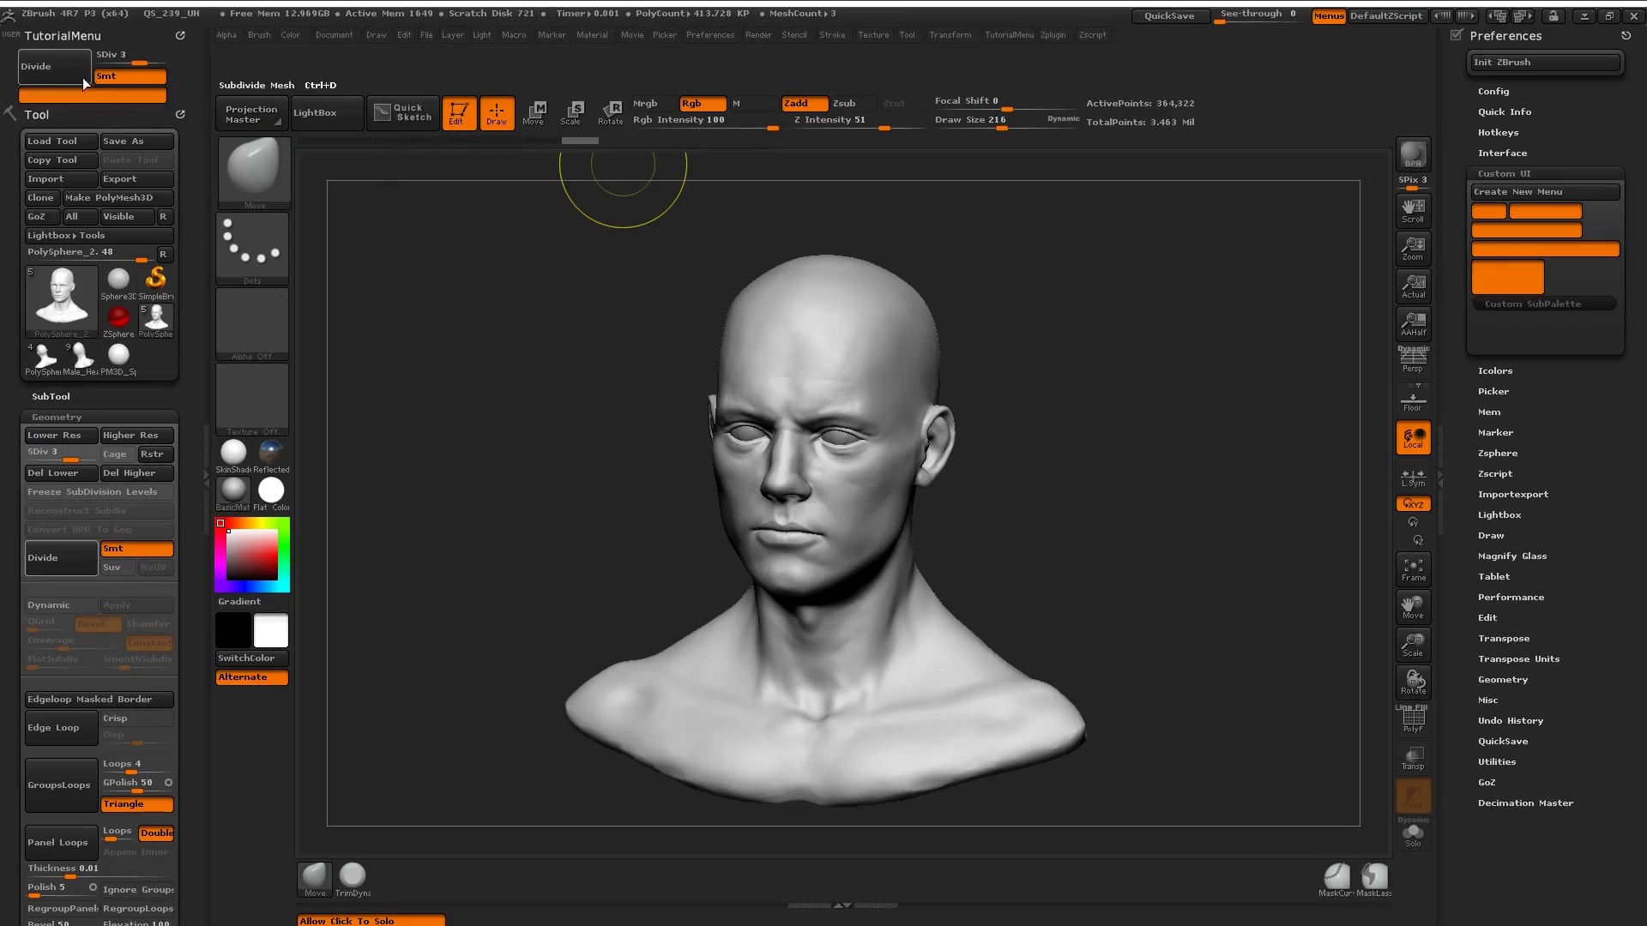
Step: Collapse the Preferences palette and move the Tool palette into the same tray beneath it
{"action": "left_click_drag", "start_coordinate": [10, 566], "coordinate": [30, 386]}
{"action": "left_click", "coordinate": [1528, 36]}
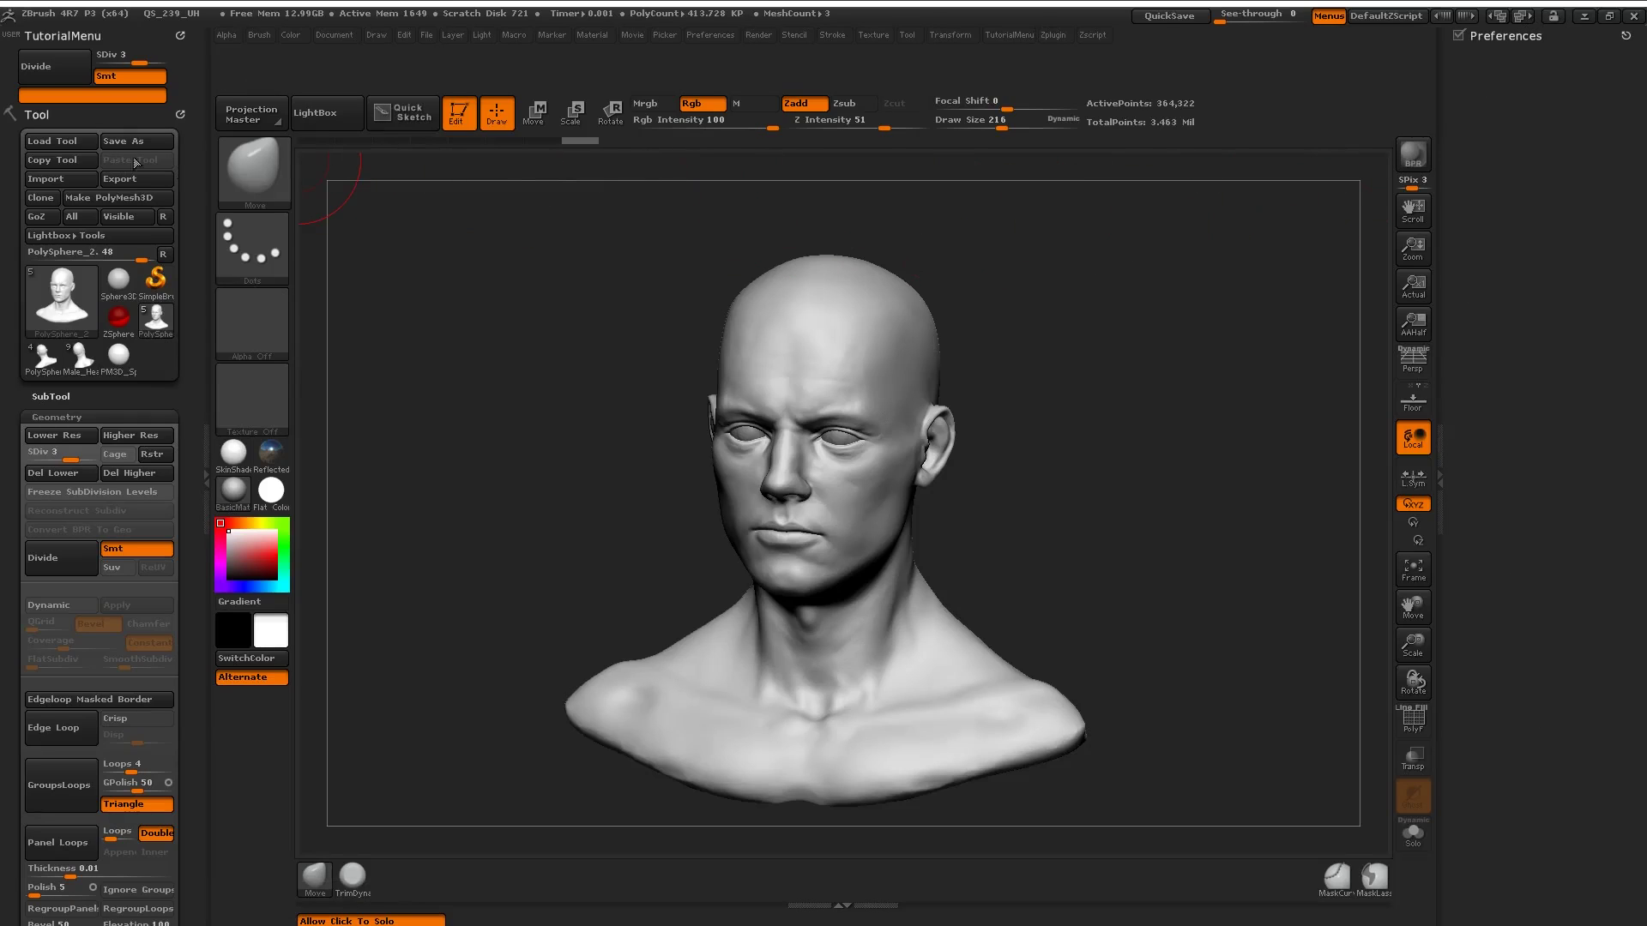
{"action": "left_click_drag", "start_coordinate": [180, 106], "coordinate": [1470, 64]}
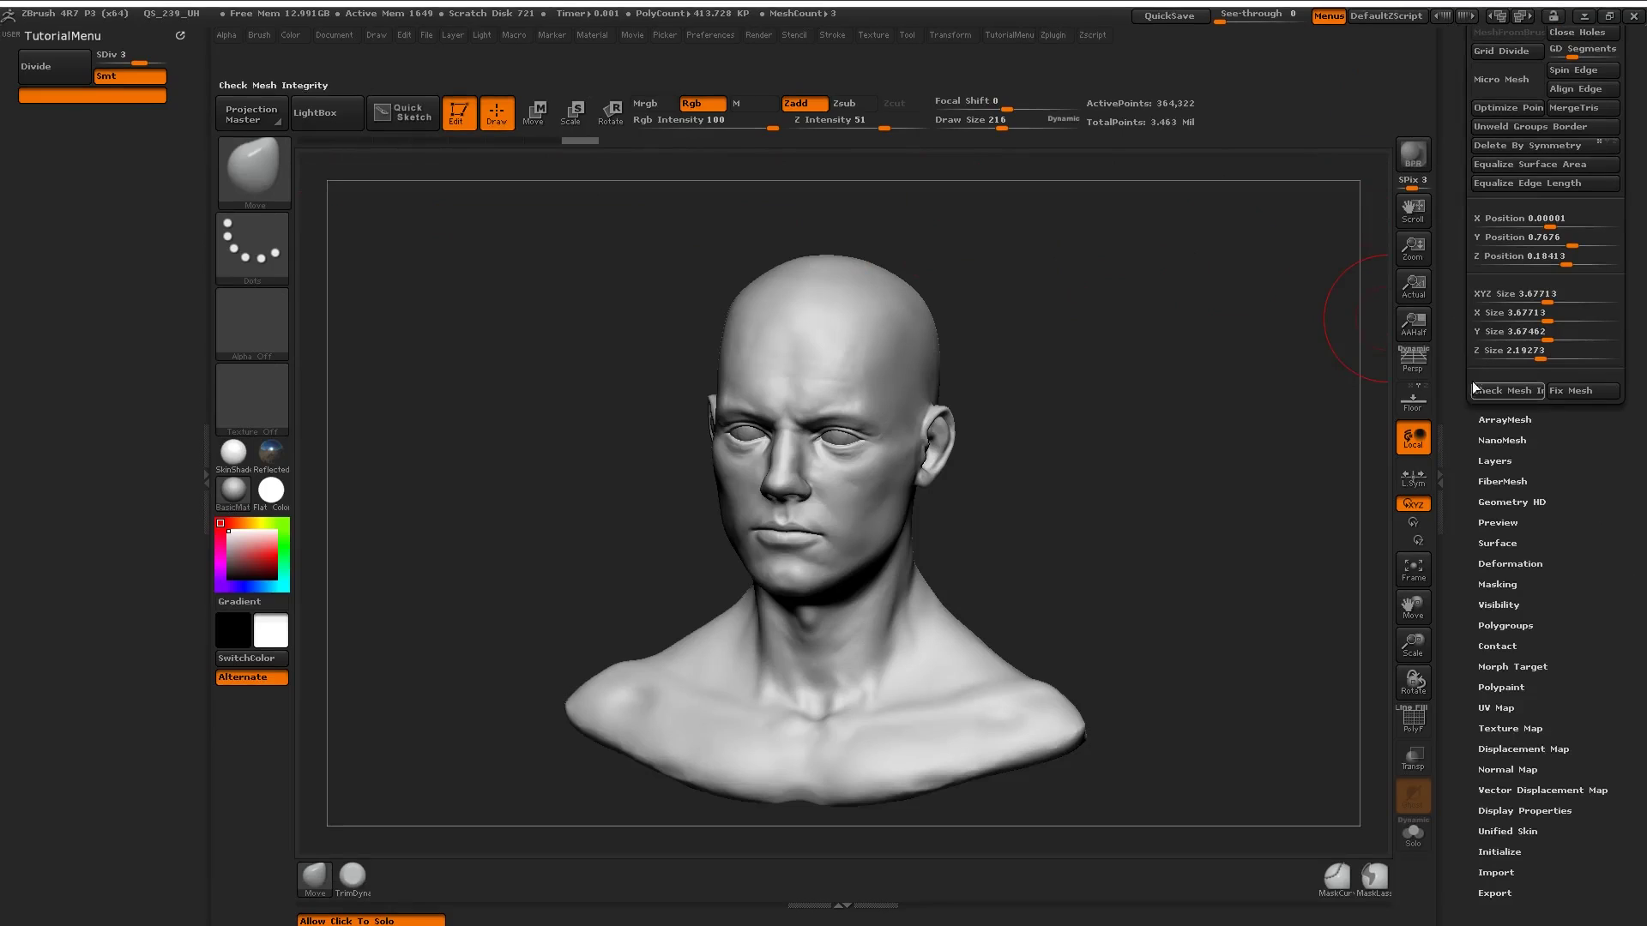
Step: Place DynaMesh and its Groups, Polish, Blur, Project and Resolution controls below the spacer in TutorialMenu
{"action": "left_click_drag", "start_coordinate": [1458, 372], "coordinate": [1455, 455]}
{"action": "left_click_drag", "start_coordinate": [1464, 564], "coordinate": [1476, 832]}
{"action": "key", "text": "ctrl"}
{"action": "mouse_move", "coordinate": [1502, 497]}
{"action": "left_mouse_down", "text": "ctrl+alt"}
{"action": "mouse_move", "coordinate": [182, 226]}
{"action": "mouse_move", "coordinate": [45, 126]}
{"action": "mouse_move", "coordinate": [74, 88]}
{"action": "left_mouse_up", "text": "ctrl+alt"}
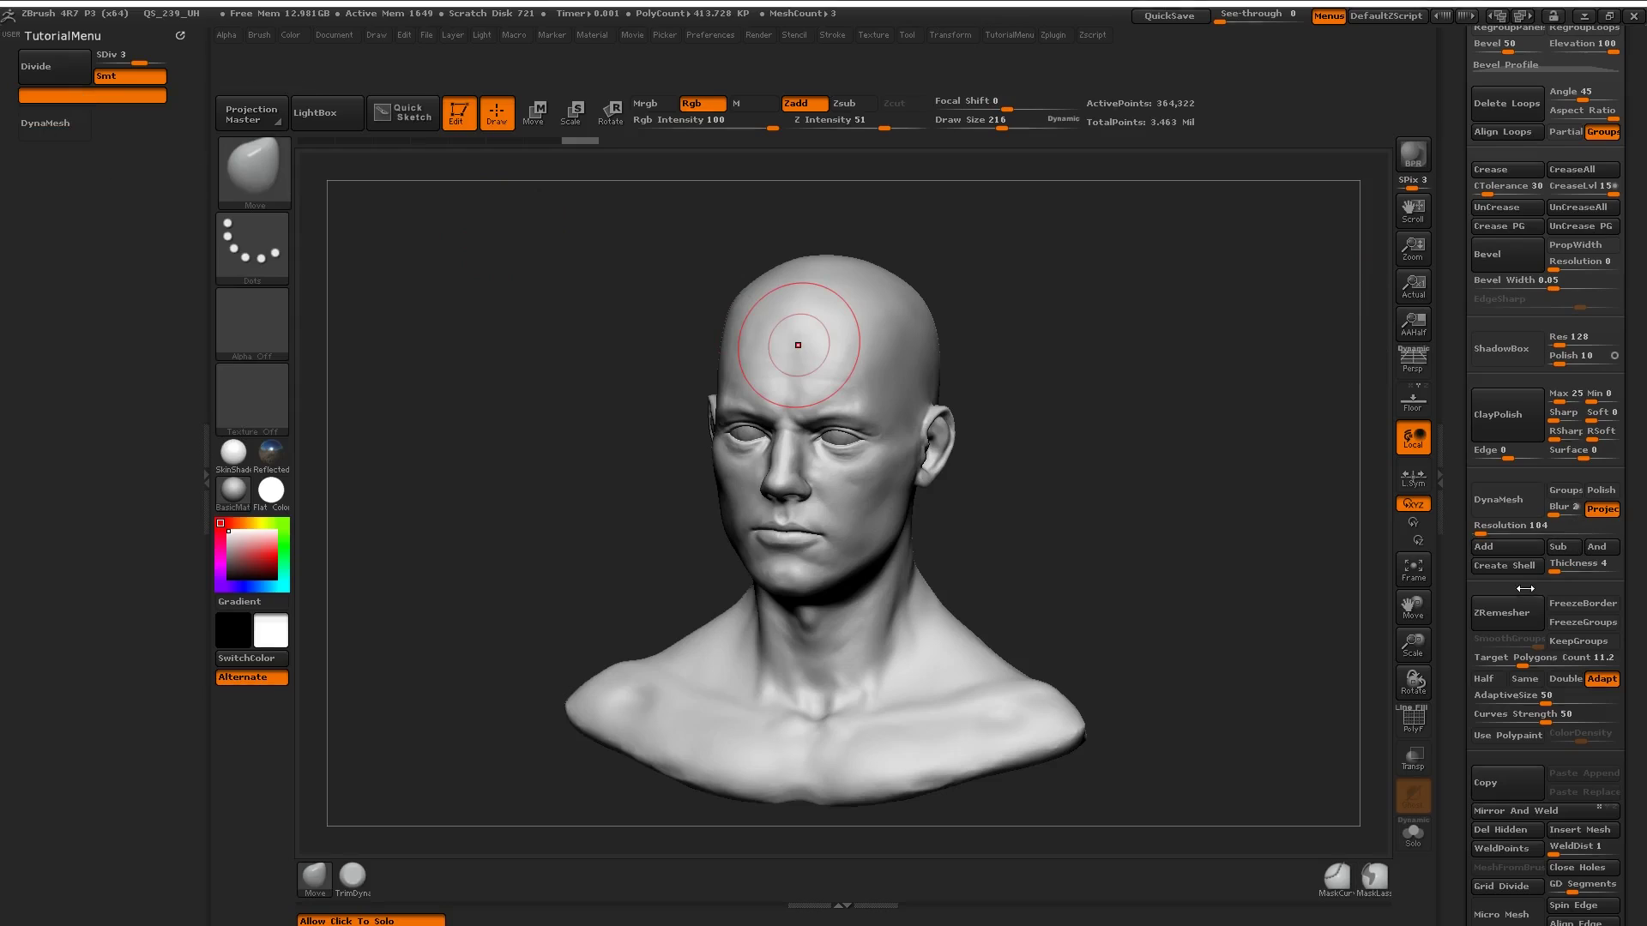
{"action": "key", "text": "ctrl+alt"}
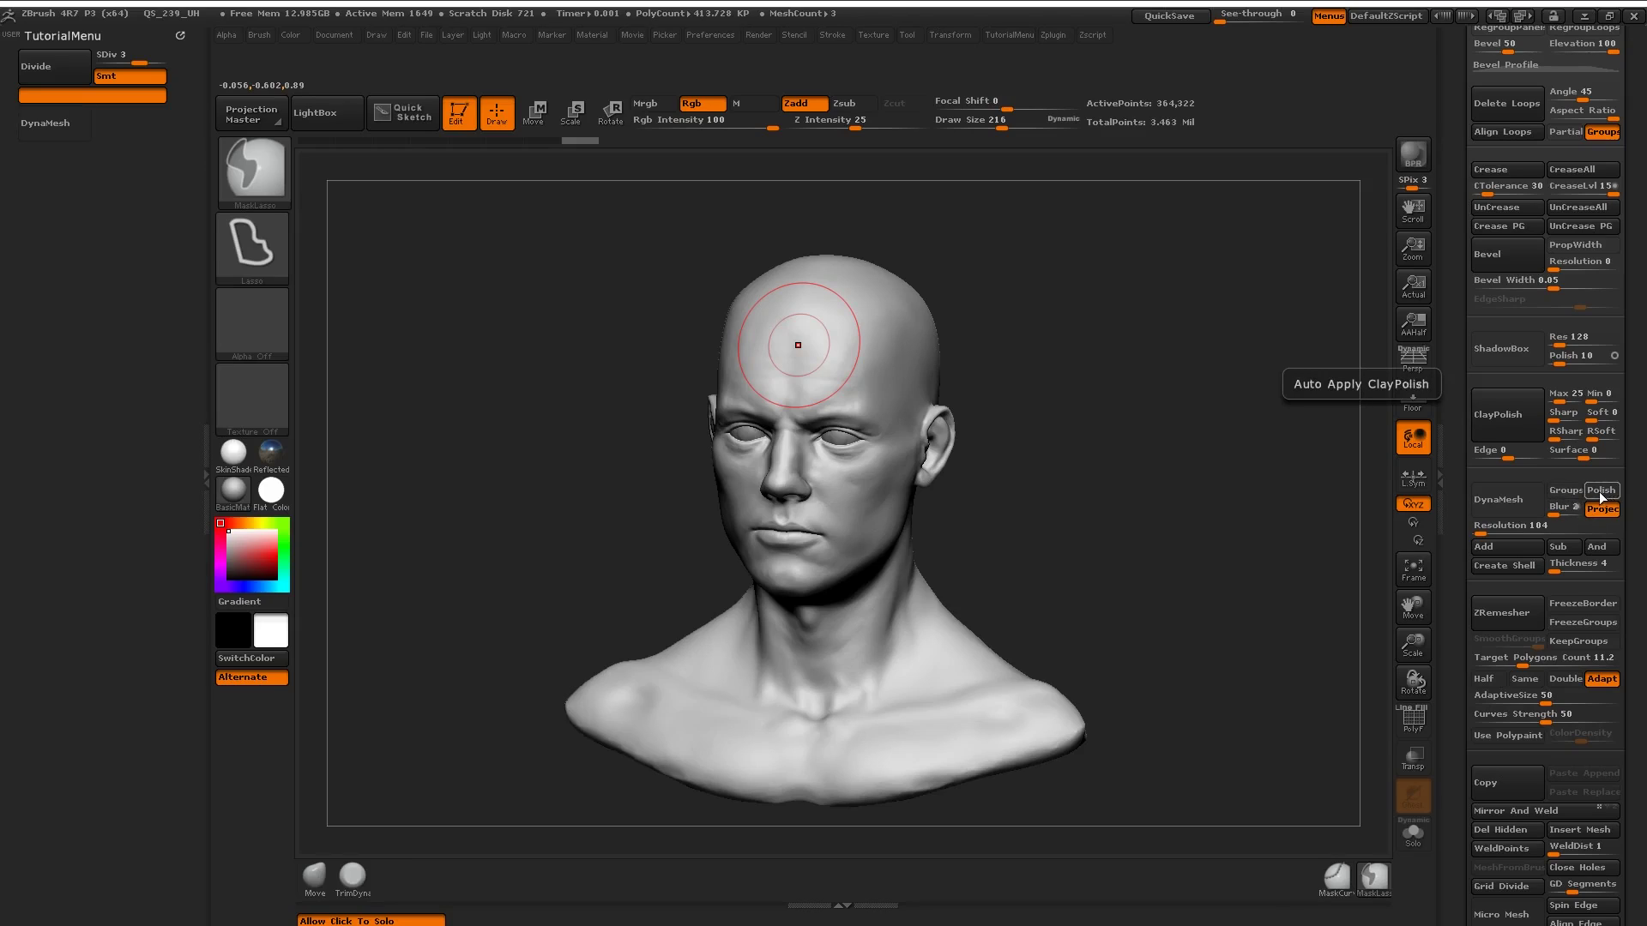
{"action": "left_click_drag", "start_coordinate": [1566, 493], "coordinate": [112, 114], "text": "ctrl+alt"}
{"action": "left_click_drag", "start_coordinate": [1600, 490], "coordinate": [163, 113], "text": "ctrl+alt"}
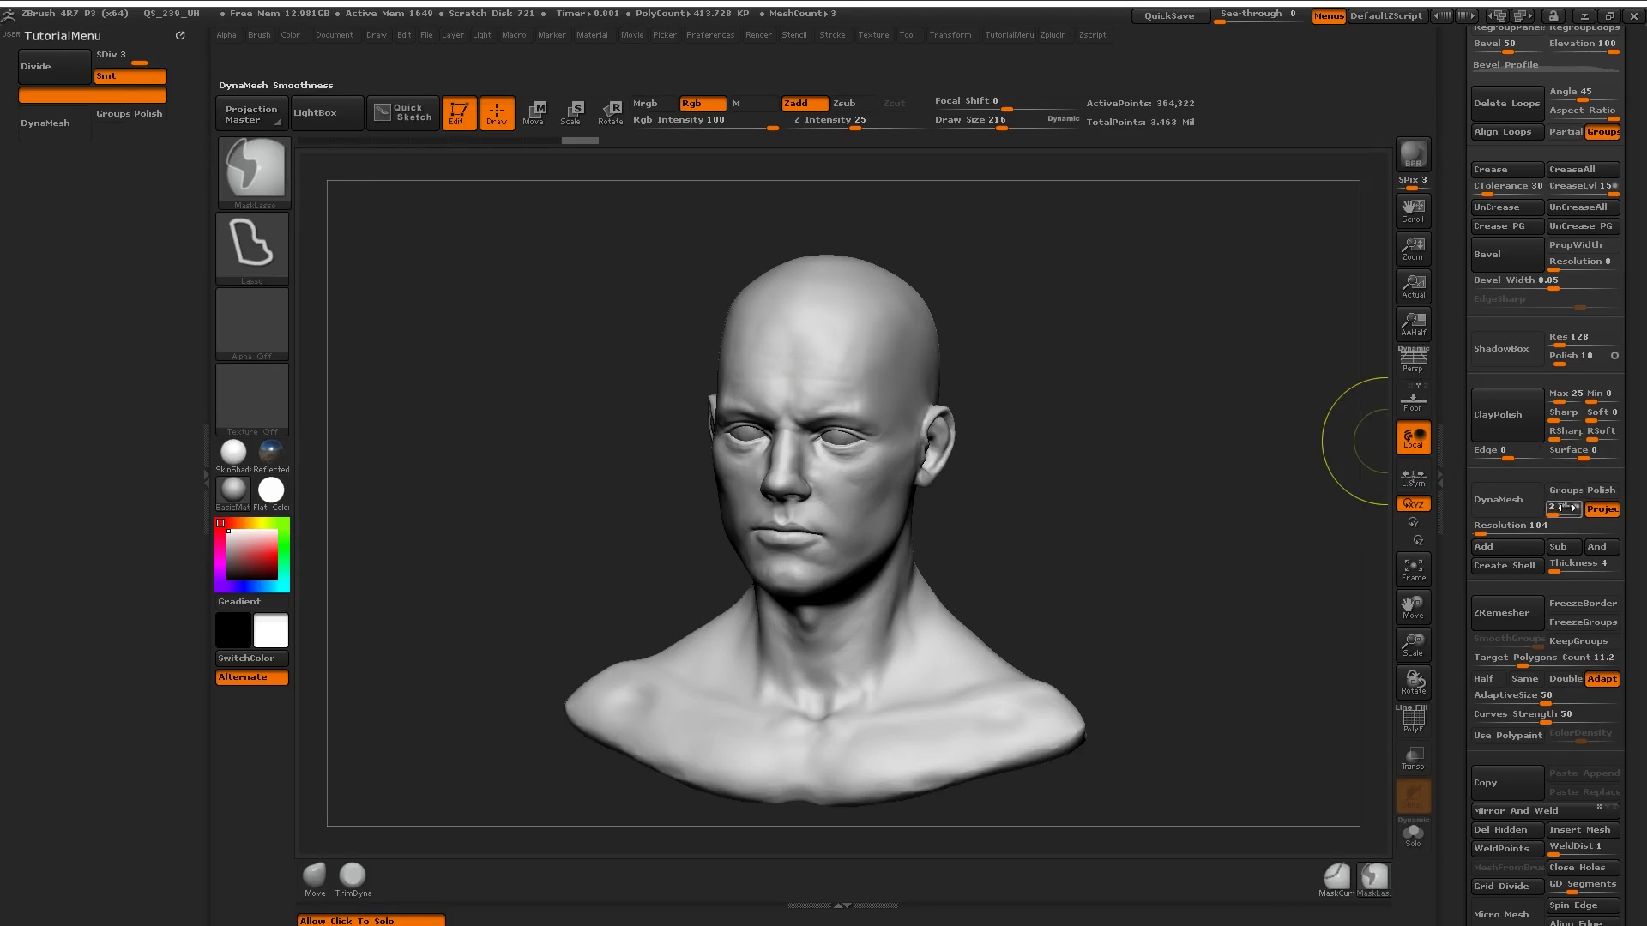
{"action": "left_click_drag", "start_coordinate": [1554, 507], "coordinate": [109, 128], "text": "ctrl+alt"}
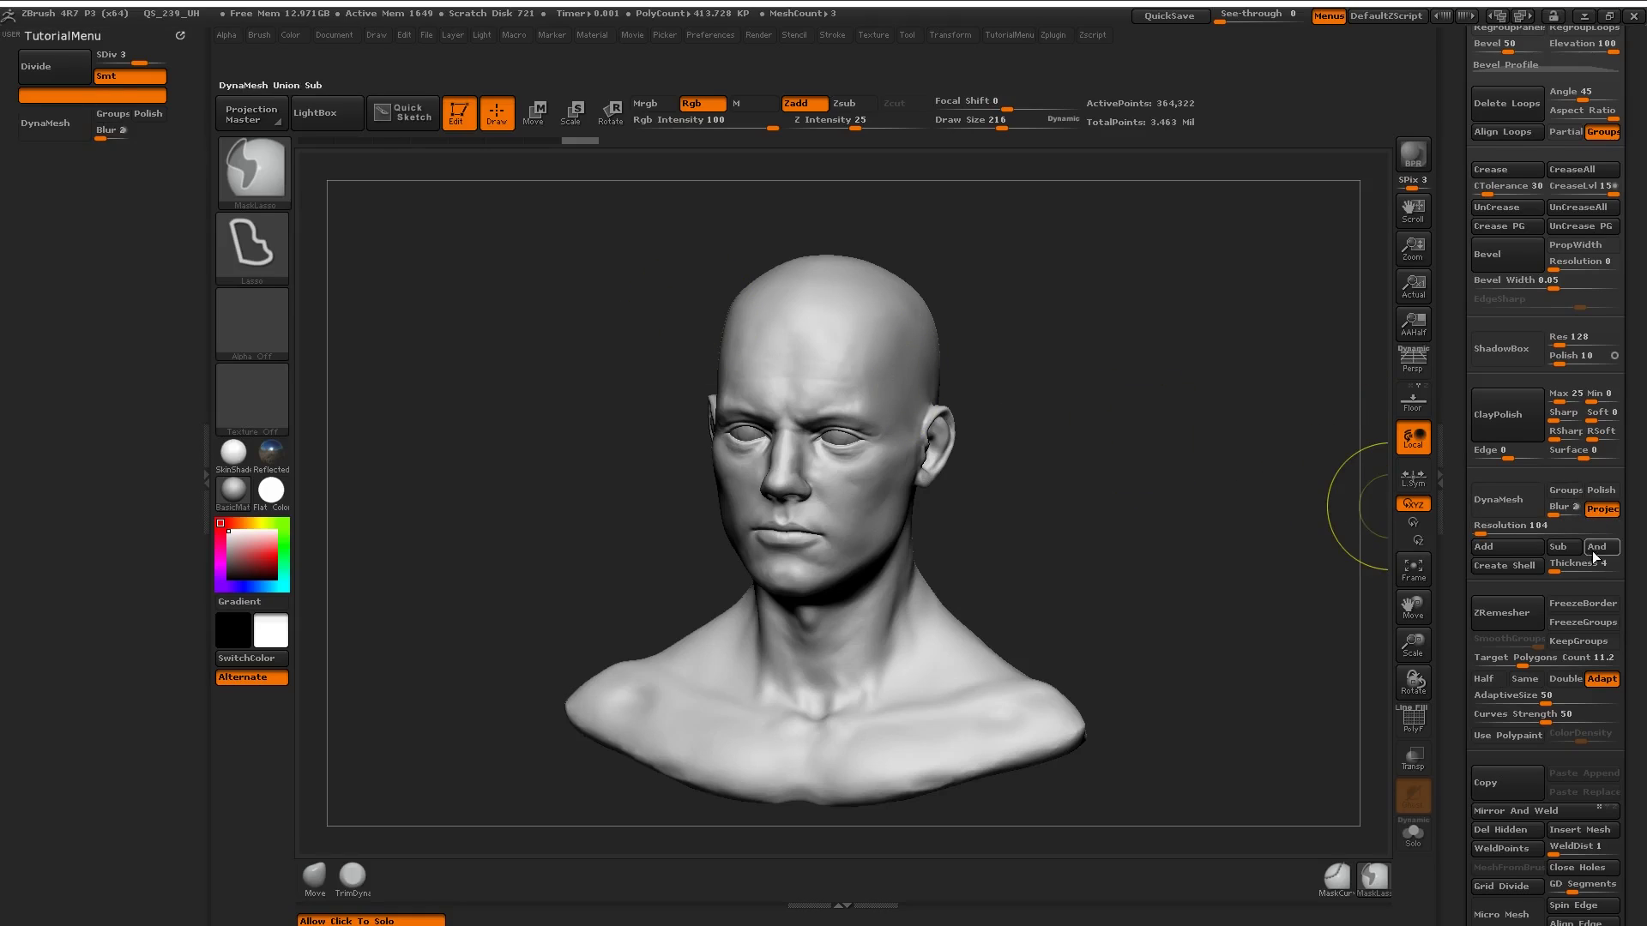
{"action": "left_click_drag", "start_coordinate": [1602, 508], "coordinate": [160, 131], "text": "ctrl+alt"}
{"action": "mouse_move", "coordinate": [1510, 524]}
{"action": "left_mouse_down", "text": "ctrl+alt"}
{"action": "mouse_move", "coordinate": [712, 373]}
{"action": "mouse_move", "coordinate": [57, 141]}
{"action": "mouse_move", "coordinate": [65, 186]}
{"action": "left_mouse_up", "text": "ctrl+alt"}
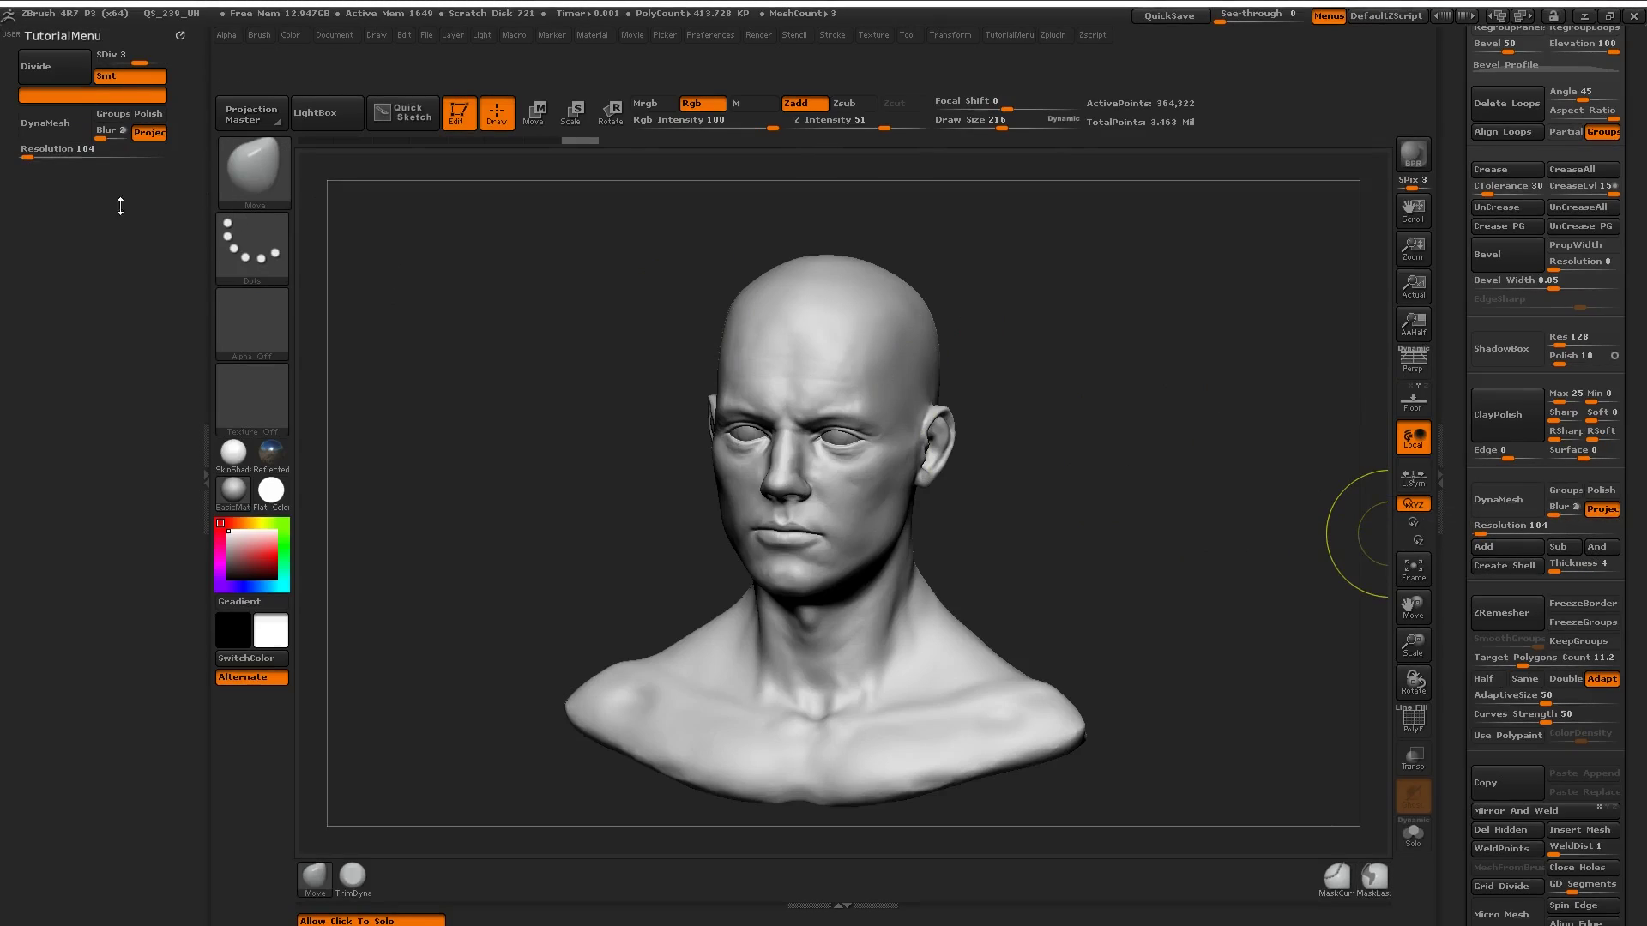
Step: Expand the Preferences palette and add a second full-width Custom UI spacer below Resolution in TutorialMenu
{"action": "left_click_drag", "start_coordinate": [1459, 125], "coordinate": [1471, 529]}
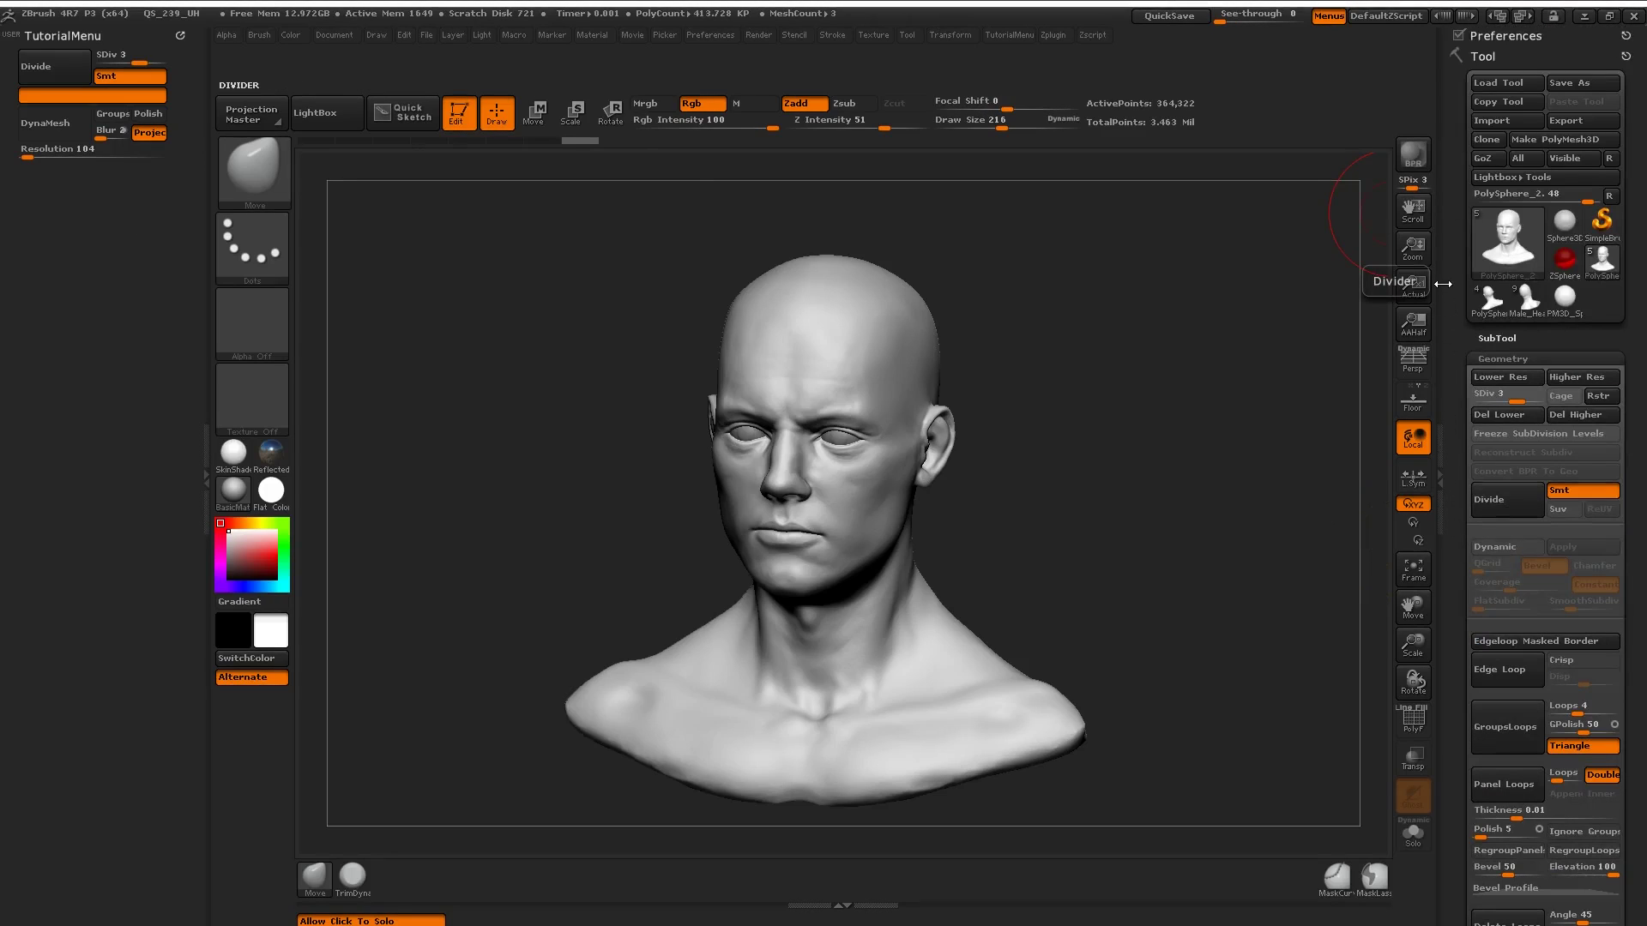
{"action": "left_click", "coordinate": [1505, 35]}
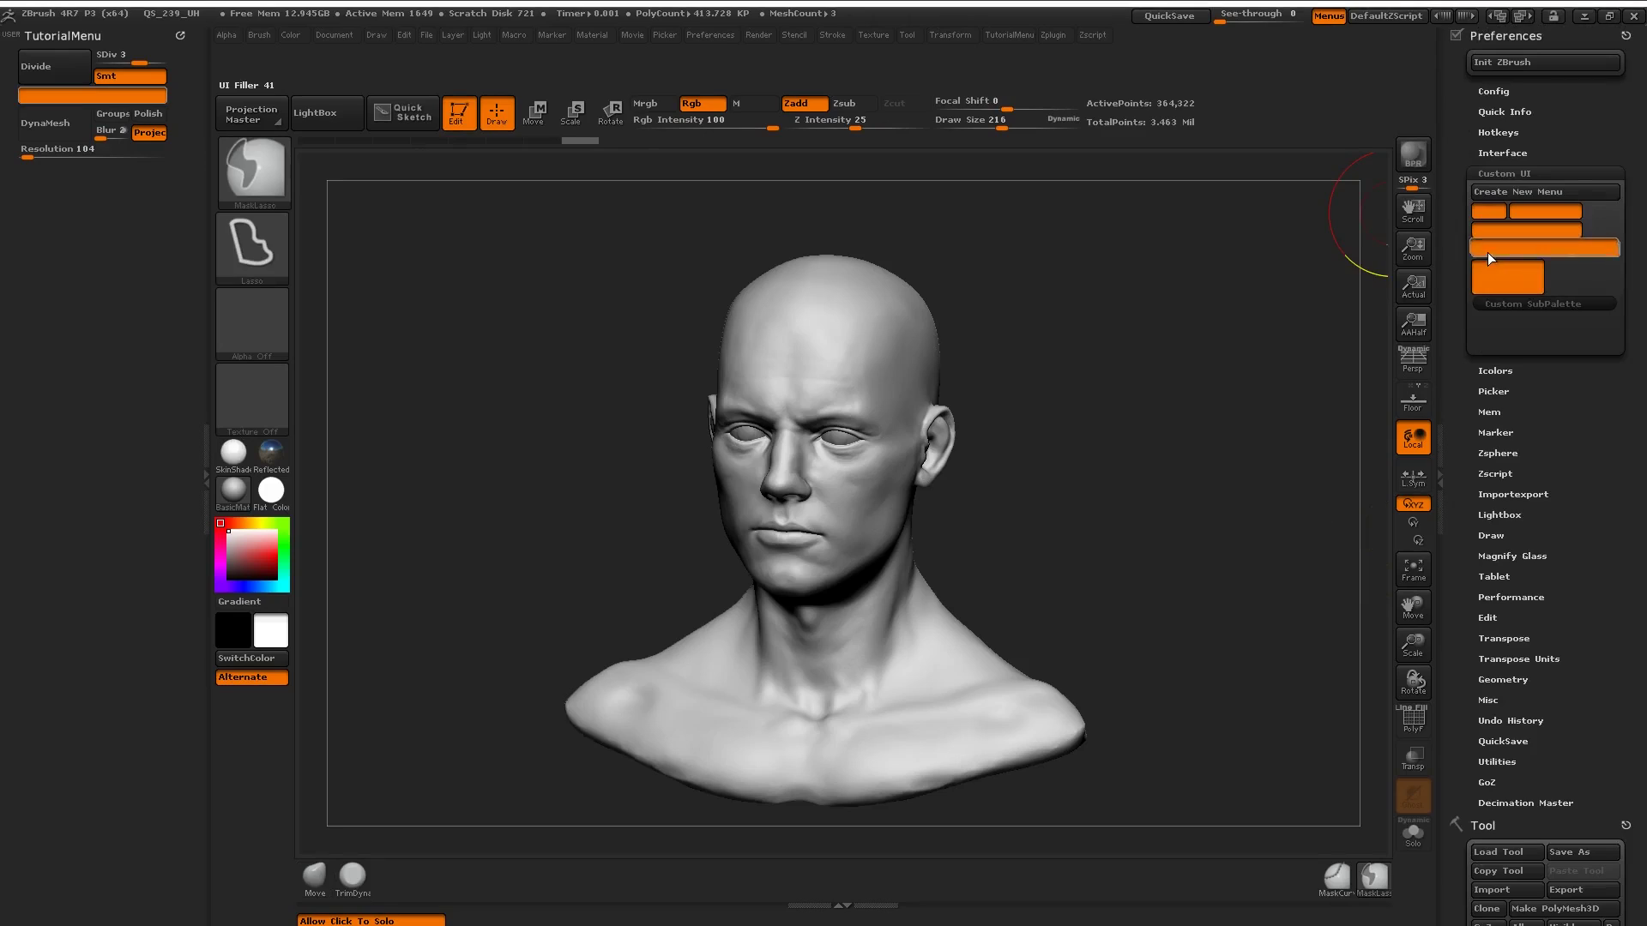
{"action": "mouse_move", "coordinate": [1484, 251]}
{"action": "left_mouse_down", "text": "ctrl+alt"}
{"action": "mouse_move", "coordinate": [136, 248]}
{"action": "mouse_move", "coordinate": [58, 163]}
{"action": "mouse_move", "coordinate": [59, 183]}
{"action": "left_mouse_up", "text": "ctrl+alt"}
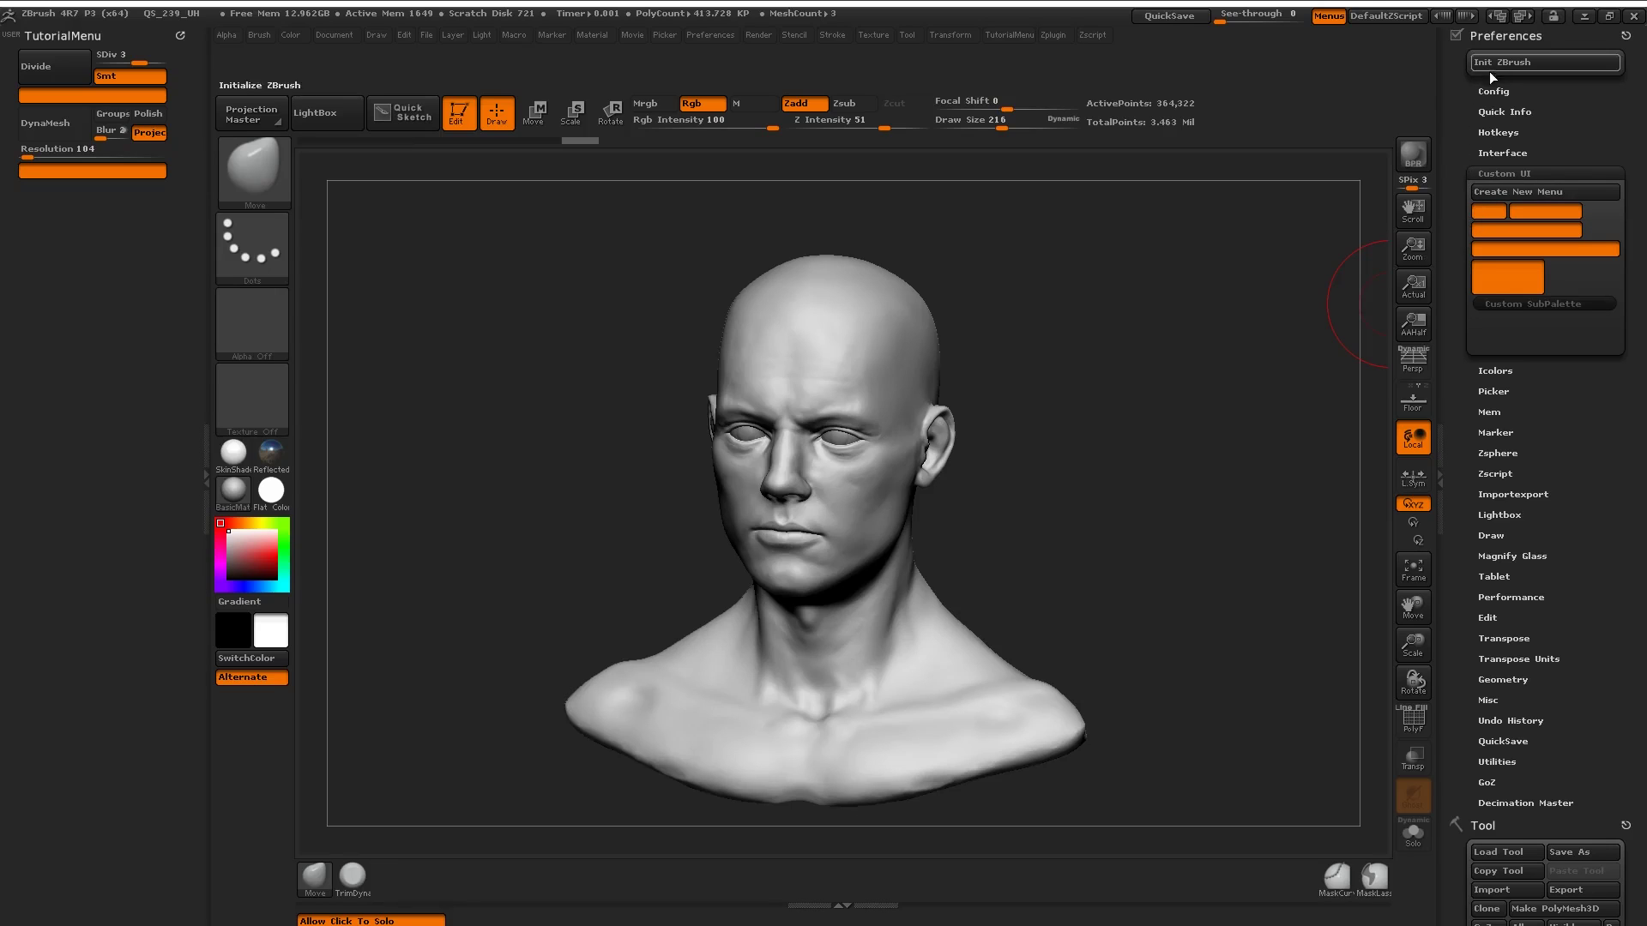
Step: Move the current brush thumbnail from the shelf into TutorialMenu below the second spacer
{"action": "left_click_drag", "start_coordinate": [1479, 153], "coordinate": [1451, 86]}
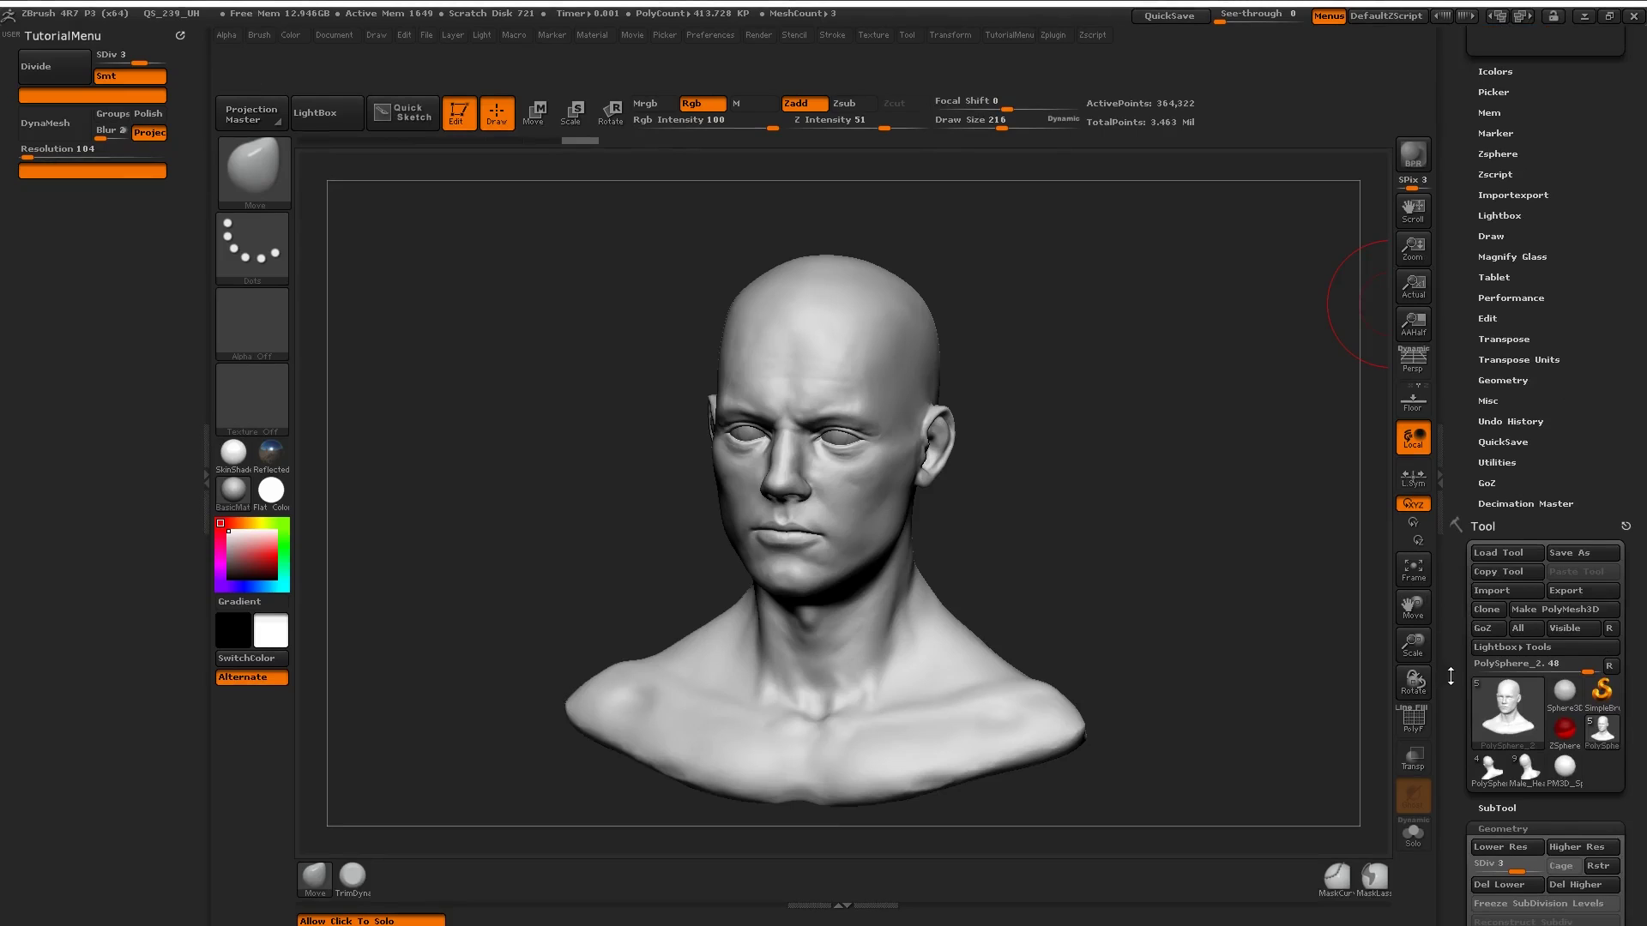
{"action": "left_click_drag", "start_coordinate": [1451, 681], "coordinate": [1446, 633]}
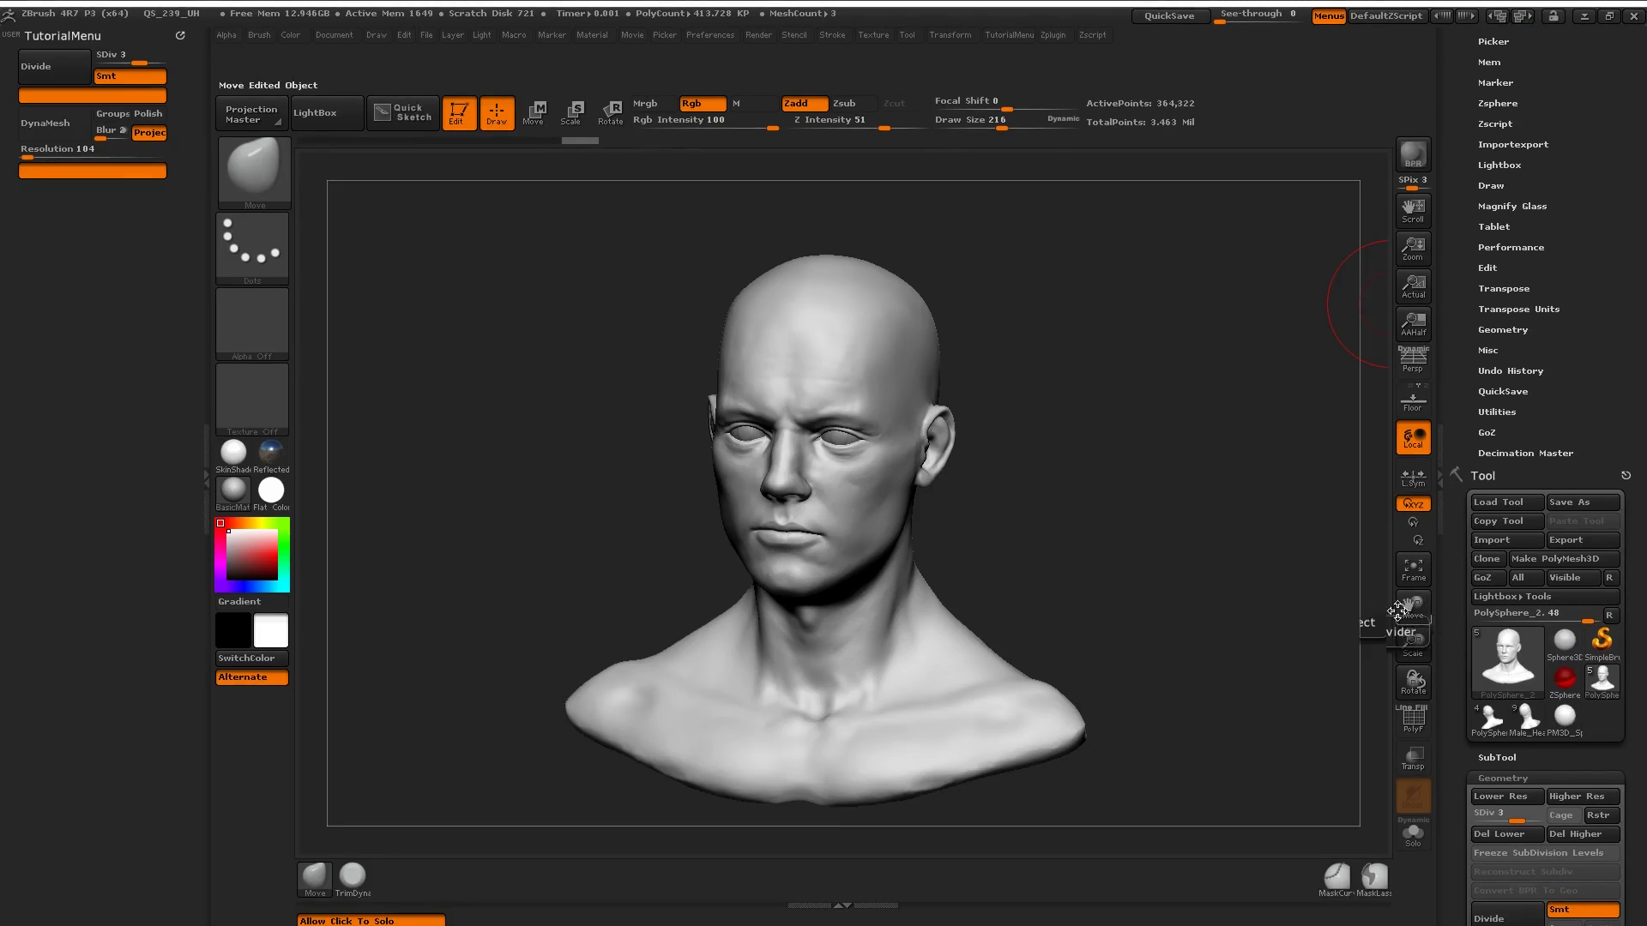
{"action": "left_click", "coordinate": [254, 178]}
{"action": "left_click_drag", "start_coordinate": [255, 177], "coordinate": [42, 212], "text": "ctrl+alt"}
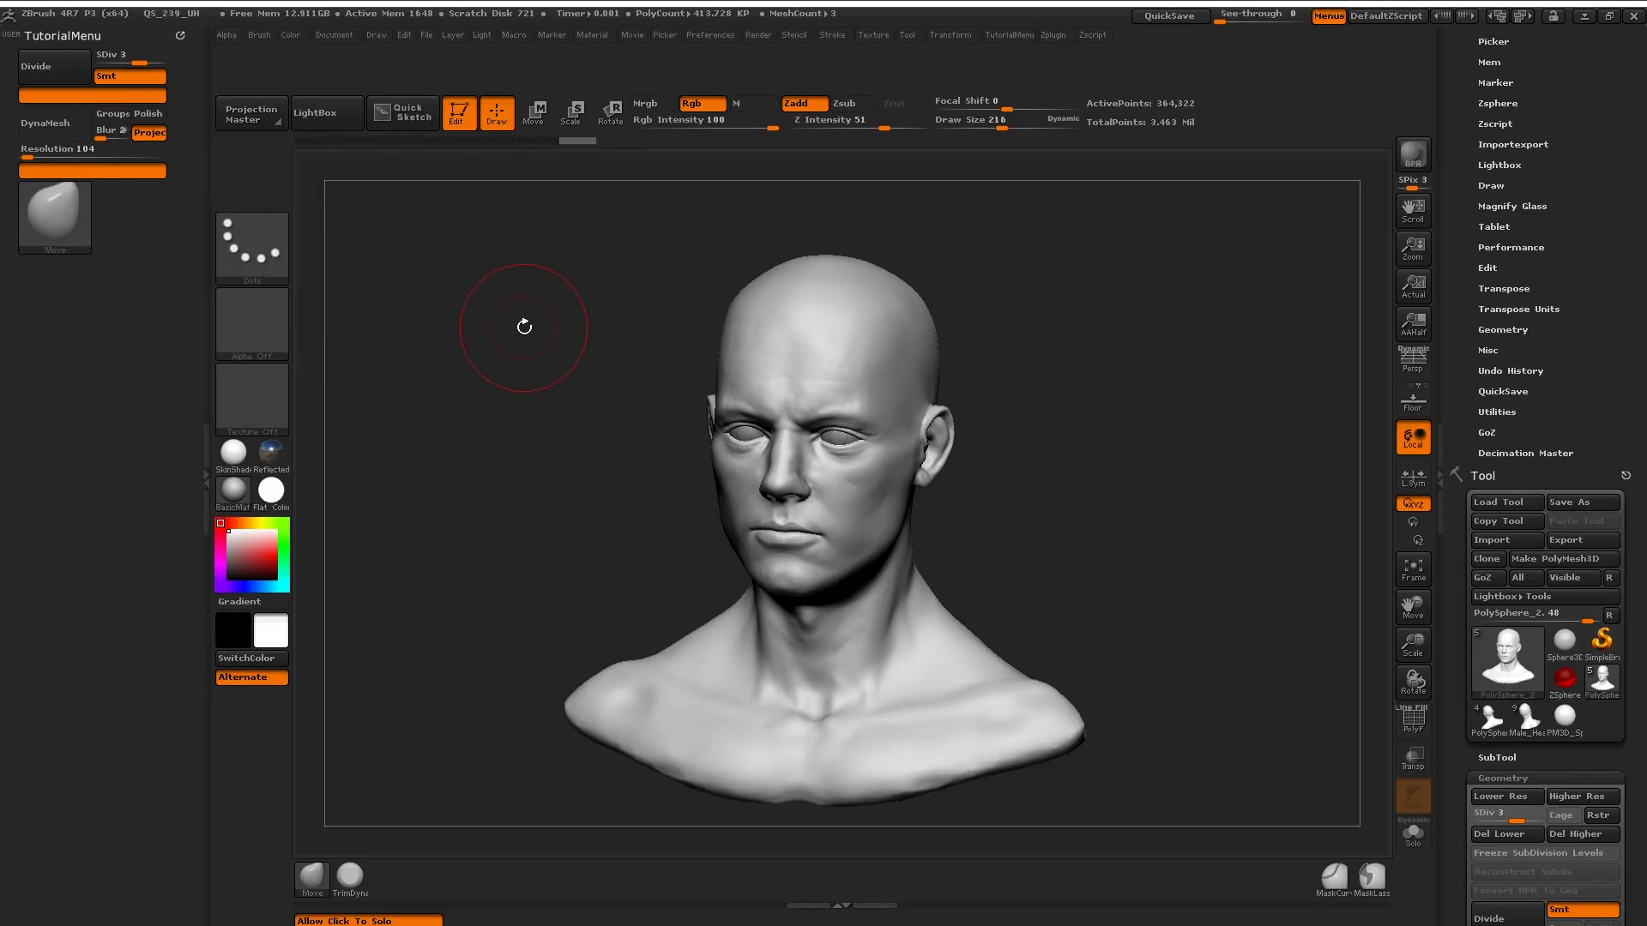
{"action": "mouse_move", "coordinate": [501, 337]}
{"action": "left_mouse_down"}
{"action": "mouse_move", "coordinate": [481, 370]}
{"action": "mouse_move", "coordinate": [540, 335]}
{"action": "mouse_move", "coordinate": [491, 339]}
{"action": "left_mouse_up"}
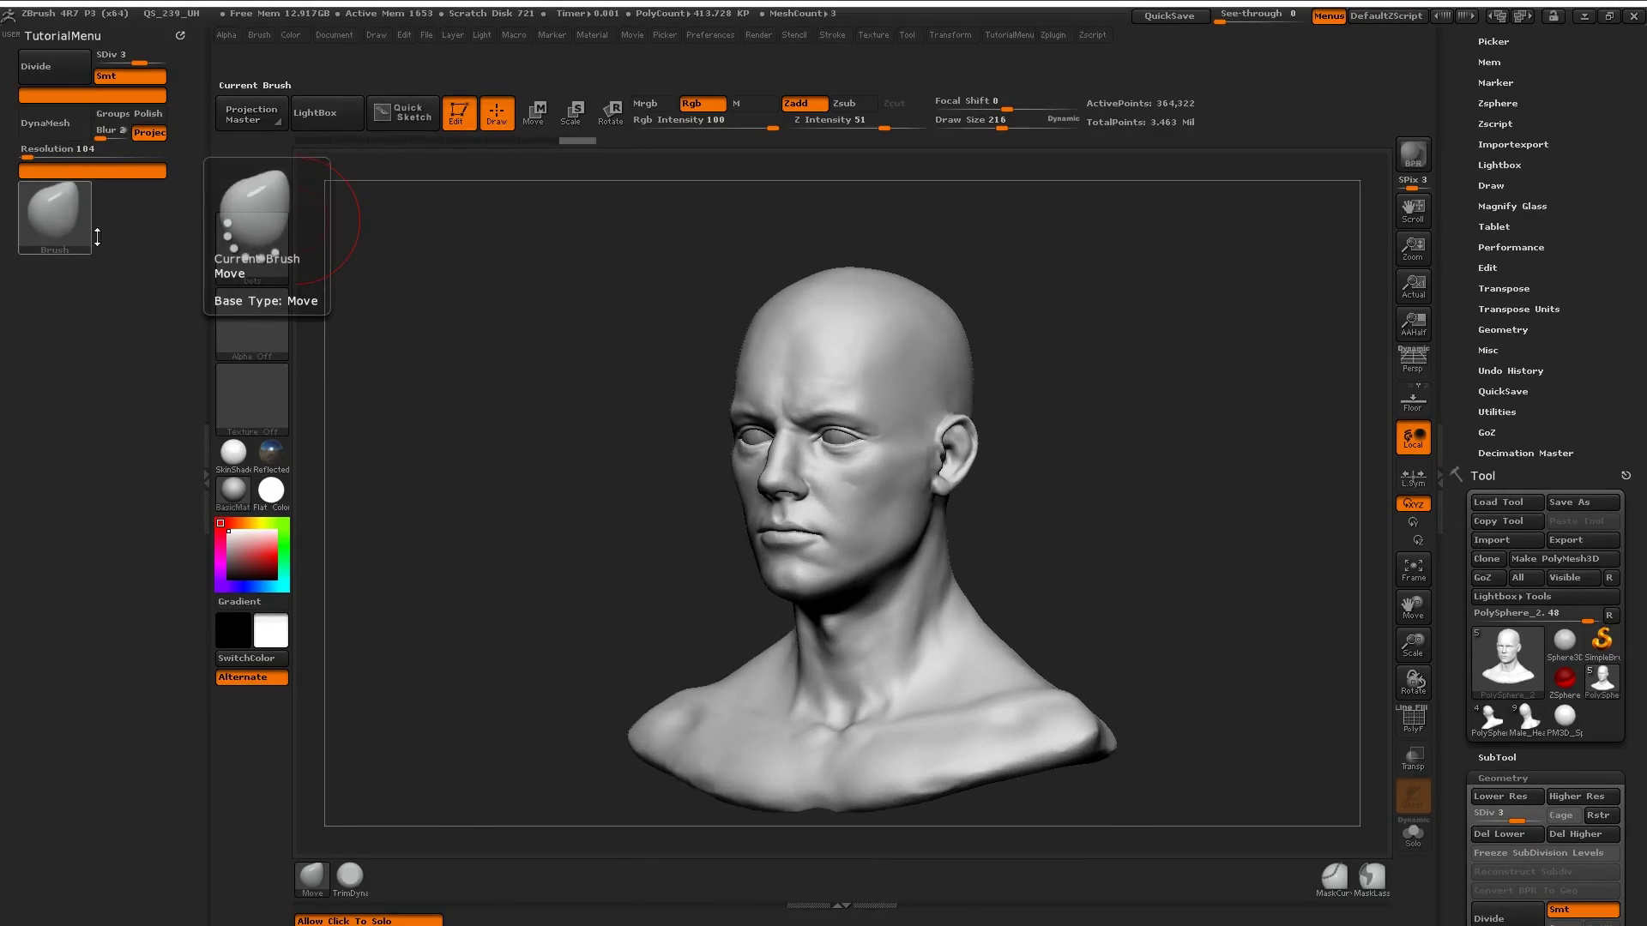
Step: Open the TutorialMenu drop-down to check the arrangement of its controls
{"action": "left_click", "coordinate": [1008, 34]}
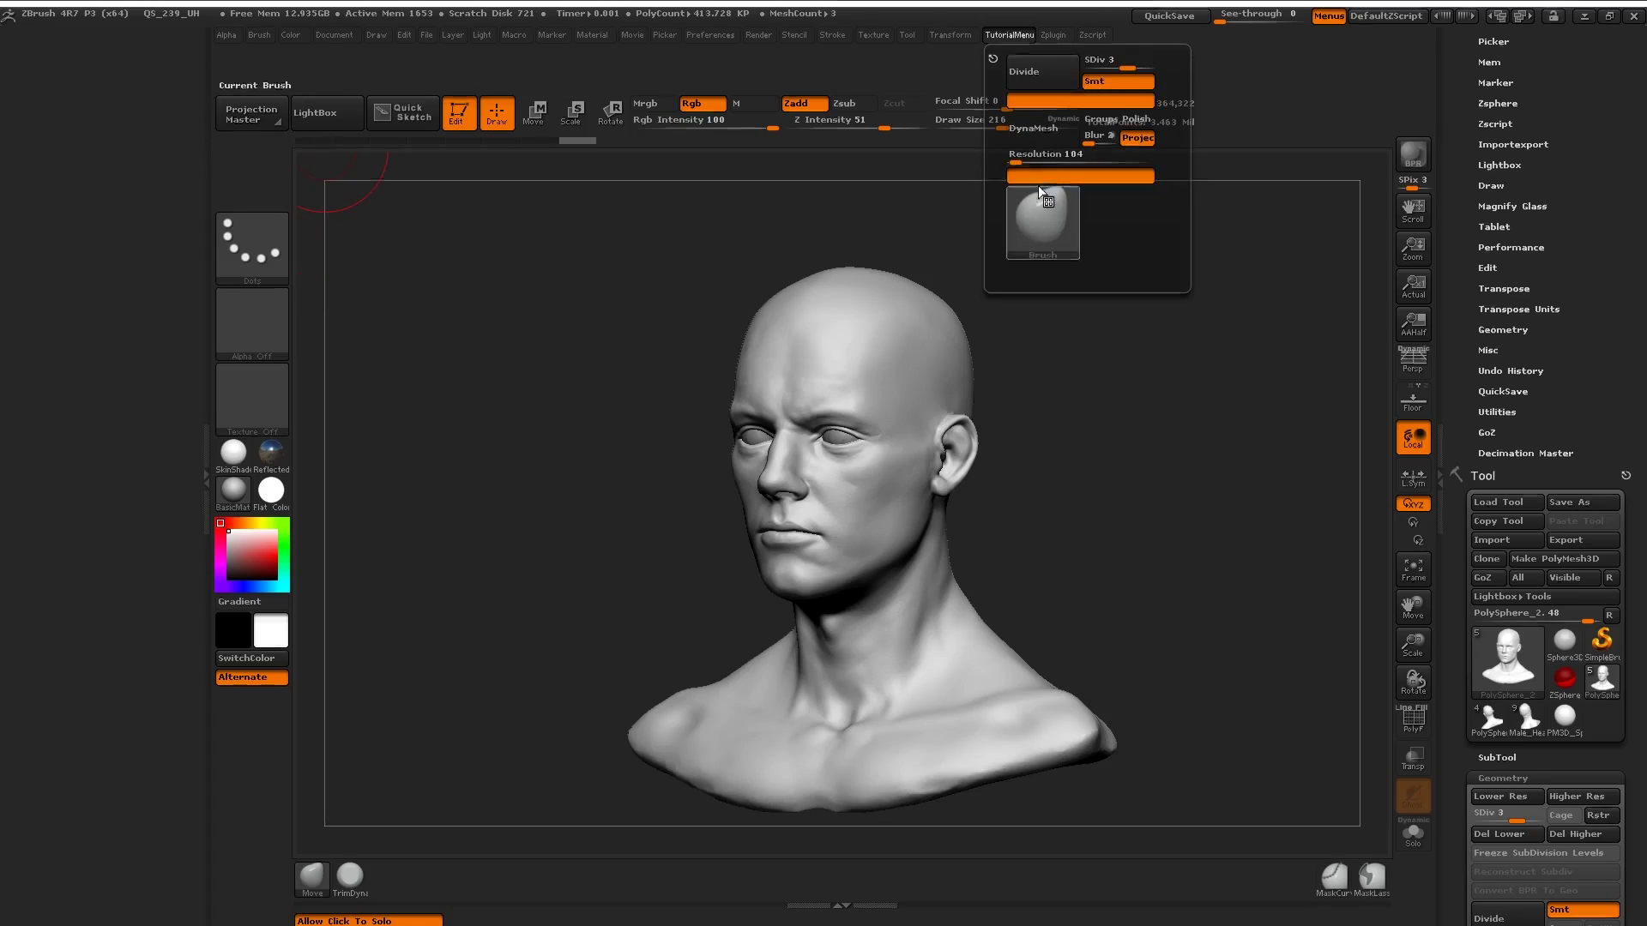
{"action": "left_click", "coordinate": [1005, 36]}
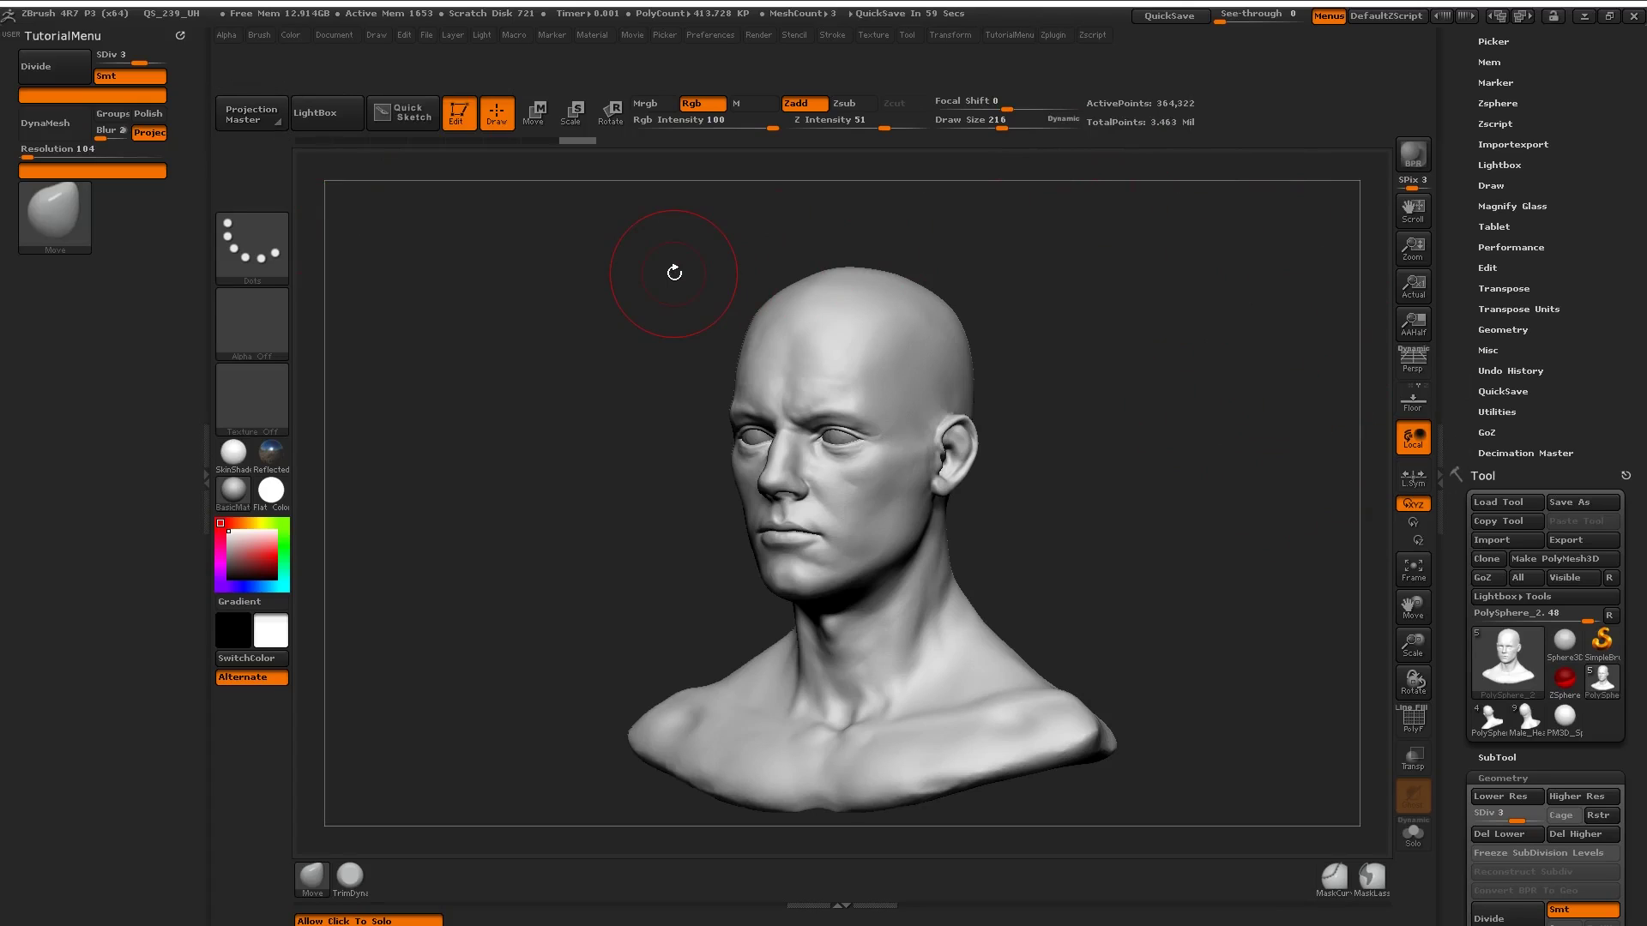
{"action": "key", "text": "ctrl"}
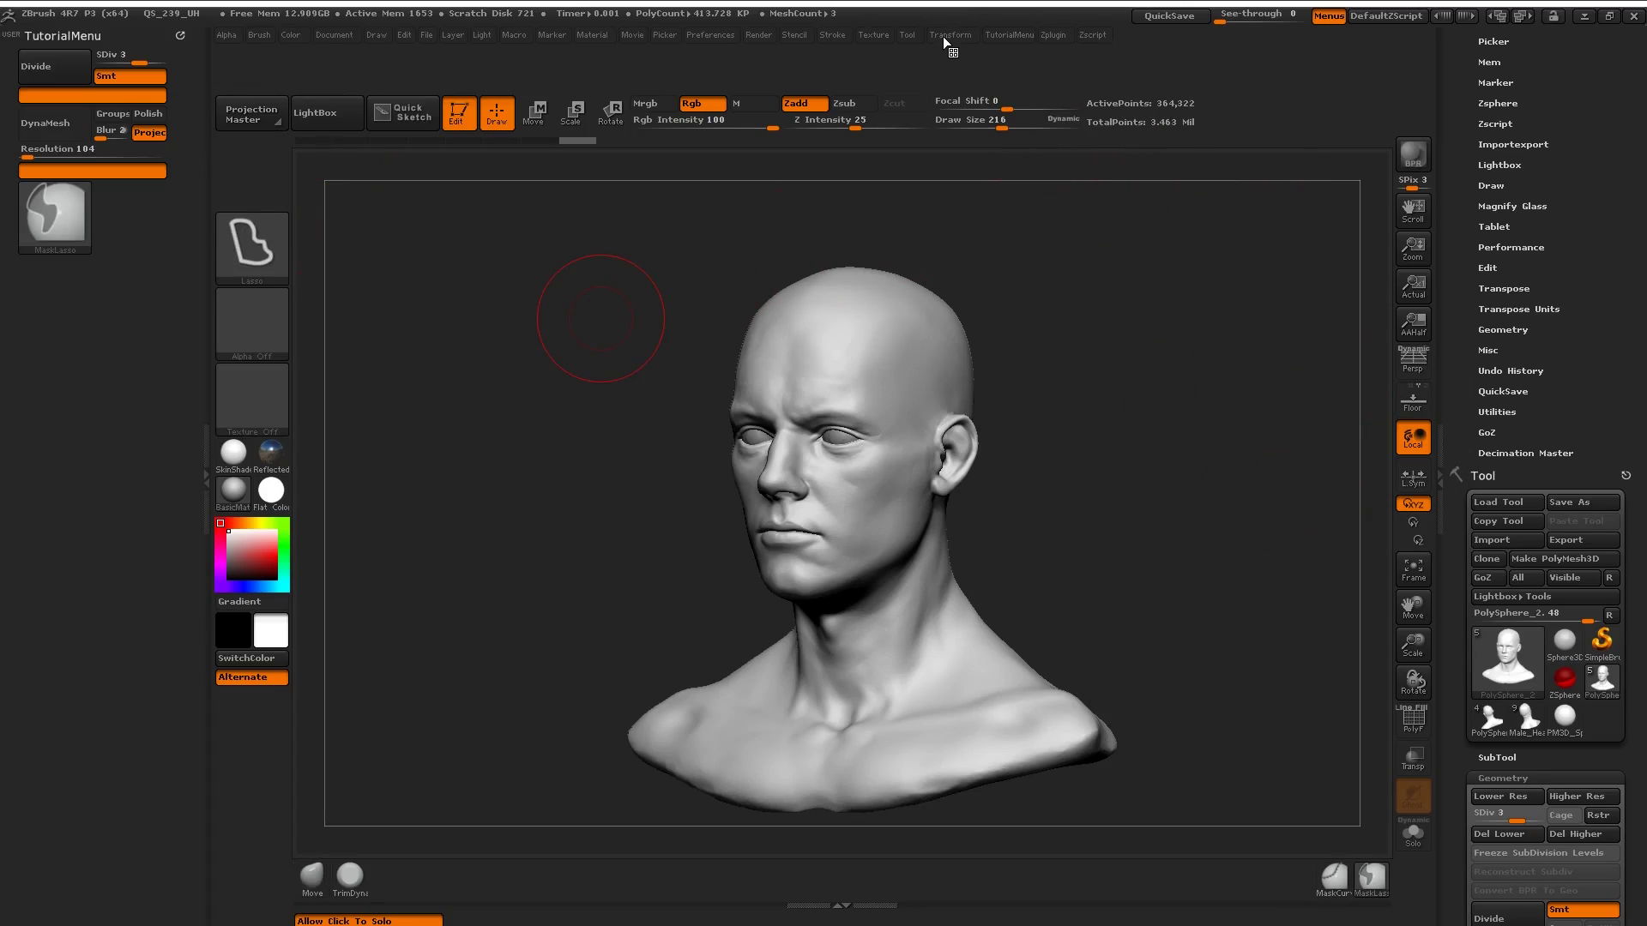
Step: Expand the Config section of Preferences and turn off Enable Customize
{"action": "left_click_drag", "start_coordinate": [1493, 186], "coordinate": [1493, 536]}
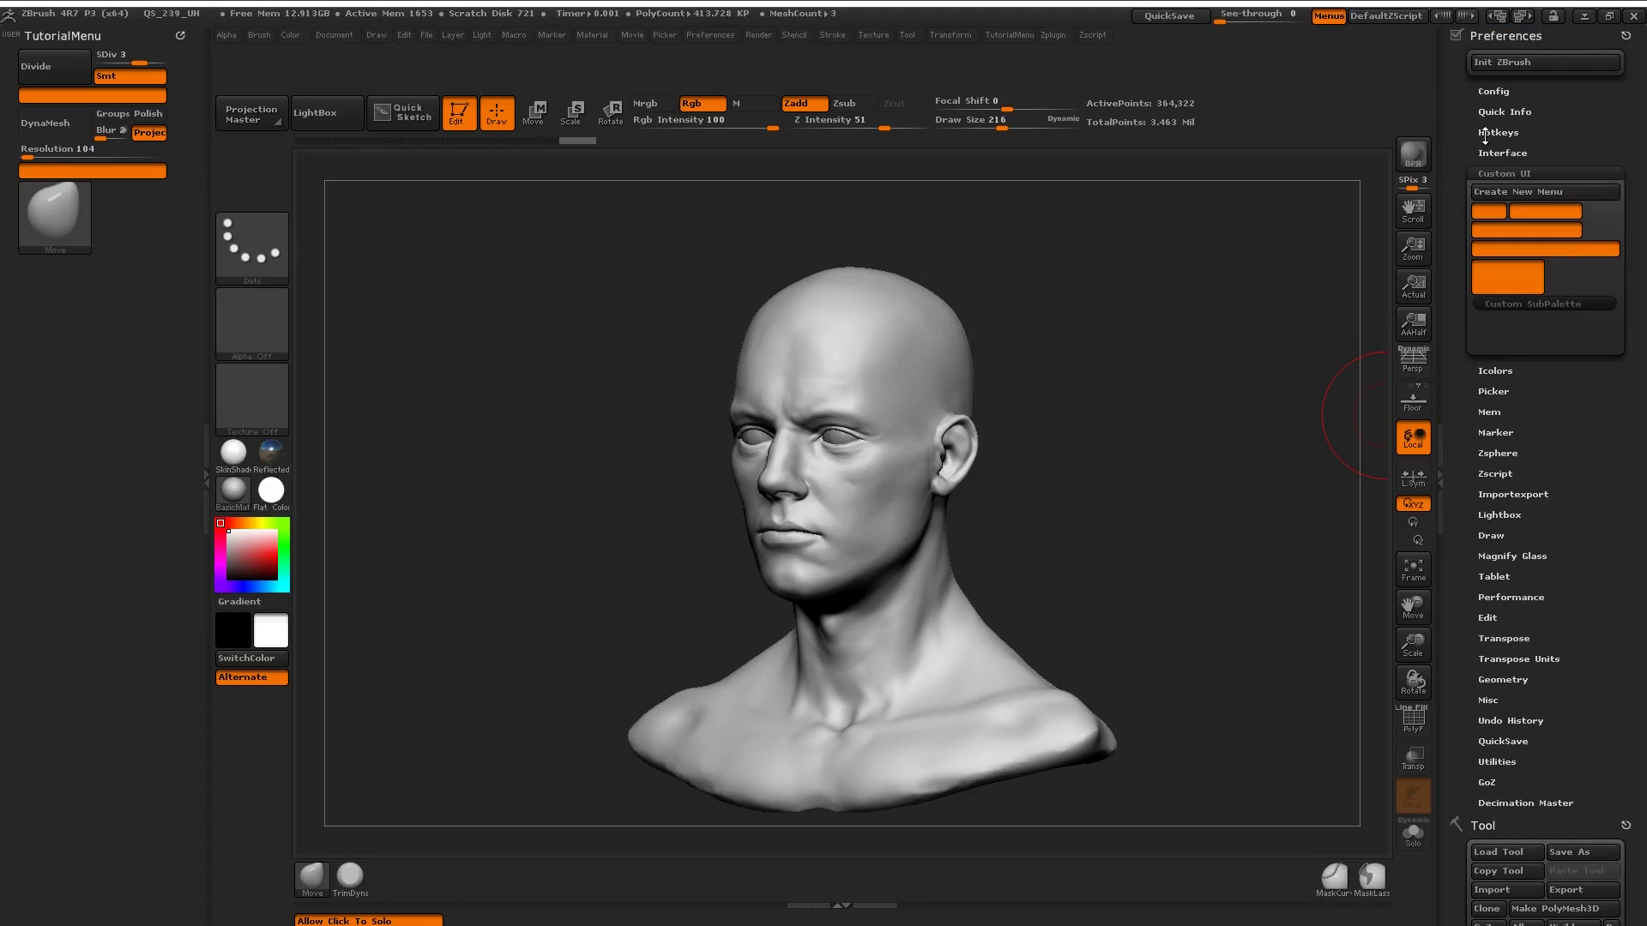
{"action": "left_click", "coordinate": [1492, 91]}
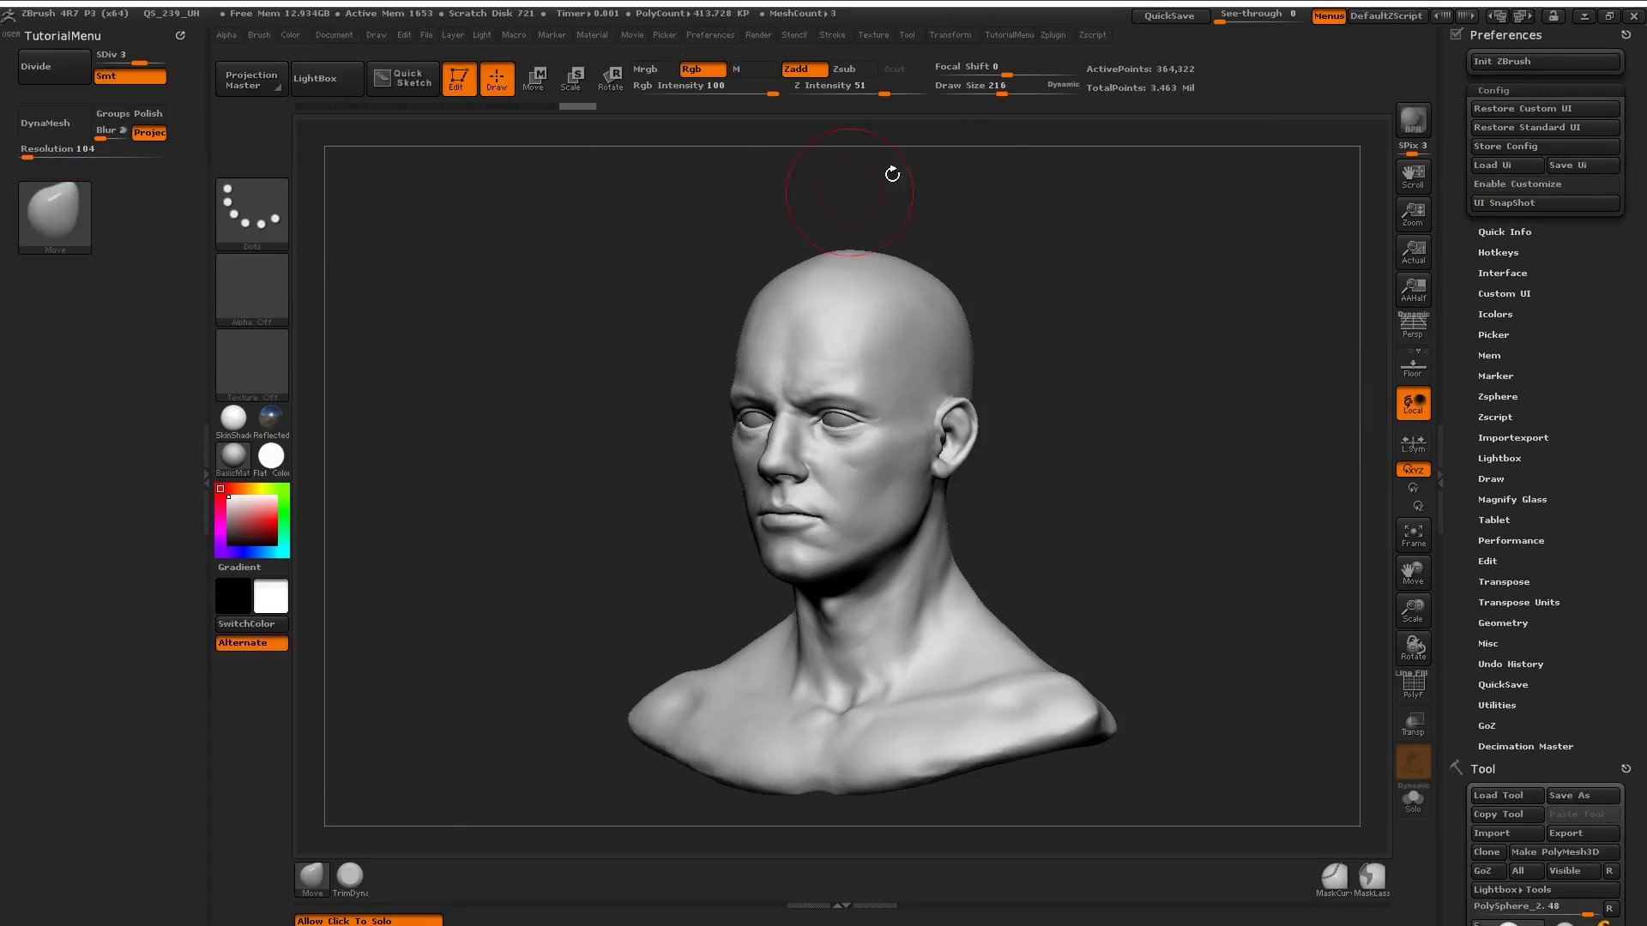
Step: Assign the custom hotkey 1 to TutorialMenu, overriding its existing assignment
{"action": "left_click", "coordinate": [1004, 35], "text": "ctrl+alt"}
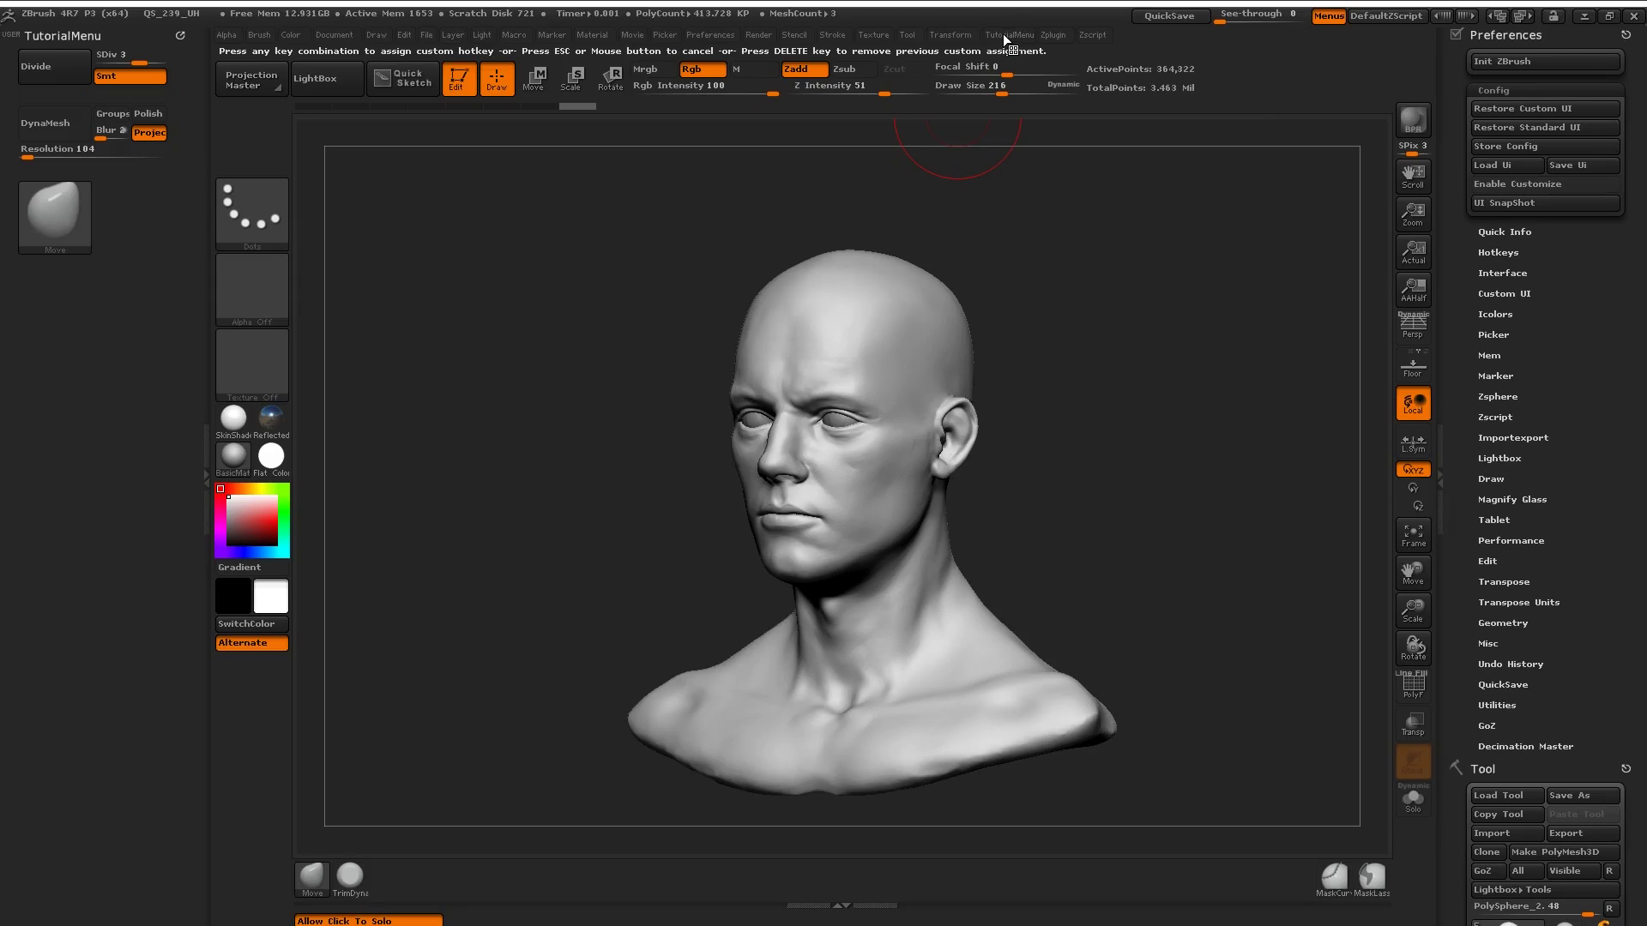
{"action": "key", "text": "1"}
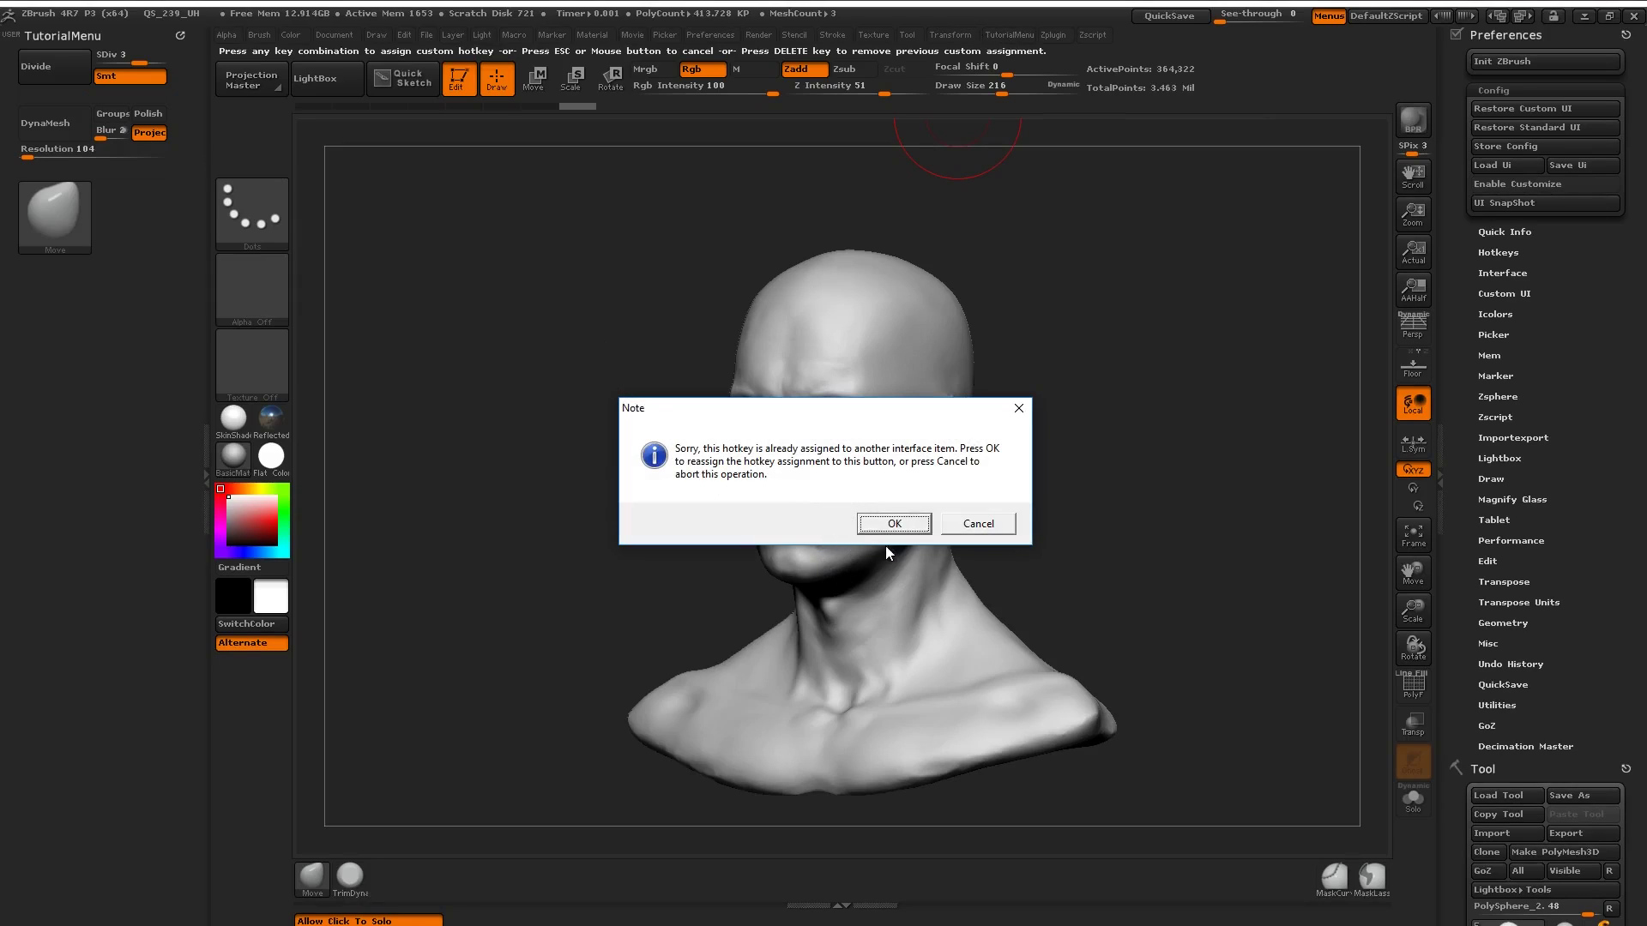
{"action": "left_click", "coordinate": [894, 523]}
Step: Test the new TutorialMenu hotkey by calling up the menu over the canvas
{"action": "left_click_drag", "start_coordinate": [514, 464], "coordinate": [637, 404]}
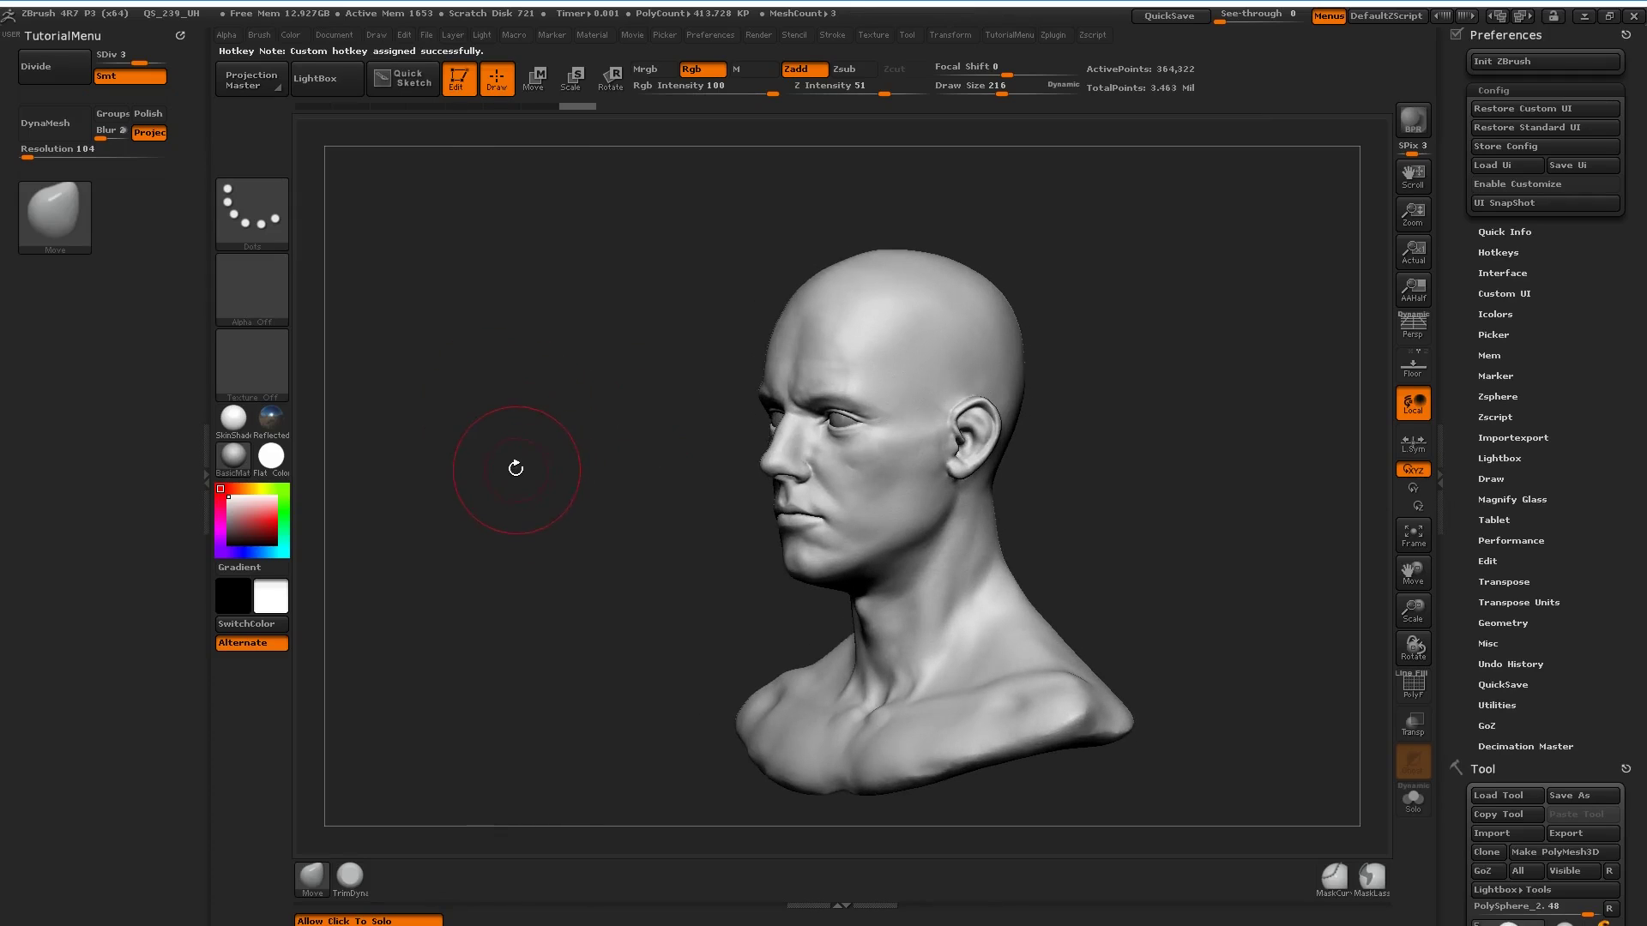
{"action": "key", "text": "1"}
{"action": "key", "text": "space"}
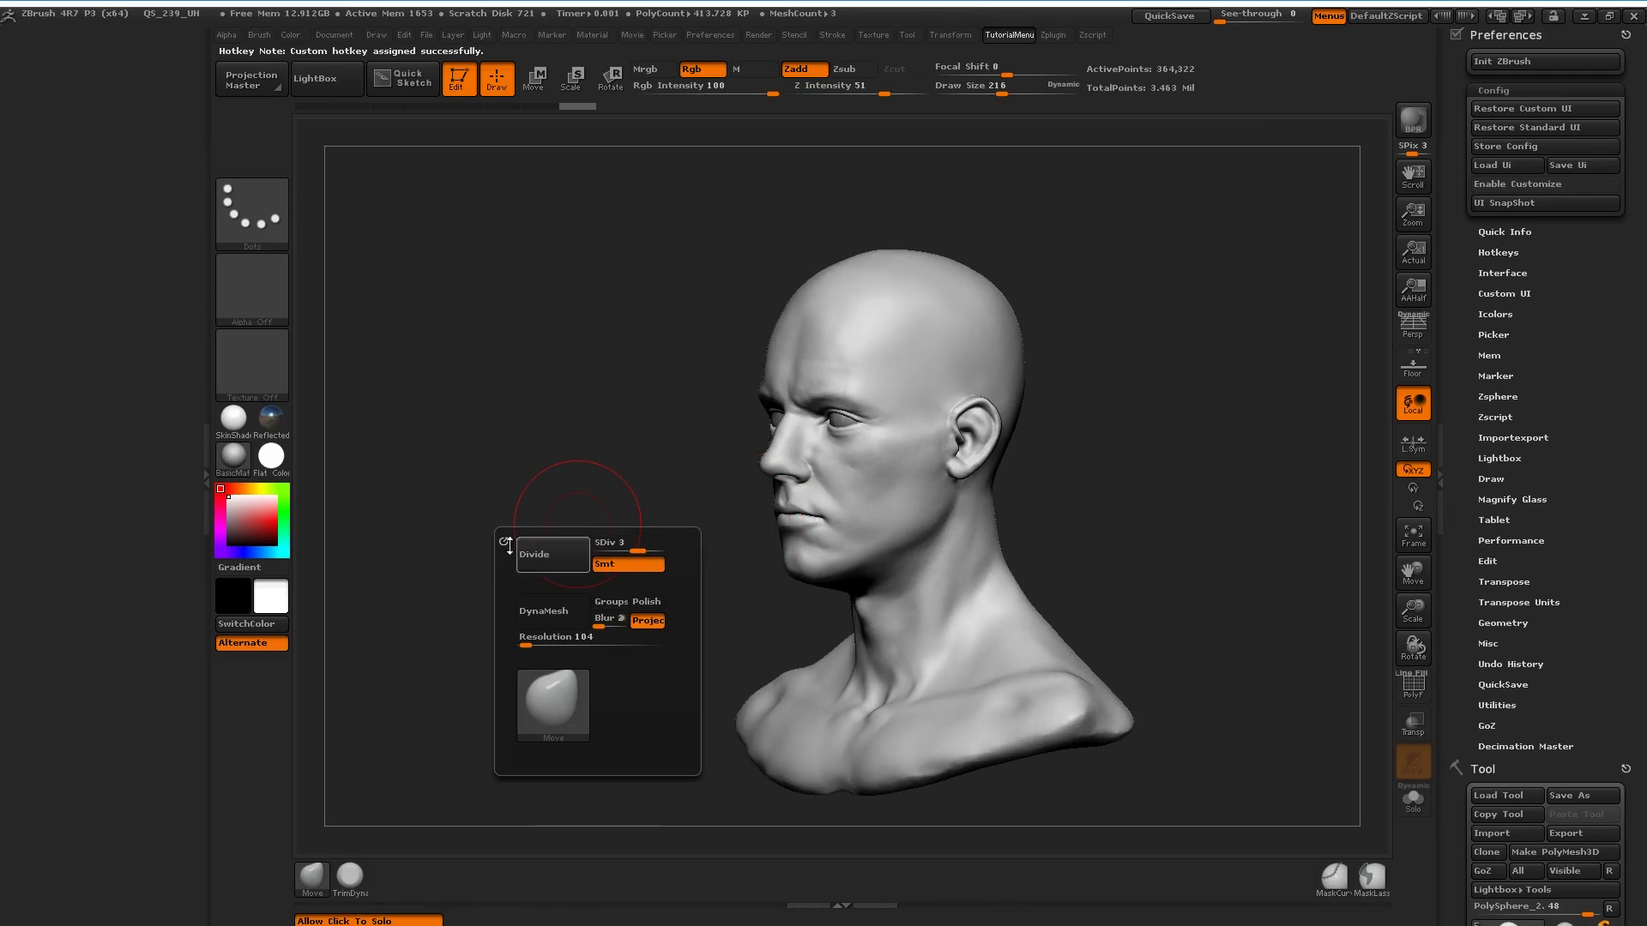
{"action": "left_click_drag", "start_coordinate": [1467, 377], "coordinate": [1444, 506]}
{"action": "left_click_drag", "start_coordinate": [1461, 875], "coordinate": [1520, 733]}
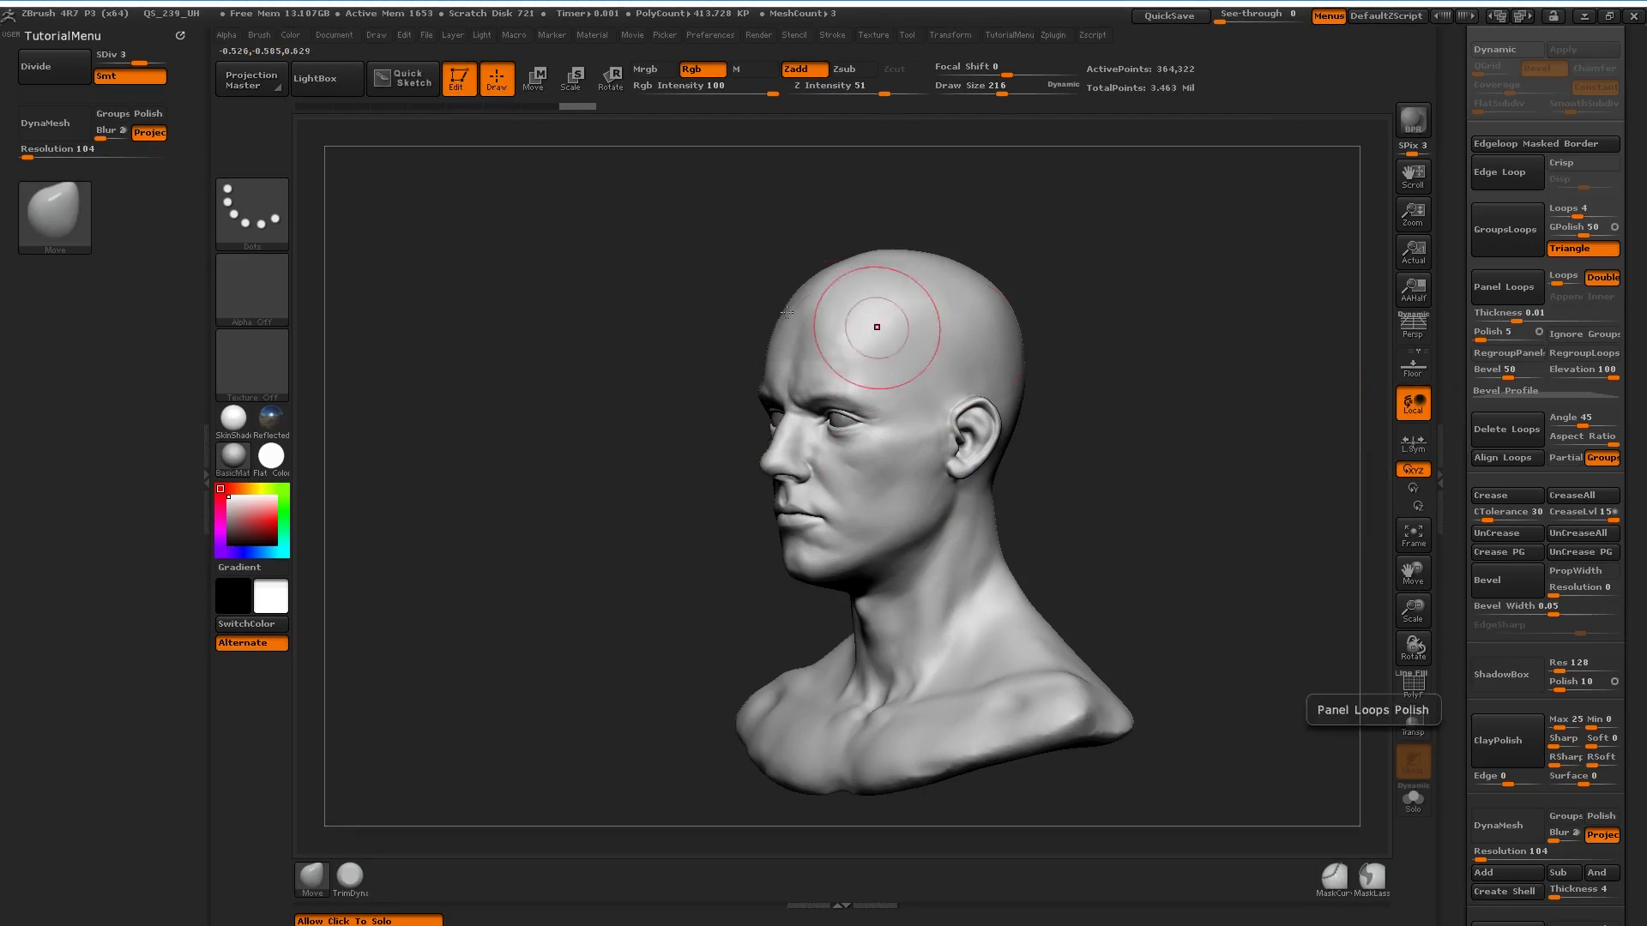
Step: Call up TutorialMenu repeatedly around the bust from different views to check its hotkey and SDiv slider
{"action": "key", "text": "space"}
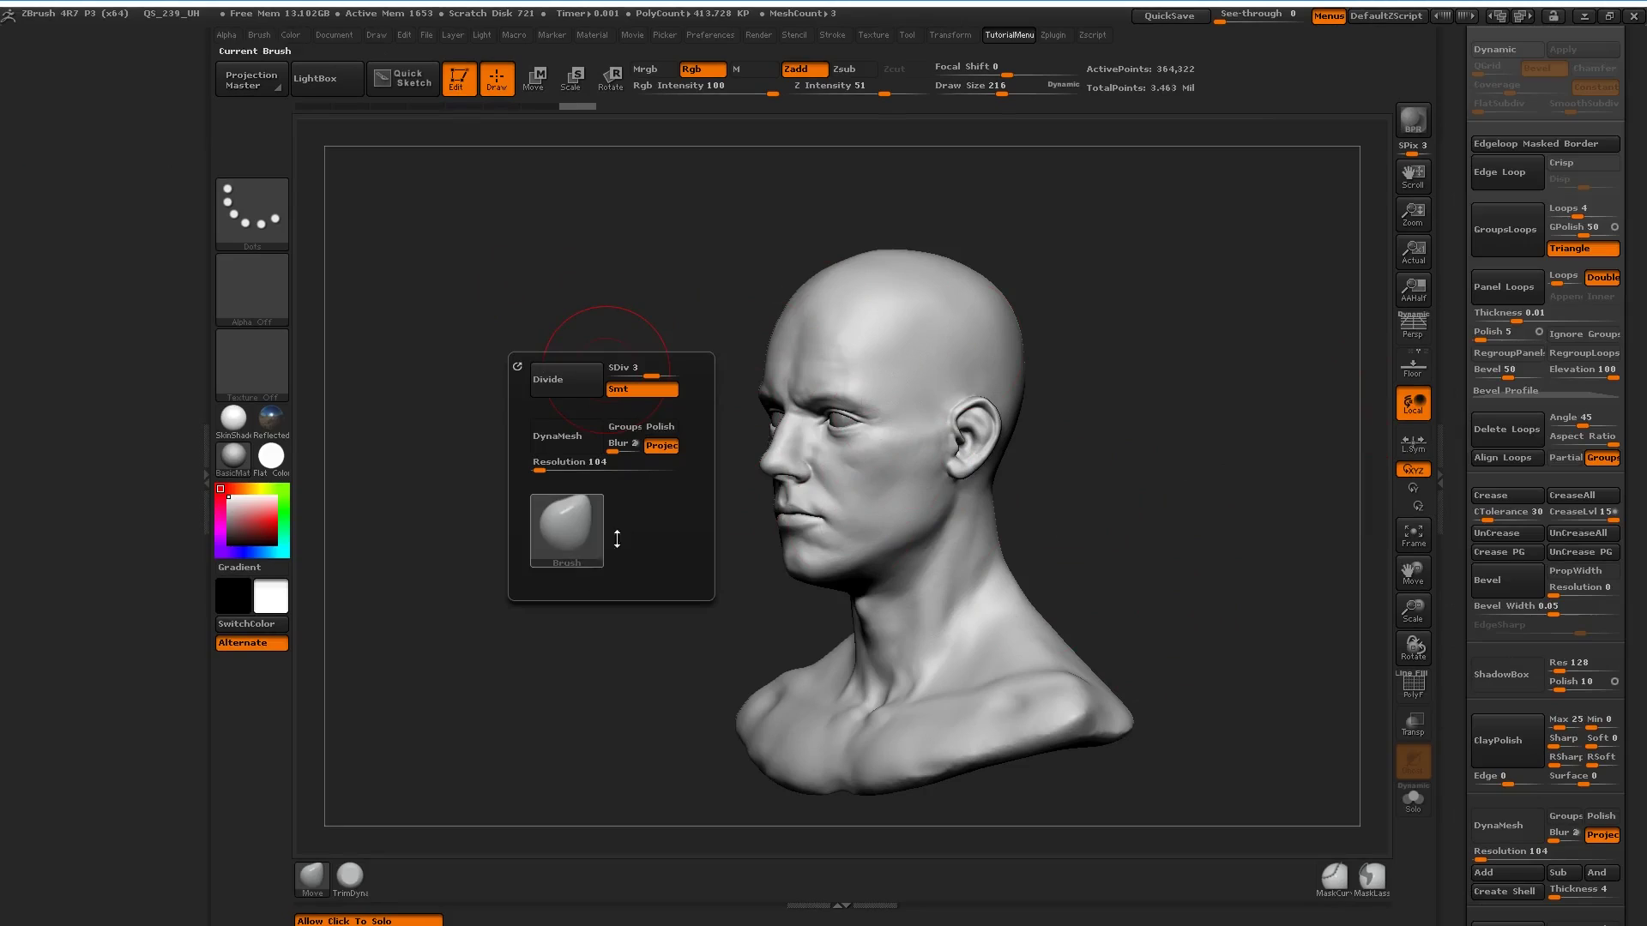
{"action": "key", "text": "space"}
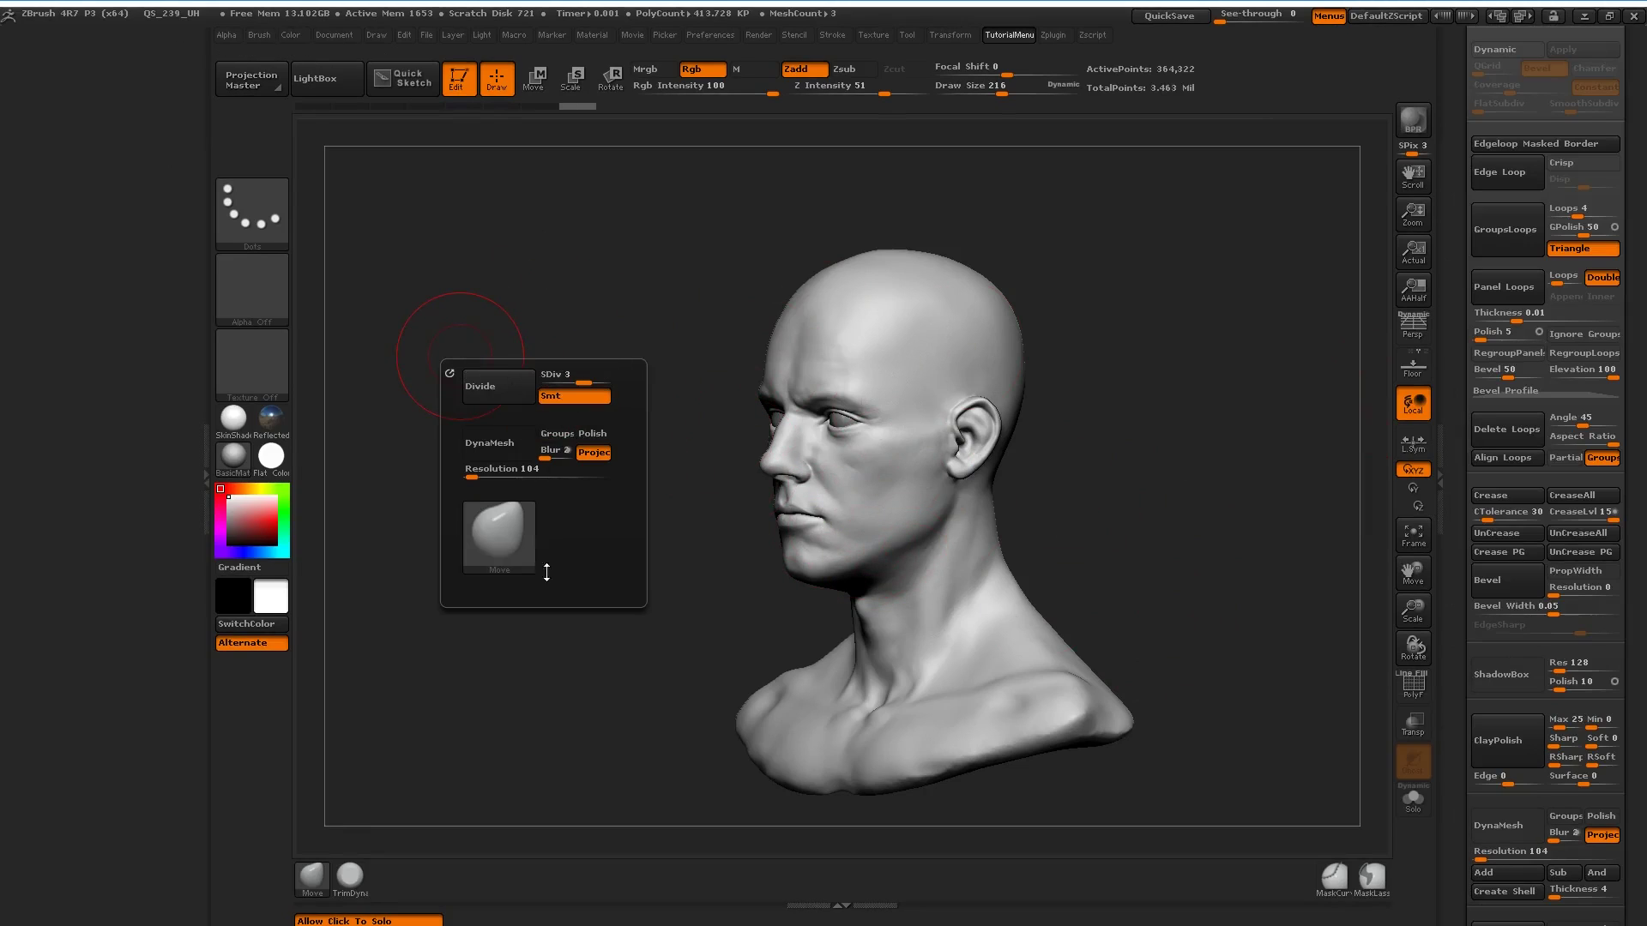
{"action": "key", "text": "space"}
{"action": "key", "text": "space"}
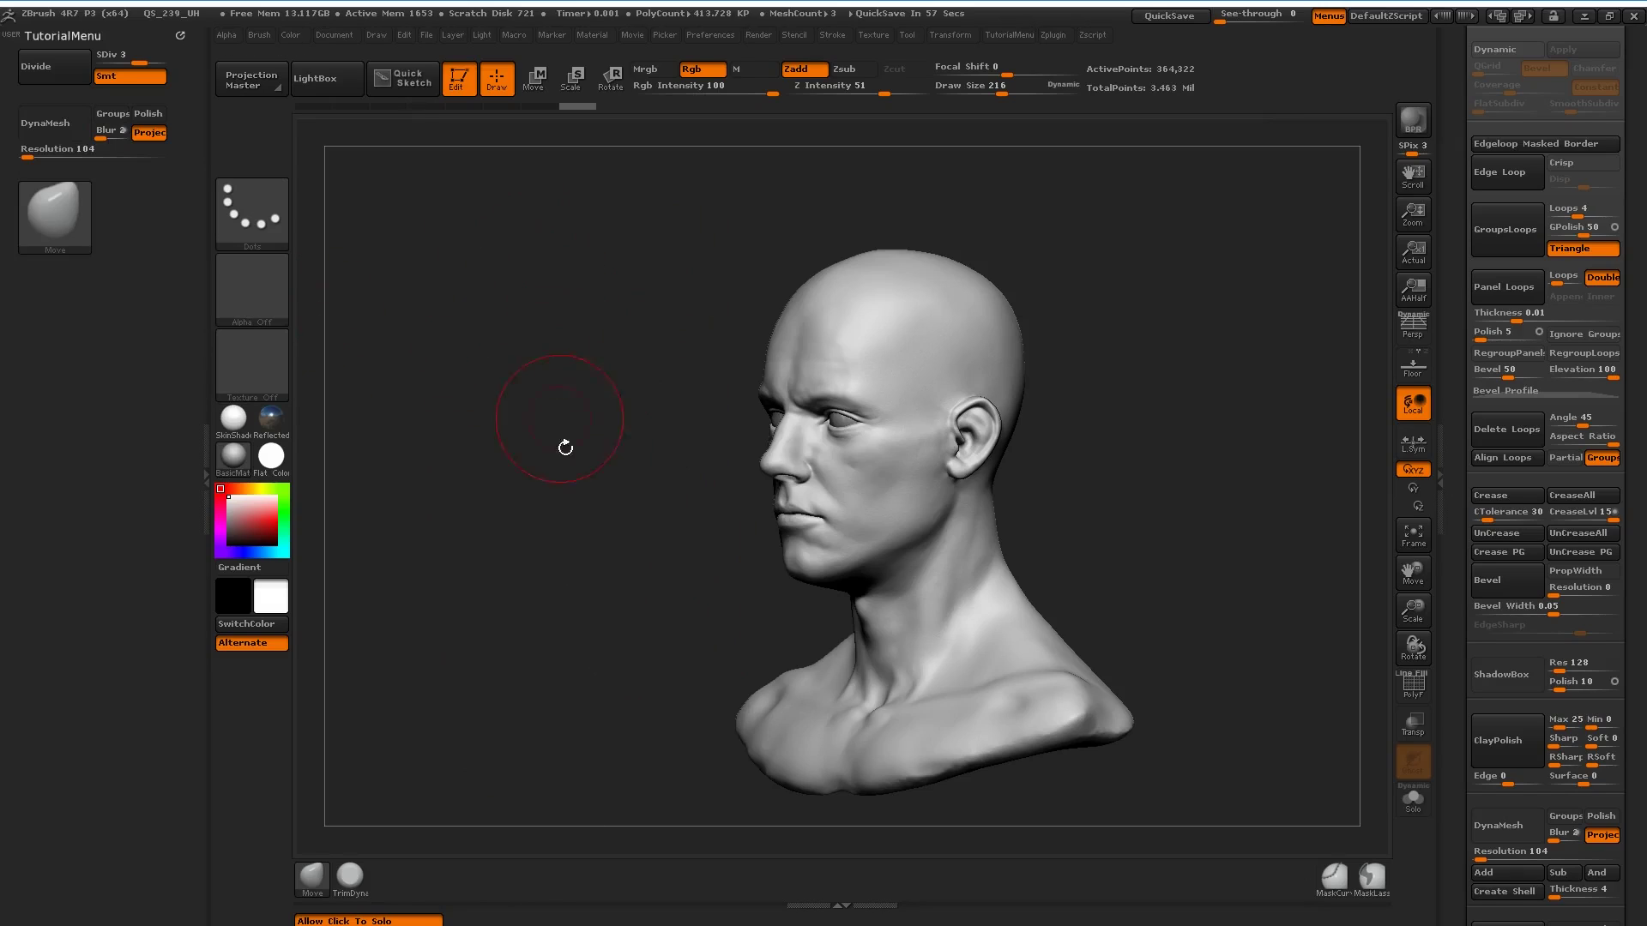
{"action": "left_click_drag", "start_coordinate": [601, 145], "coordinate": [540, 221], "text": "alt"}
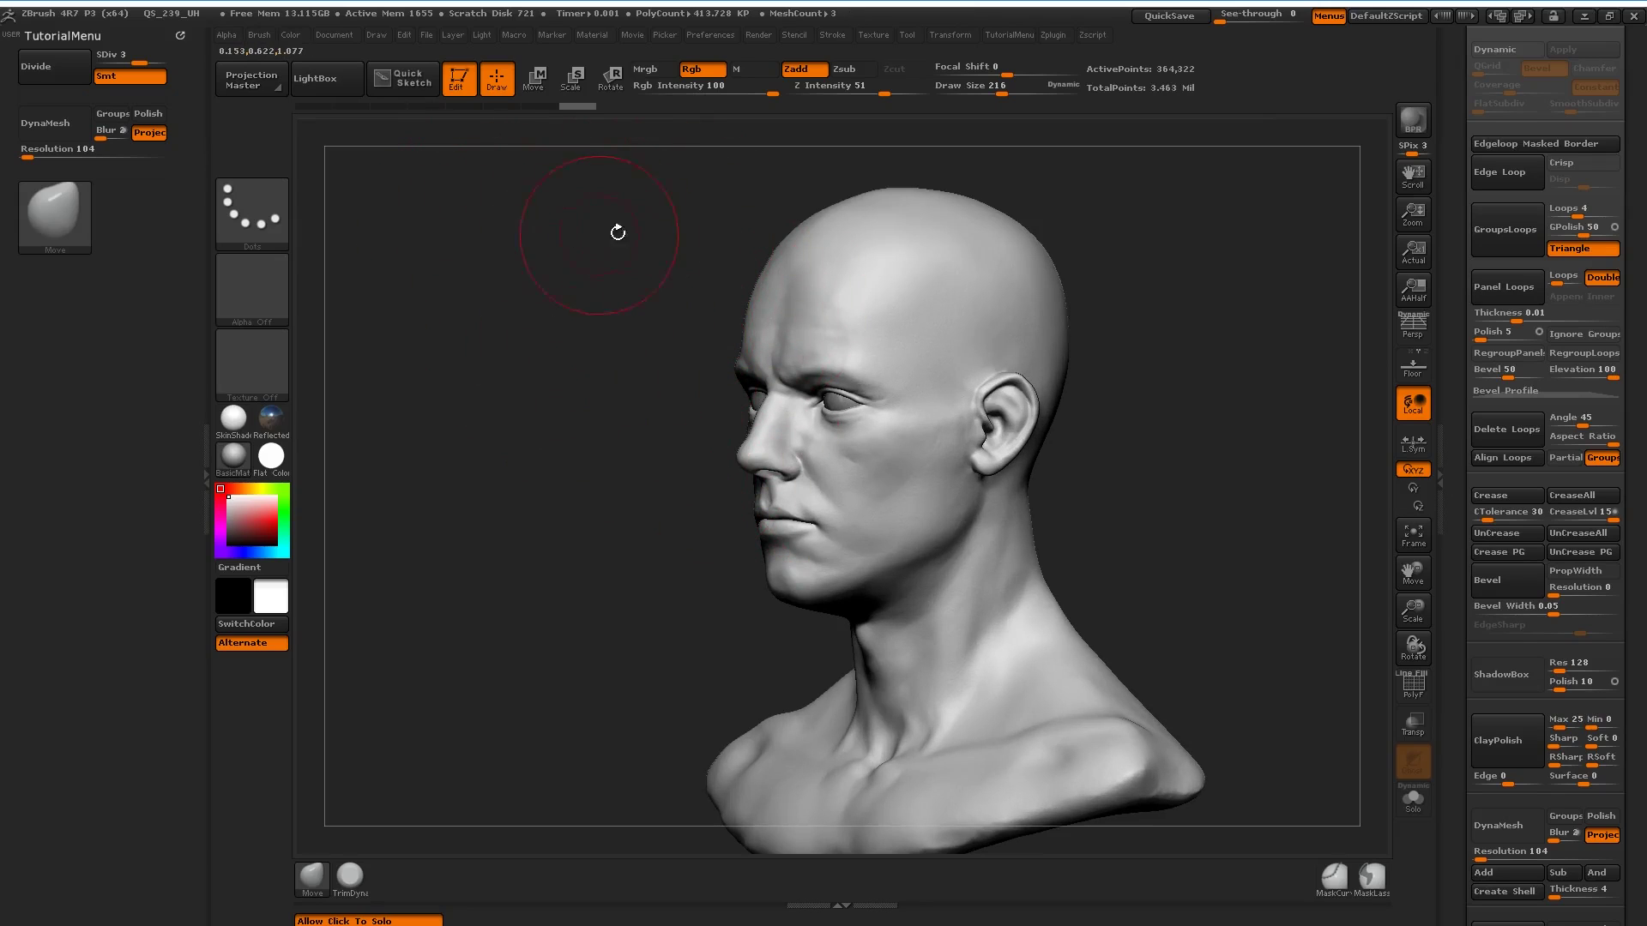
{"action": "left_click_drag", "start_coordinate": [534, 449], "coordinate": [496, 419]}
{"action": "key", "text": "1"}
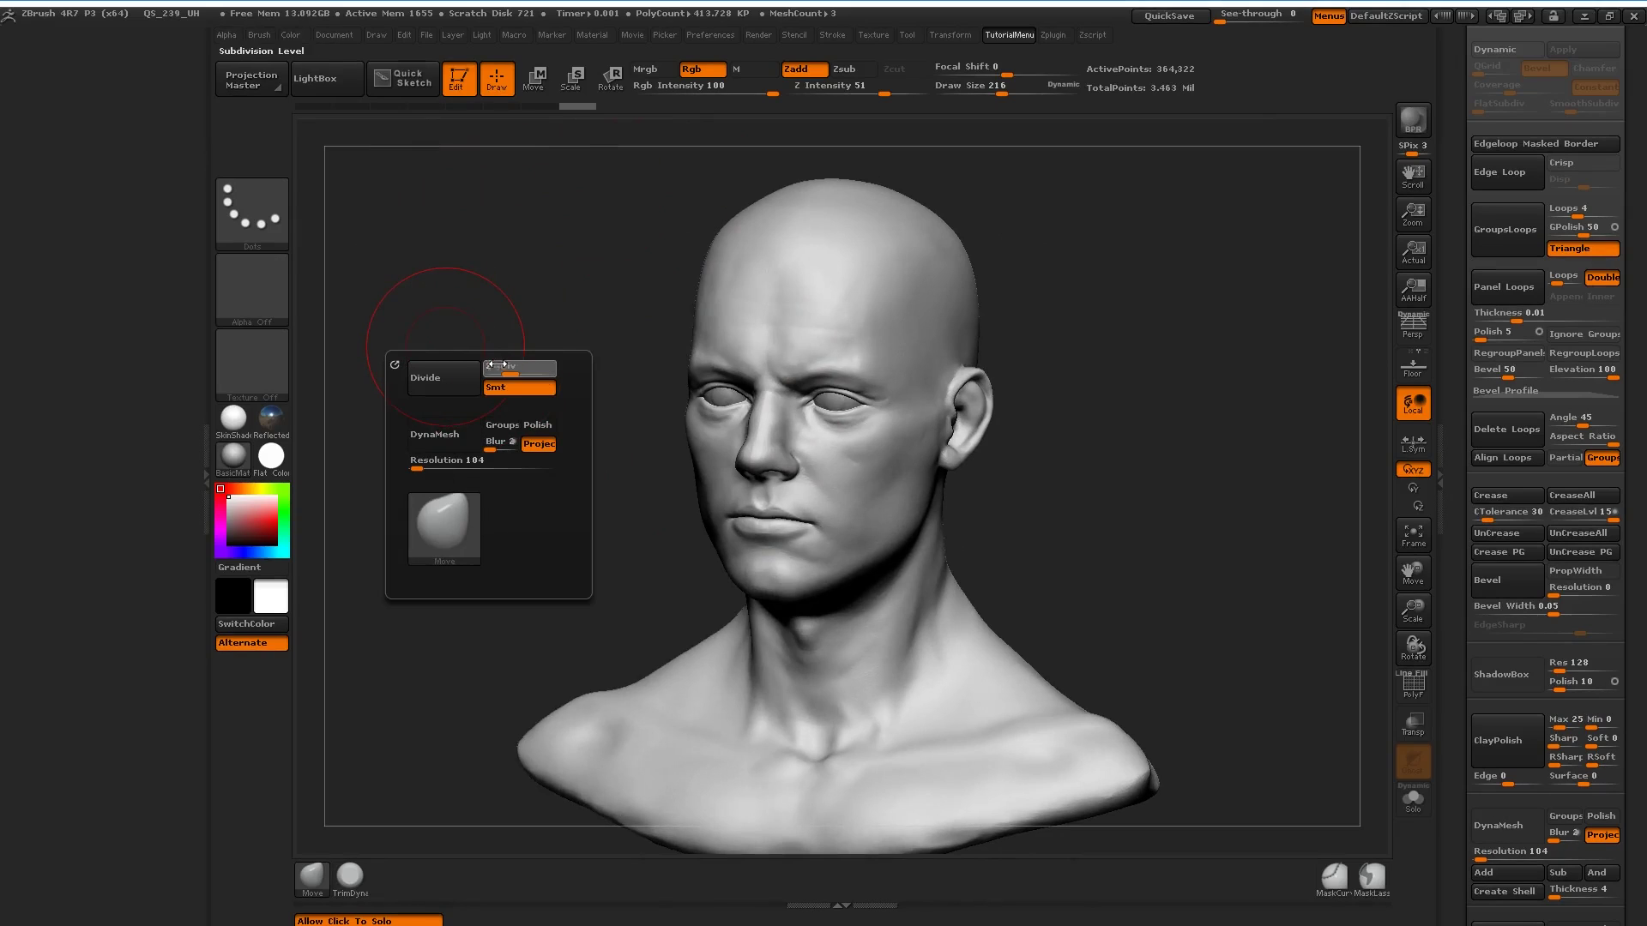
{"action": "left_click_drag", "start_coordinate": [537, 366], "coordinate": [540, 367]}
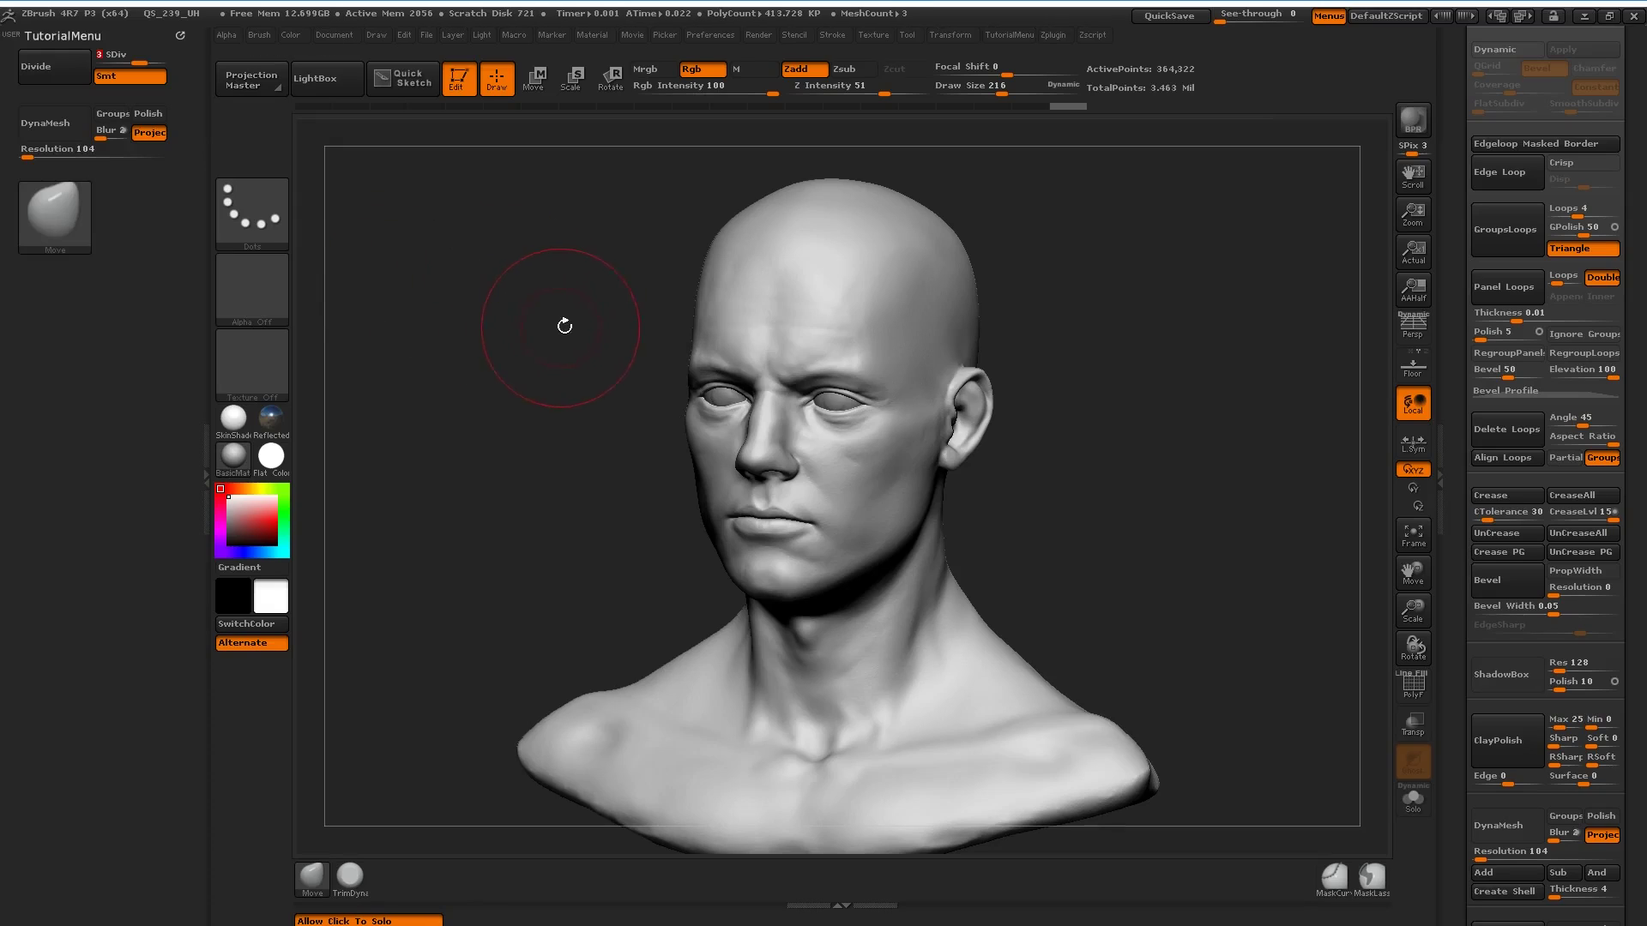
Step: Remove the Preferences palette from the right tray
{"action": "scroll", "coordinate": [1532, 162], "scroll_direction": "up", "scroll_amount": 5}
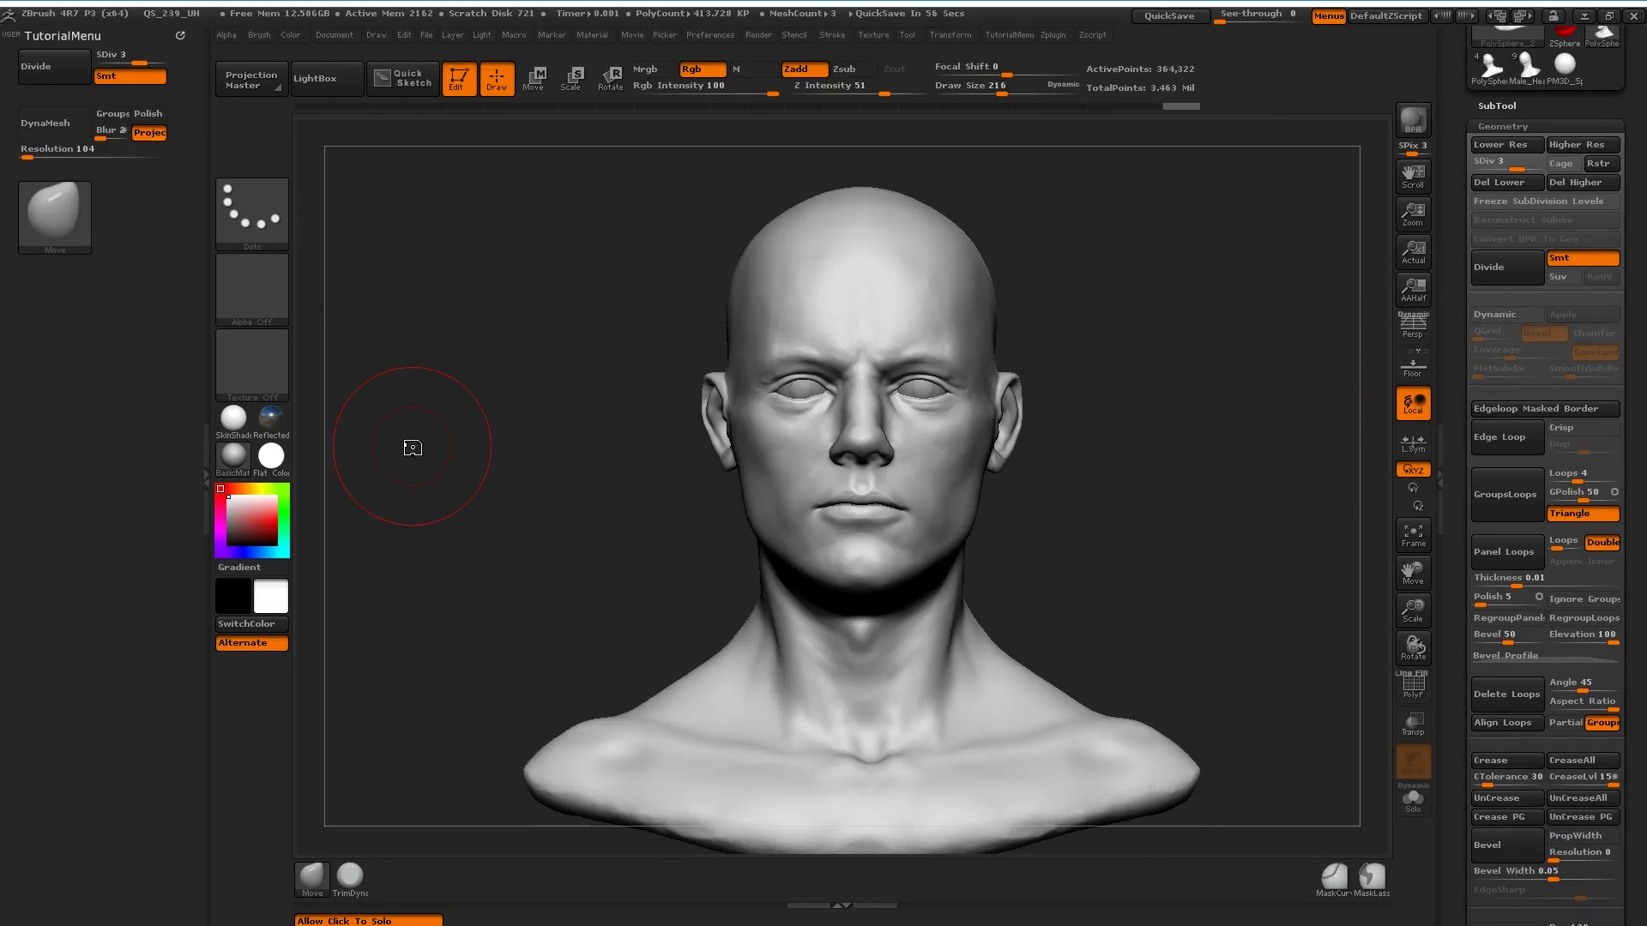
{"action": "left_click_drag", "start_coordinate": [1462, 103], "coordinate": [1461, 910]}
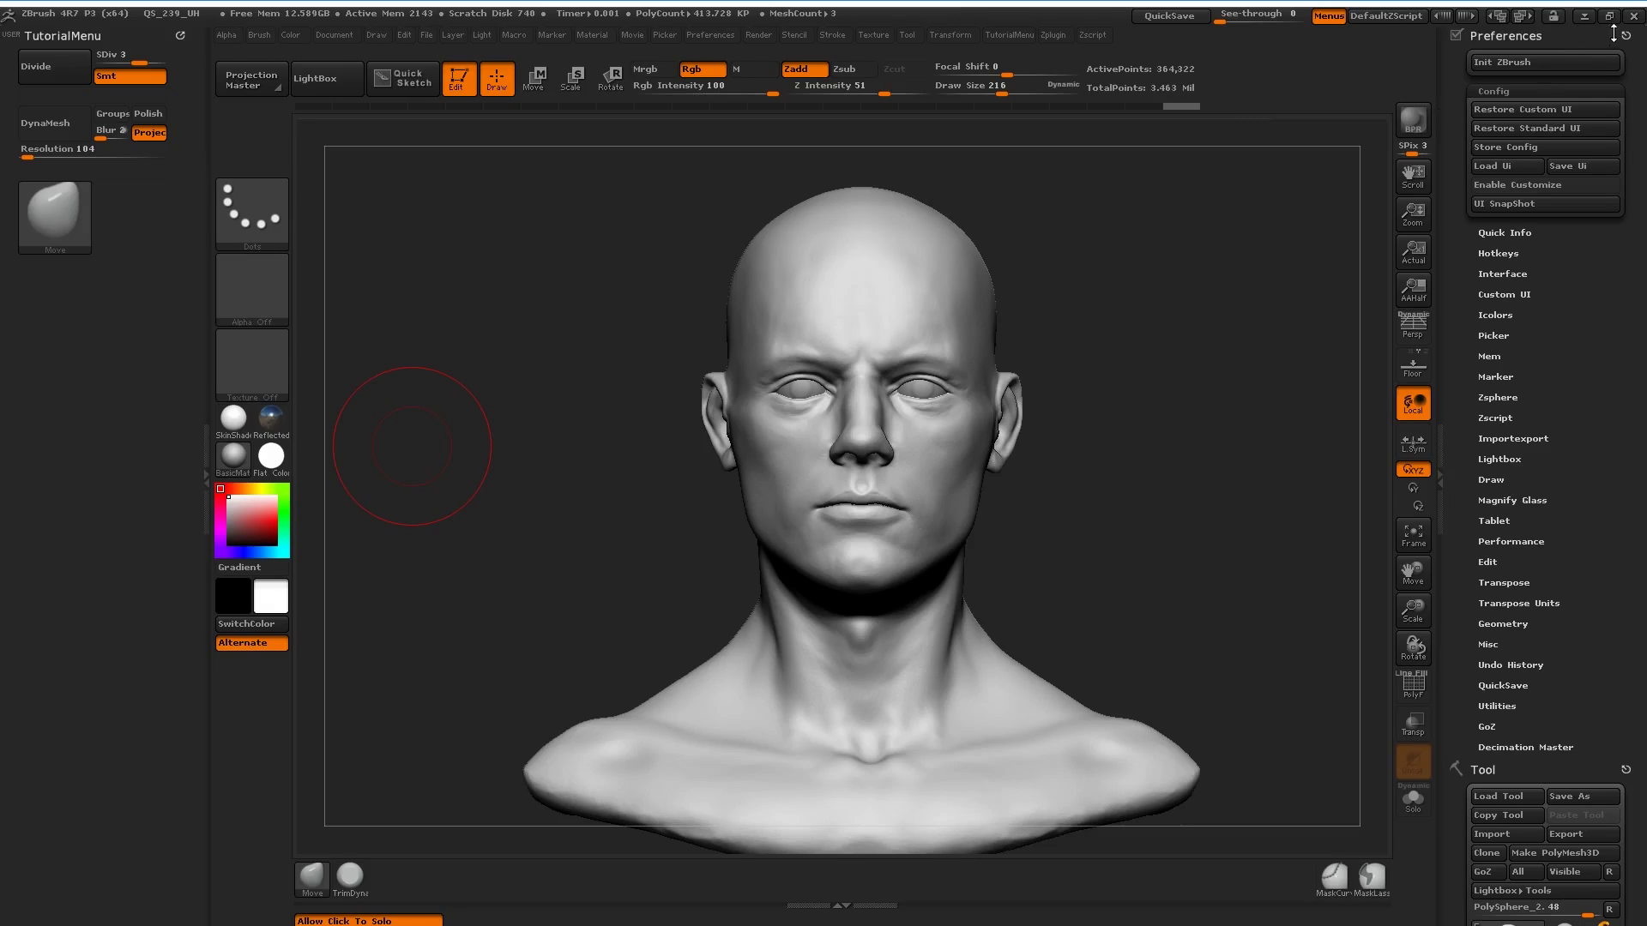
{"action": "left_click_drag", "start_coordinate": [1582, 32], "coordinate": [1119, 226]}
Step: Replace TutorialMenu in the left tray with the Tool palette and collapse the right tray
{"action": "left_click_drag", "start_coordinate": [180, 35], "coordinate": [728, 320]}
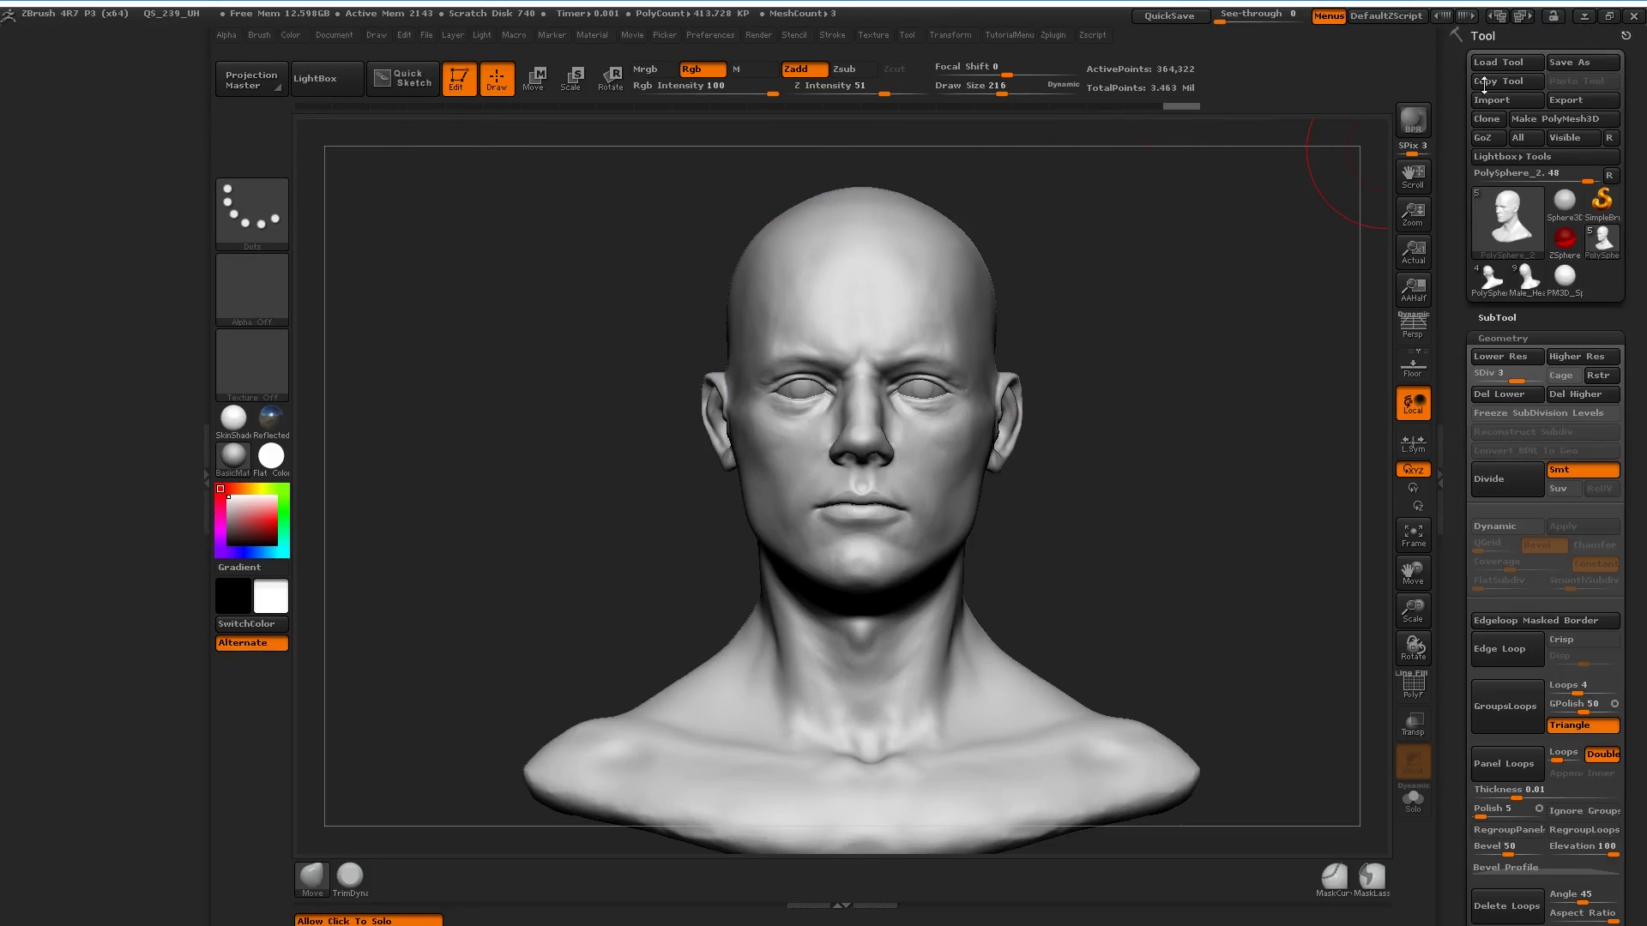
{"action": "left_click_drag", "start_coordinate": [1625, 32], "coordinate": [103, 51]}
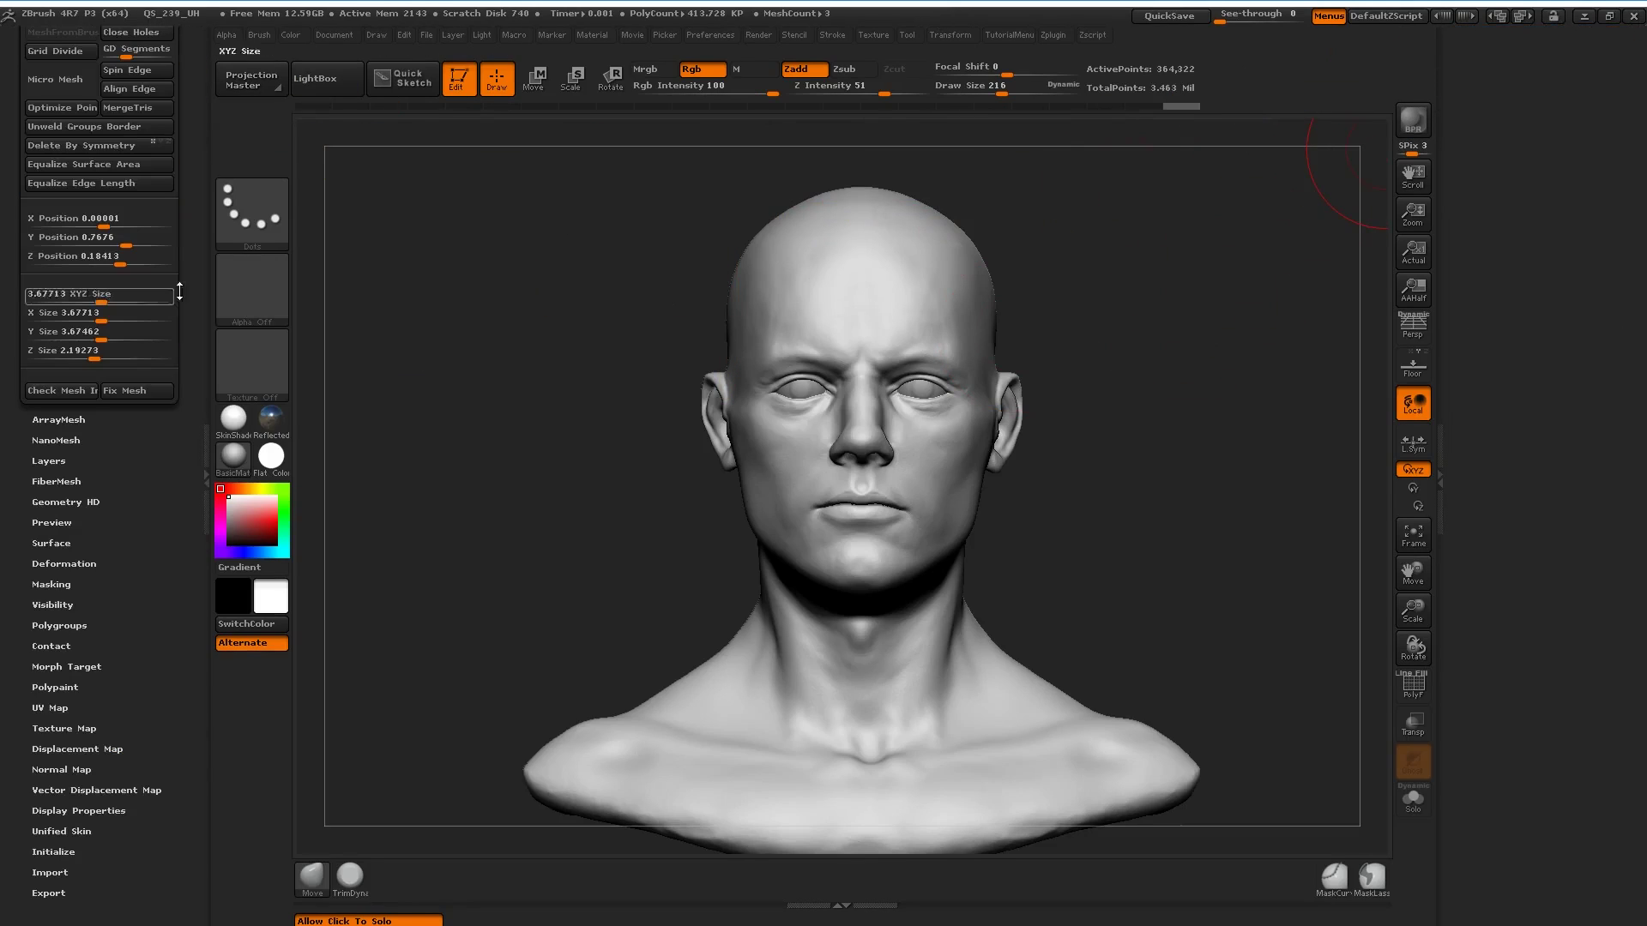
{"action": "left_click", "coordinate": [1441, 472]}
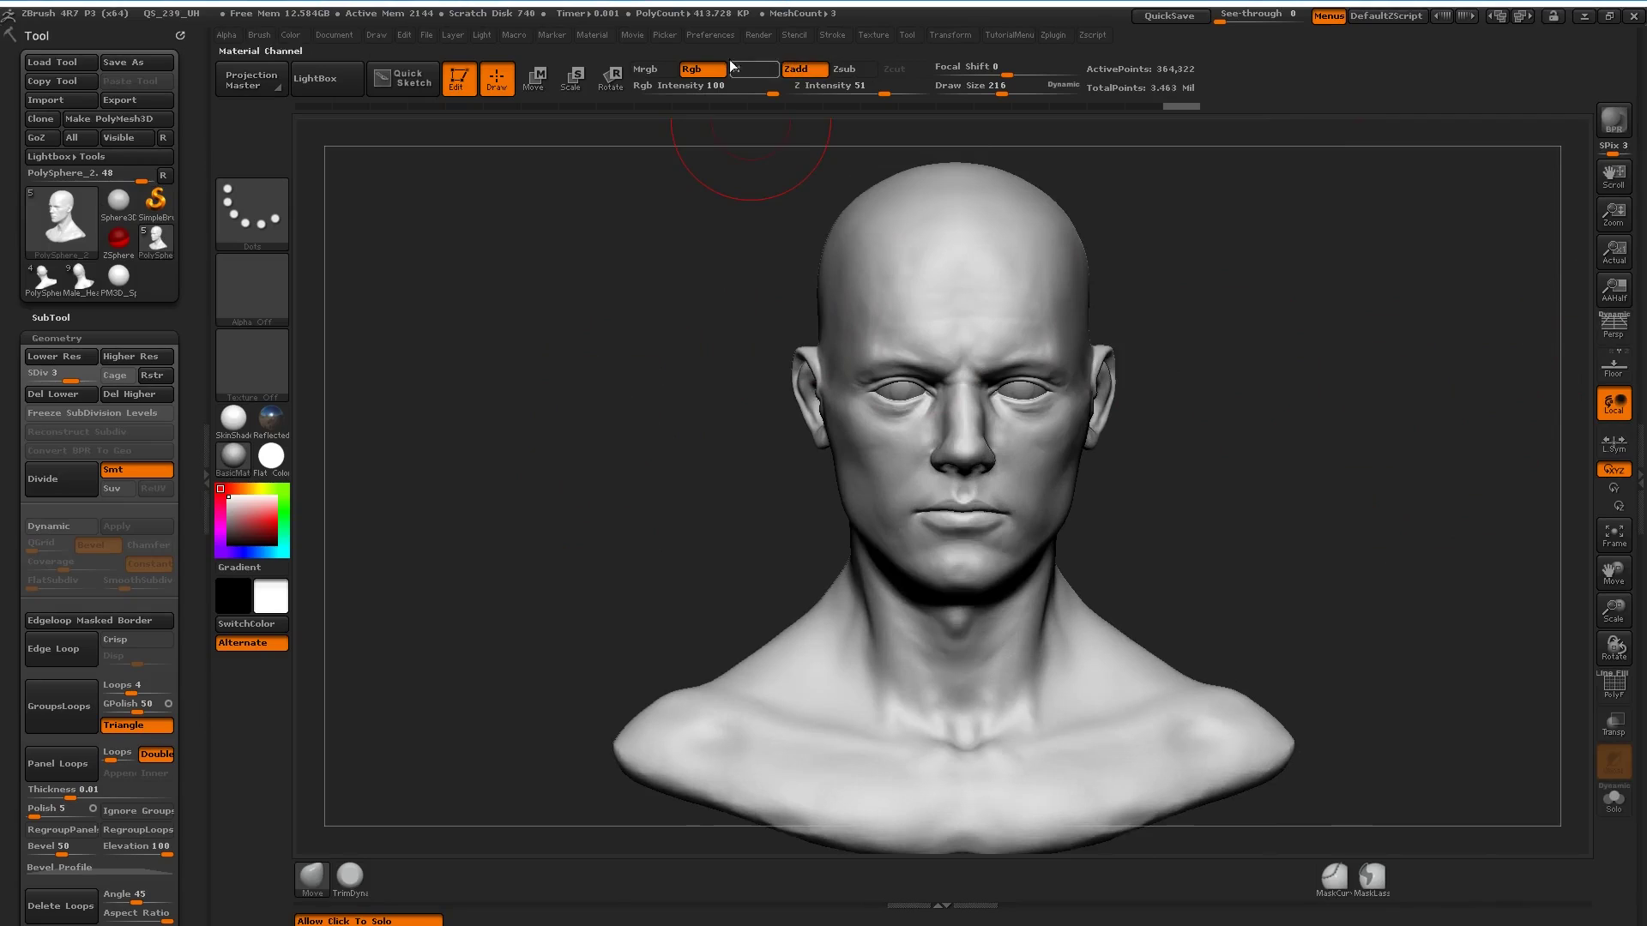
Step: Store the current hotkeys as the startup hotkeys in Preferences
{"action": "left_click", "coordinate": [710, 34]}
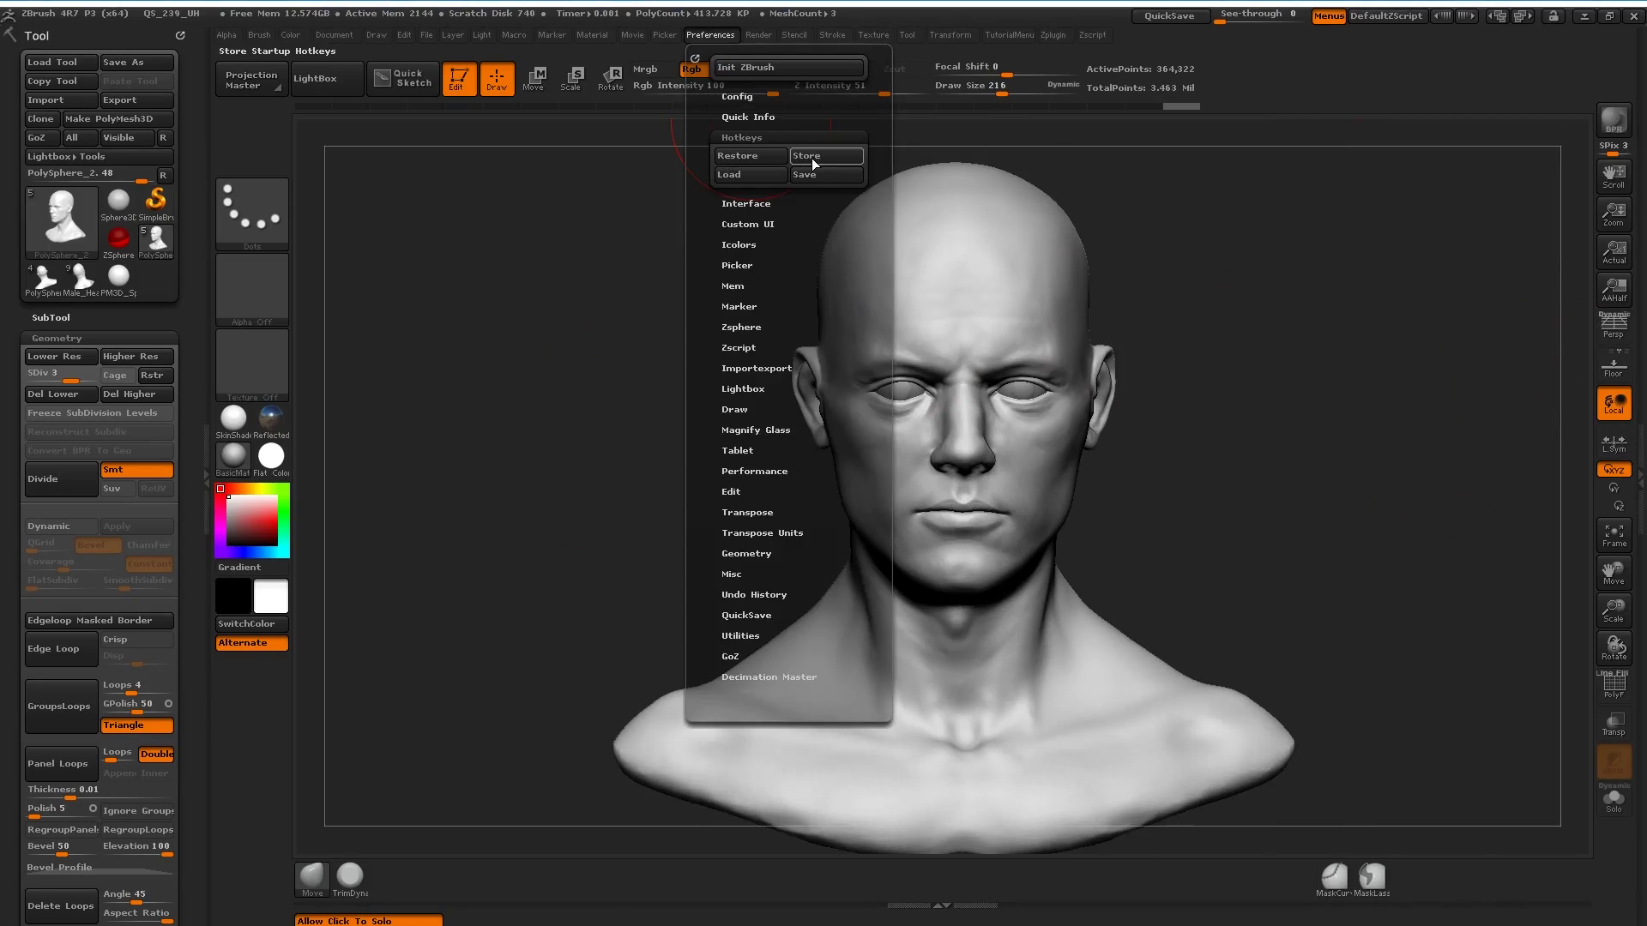
{"action": "left_click", "coordinate": [802, 168]}
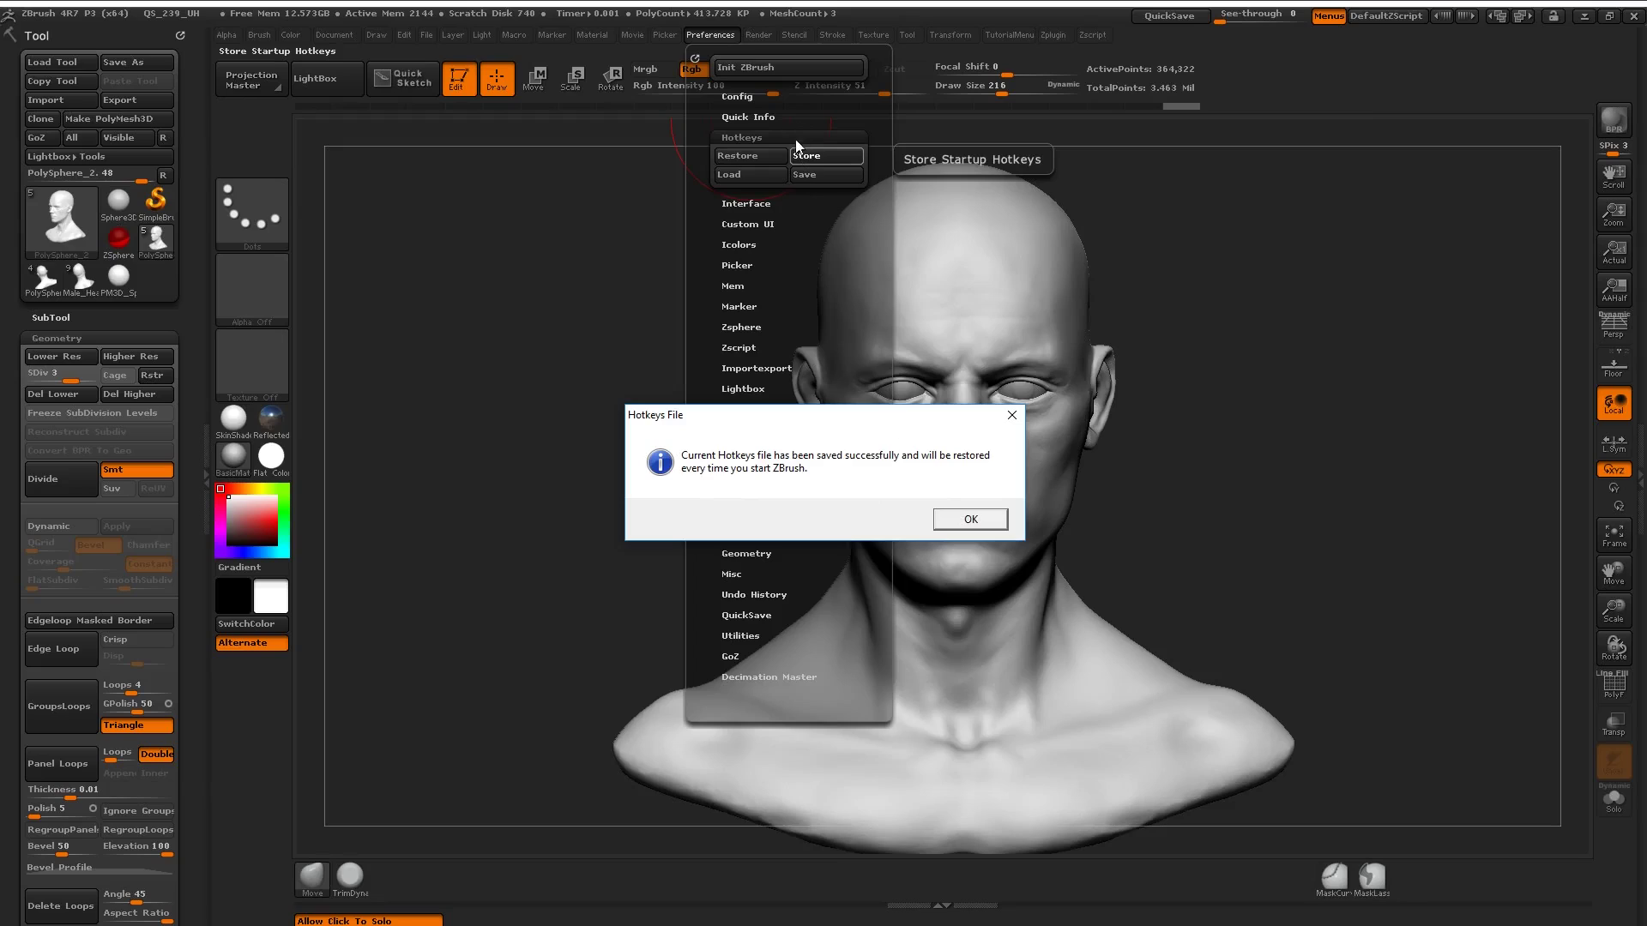
{"action": "left_click", "coordinate": [970, 519]}
Step: Save the interface layout as Tutorial.cfg in the ZStartup folder and store the configuration for startup
{"action": "left_click", "coordinate": [709, 39]}
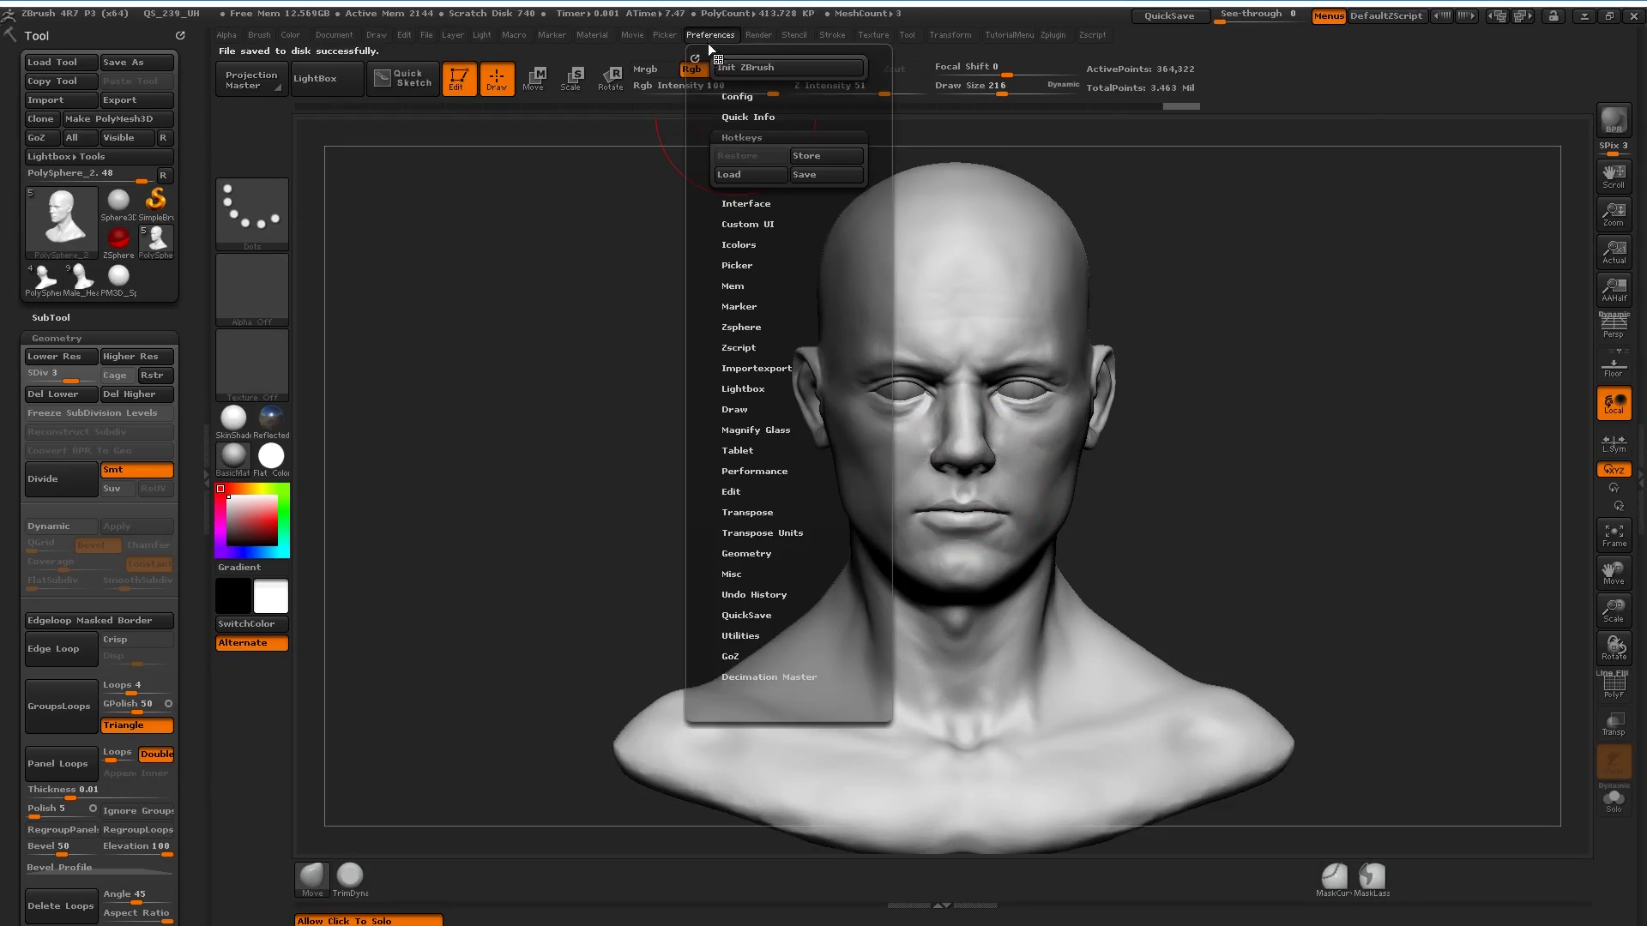
{"action": "left_click", "coordinate": [727, 95]}
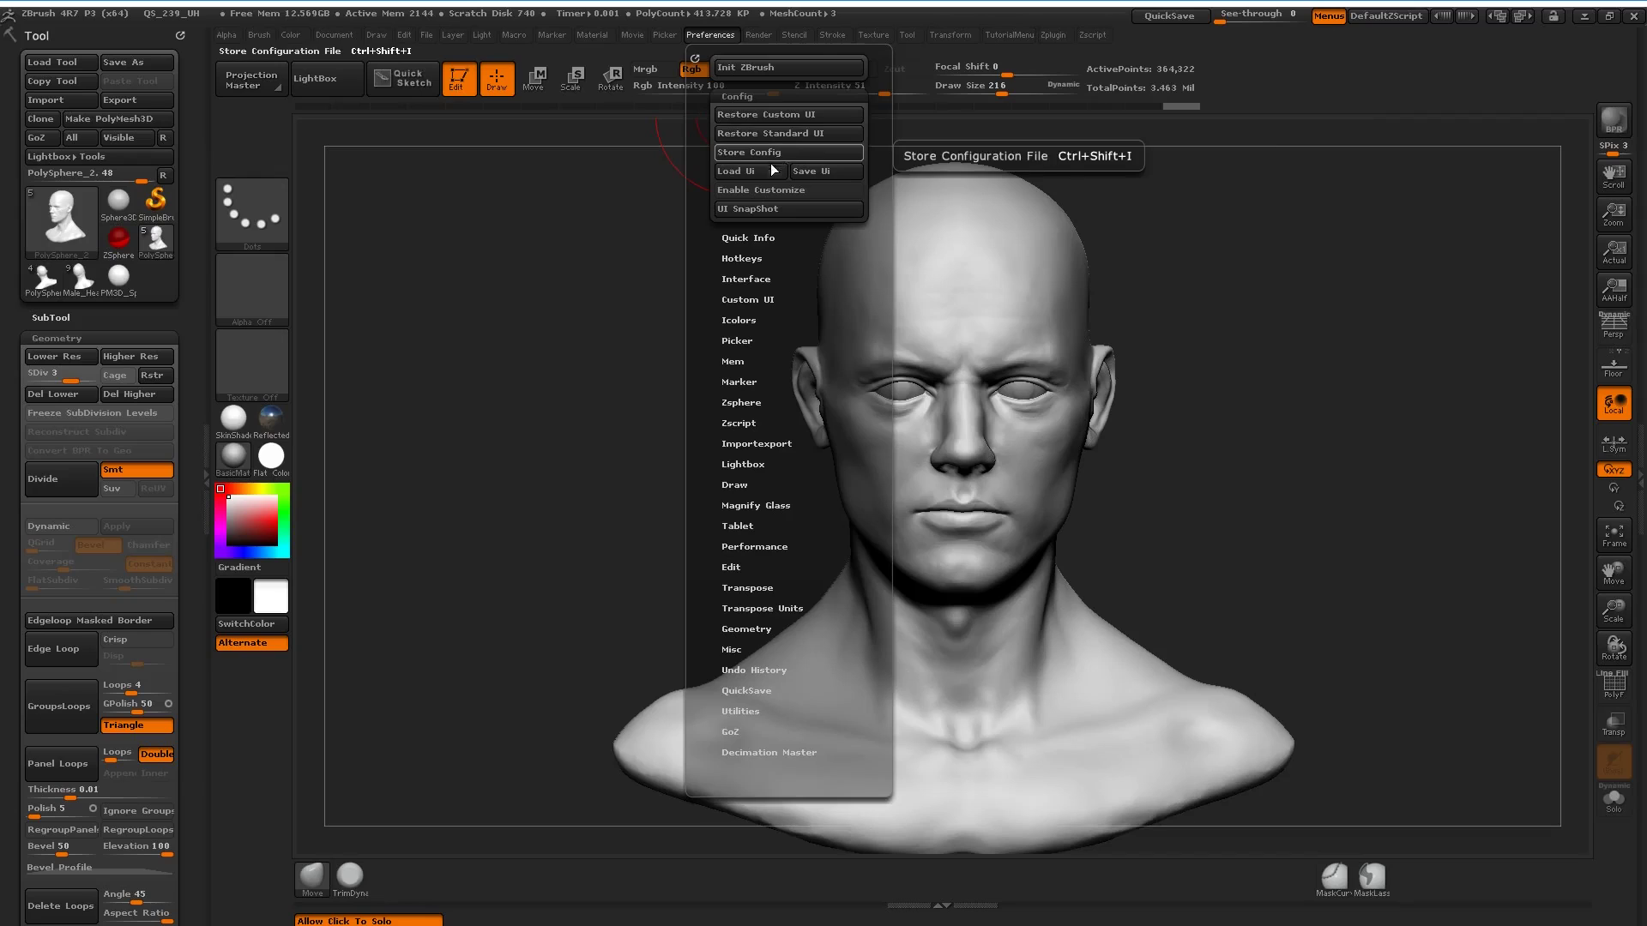
{"action": "left_click", "coordinate": [811, 168]}
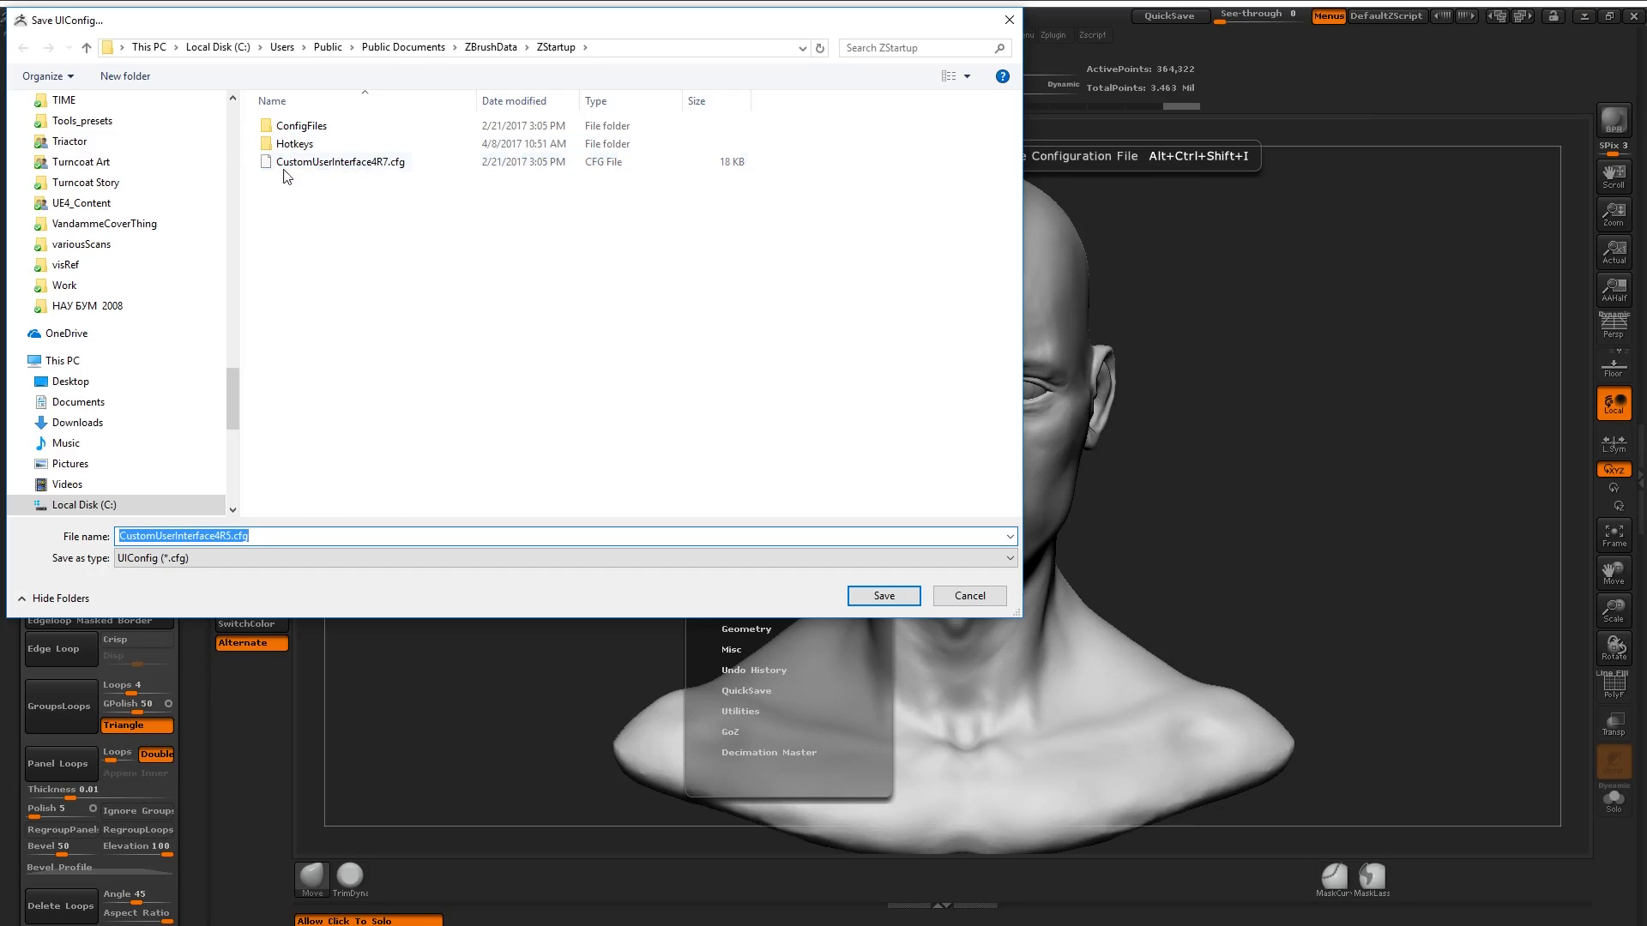
{"action": "left_click", "coordinate": [210, 538]}
{"action": "left_click_drag", "start_coordinate": [232, 536], "coordinate": [214, 534]}
{"action": "key", "text": "shift+Home"}
{"action": "key", "text": "BackSpace"}
{"action": "type", "text": "Tutorial"}
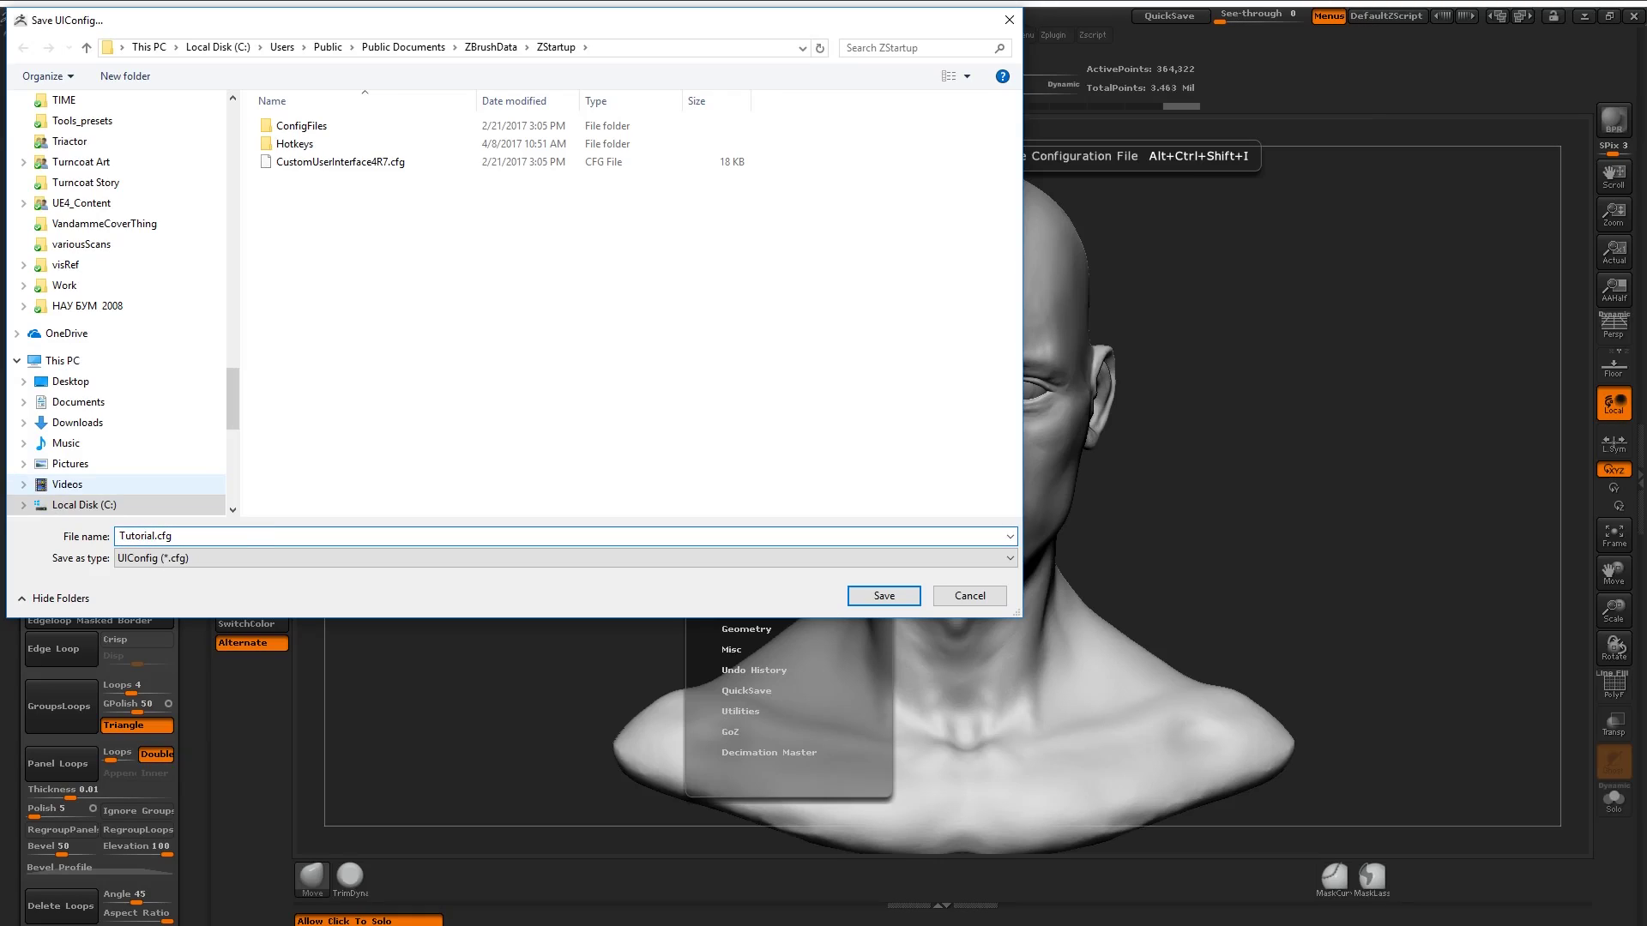
{"action": "left_click", "coordinate": [905, 592]}
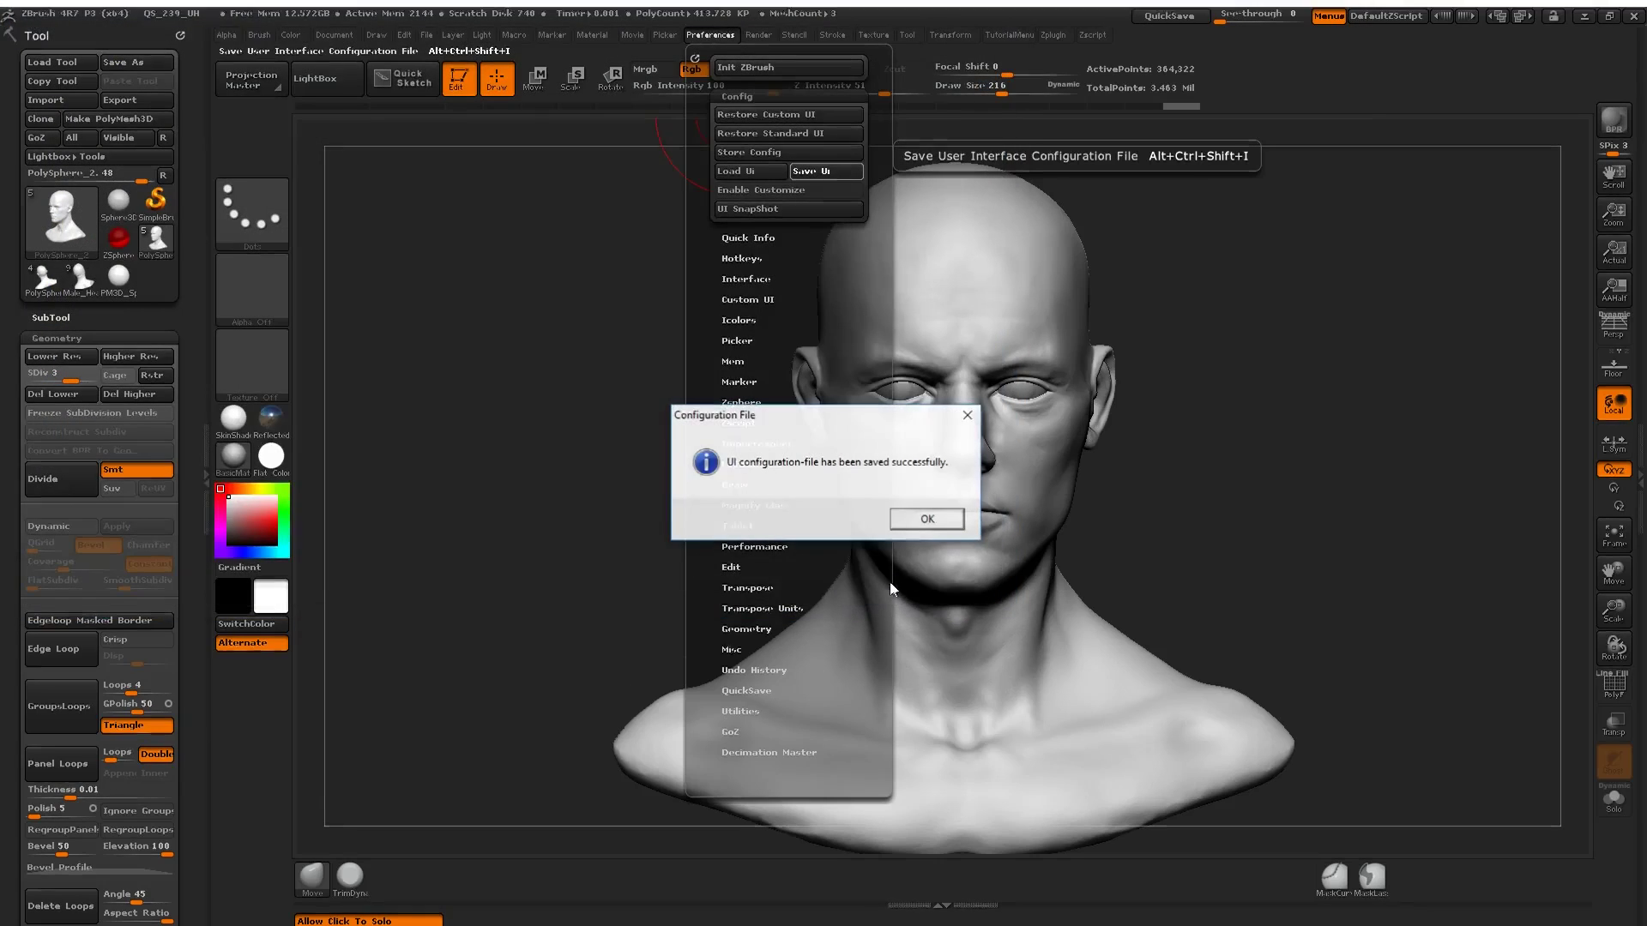
{"action": "left_click", "coordinate": [924, 519]}
{"action": "left_click", "coordinate": [748, 151]}
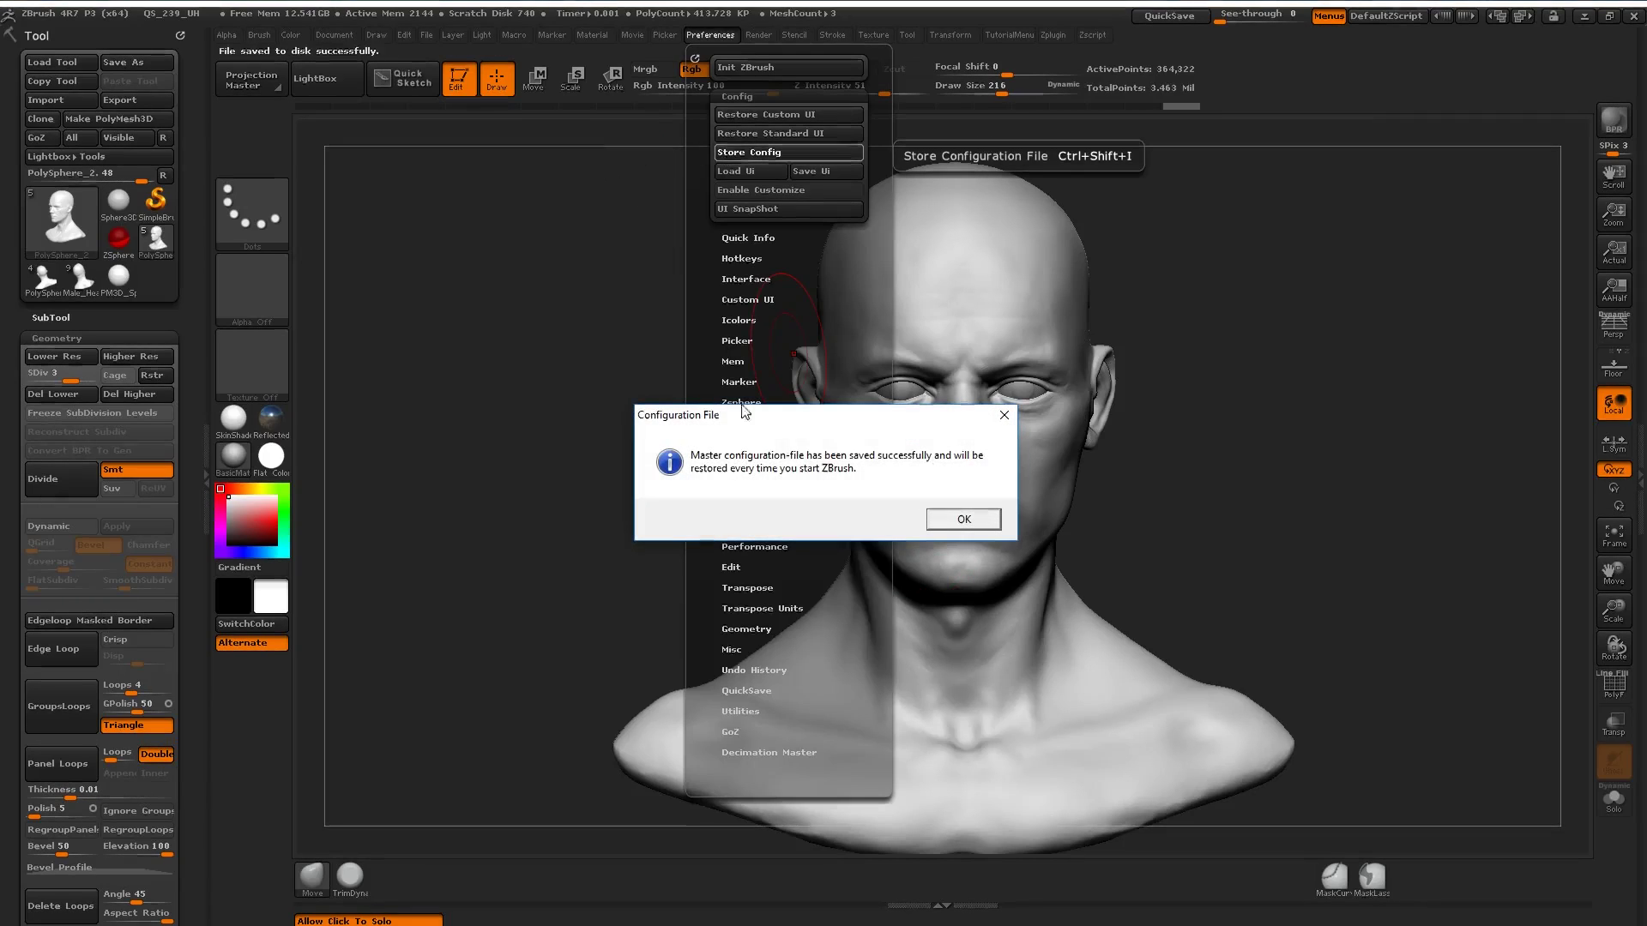
{"action": "left_click", "coordinate": [963, 518]}
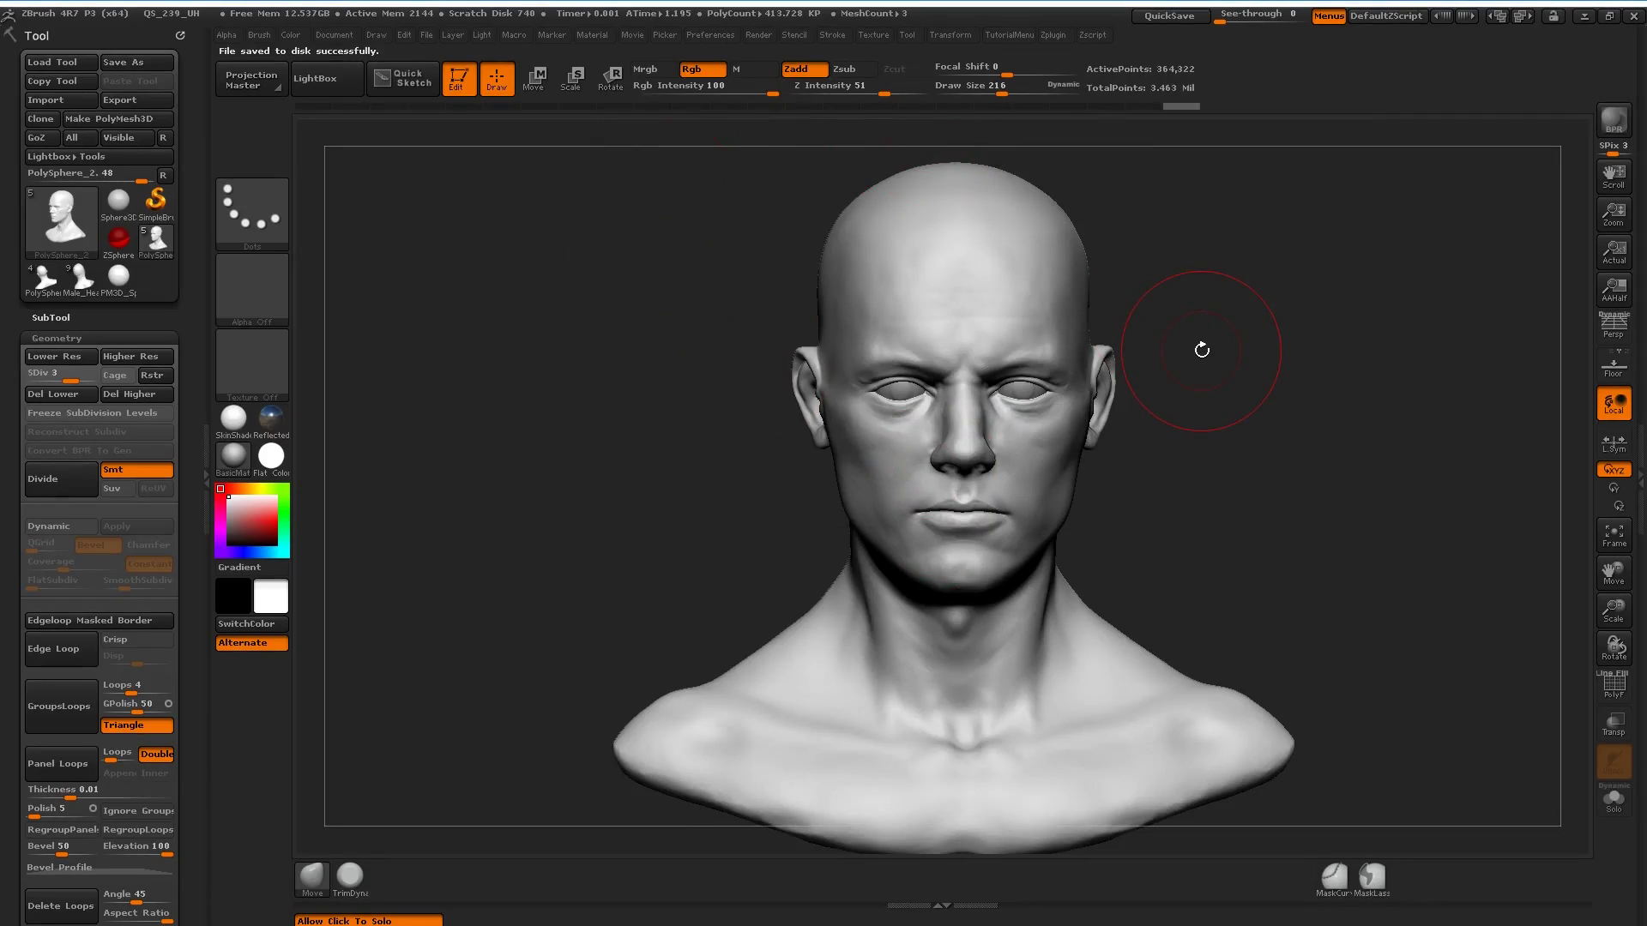
Step: Cycle through the interface colour presets to Z3.1_Gray01
{"action": "left_click_drag", "start_coordinate": [1201, 350], "coordinate": [533, 338]}
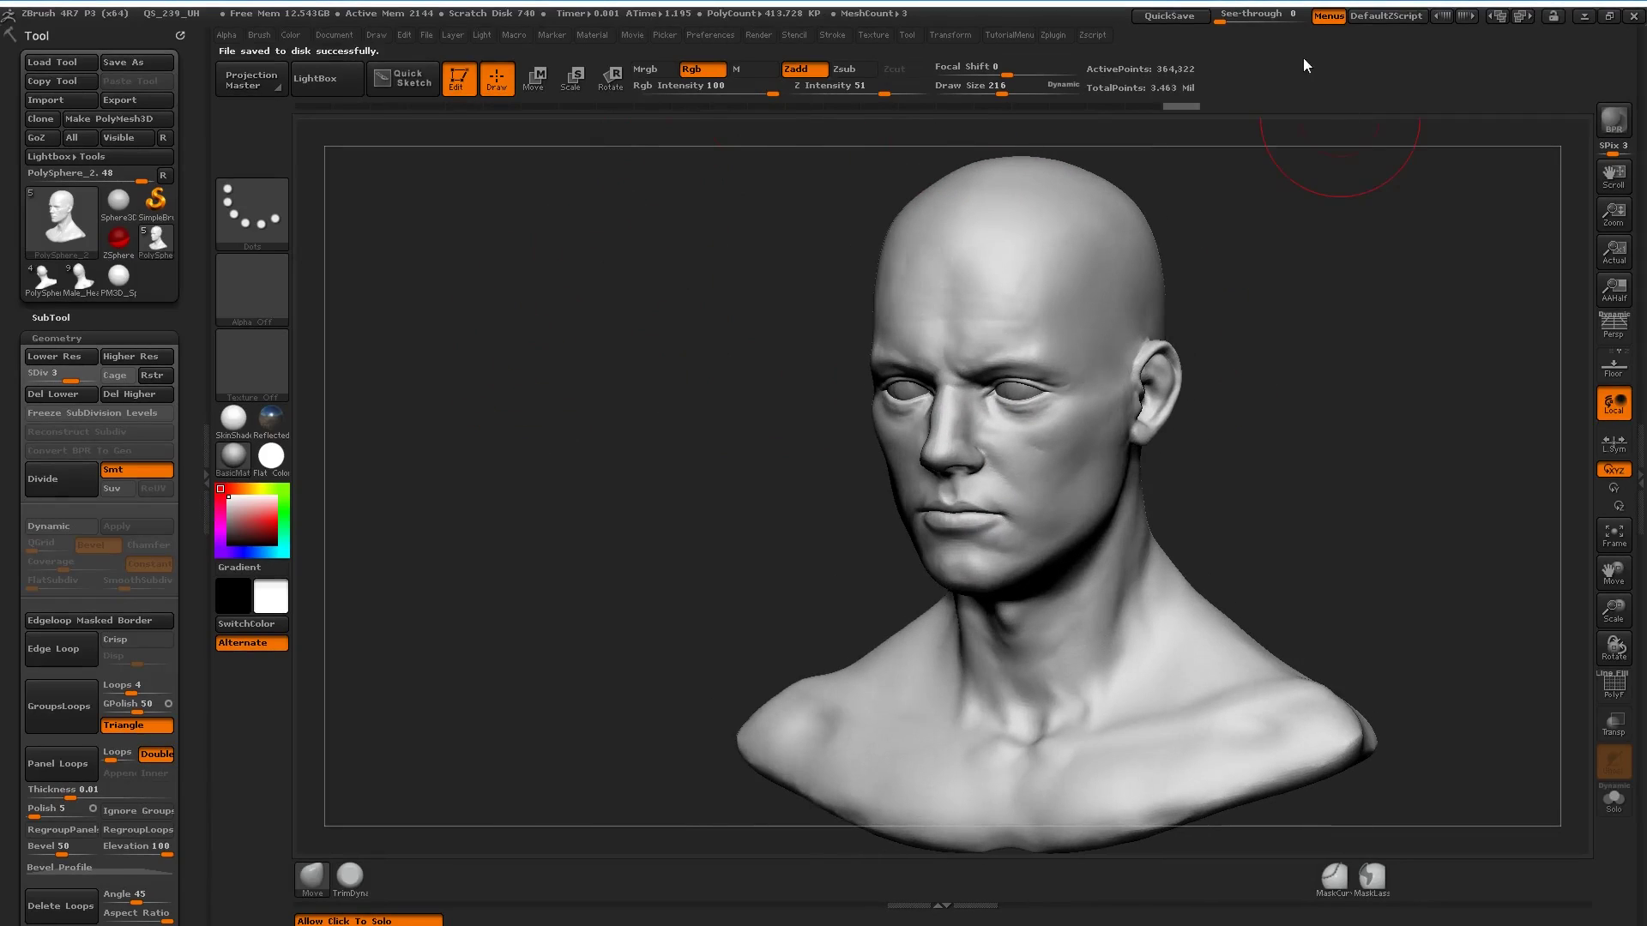
{"action": "left_click_drag", "start_coordinate": [1225, 312], "coordinate": [1232, 442], "text": "shift"}
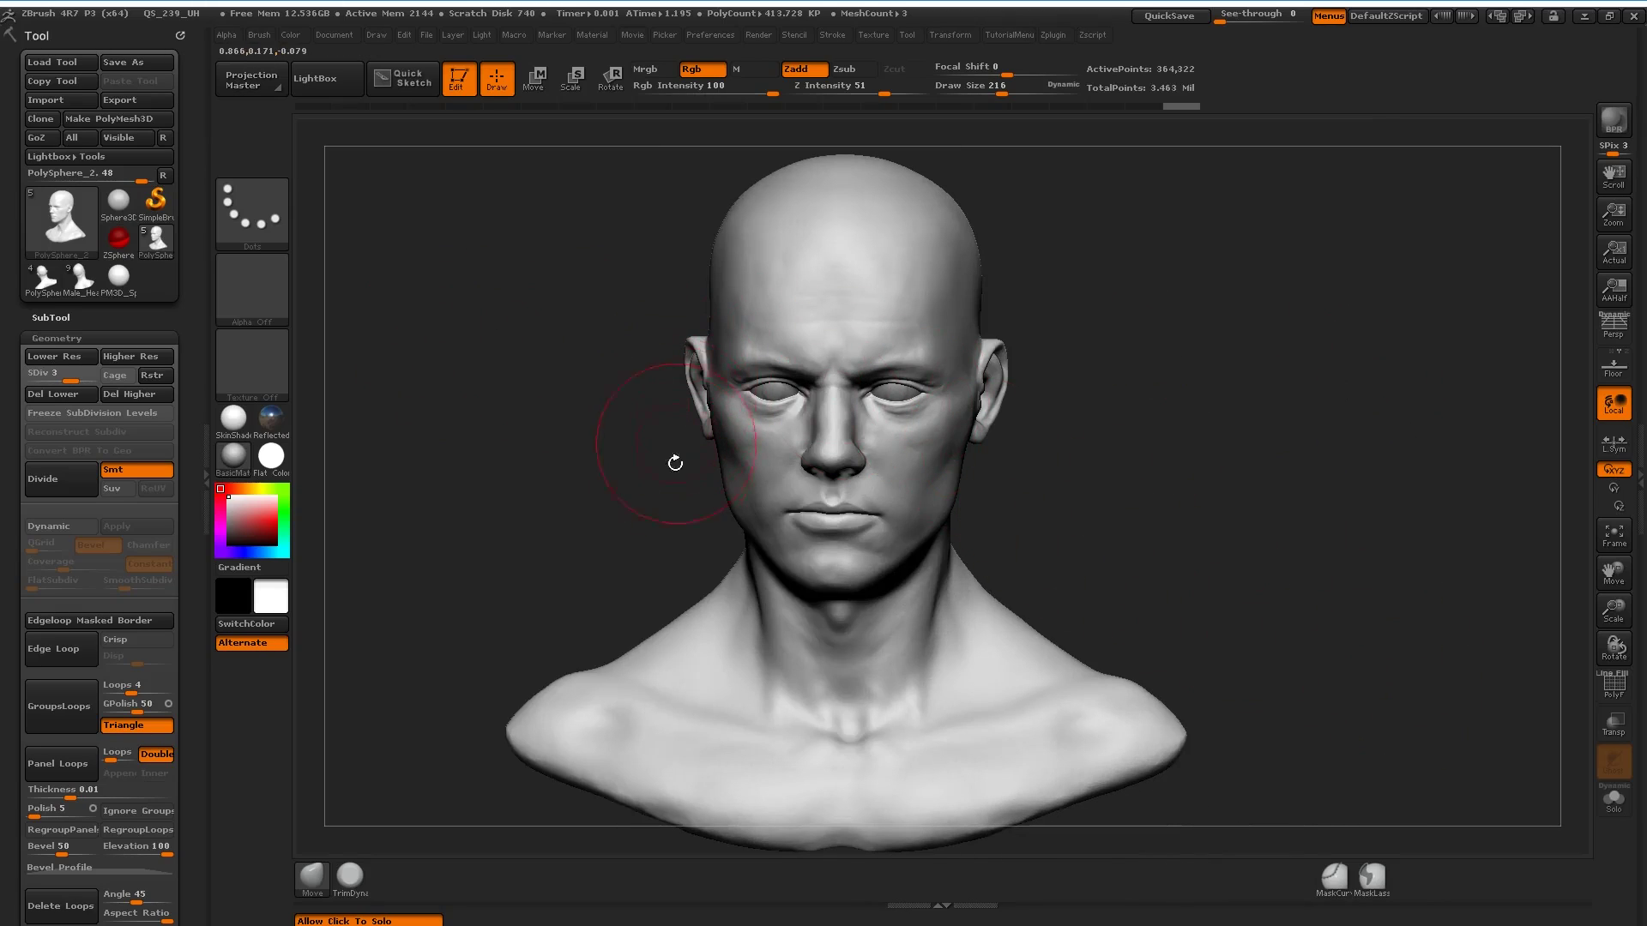
{"action": "left_click_drag", "start_coordinate": [589, 446], "coordinate": [646, 389], "text": "alt"}
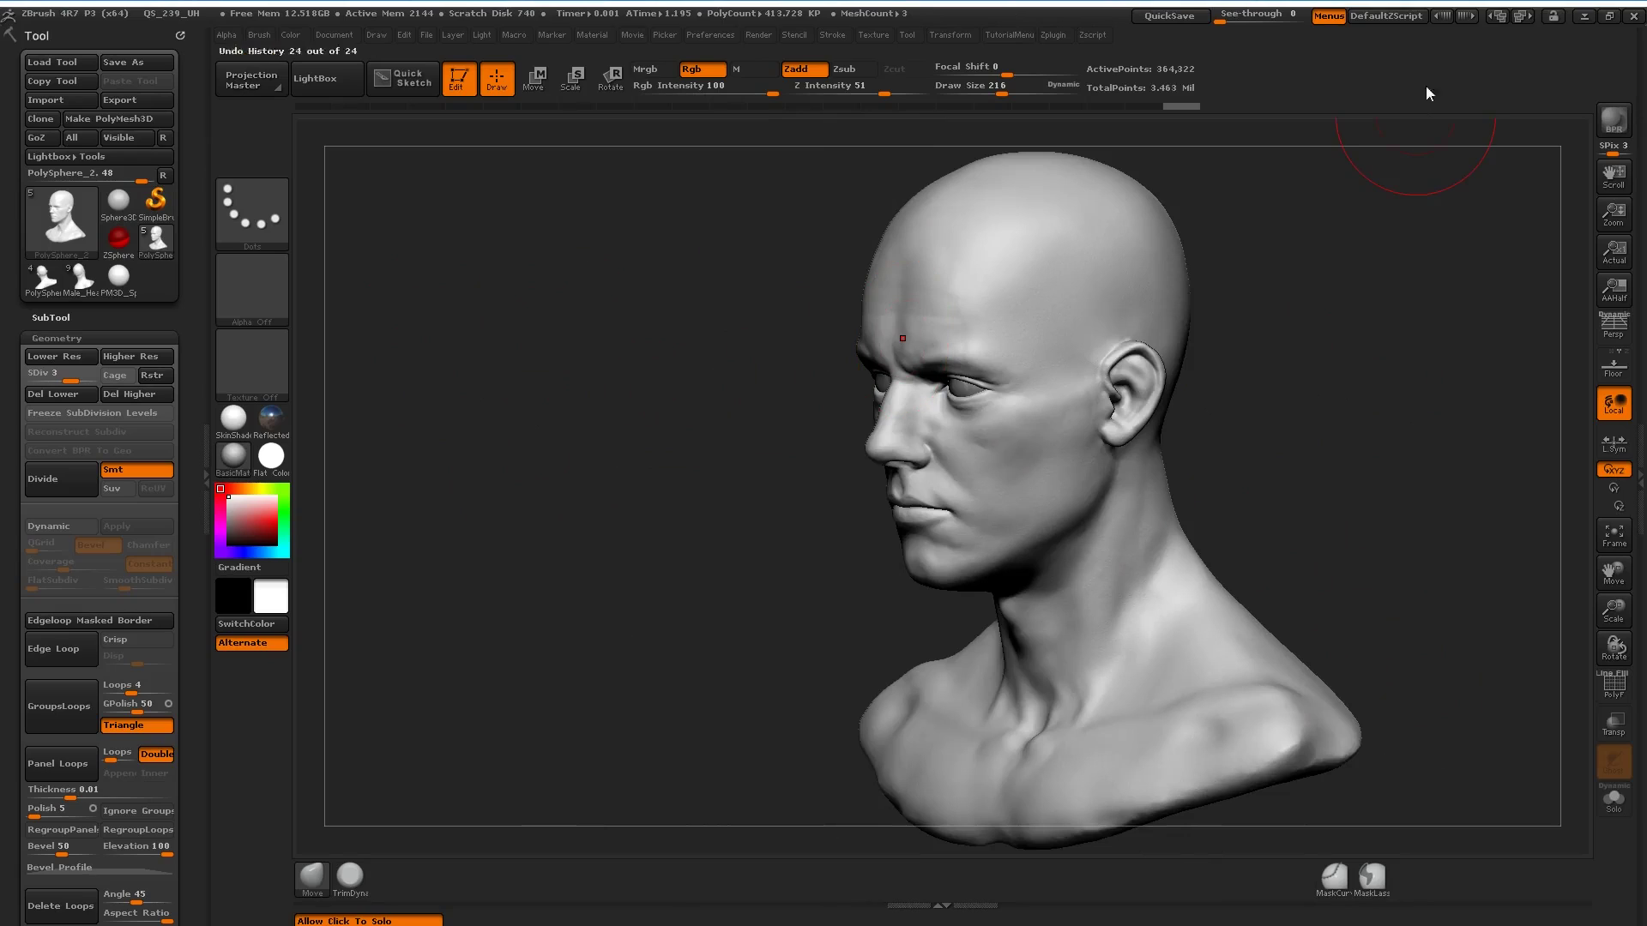
{"action": "left_click", "coordinate": [1462, 16]}
{"action": "left_click", "coordinate": [1464, 17]}
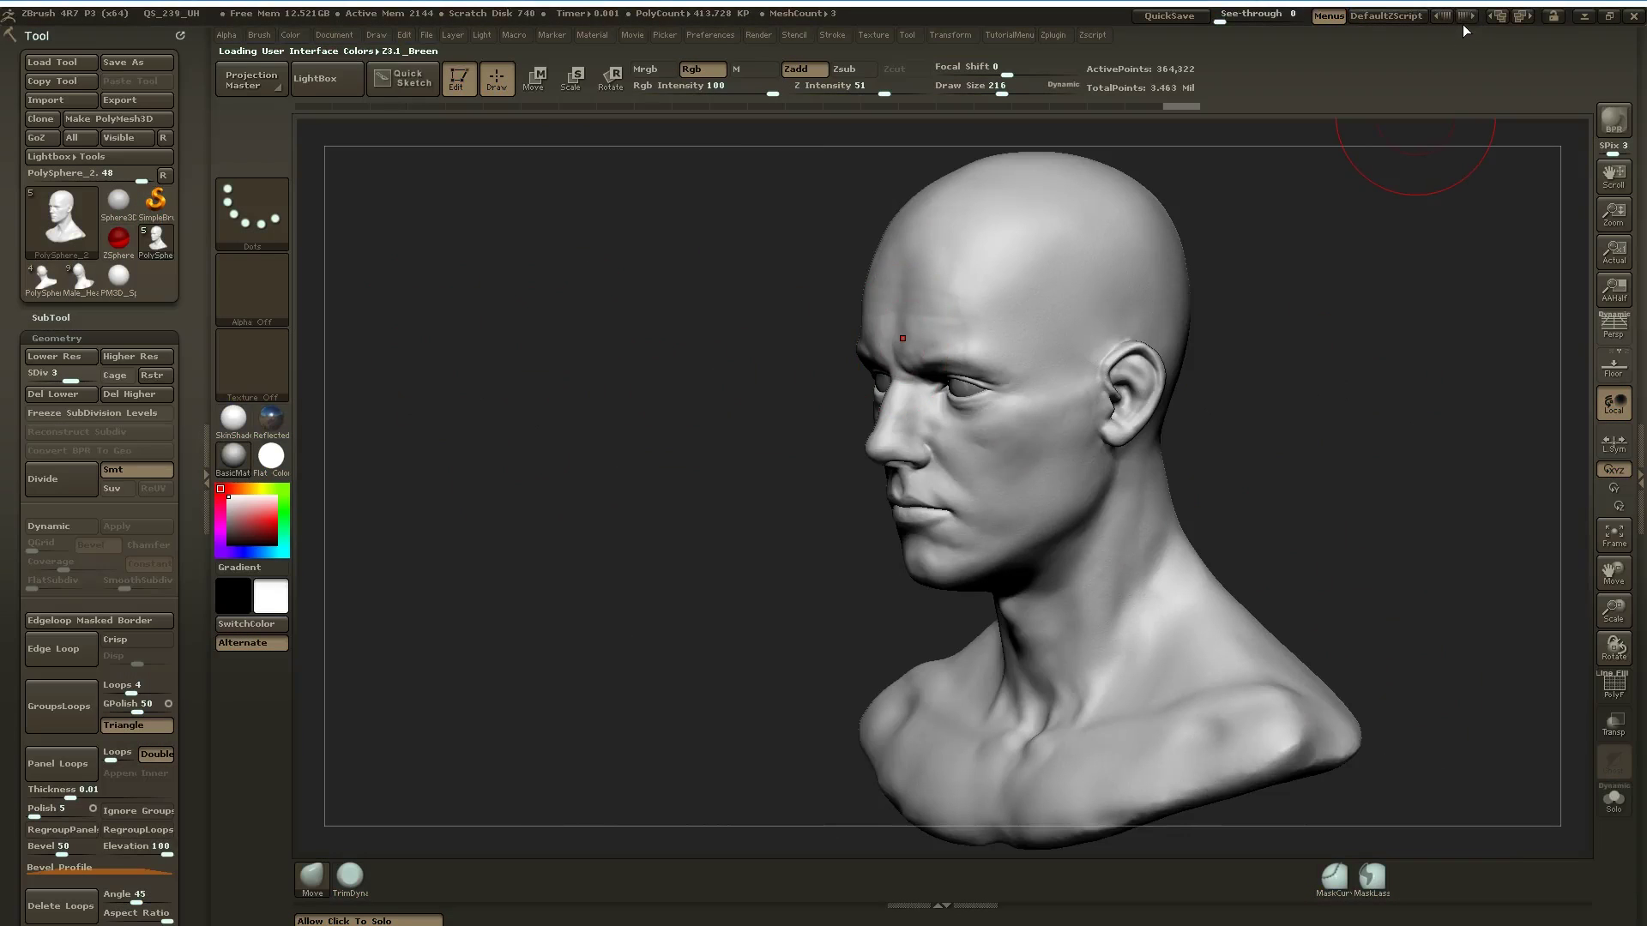
{"action": "left_click", "coordinate": [1466, 18]}
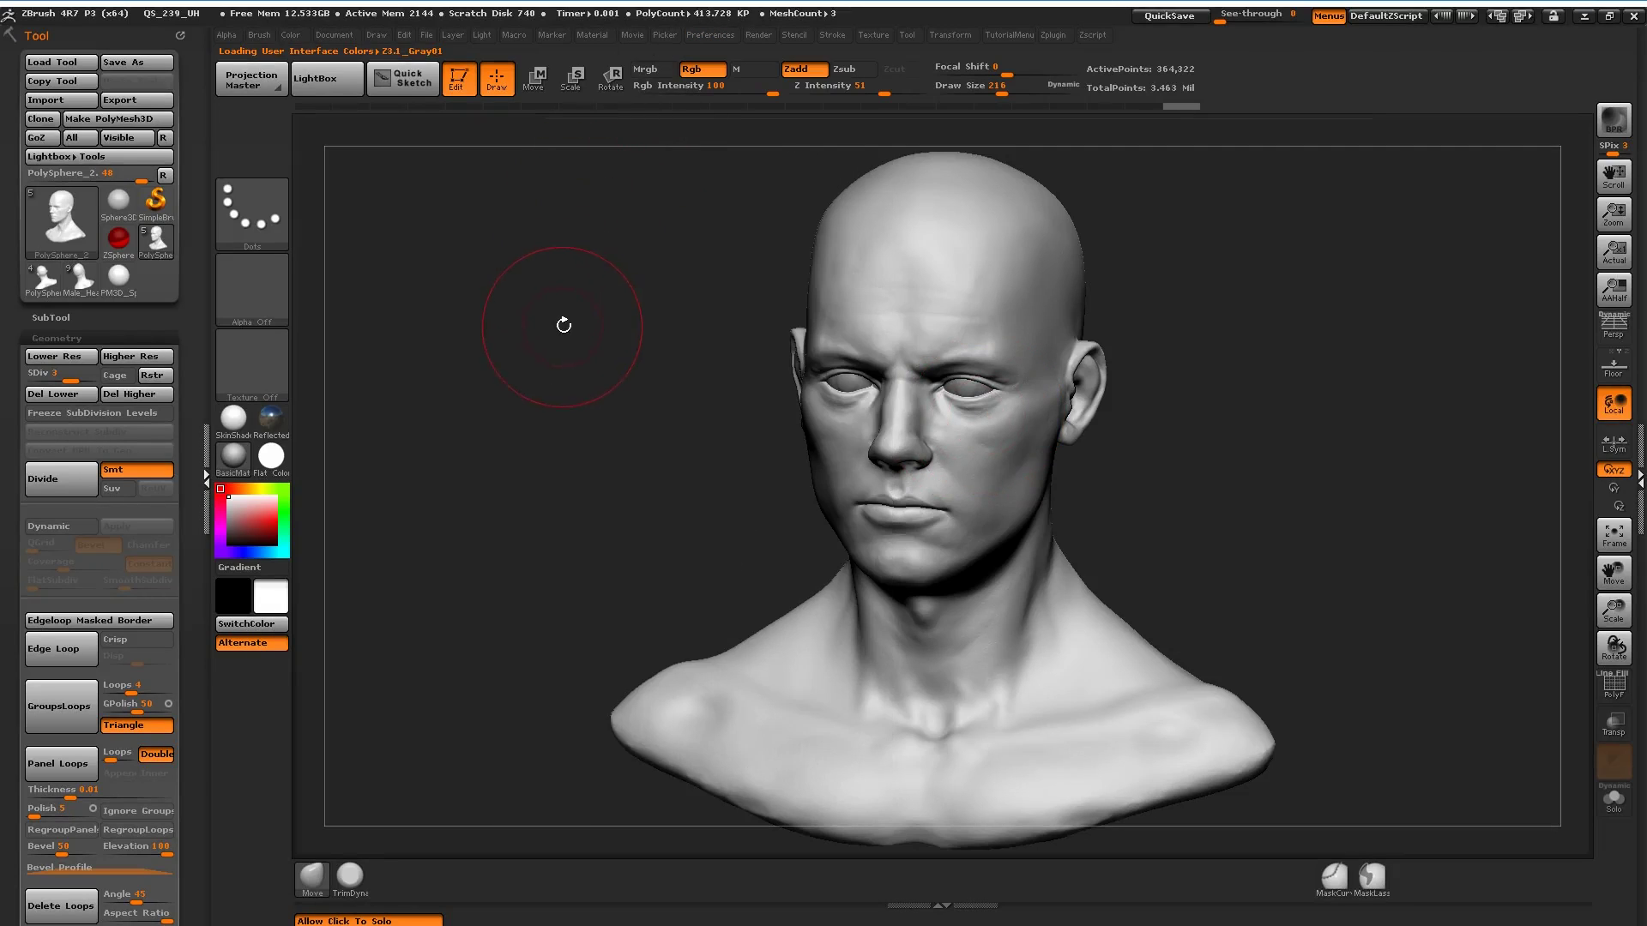
Step: Try raising the document's background gradient Range, and reduce it again to a flat background
{"action": "left_click_drag", "start_coordinate": [564, 325], "coordinate": [509, 325]}
{"action": "mouse_move", "coordinate": [328, 39]}
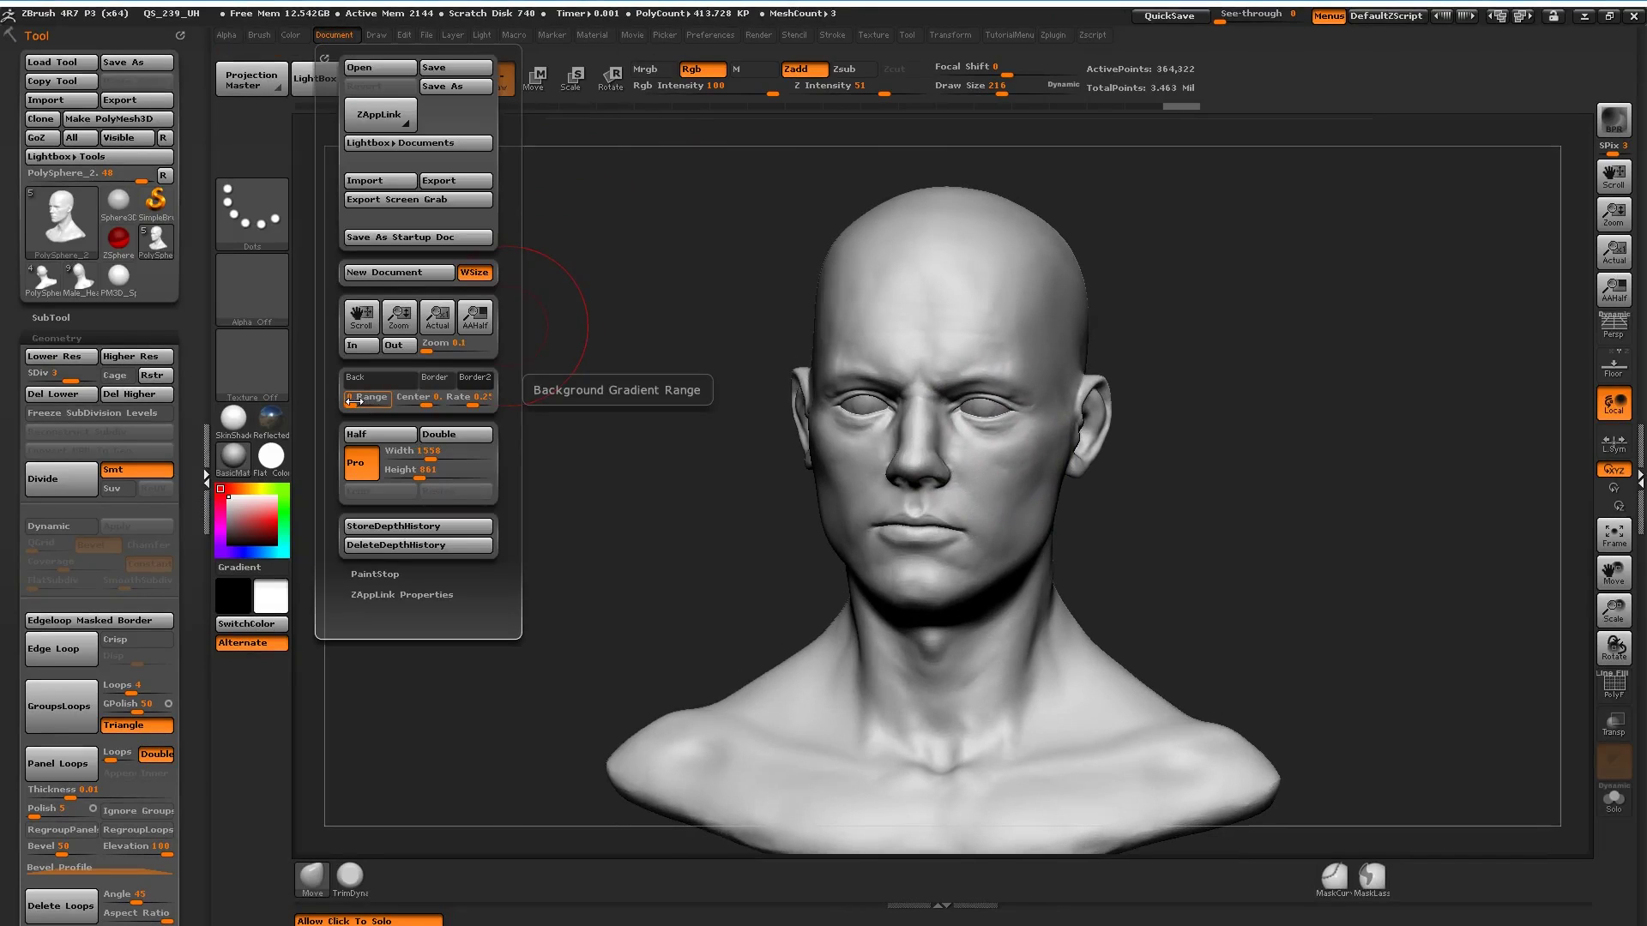
{"action": "left_click_drag", "start_coordinate": [353, 402], "coordinate": [383, 398]}
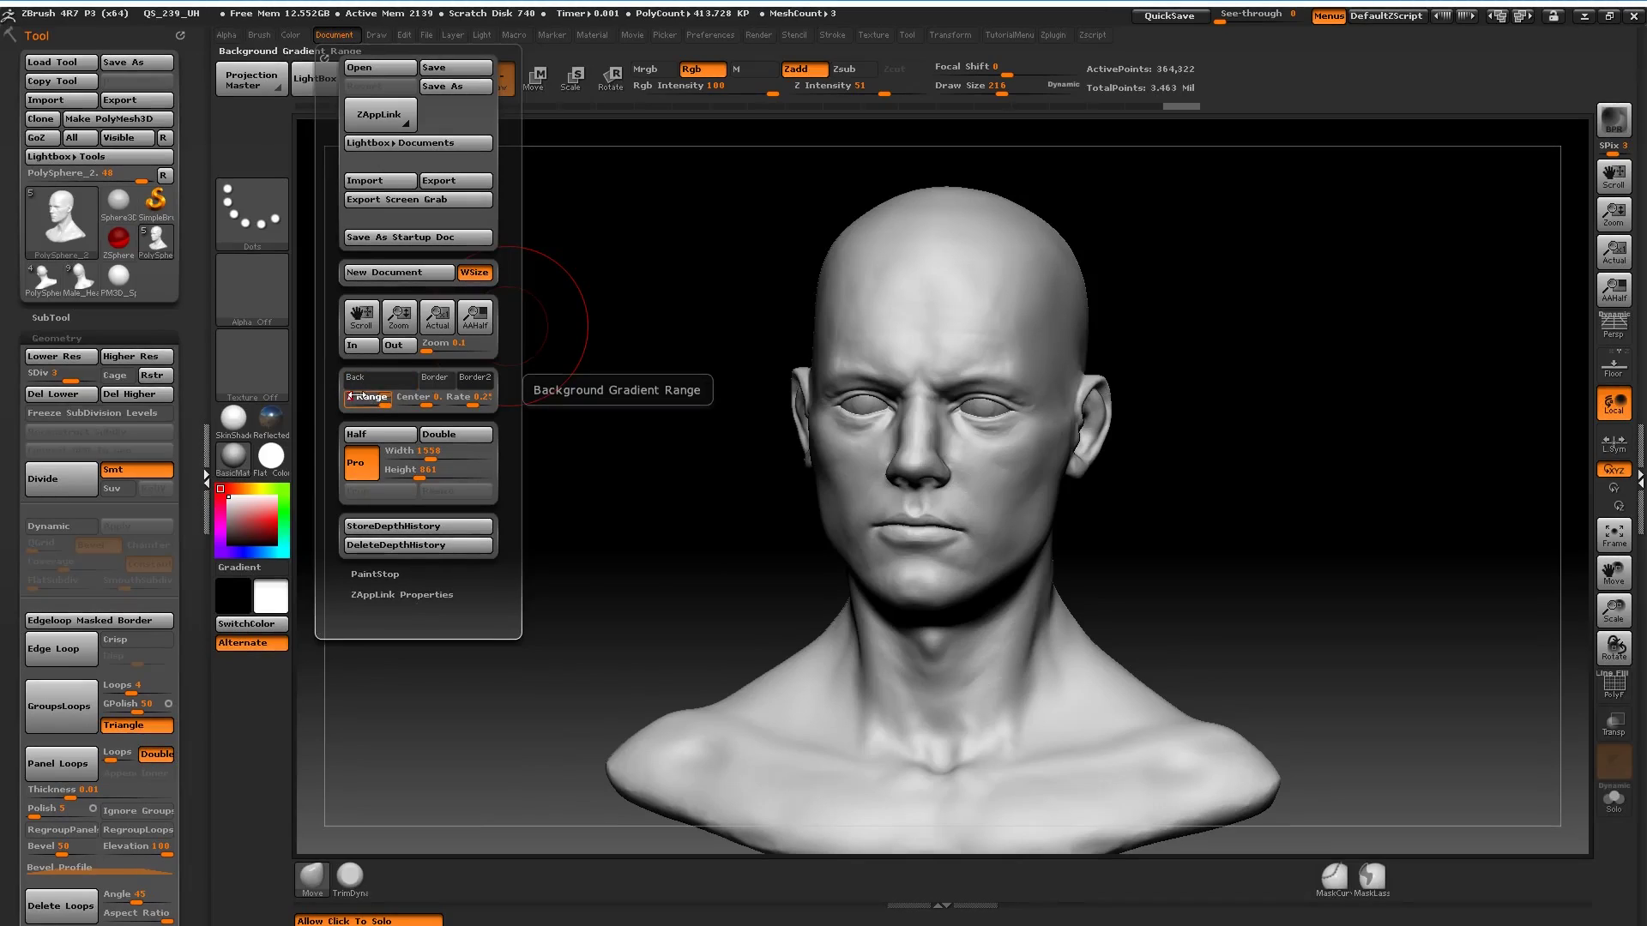
{"action": "left_click_drag", "start_coordinate": [358, 400], "coordinate": [337, 402]}
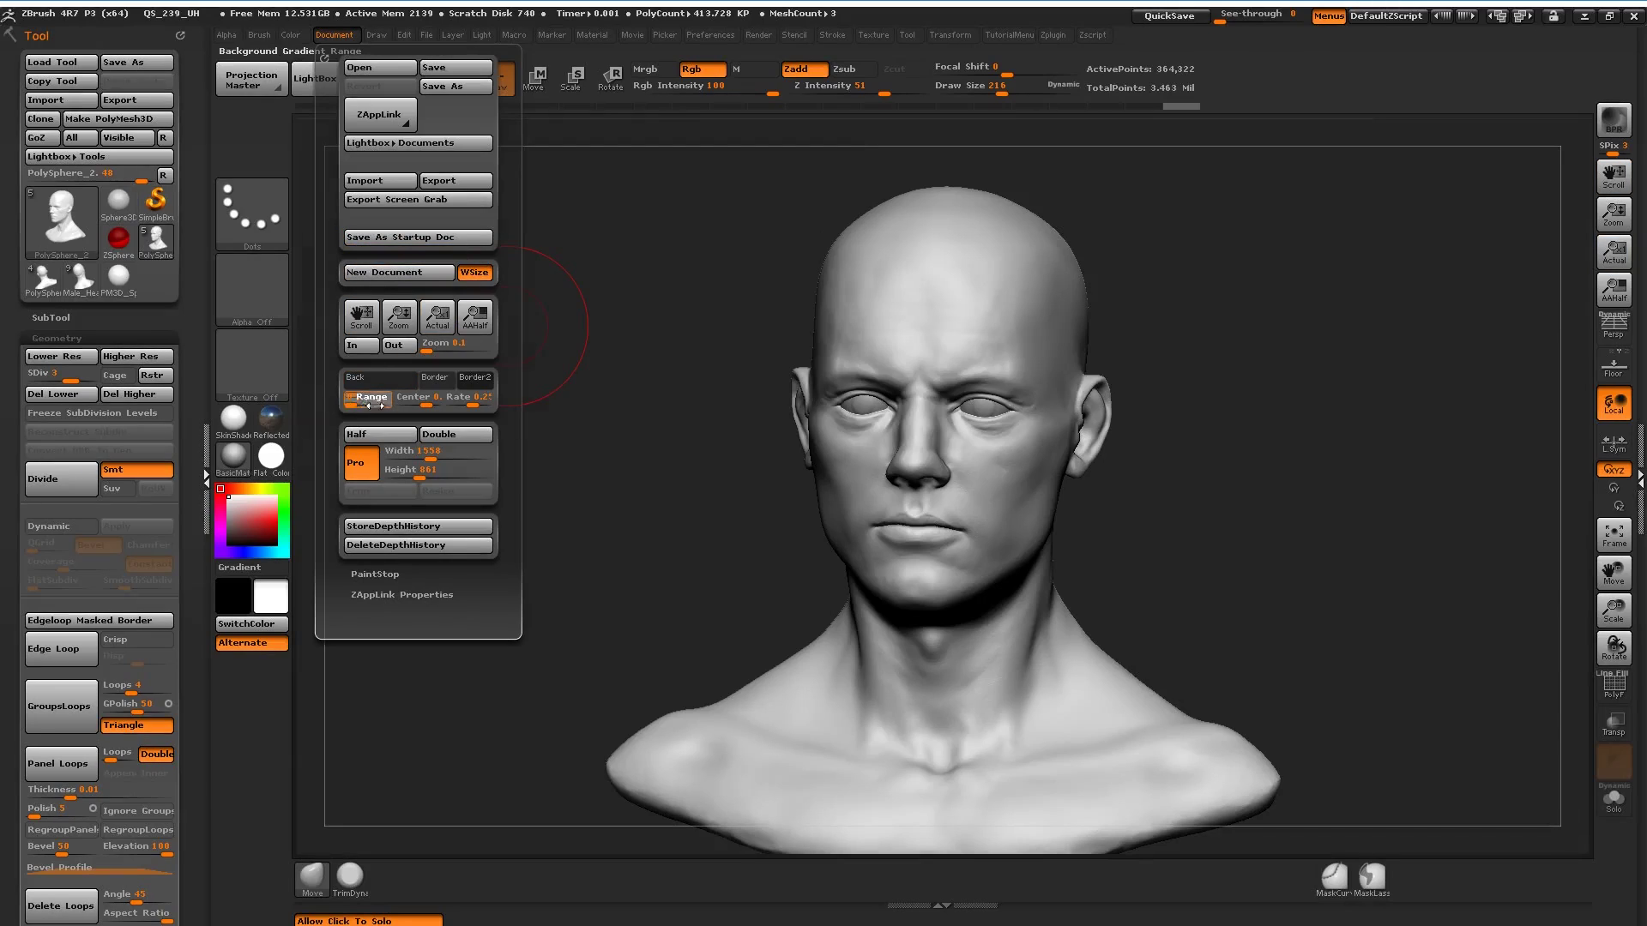
{"action": "left_click_drag", "start_coordinate": [348, 400], "coordinate": [337, 399]}
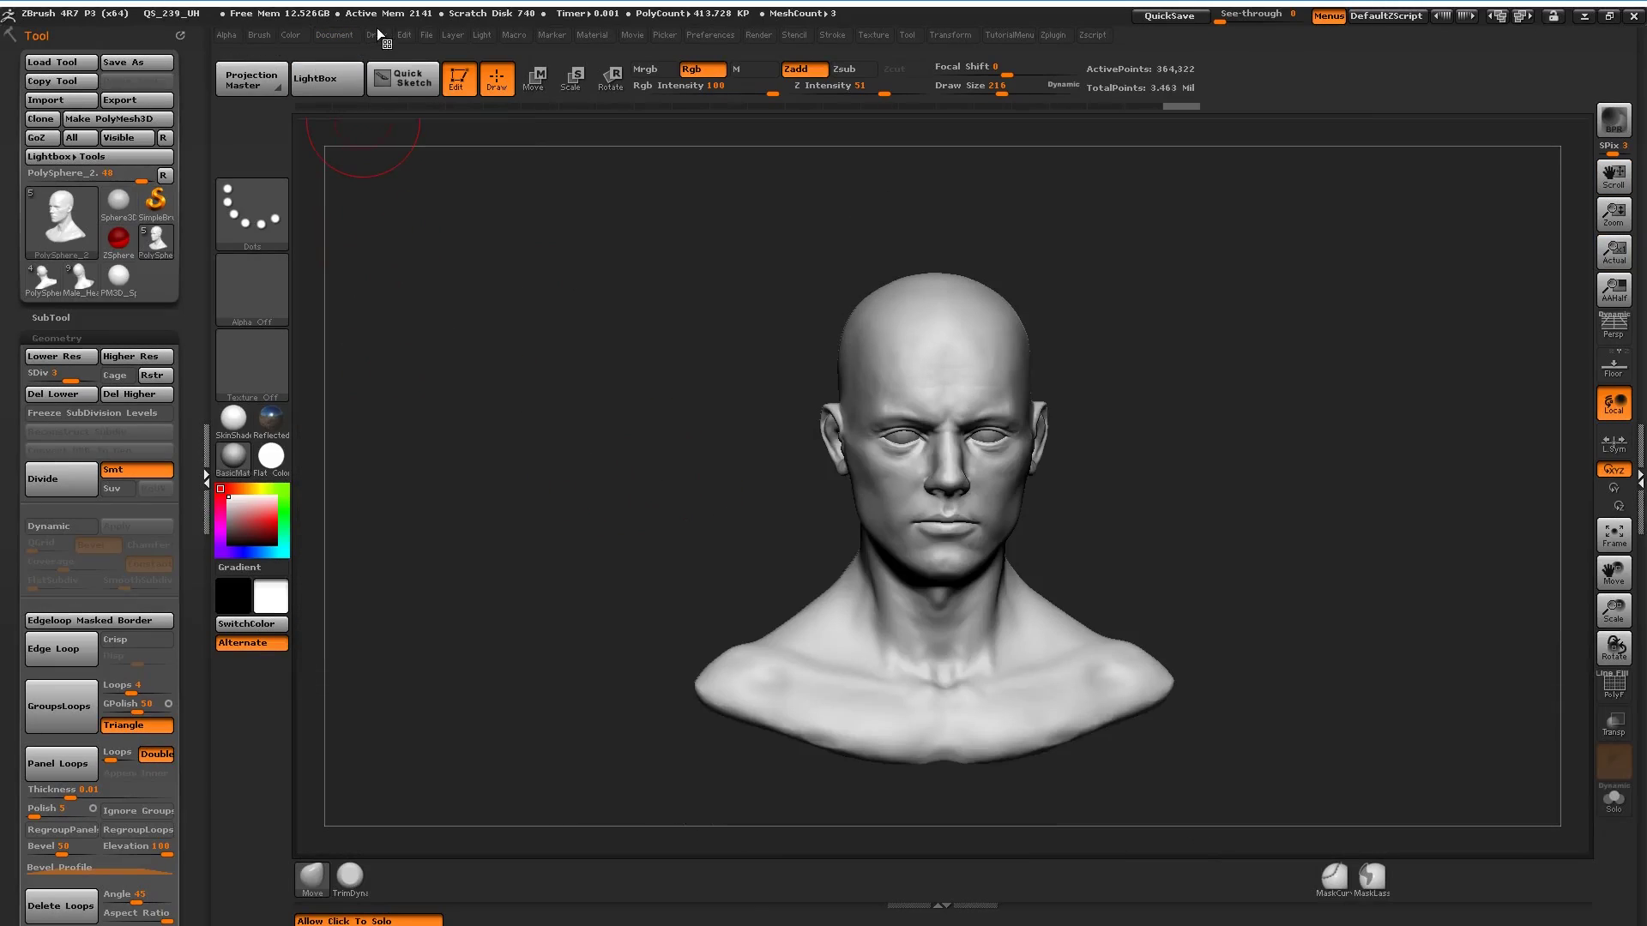
{"action": "left_click", "coordinate": [410, 35]}
{"action": "mouse_move", "coordinate": [351, 40]}
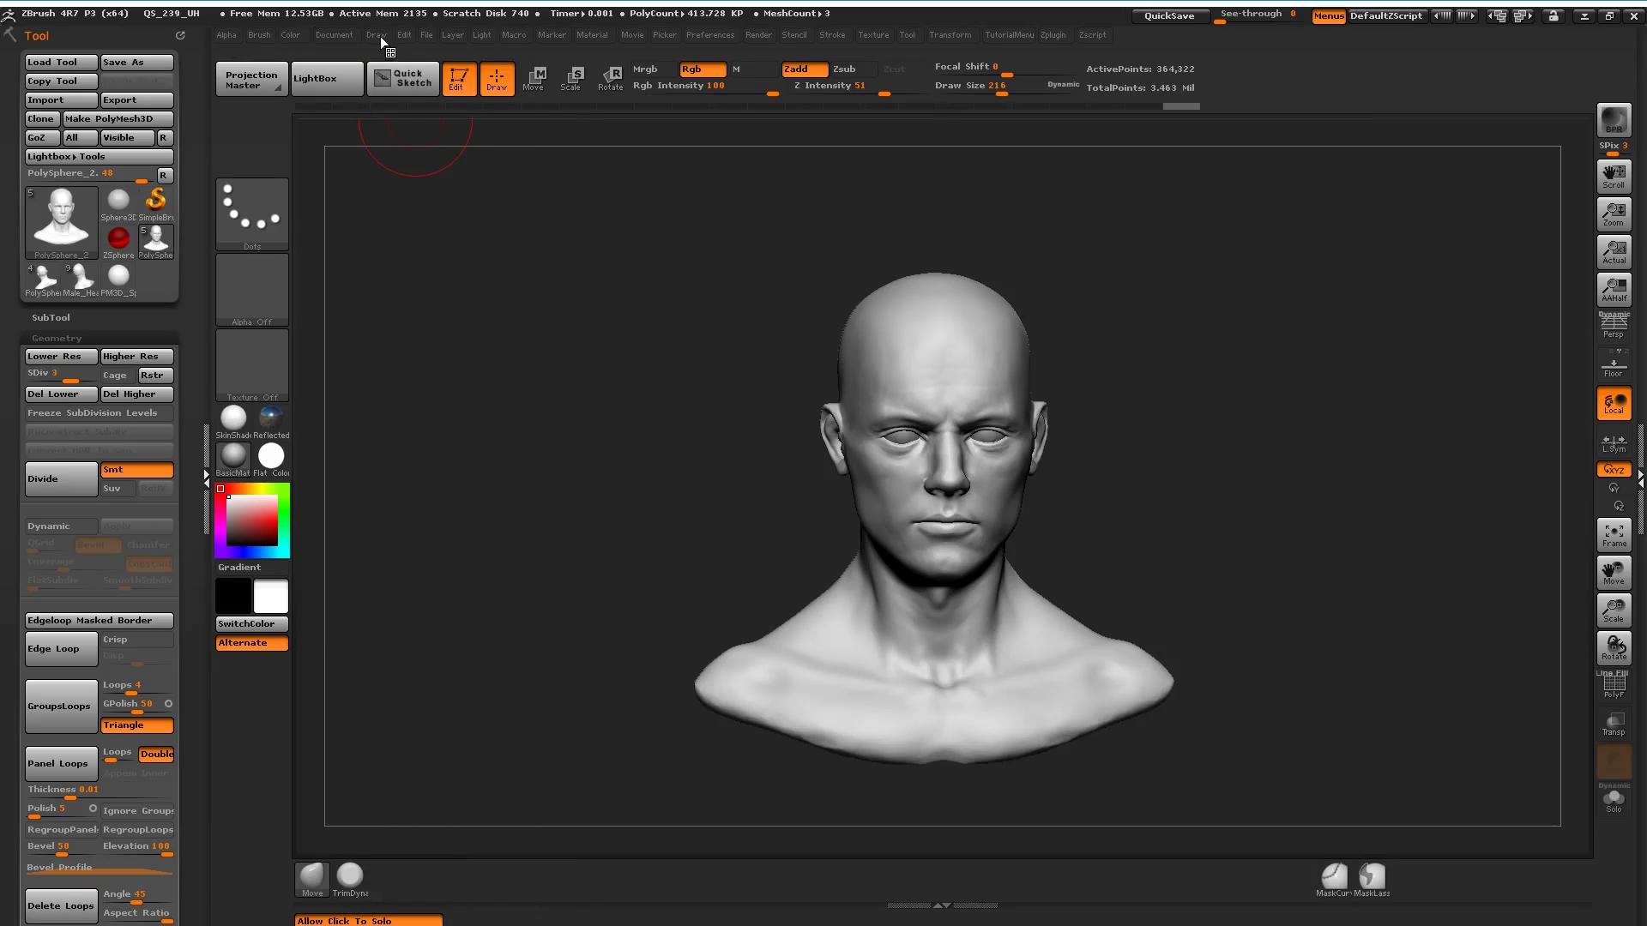
{"action": "left_click", "coordinate": [334, 36]}
{"action": "left_click_drag", "start_coordinate": [605, 433], "coordinate": [591, 416], "text": "shift"}
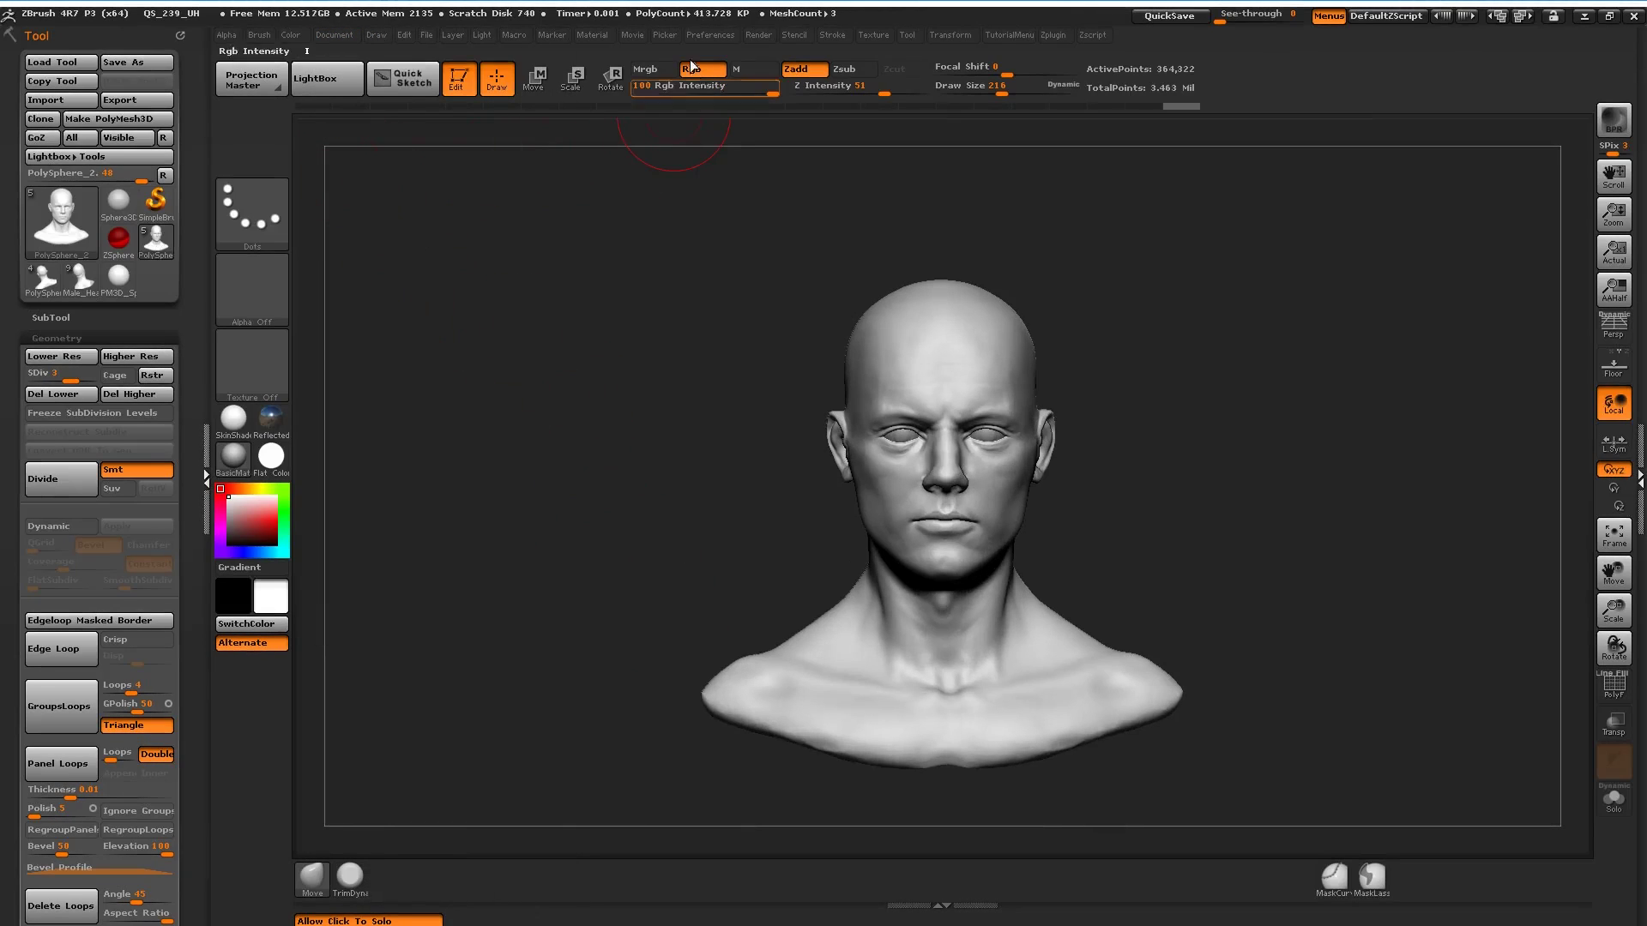
Step: Store the recoloured interface as the startup configuration in Preferences
{"action": "left_click", "coordinate": [712, 35]}
{"action": "left_click", "coordinate": [787, 152]}
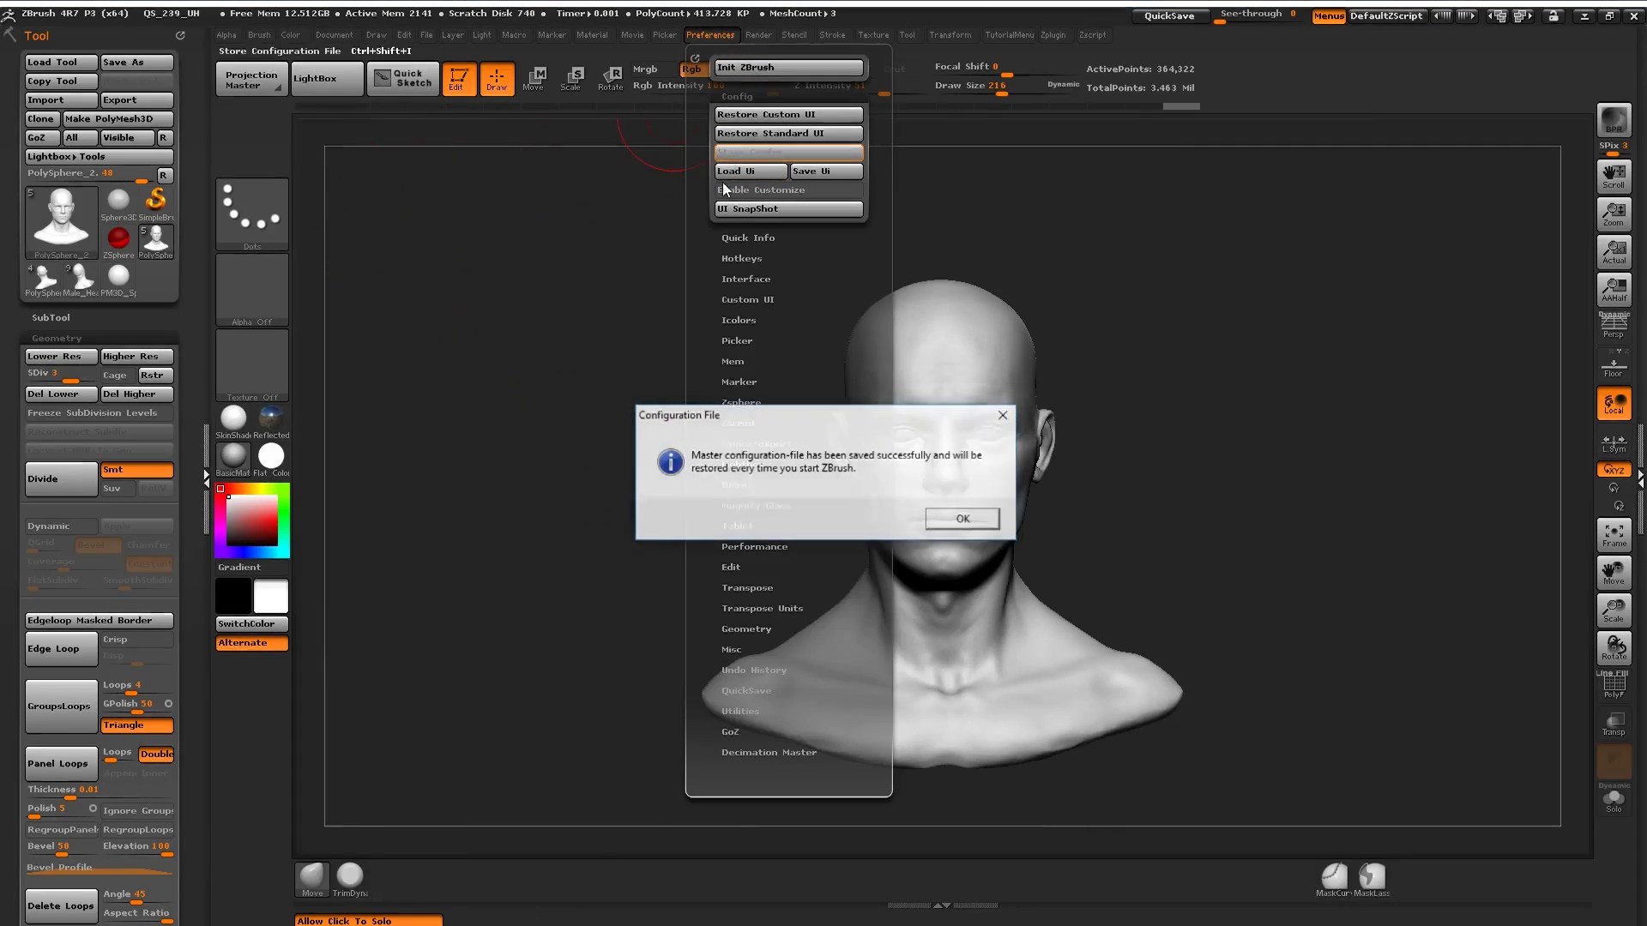
{"action": "left_click", "coordinate": [963, 520]}
Step: Restart the program without saving the current project, and open the DefaultSphere.ZPR project, discarding the changes
{"action": "left_click", "coordinate": [1634, 16]}
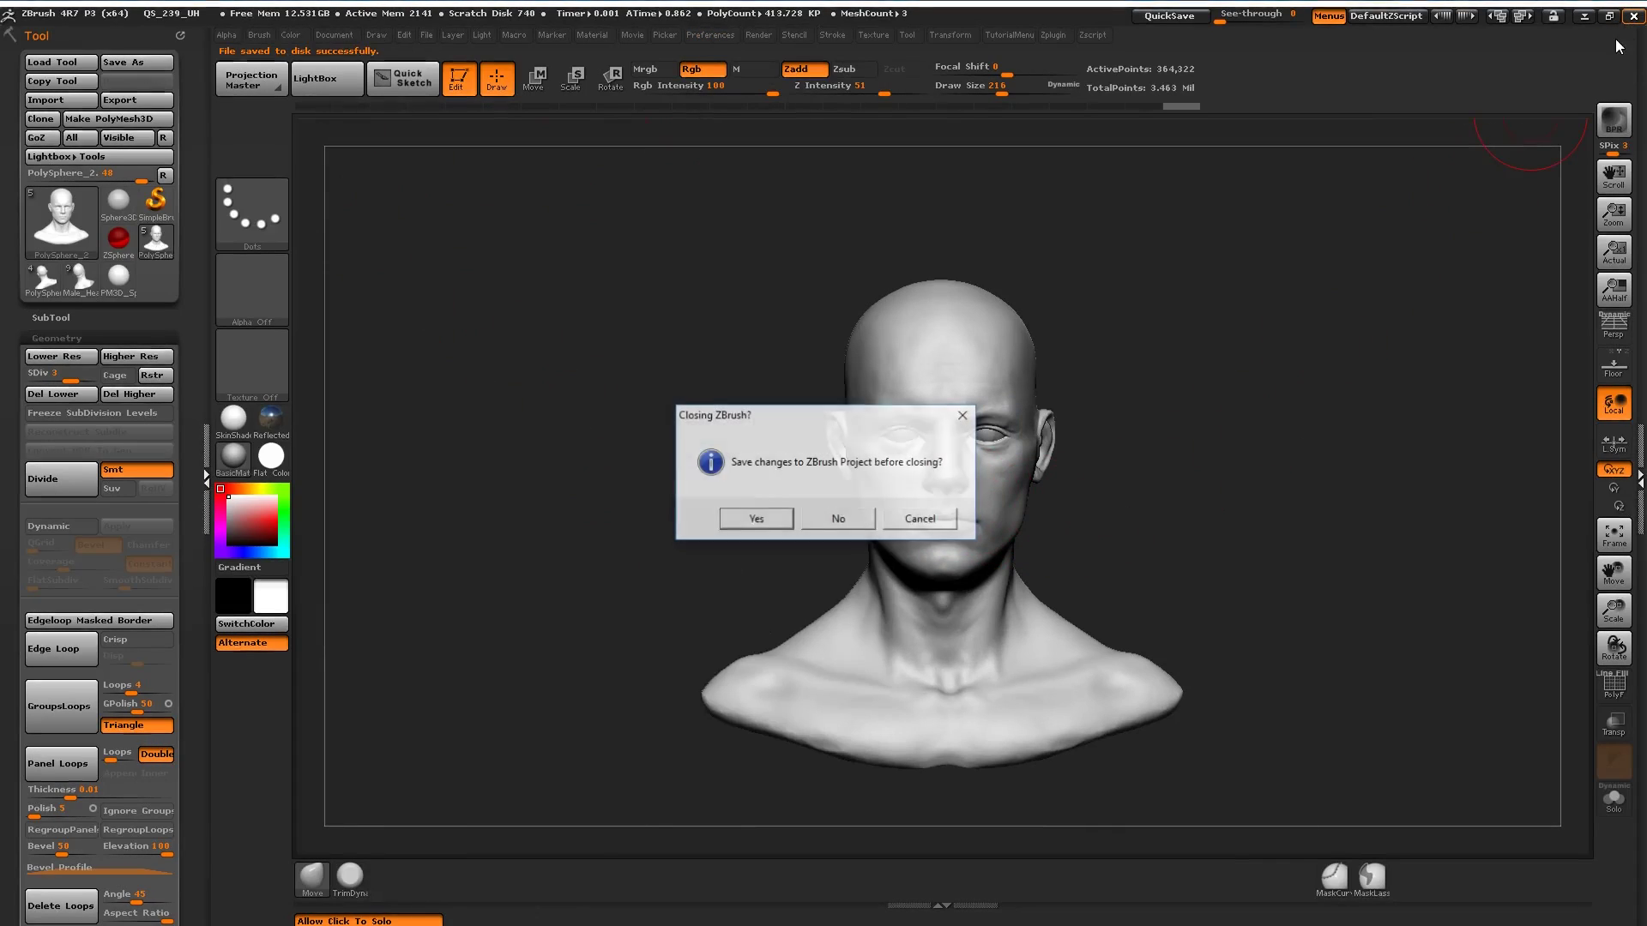
{"action": "left_click", "coordinate": [836, 520]}
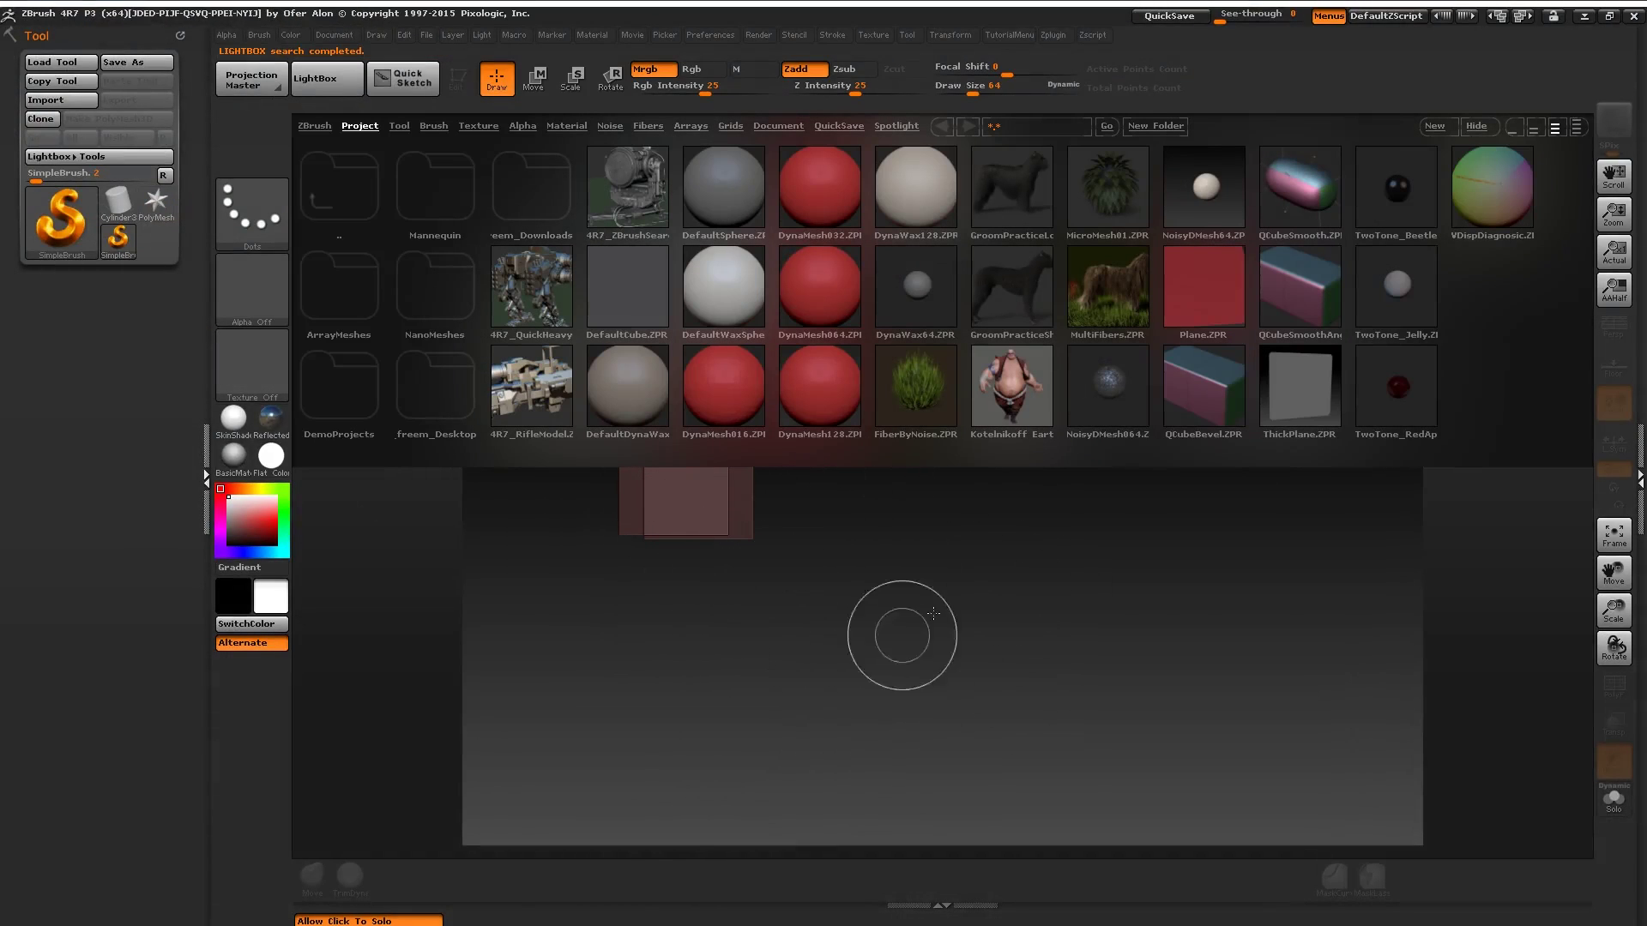
{"action": "double_click", "coordinate": [723, 189]}
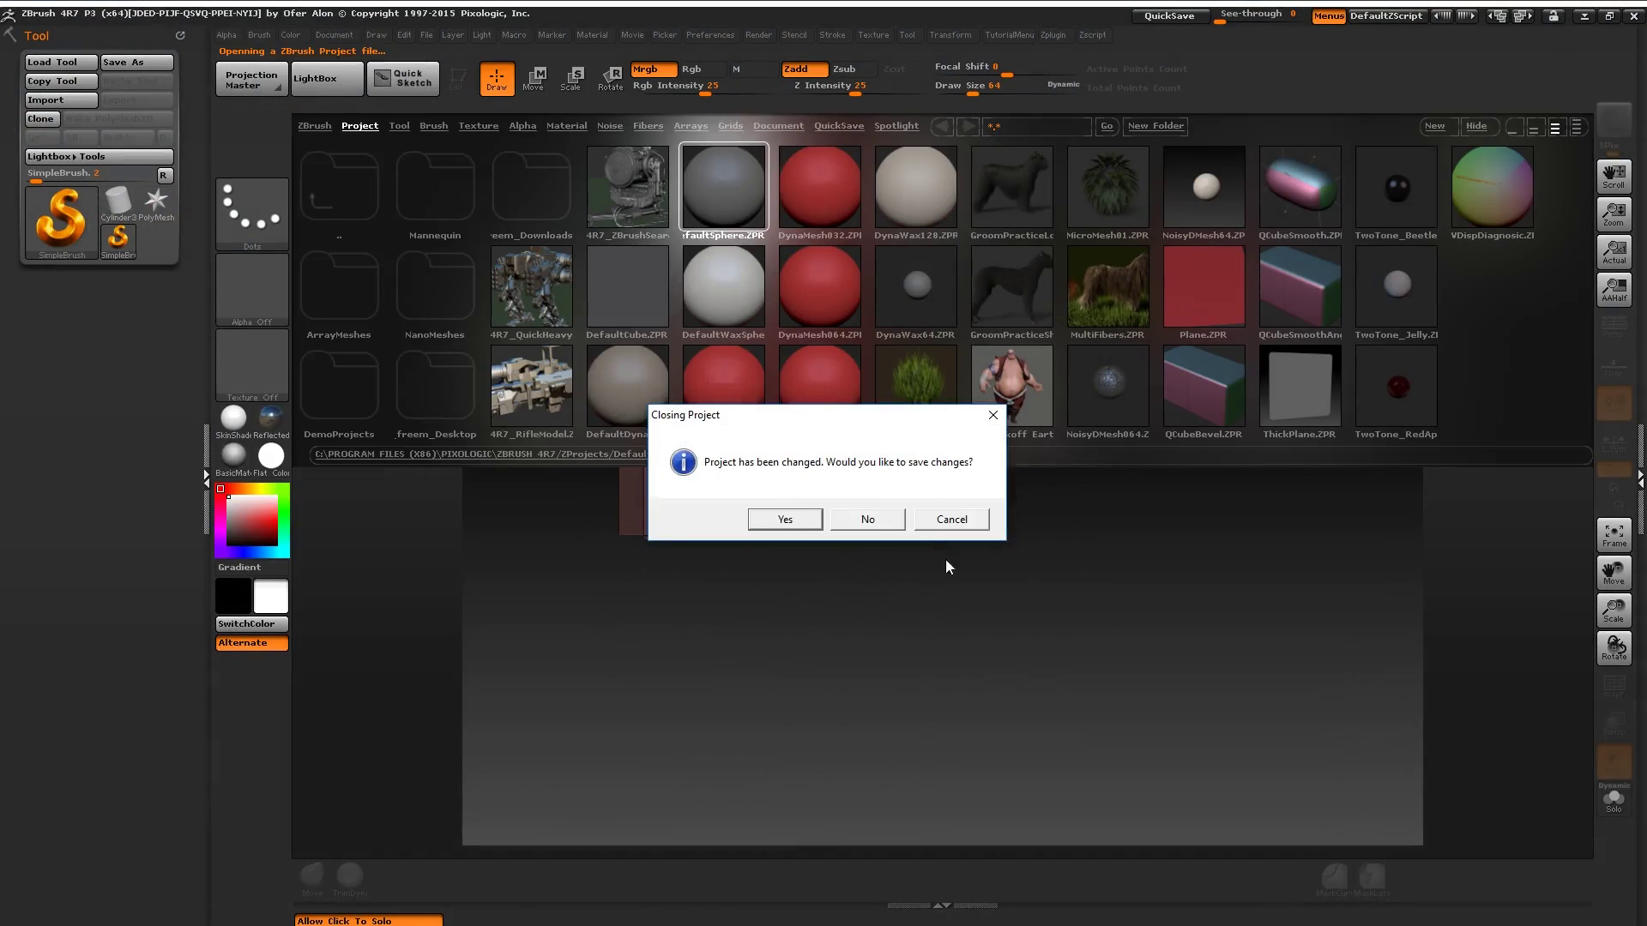
{"action": "left_click", "coordinate": [849, 520]}
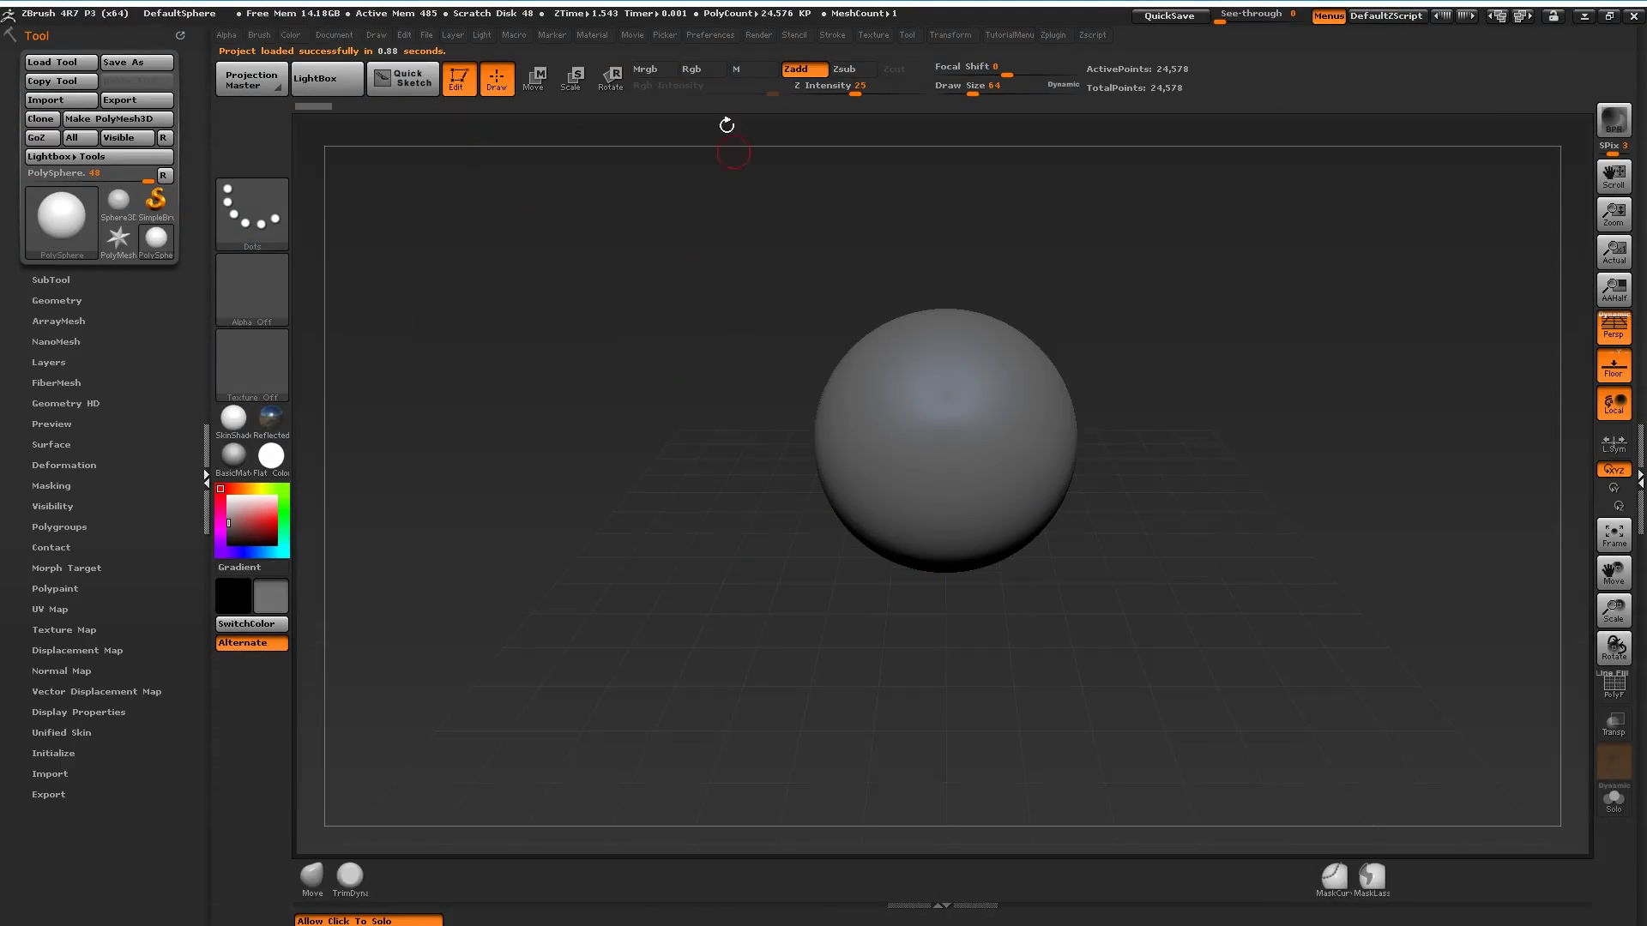
Step: Test the TutorialMenu as a pop-up over the canvas and use it to lower the sphere's SDiv to 1
{"action": "key", "text": "space"}
{"action": "key", "text": "space"}
{"action": "key", "text": "space"}
{"action": "left_click", "coordinate": [512, 605]}
{"action": "left_click", "coordinate": [621, 482]}
{"action": "left_click", "coordinate": [613, 579]}
{"action": "key", "text": "space"}
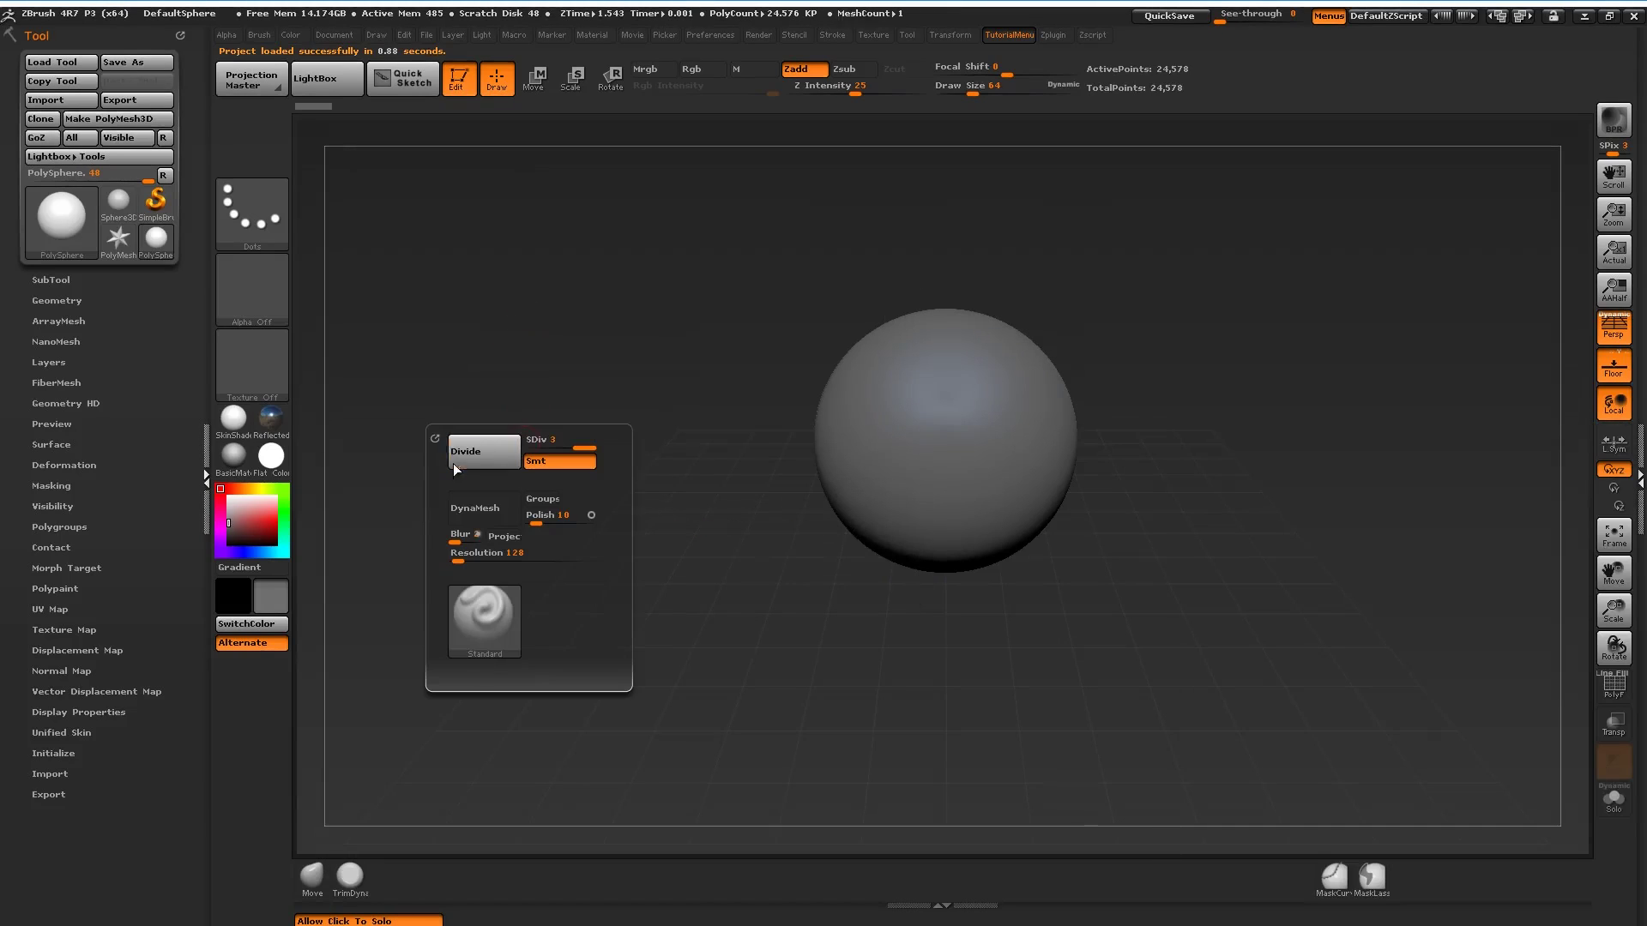
{"action": "mouse_move", "coordinate": [562, 443]}
{"action": "left_mouse_down"}
{"action": "mouse_move", "coordinate": [457, 438]}
{"action": "mouse_move", "coordinate": [578, 430]}
{"action": "left_mouse_up"}
{"action": "key", "text": "space"}
Step: Load the interface configuration CustomUserInterface4R7.cfg from the Pixologic folder
{"action": "left_click", "coordinate": [707, 35]}
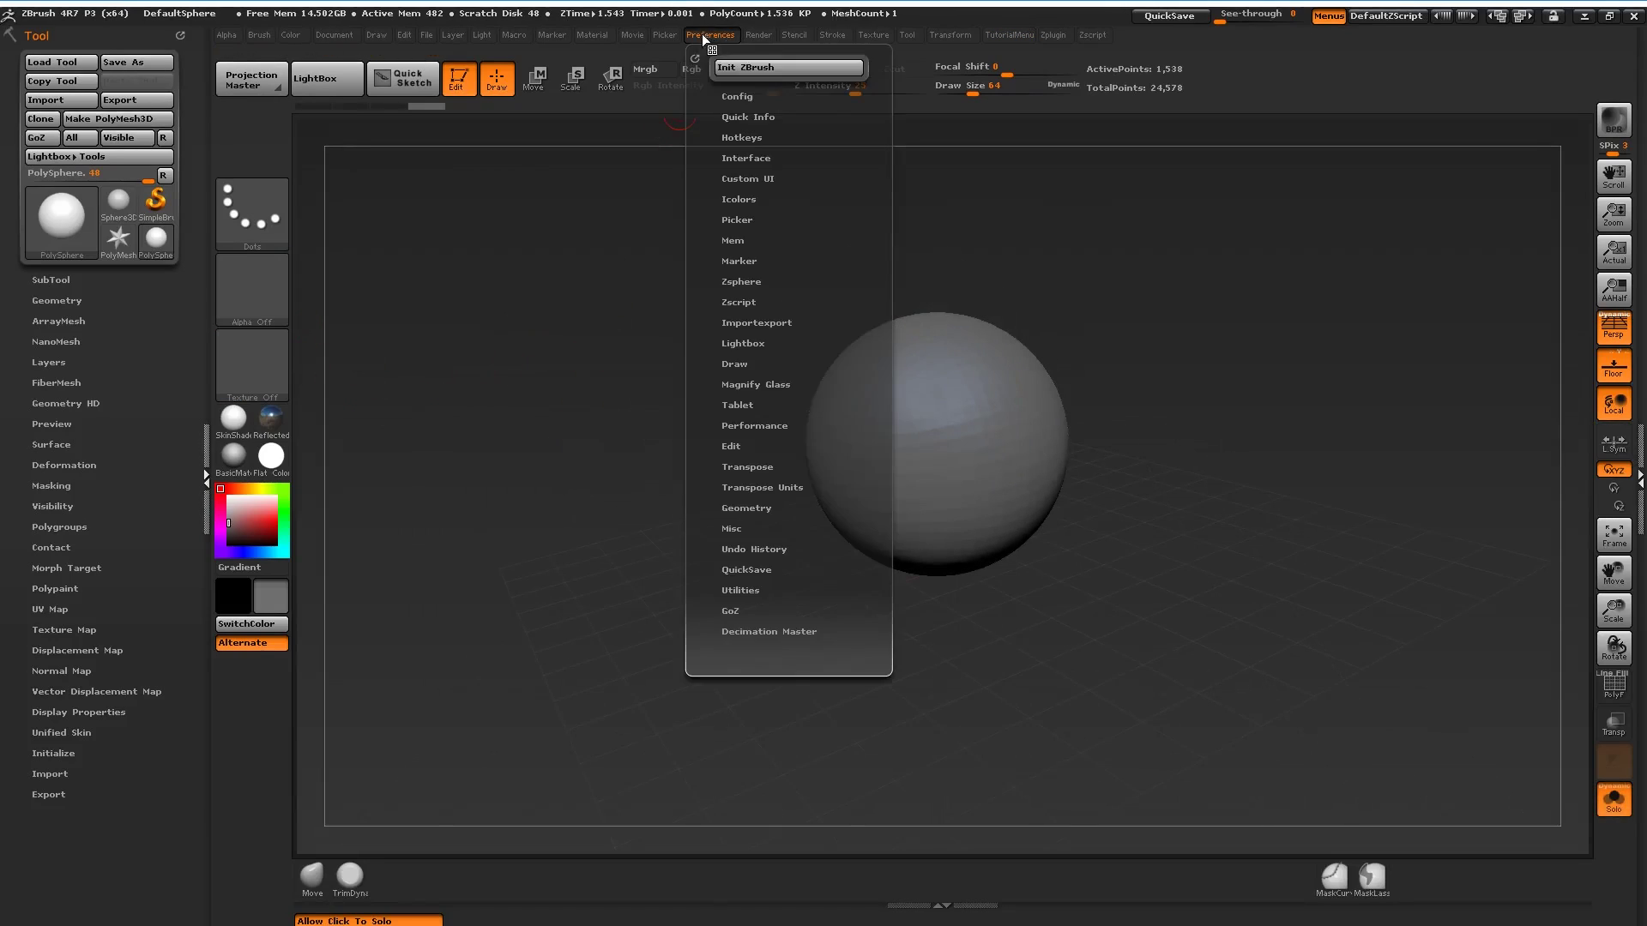
{"action": "left_click", "coordinate": [732, 96]}
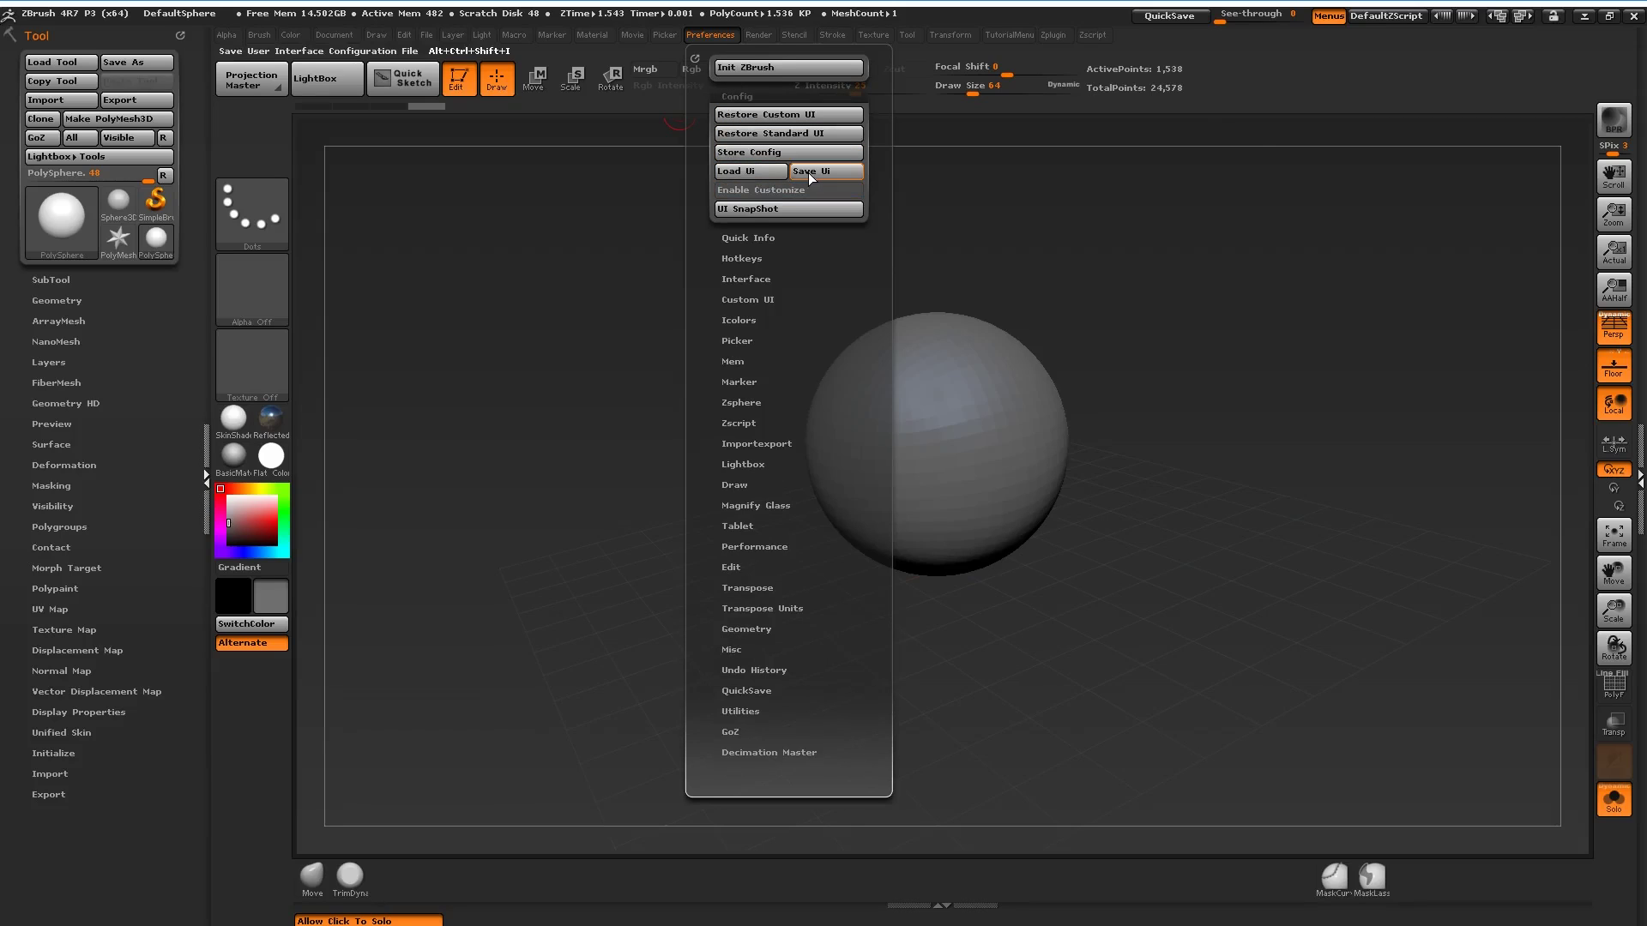
{"action": "left_click", "coordinate": [734, 174]}
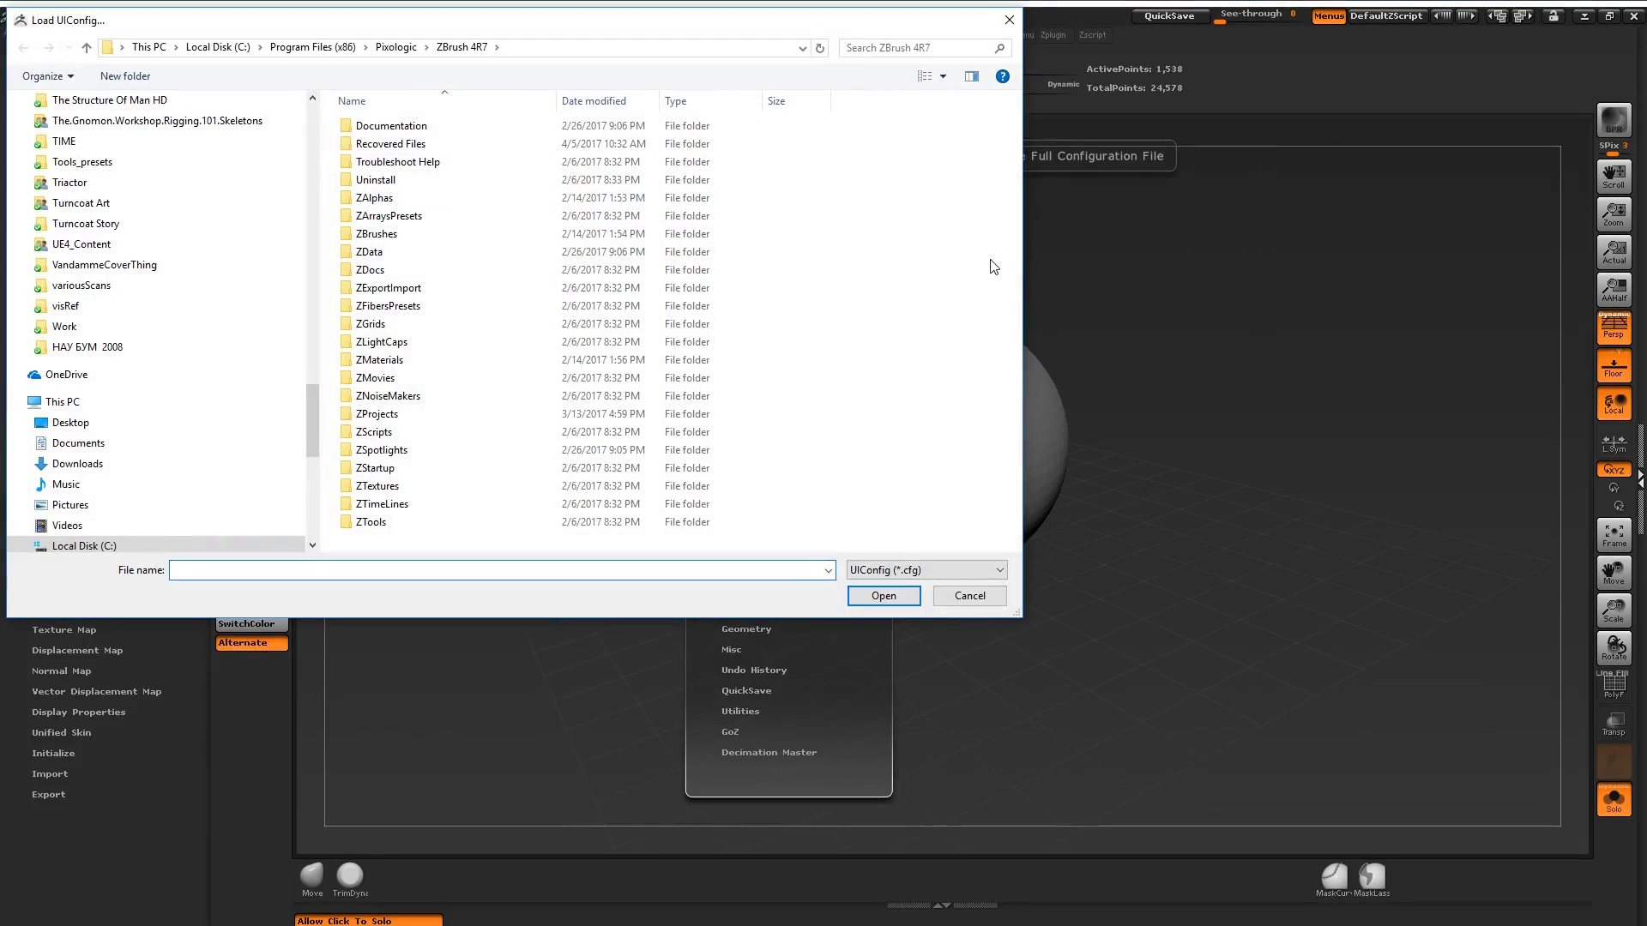
{"action": "left_click", "coordinate": [395, 46]}
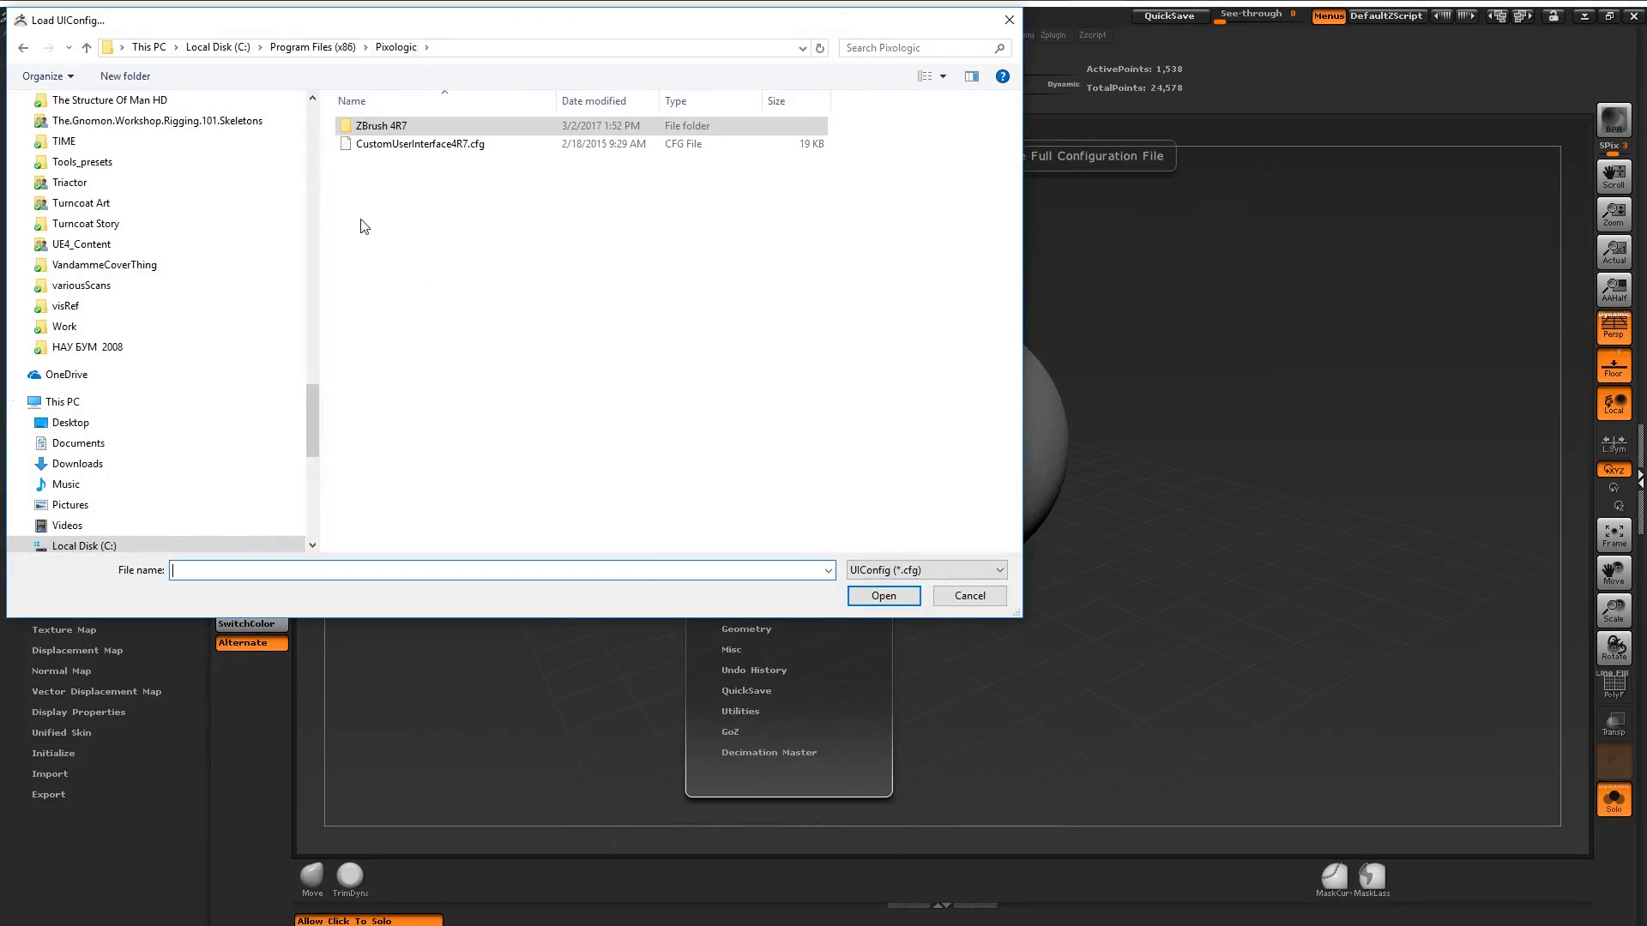
{"action": "left_click", "coordinate": [400, 145]}
{"action": "double_click", "coordinate": [383, 144]}
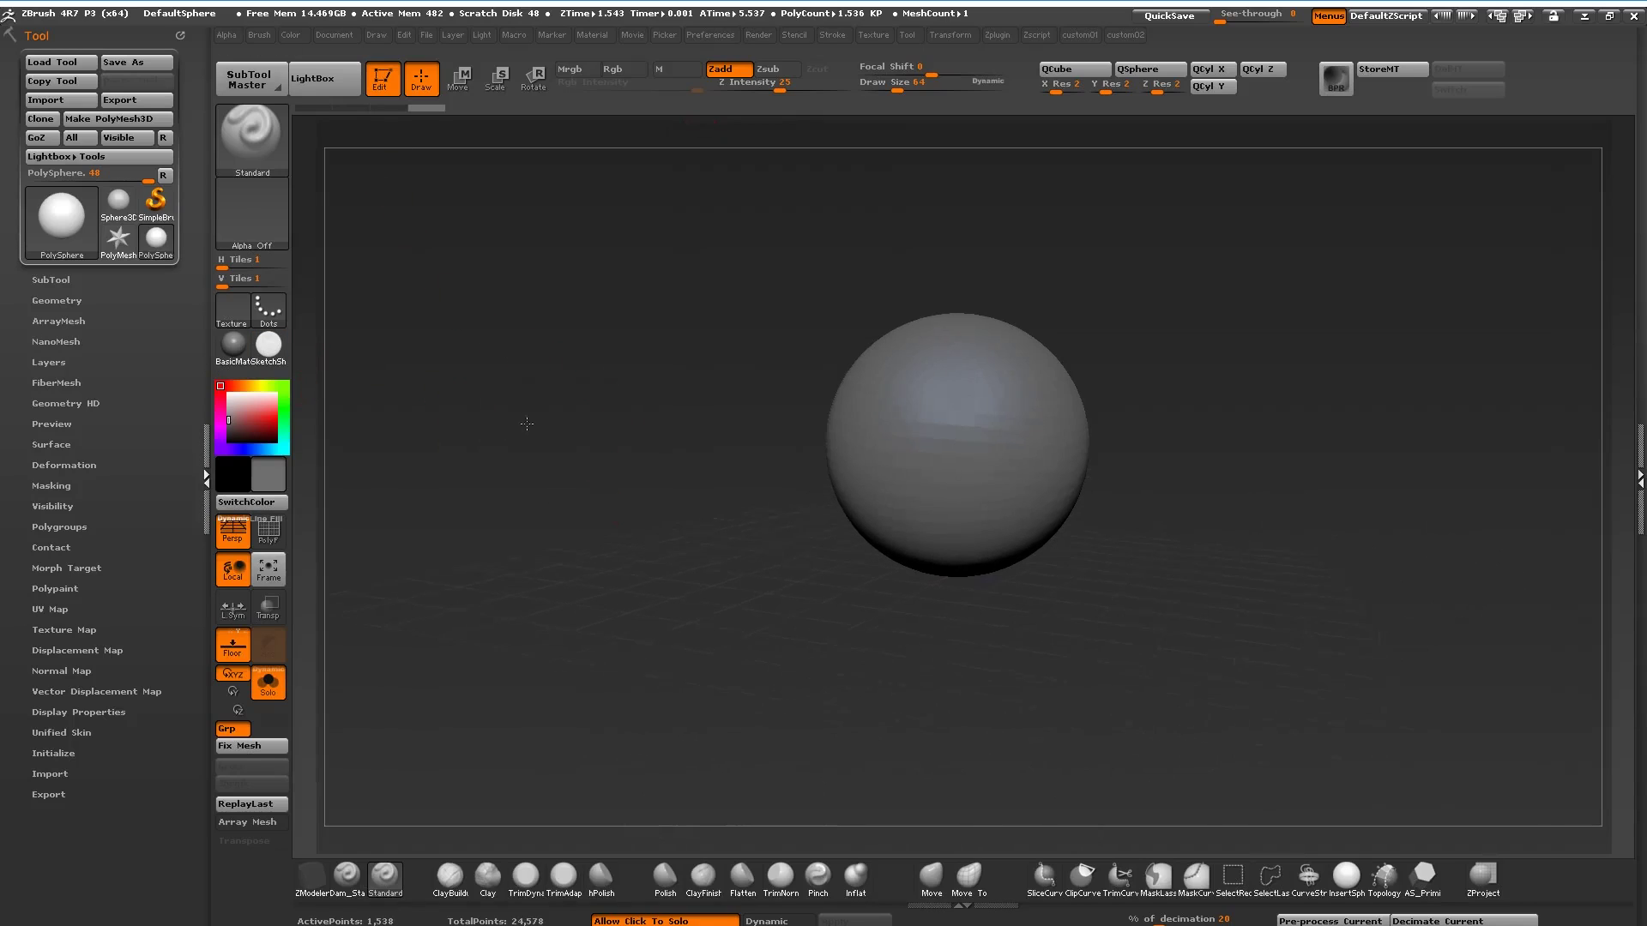
Step: Try assigning hotkey 1 to the custom01 menu, and assign a hotkey to the custom02 menu
{"action": "left_click_drag", "start_coordinate": [529, 425], "coordinate": [526, 436]}
{"action": "key", "text": "ctrl"}
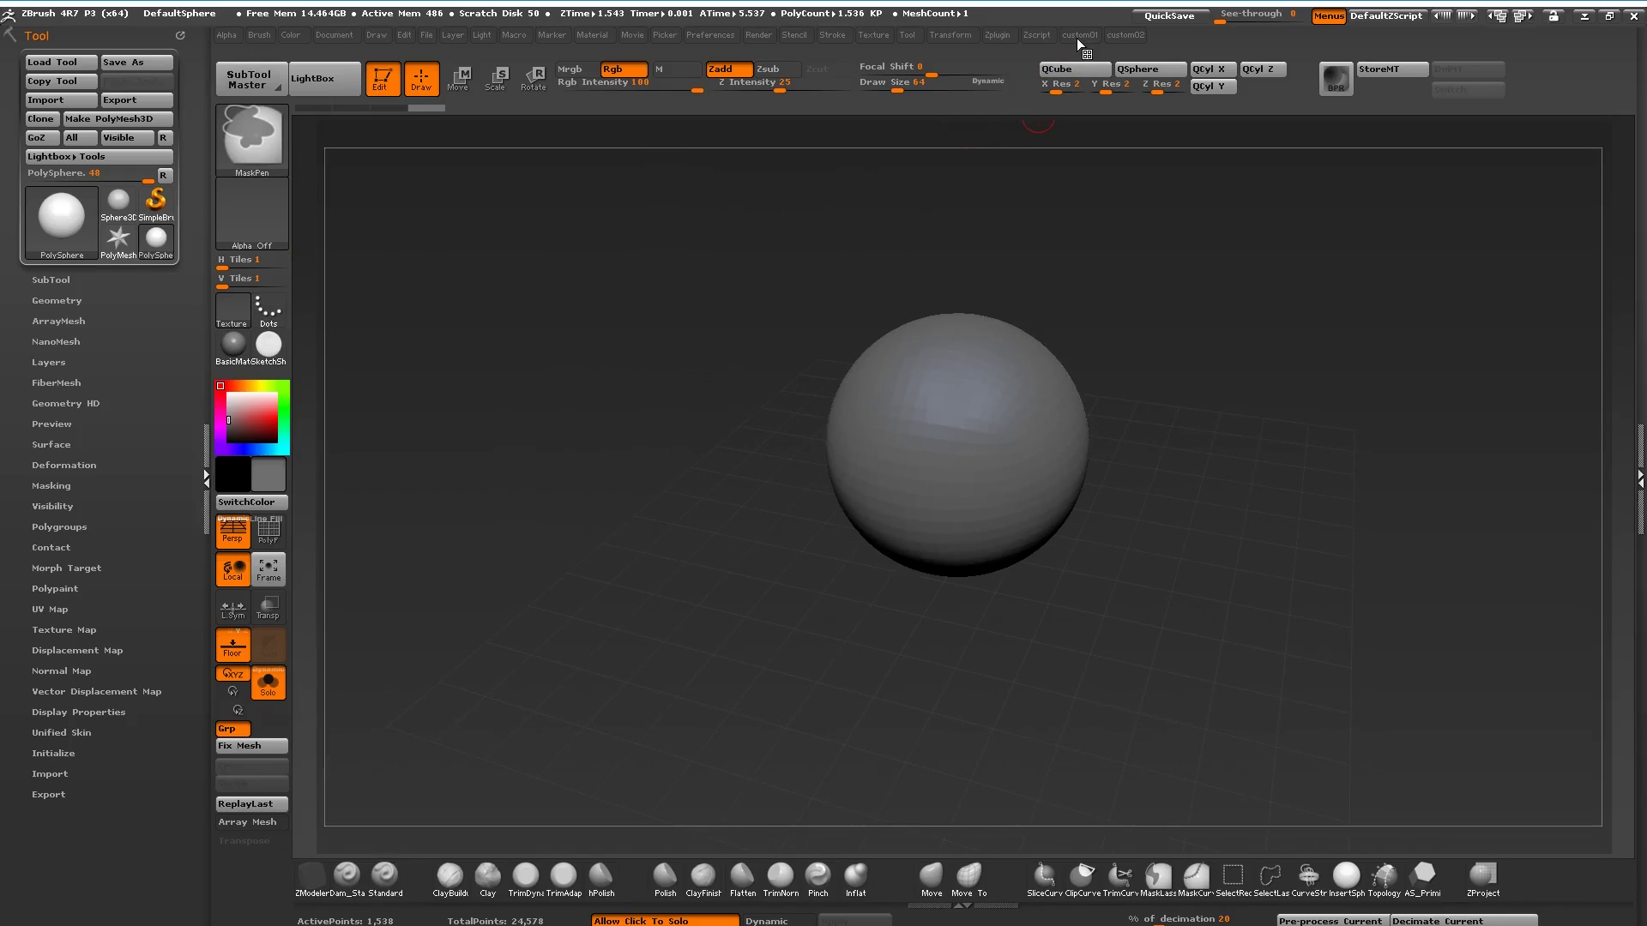
{"action": "left_click", "coordinate": [1076, 37], "text": "ctrl+alt"}
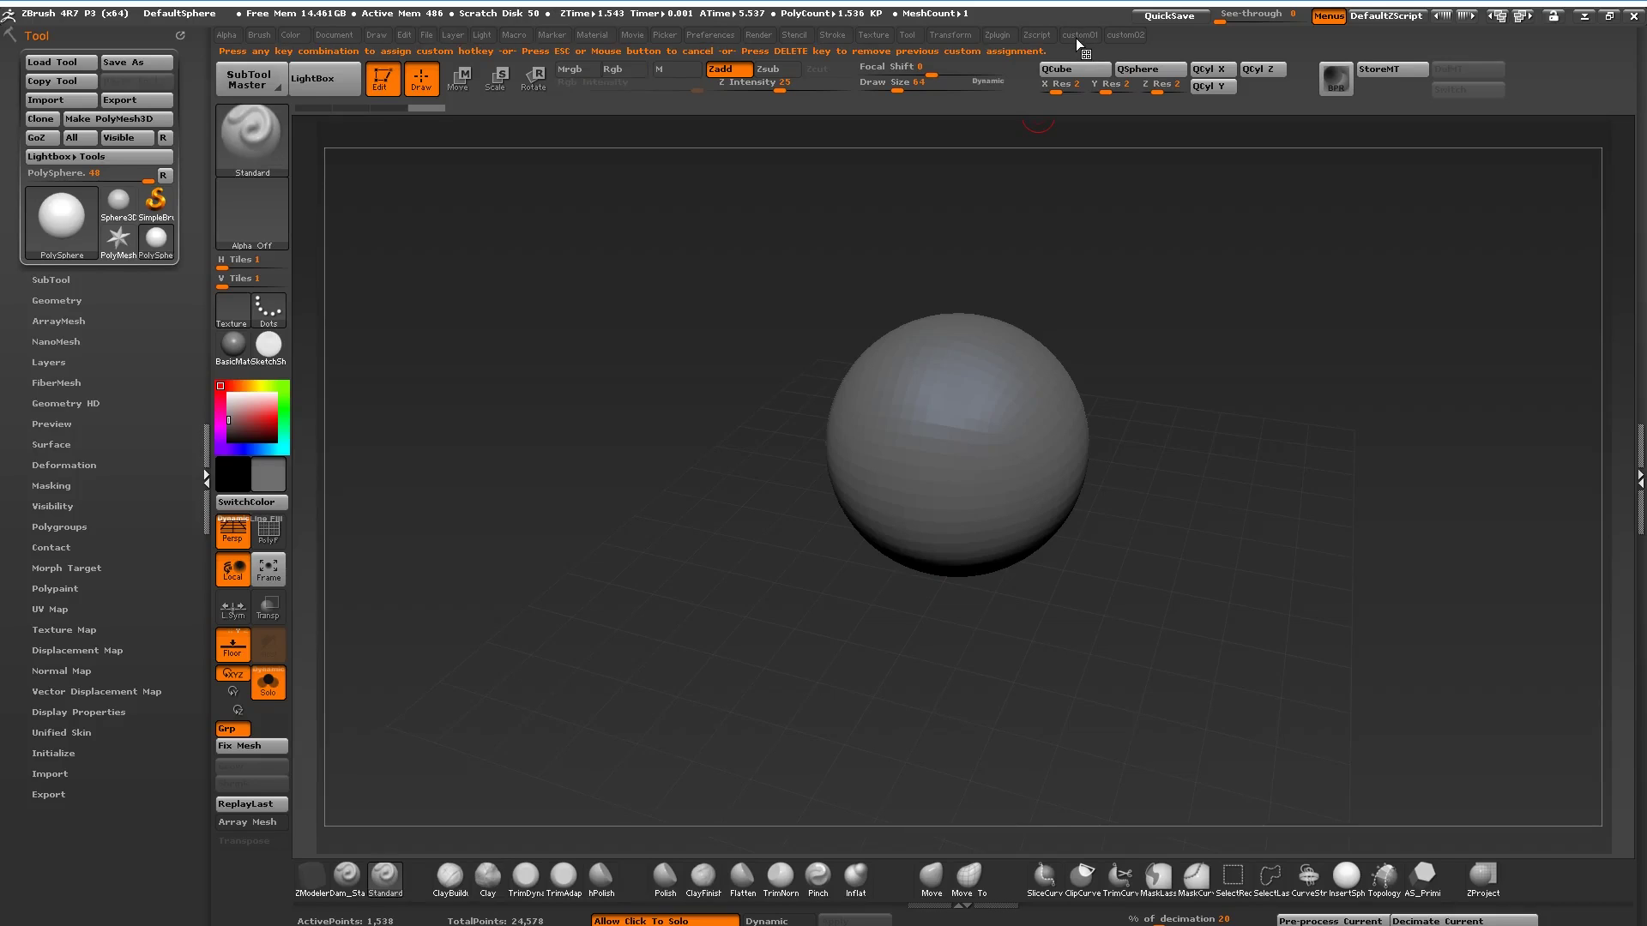
{"action": "key", "text": "1"}
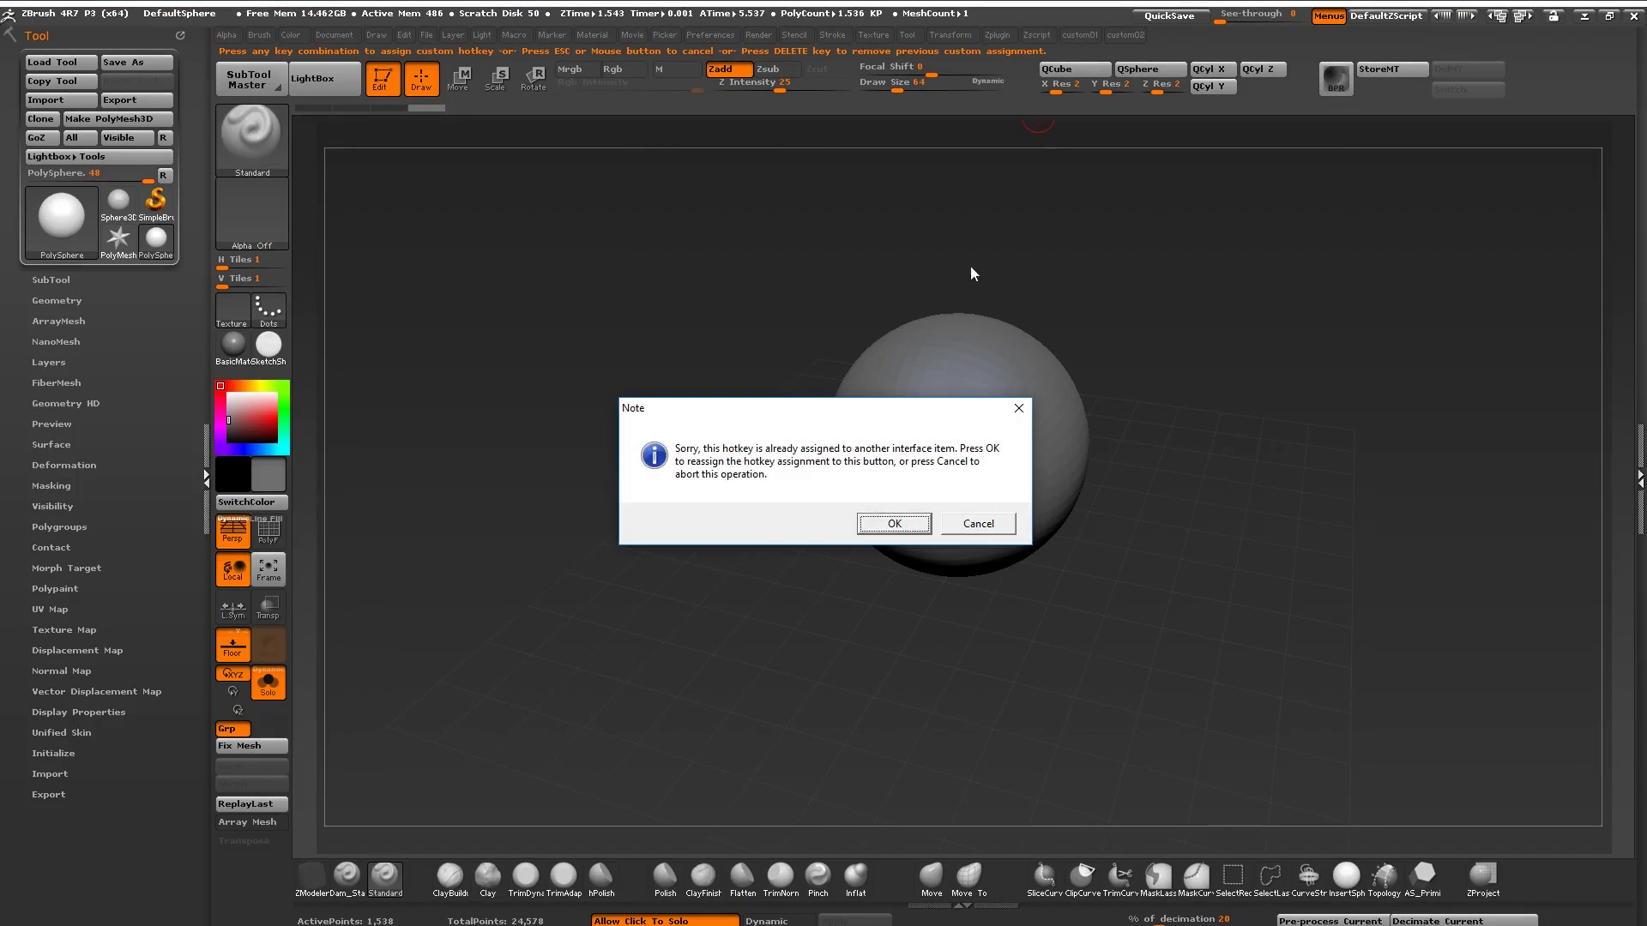
{"action": "left_click", "coordinate": [894, 524]}
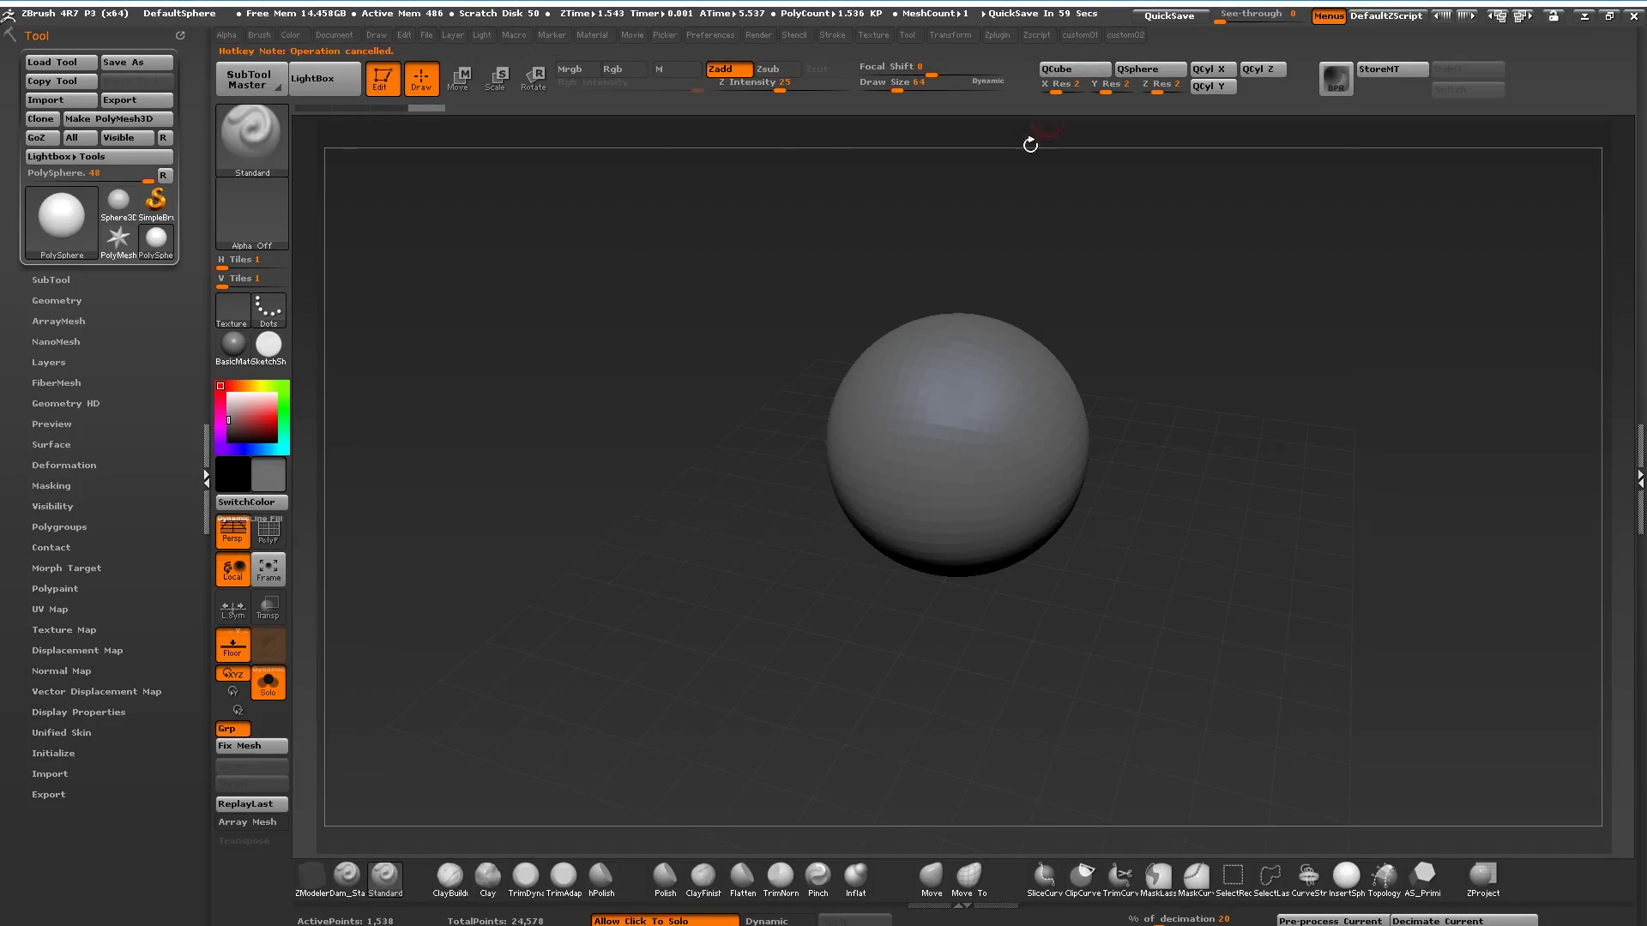
{"action": "left_click", "coordinate": [1118, 36], "text": "ctrl+alt"}
{"action": "key", "text": "shift+2"}
Step: Store the current hotkeys in the preferences and dismiss the notice
{"action": "left_click", "coordinate": [758, 35]}
{"action": "left_click", "coordinate": [710, 36]}
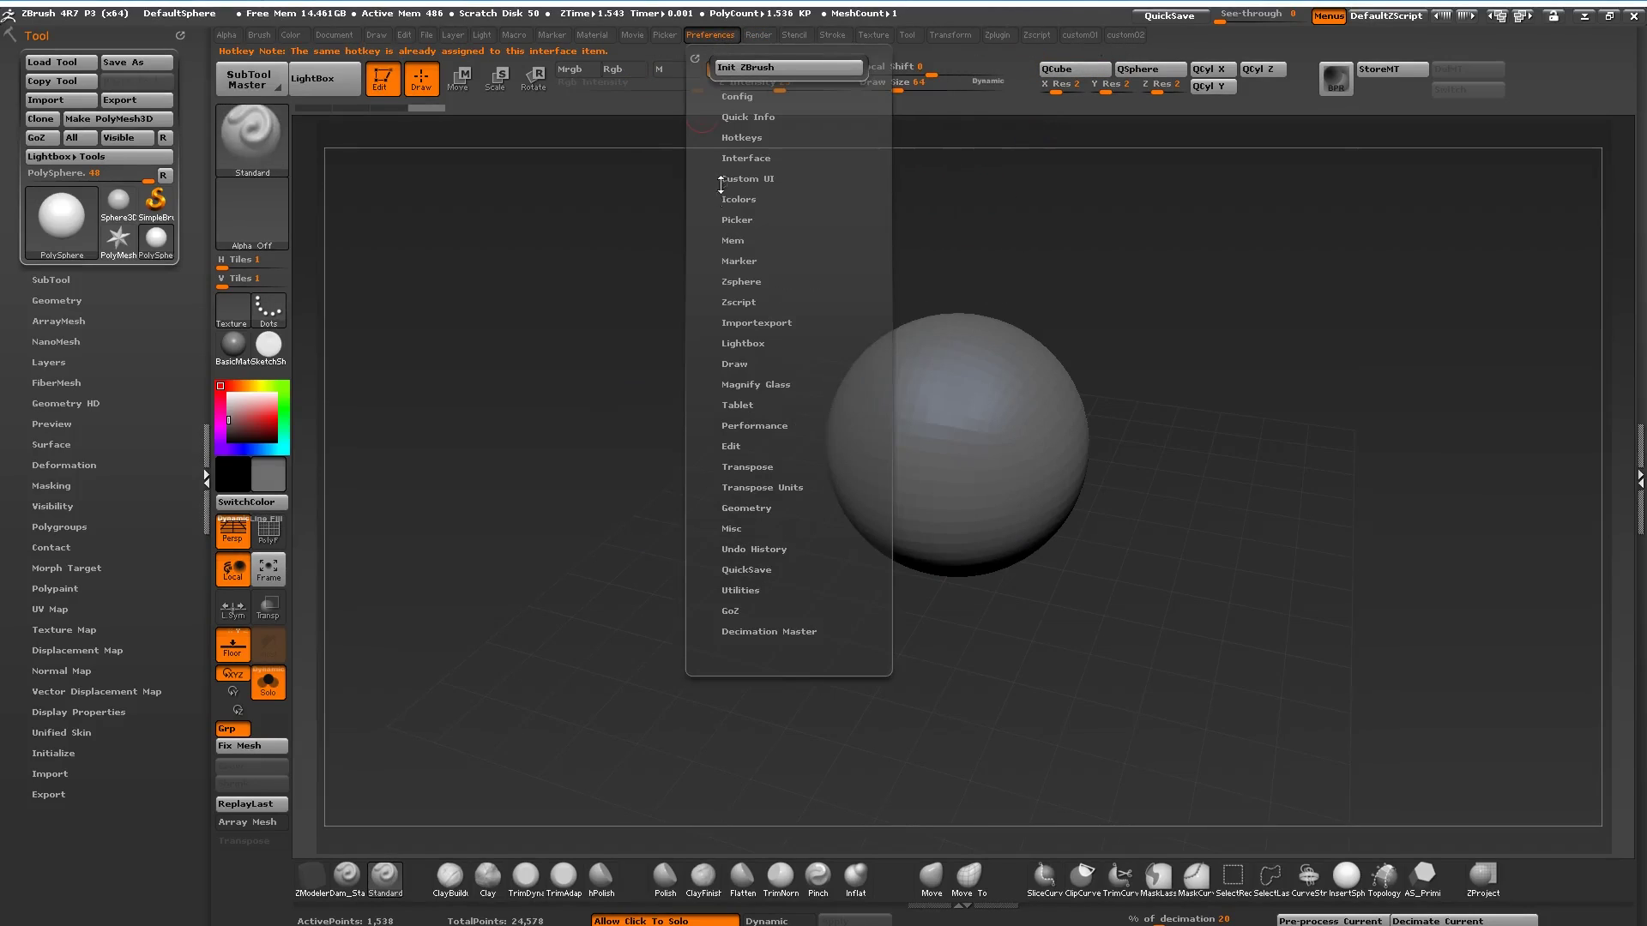
{"action": "left_click", "coordinate": [733, 137]}
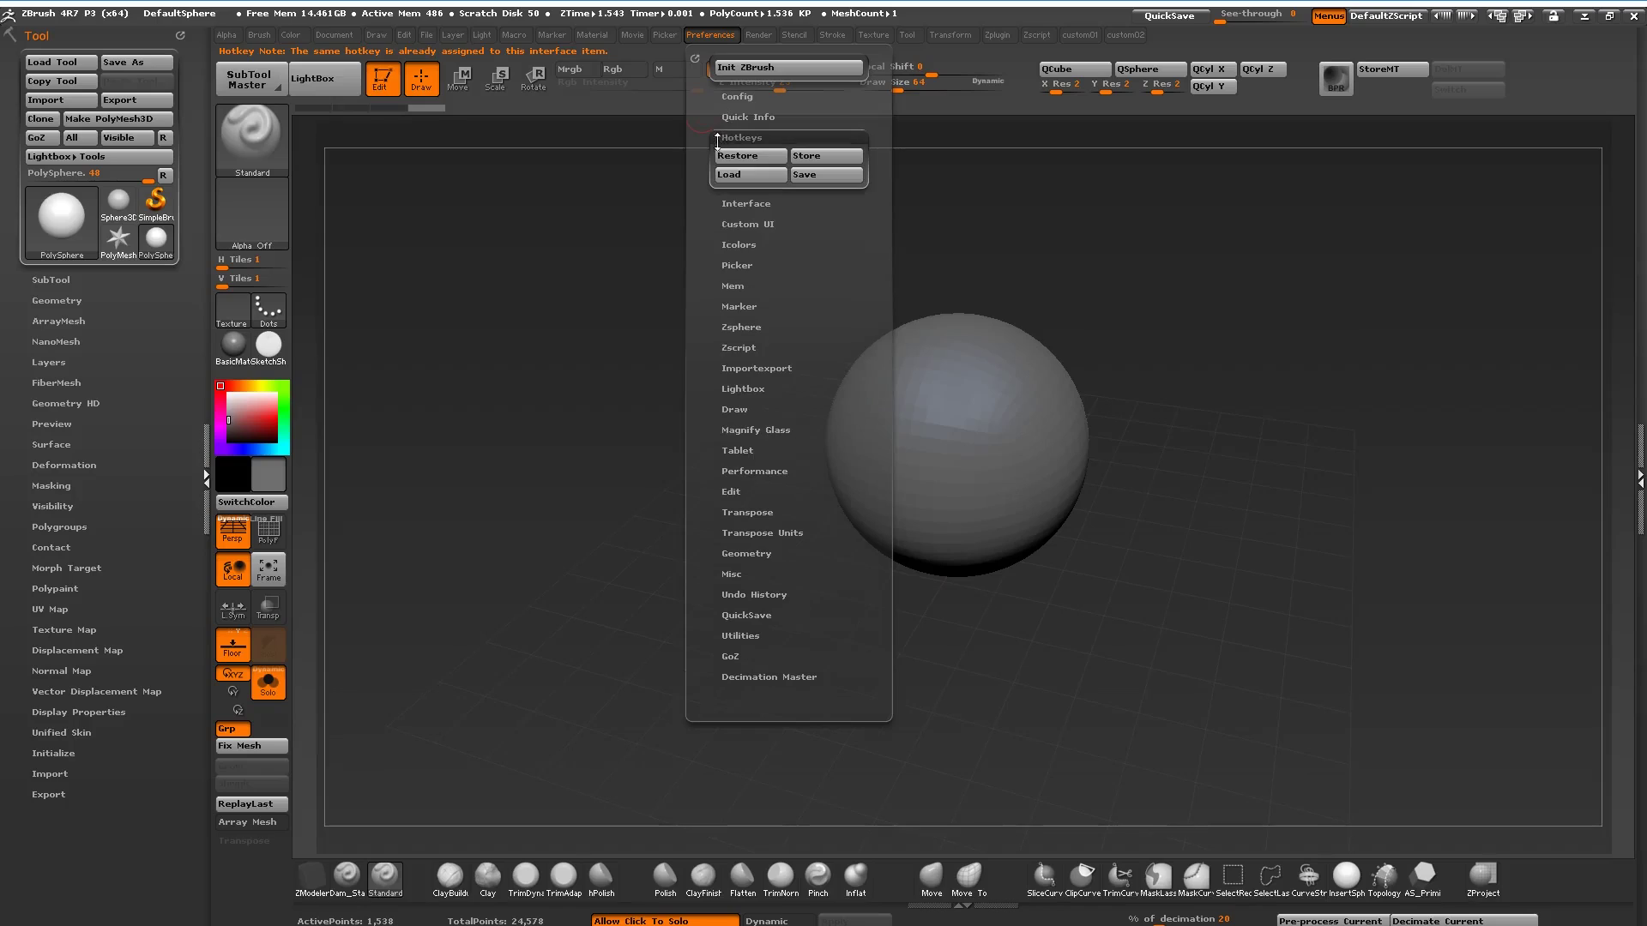
{"action": "left_click", "coordinate": [806, 156]}
{"action": "left_click", "coordinate": [970, 521]}
Step: Test the hotkeys by calling up the custom01 and custom02 menus over the canvas
{"action": "key", "text": "q"}
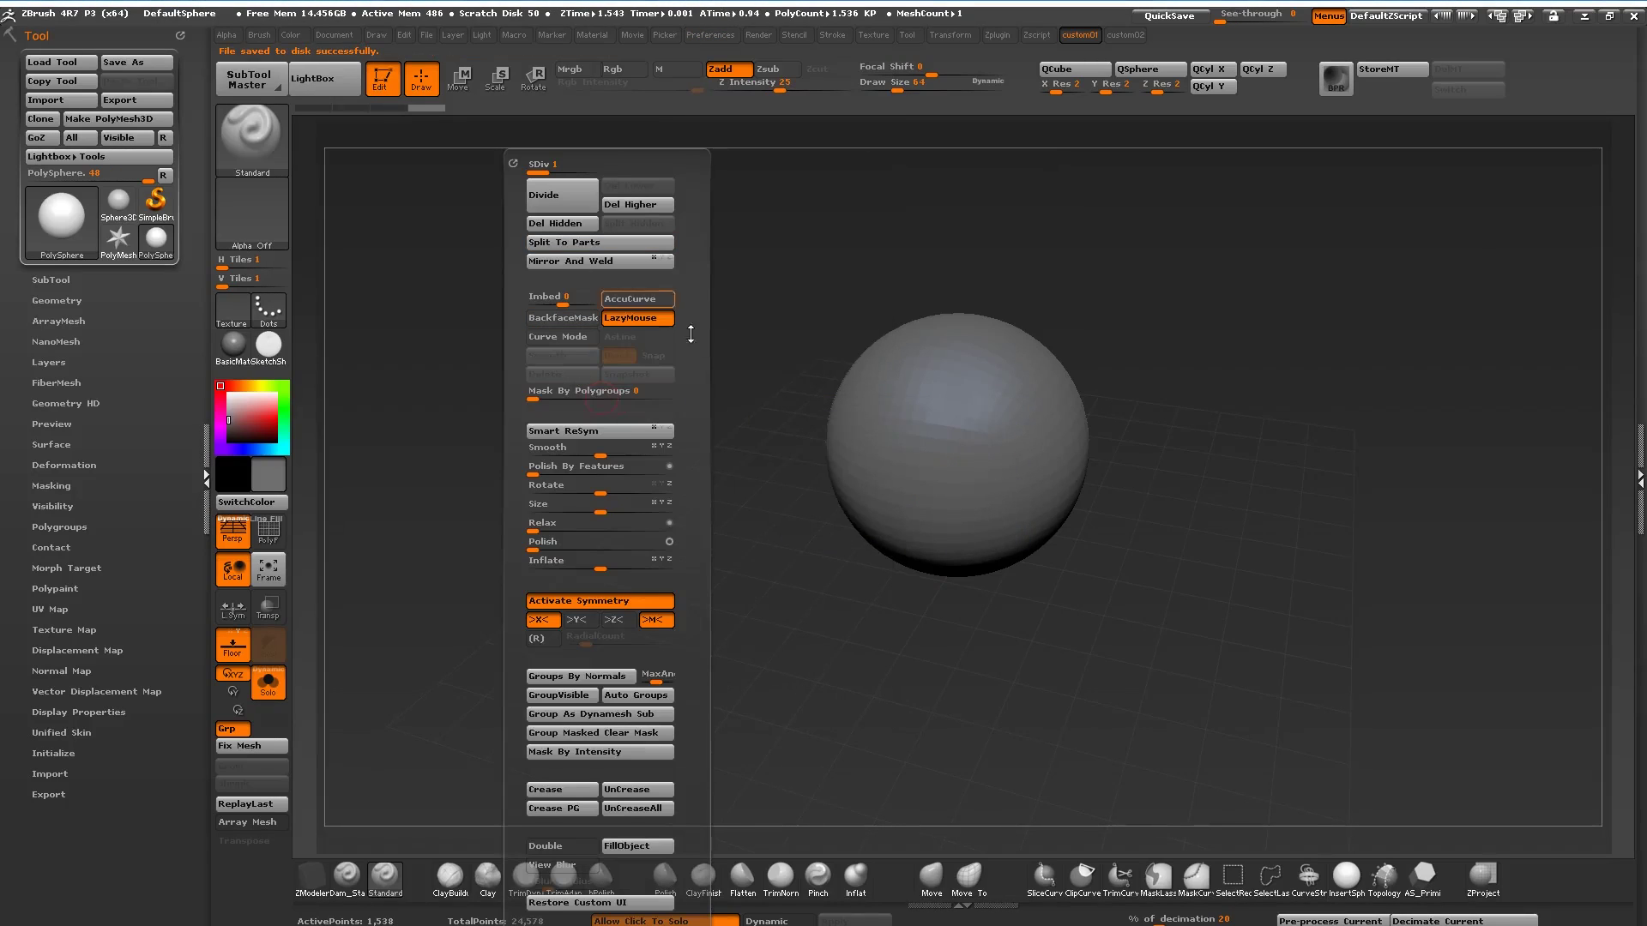
{"action": "key", "text": "q"}
{"action": "key", "text": "2"}
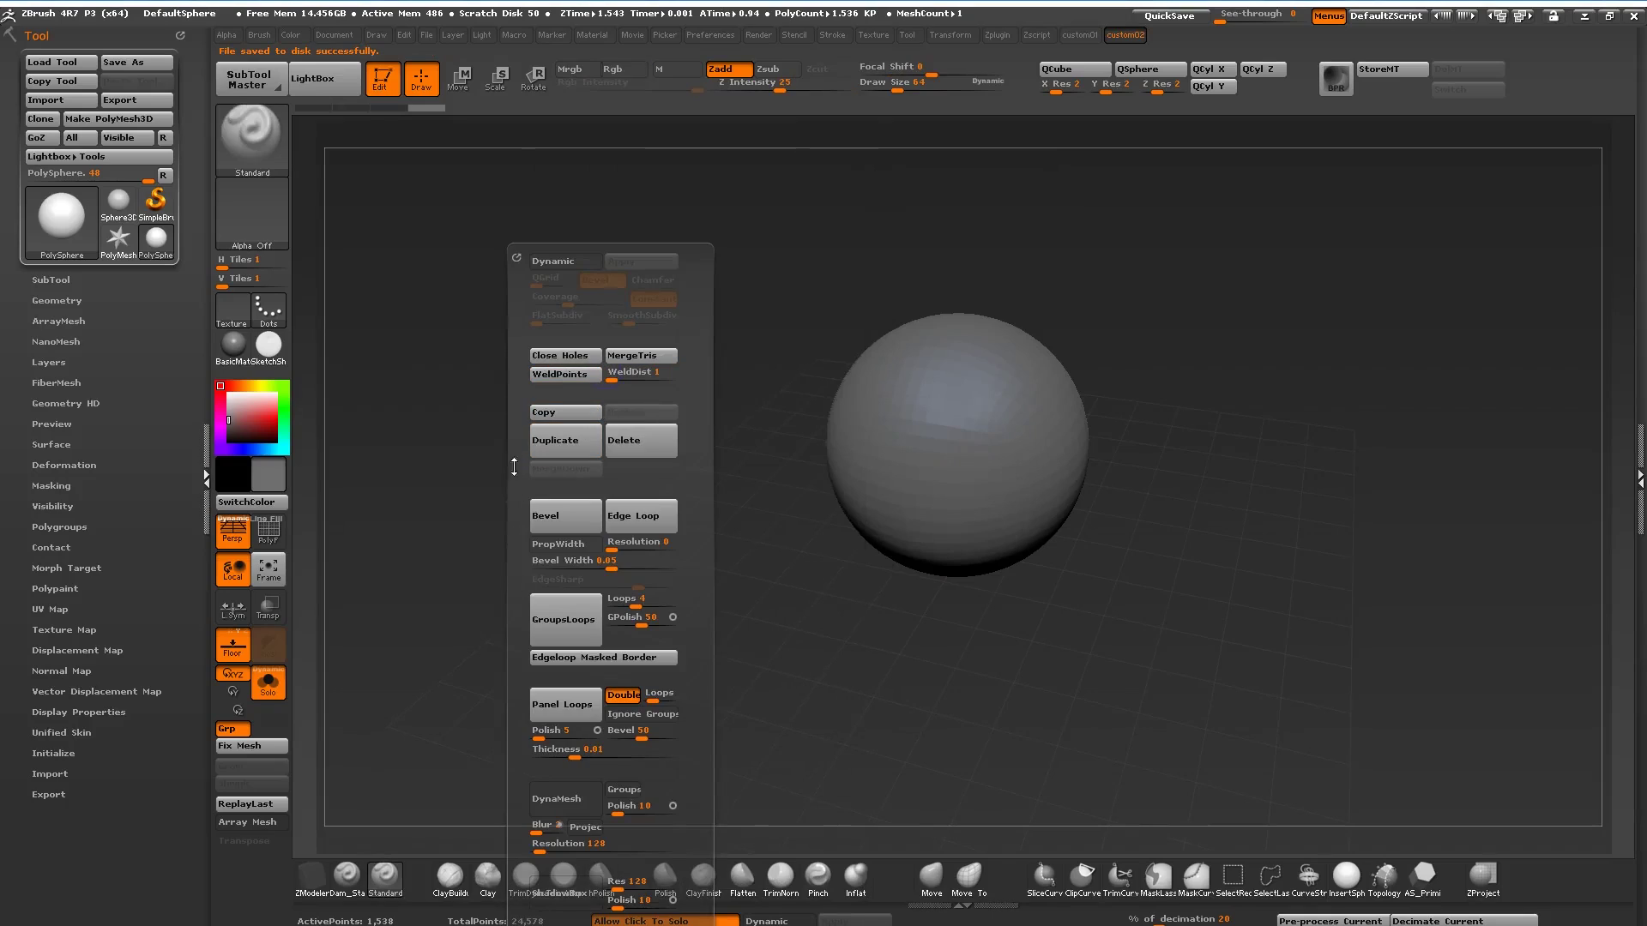